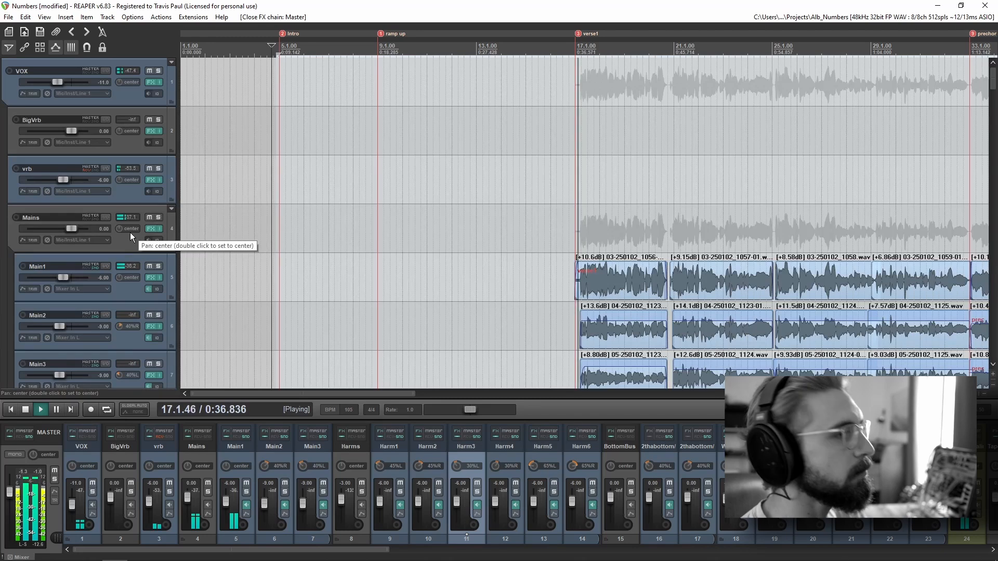
Step: Examine the Mains and Harms vocal tracks around the verse1 marker while the song plays
{"action": "scroll", "coordinate": [656, 298], "scroll_direction": "down", "scroll_amount": 2}
{"action": "scroll", "coordinate": [88, 290], "scroll_direction": "down", "scroll_amount": 5}
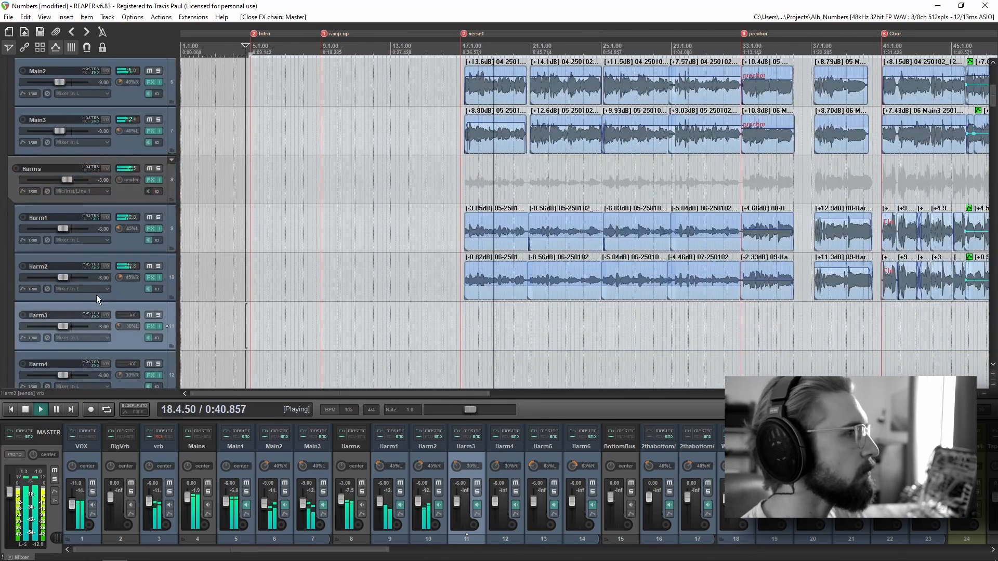
{"action": "scroll", "coordinate": [95, 294], "scroll_direction": "down", "scroll_amount": 1}
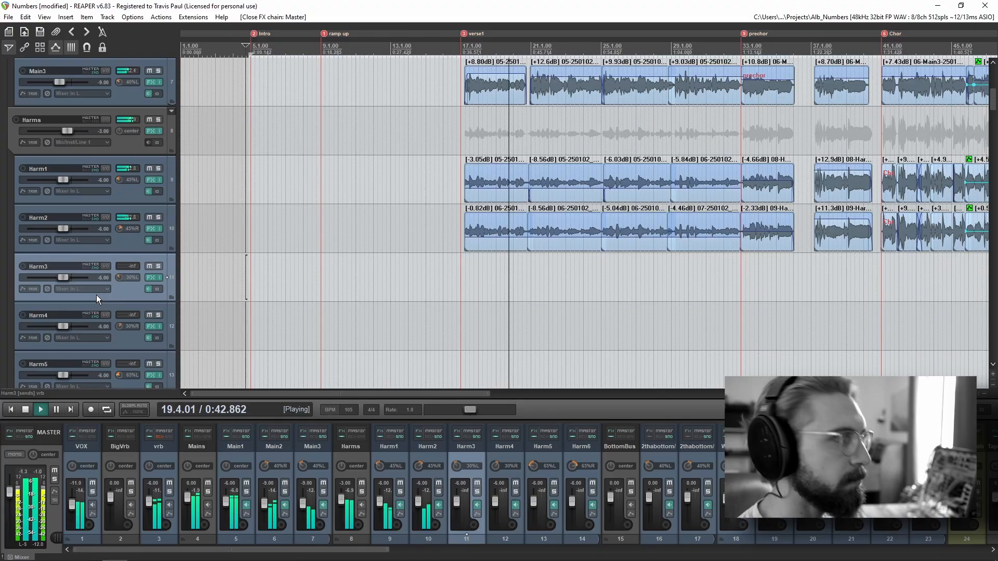
{"action": "scroll", "coordinate": [96, 295], "scroll_direction": "down", "scroll_amount": 5}
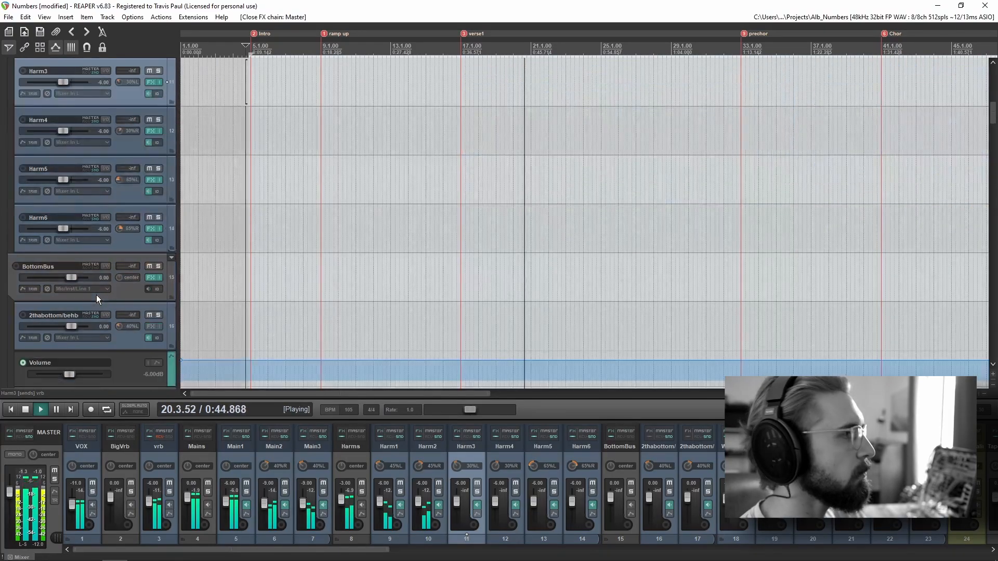
{"action": "scroll", "coordinate": [96, 295], "scroll_direction": "up", "scroll_amount": 6}
{"action": "scroll", "coordinate": [96, 294], "scroll_direction": "up", "scroll_amount": 4}
{"action": "scroll", "coordinate": [748, 223], "scroll_direction": "up", "scroll_amount": 5}
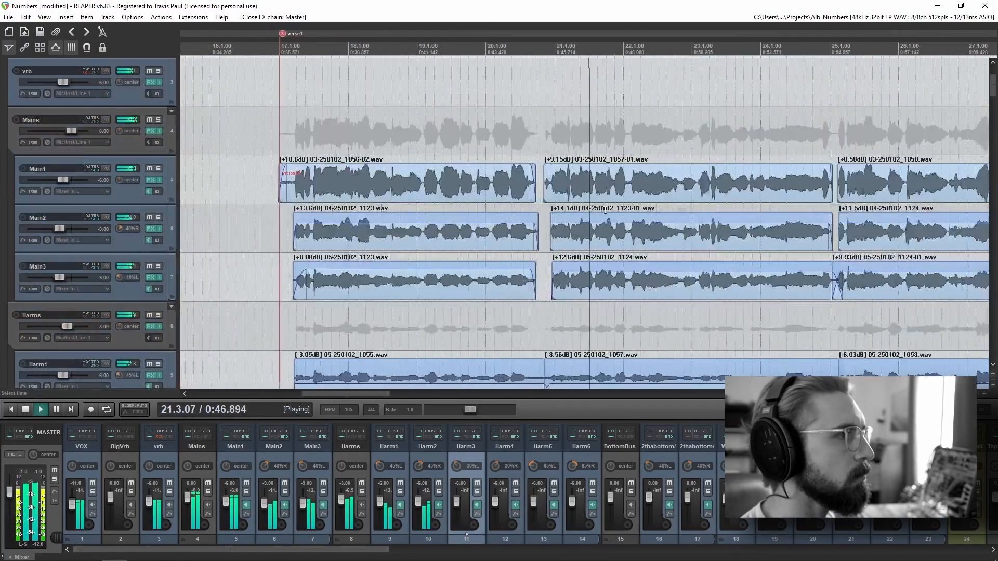
{"action": "left_click_drag", "start_coordinate": [741, 224], "coordinate": [602, 225]}
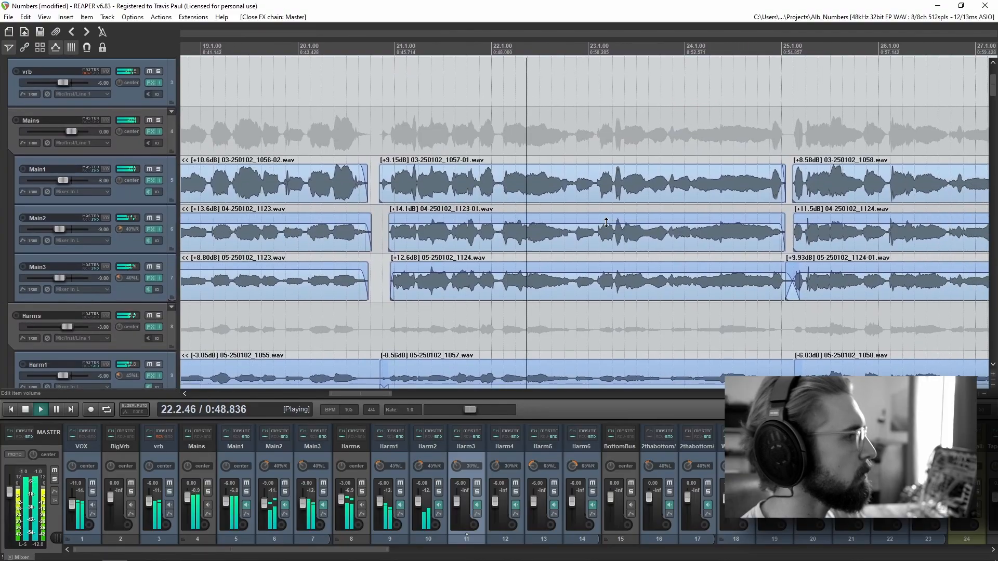
Step: Hide the mixer and follow the Mains and Harms vocal items from verse1 into the prechor section
{"action": "key", "text": "ctrl+m"}
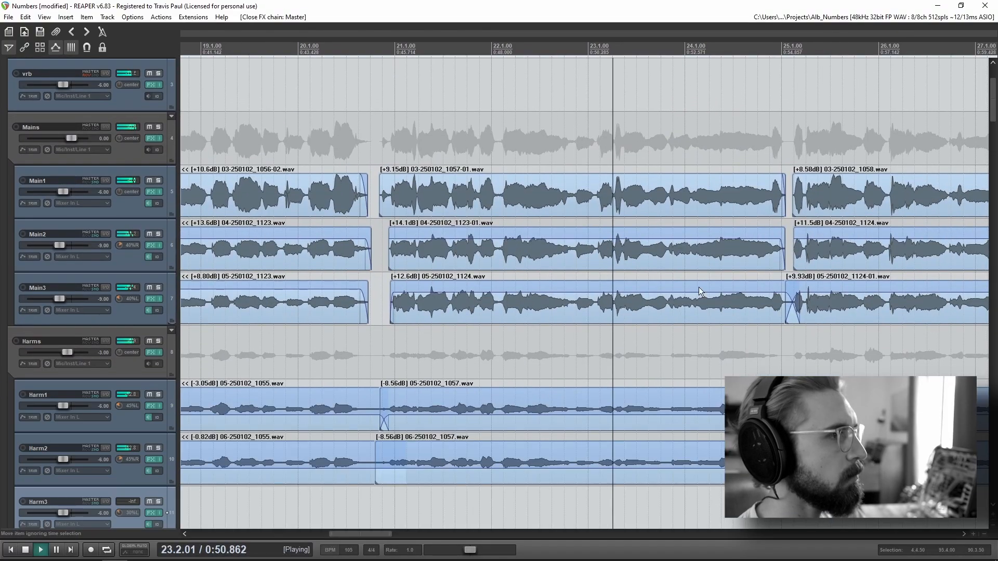
{"action": "left_click_drag", "start_coordinate": [772, 342], "coordinate": [436, 333]}
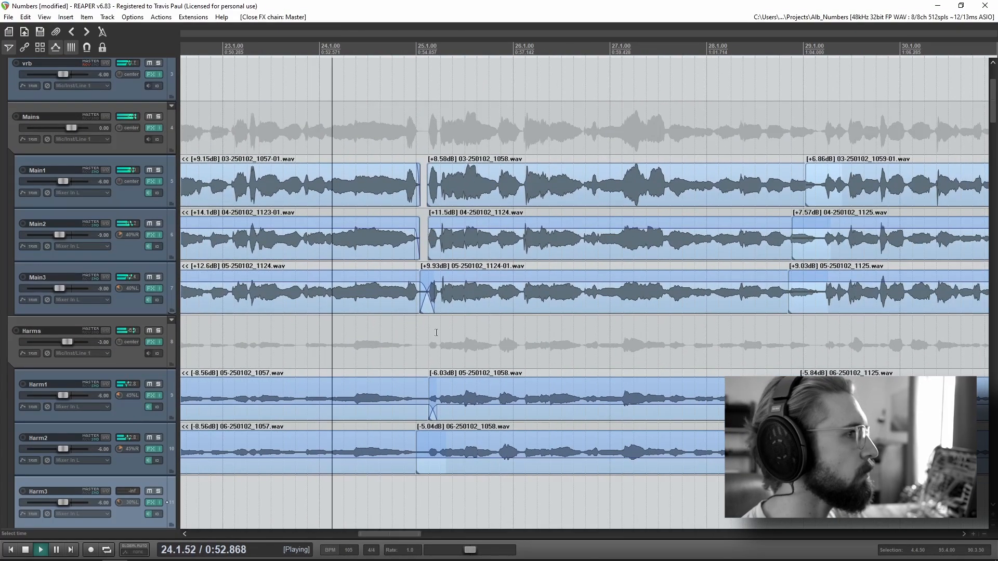
{"action": "scroll", "coordinate": [436, 332], "scroll_direction": "down", "scroll_amount": 3}
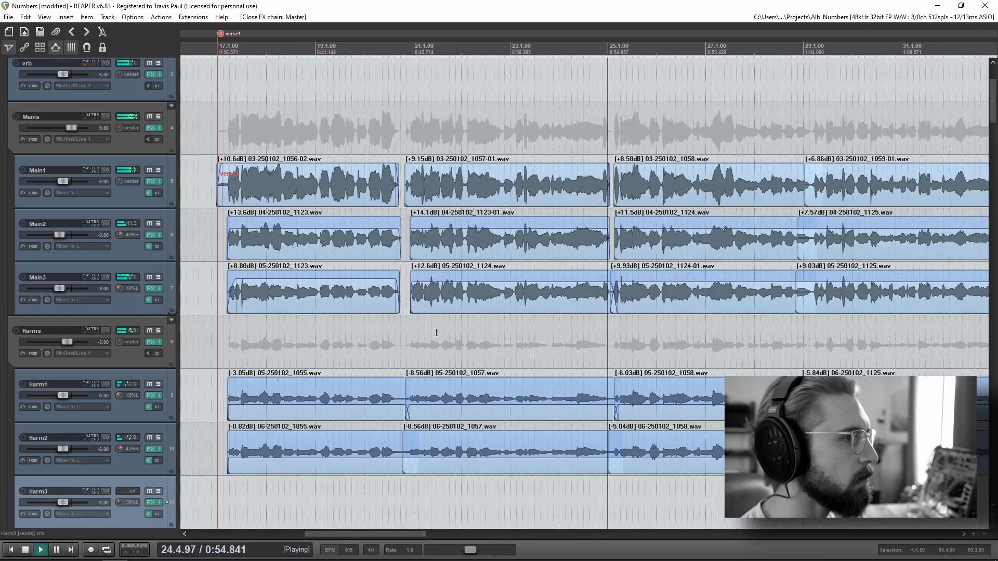
{"action": "scroll", "coordinate": [437, 333], "scroll_direction": "down", "scroll_amount": 1}
{"action": "scroll", "coordinate": [436, 332], "scroll_direction": "down", "scroll_amount": 2}
{"action": "left_click_drag", "start_coordinate": [730, 371], "coordinate": [547, 347]}
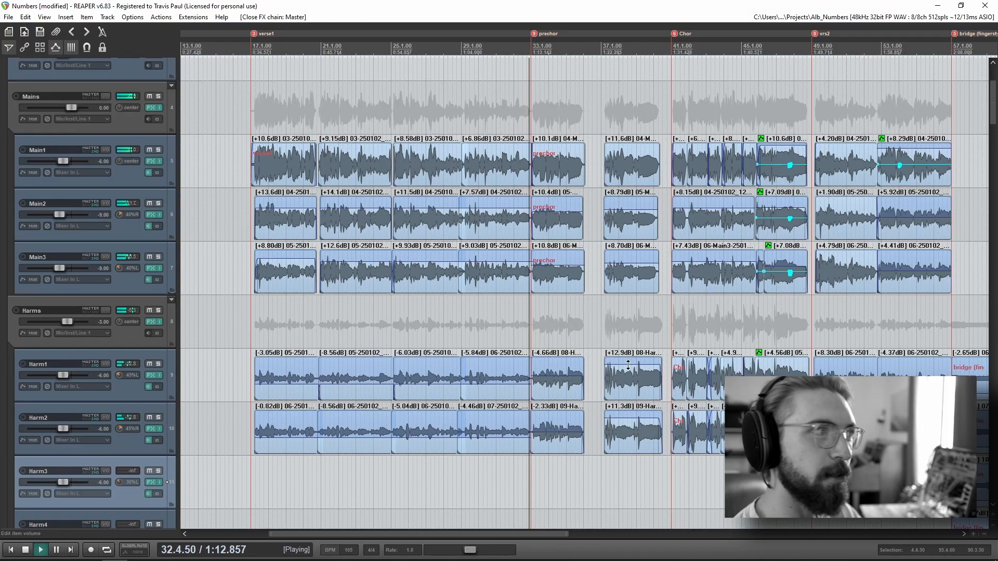
{"action": "scroll", "coordinate": [547, 347], "scroll_direction": "up", "scroll_amount": 5}
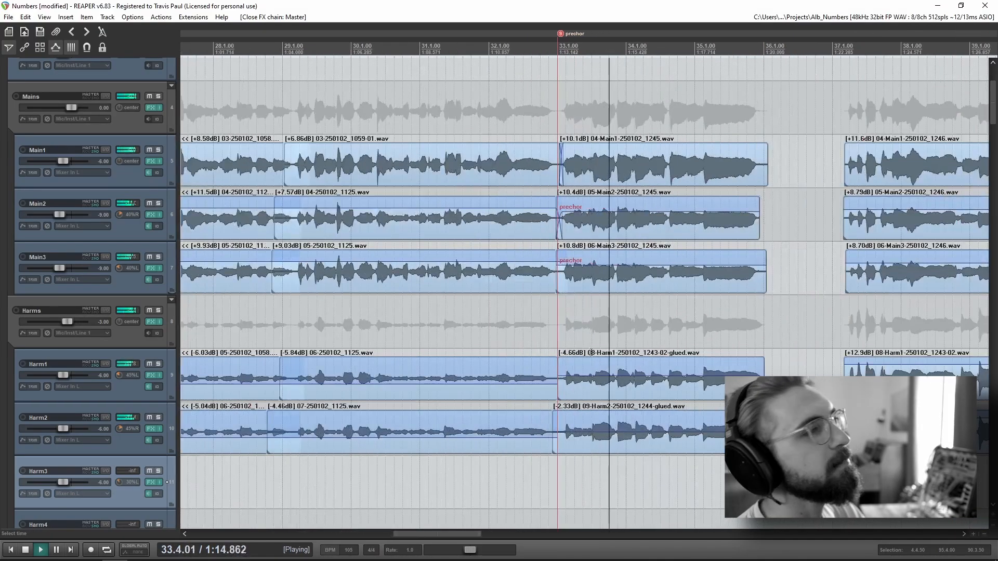
{"action": "scroll", "coordinate": [516, 413], "scroll_direction": "down", "scroll_amount": 6}
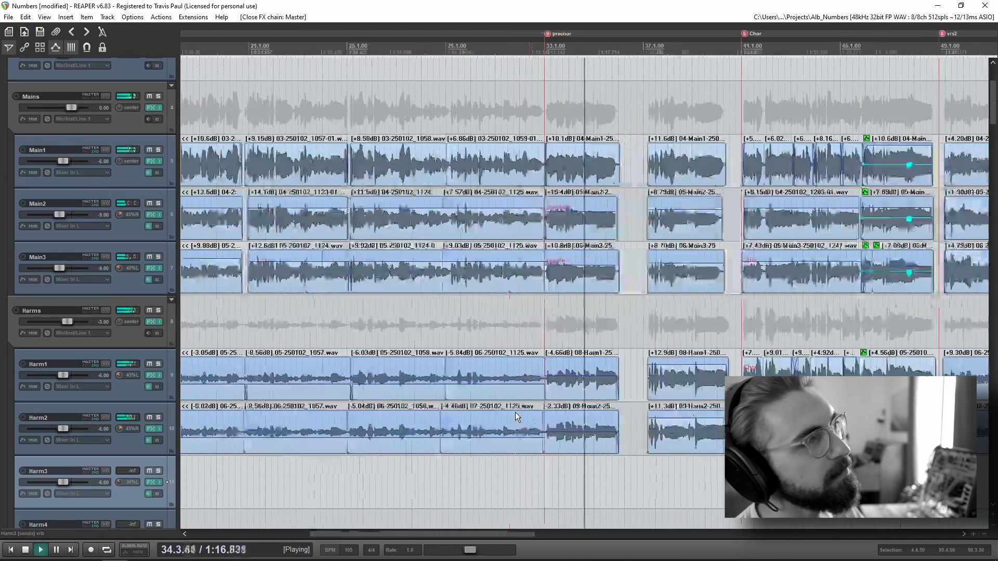
Step: Examine the chopped guitar items on the BridgeGuitarPlucks subtracks in the prechor section
{"action": "scroll", "coordinate": [32, 392], "scroll_direction": "down", "scroll_amount": 4}
{"action": "scroll", "coordinate": [59, 388], "scroll_direction": "down", "scroll_amount": 15}
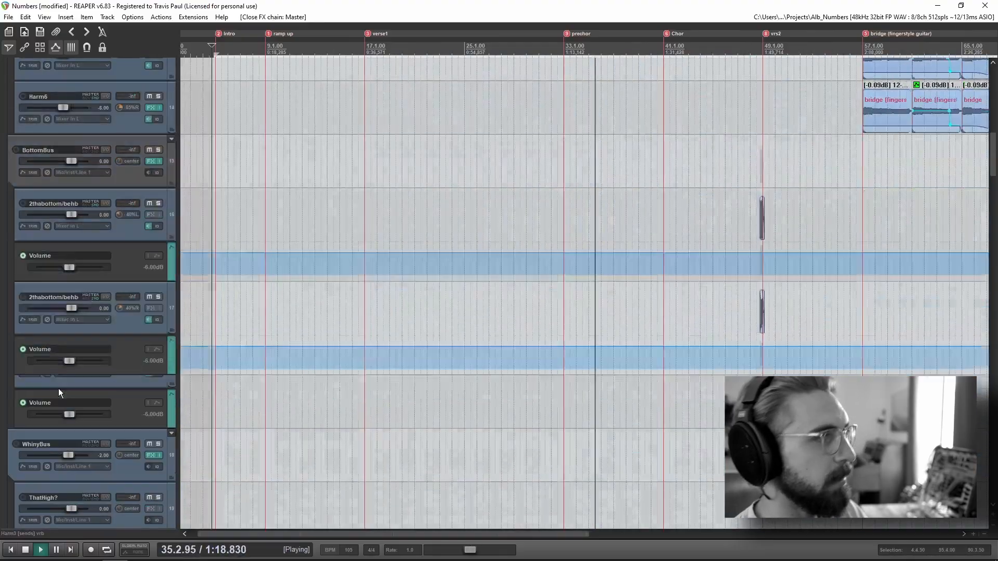
{"action": "scroll", "coordinate": [49, 385], "scroll_direction": "up", "scroll_amount": 8}
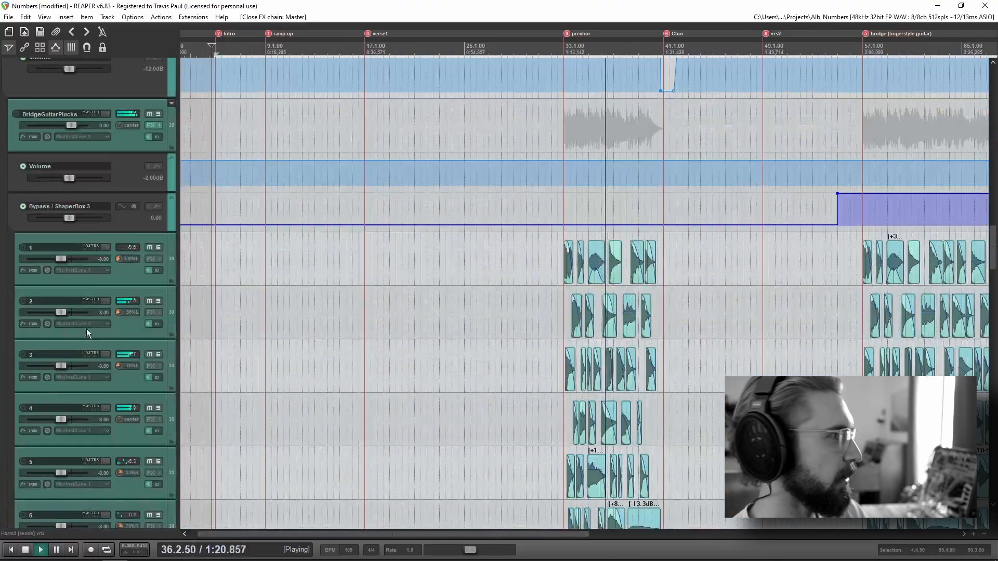
{"action": "scroll", "coordinate": [78, 362], "scroll_direction": "down", "scroll_amount": 3}
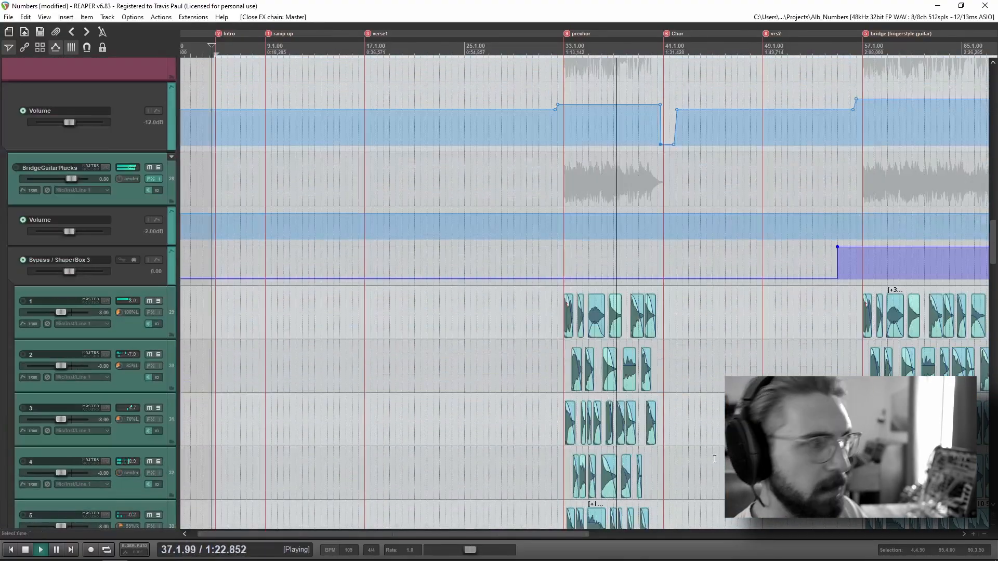
{"action": "scroll", "coordinate": [620, 376], "scroll_direction": "up", "scroll_amount": 5}
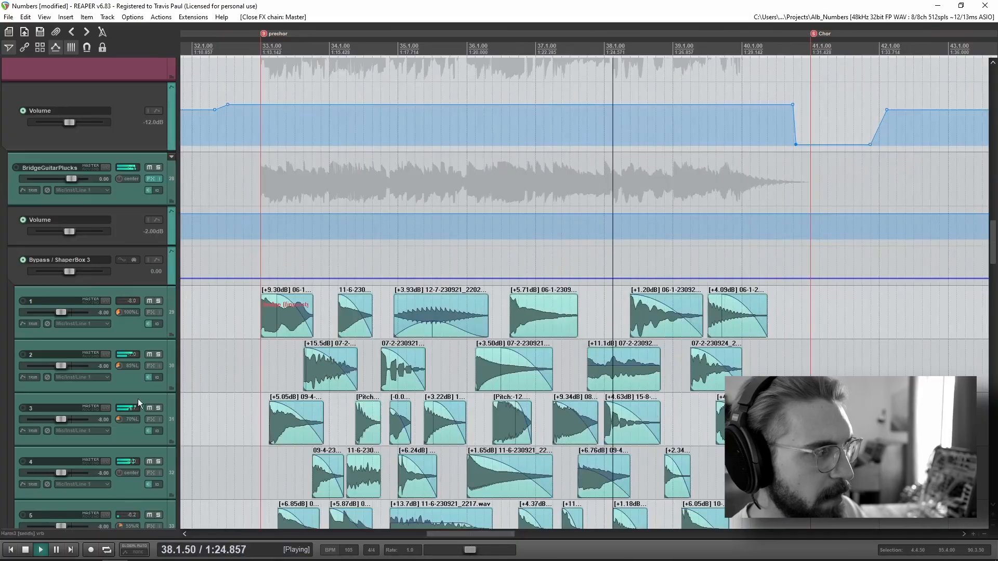
{"action": "scroll", "coordinate": [86, 390], "scroll_direction": "down", "scroll_amount": 8}
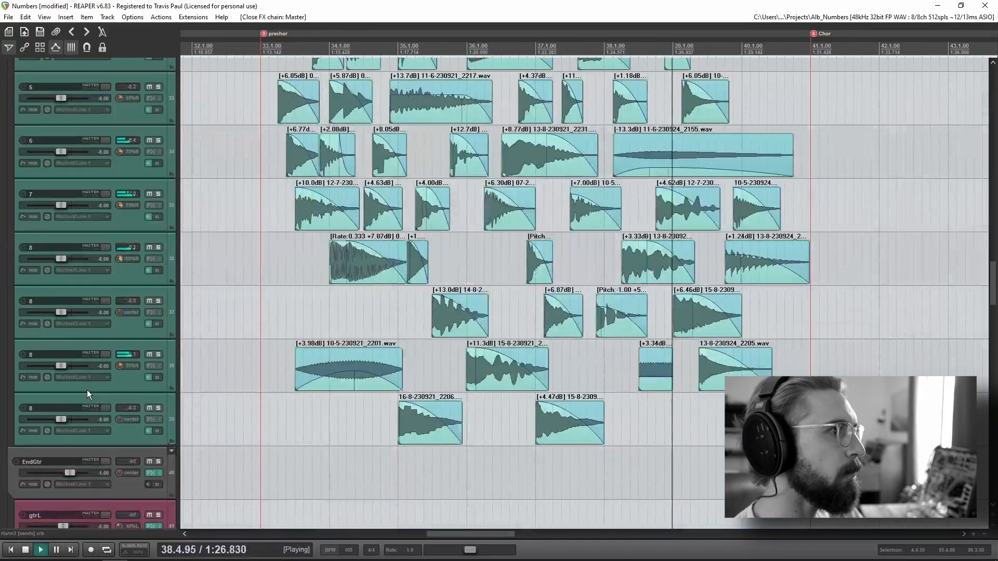
{"action": "scroll", "coordinate": [86, 390], "scroll_direction": "down", "scroll_amount": 2}
{"action": "scroll", "coordinate": [87, 390], "scroll_direction": "up", "scroll_amount": 5}
{"action": "scroll", "coordinate": [501, 363], "scroll_direction": "down", "scroll_amount": 5}
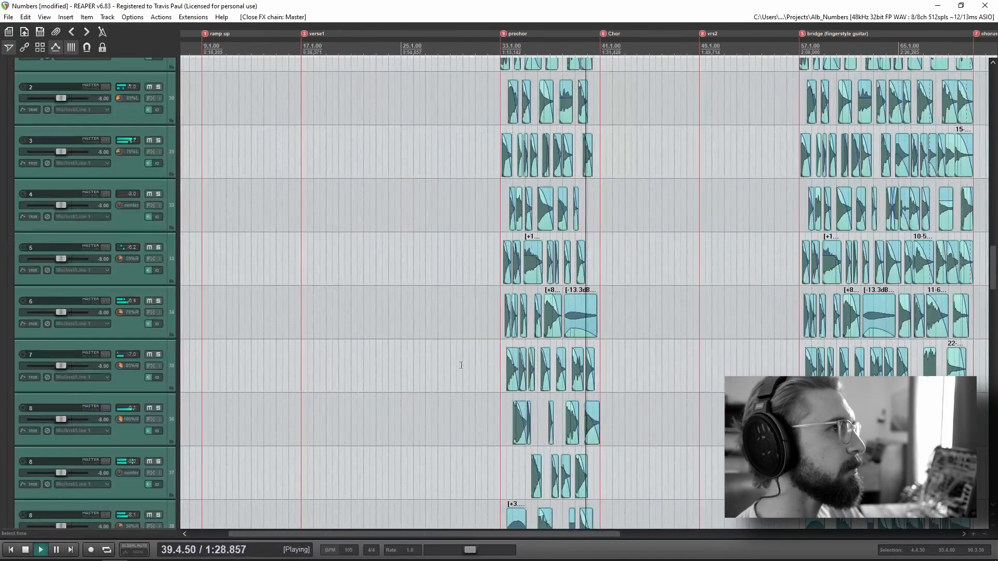
{"action": "scroll", "coordinate": [86, 404], "scroll_direction": "up", "scroll_amount": 6}
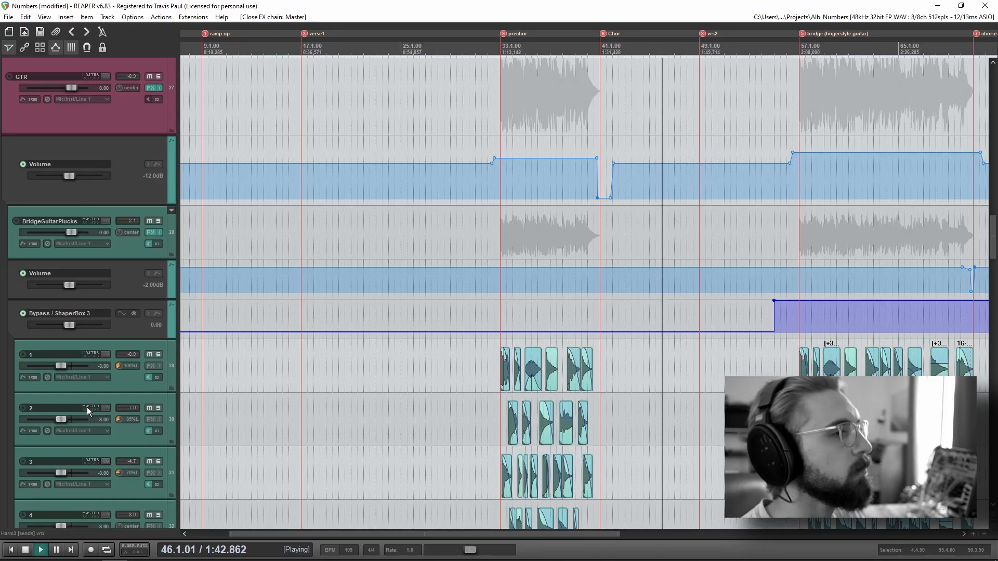
Step: Look through the guitar, synth and drum tracks down to the vrs2 piano MIDI item and its pan automation
{"action": "left_click_drag", "start_coordinate": [695, 372], "coordinate": [493, 347]}
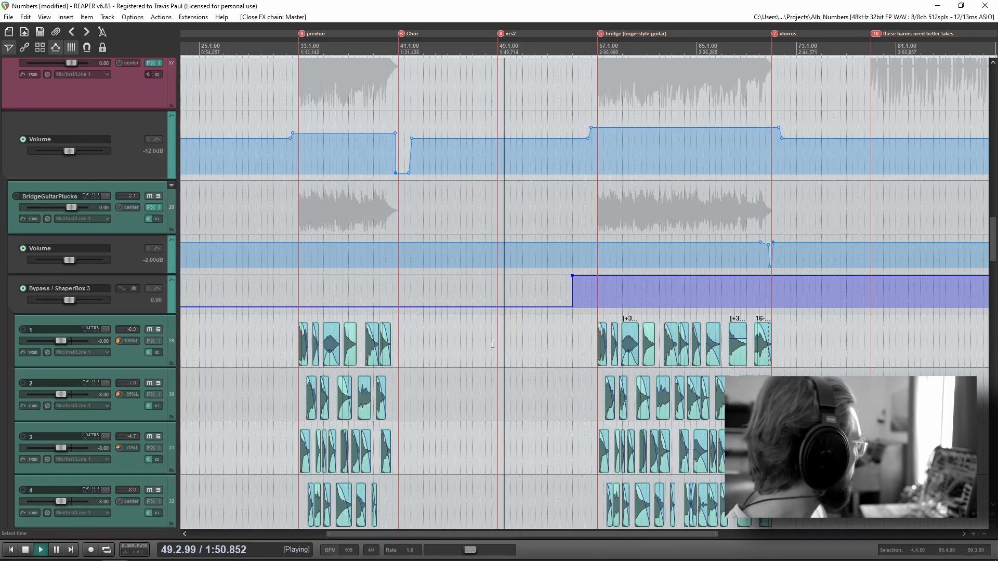
{"action": "scroll", "coordinate": [79, 379], "scroll_direction": "down", "scroll_amount": 7}
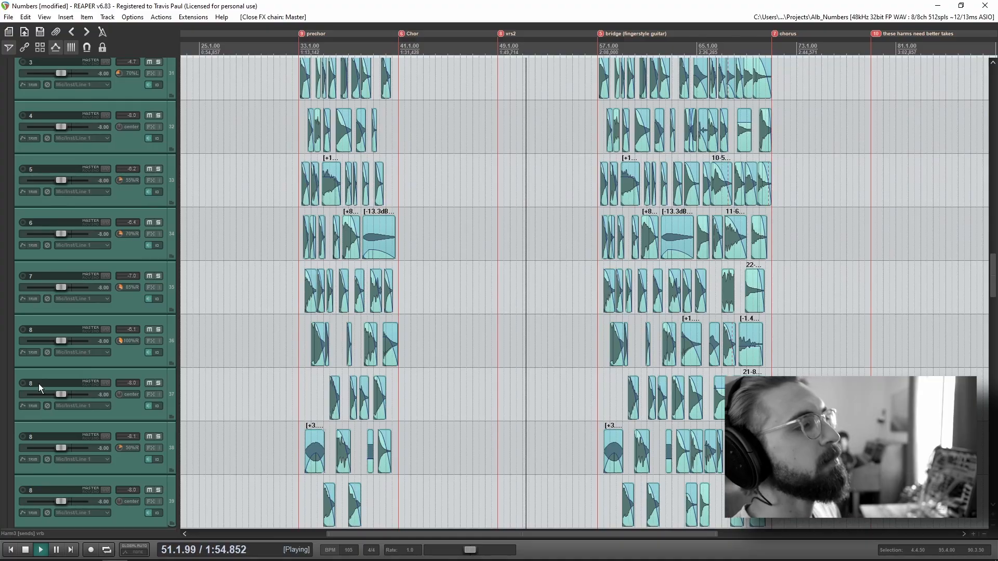
{"action": "scroll", "coordinate": [42, 382], "scroll_direction": "down", "scroll_amount": 3}
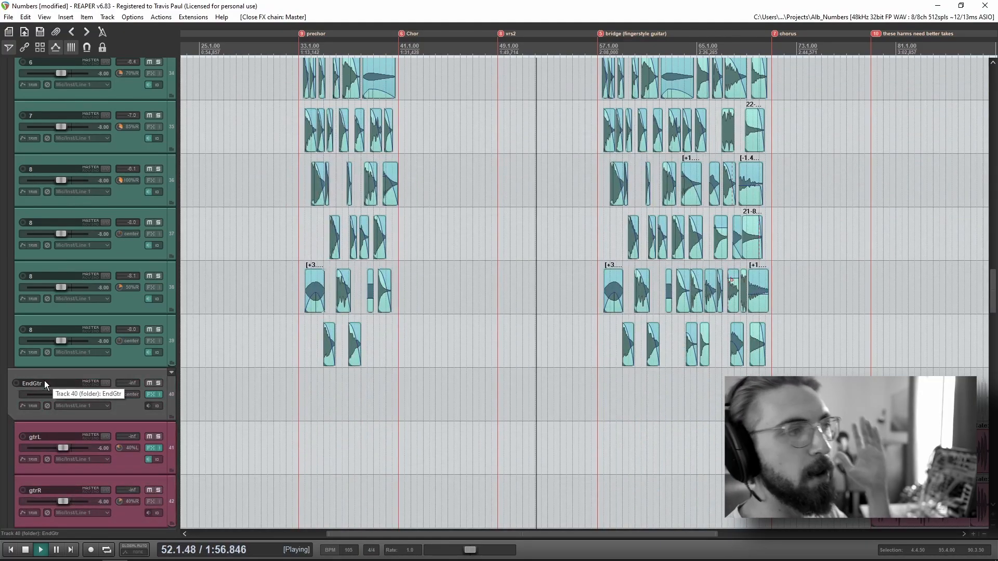
{"action": "scroll", "coordinate": [45, 382], "scroll_direction": "down", "scroll_amount": 6}
{"action": "scroll", "coordinate": [44, 381], "scroll_direction": "down", "scroll_amount": 3}
{"action": "scroll", "coordinate": [83, 367], "scroll_direction": "down", "scroll_amount": 3}
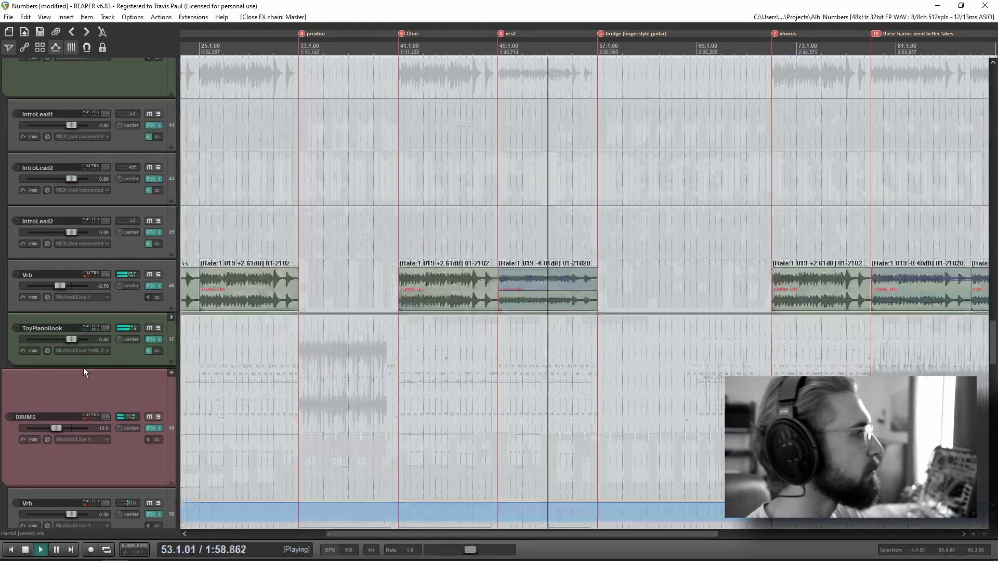
{"action": "scroll", "coordinate": [83, 364], "scroll_direction": "down", "scroll_amount": 6}
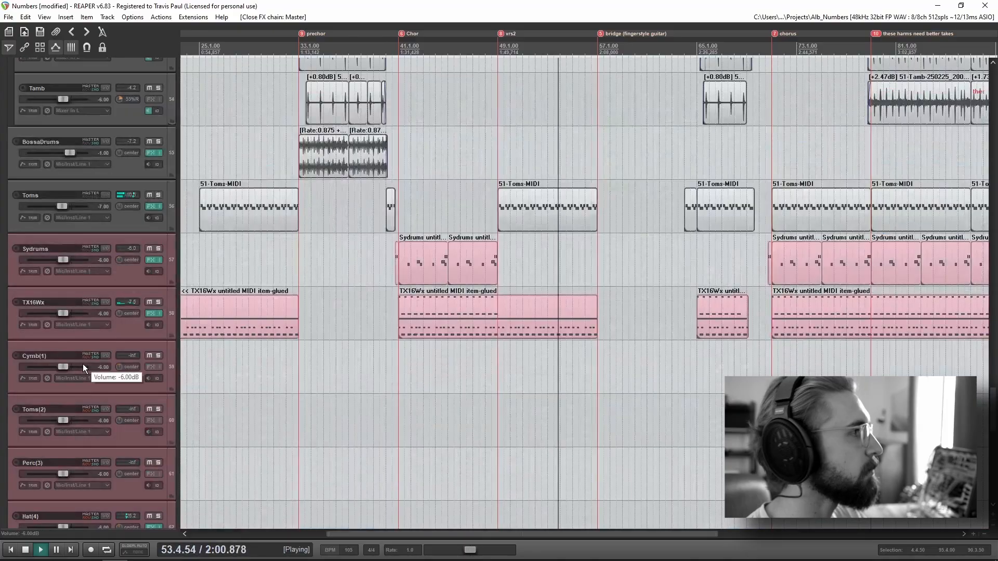
{"action": "scroll", "coordinate": [83, 364], "scroll_direction": "down", "scroll_amount": 6}
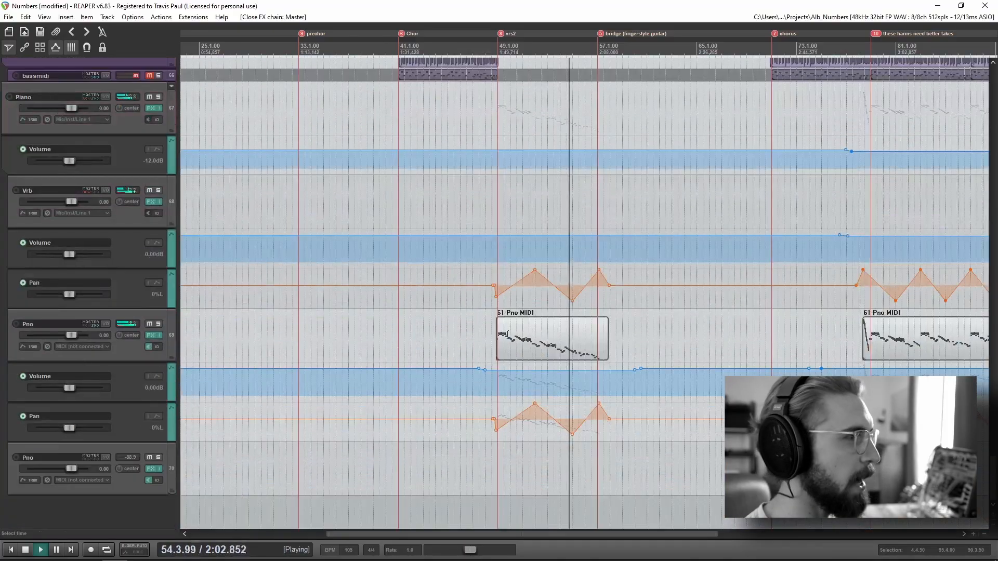
{"action": "scroll", "coordinate": [606, 369], "scroll_direction": "up", "scroll_amount": 6}
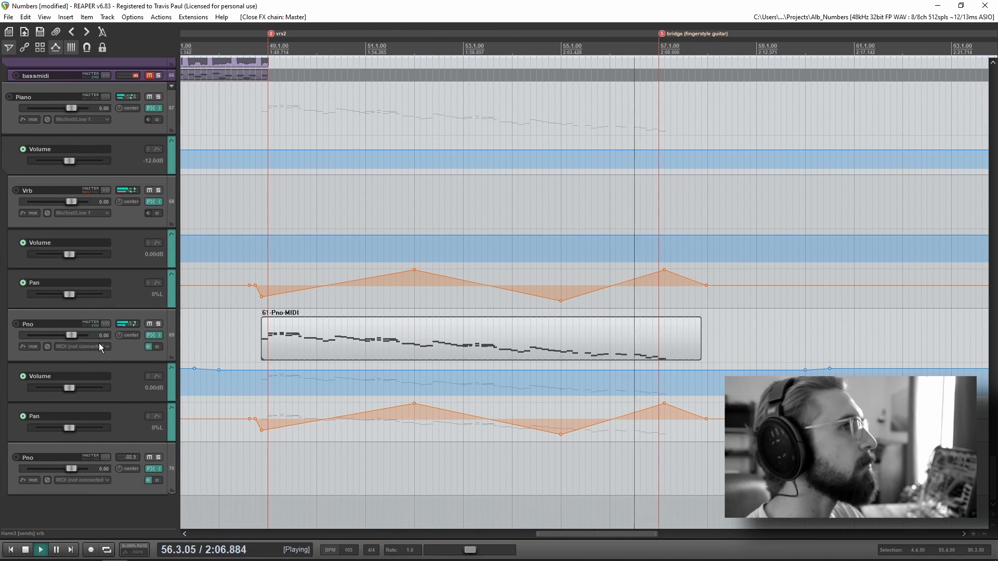
{"action": "scroll", "coordinate": [653, 311], "scroll_direction": "down", "scroll_amount": 6}
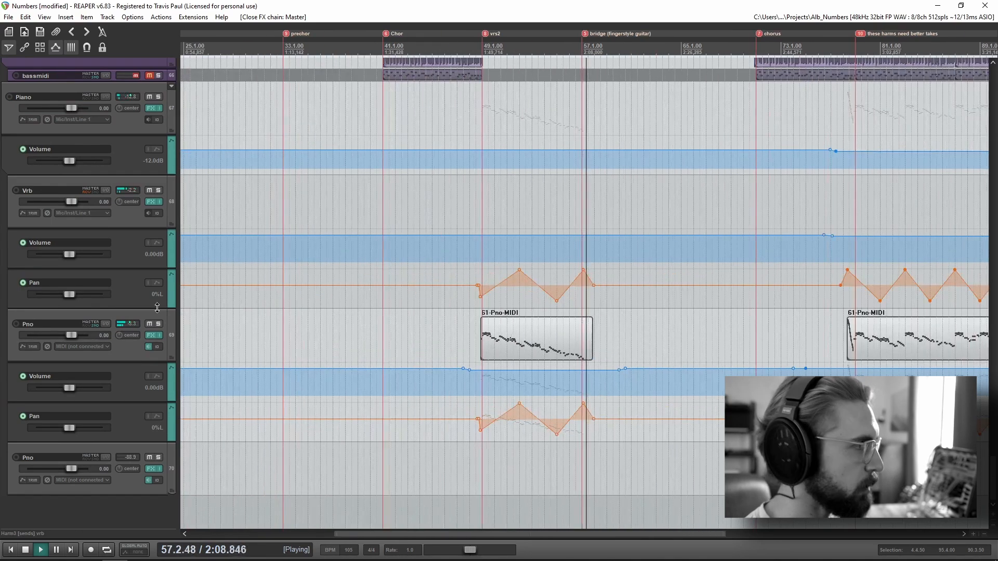
Step: Examine the BridgeGuitarPlucks items and the folder's automation in the bridge (fingerstyle guitar) section
{"action": "scroll", "coordinate": [143, 332], "scroll_direction": "up", "scroll_amount": 6}
{"action": "scroll", "coordinate": [143, 332], "scroll_direction": "up", "scroll_amount": 15}
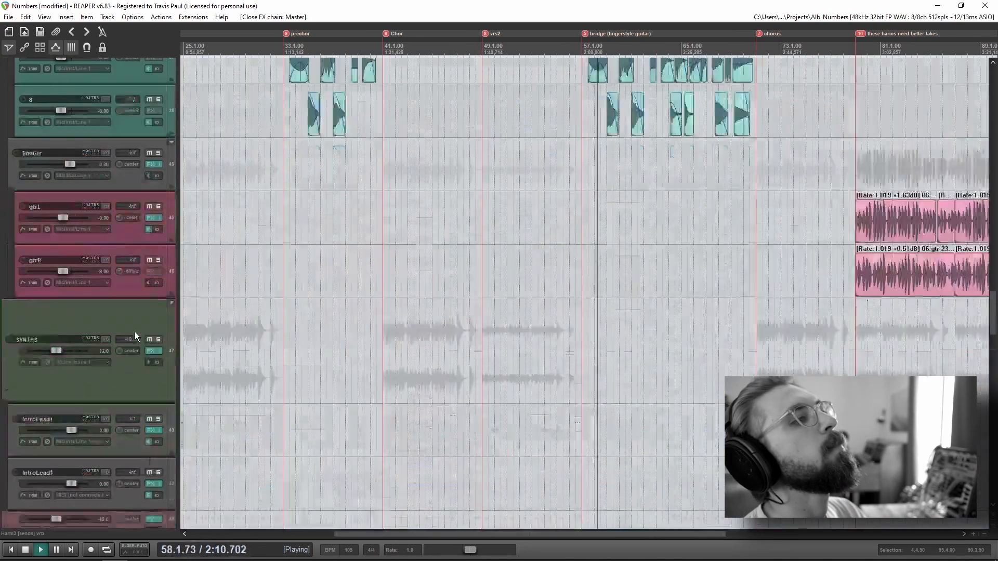
{"action": "scroll", "coordinate": [675, 246], "scroll_direction": "up", "scroll_amount": 7}
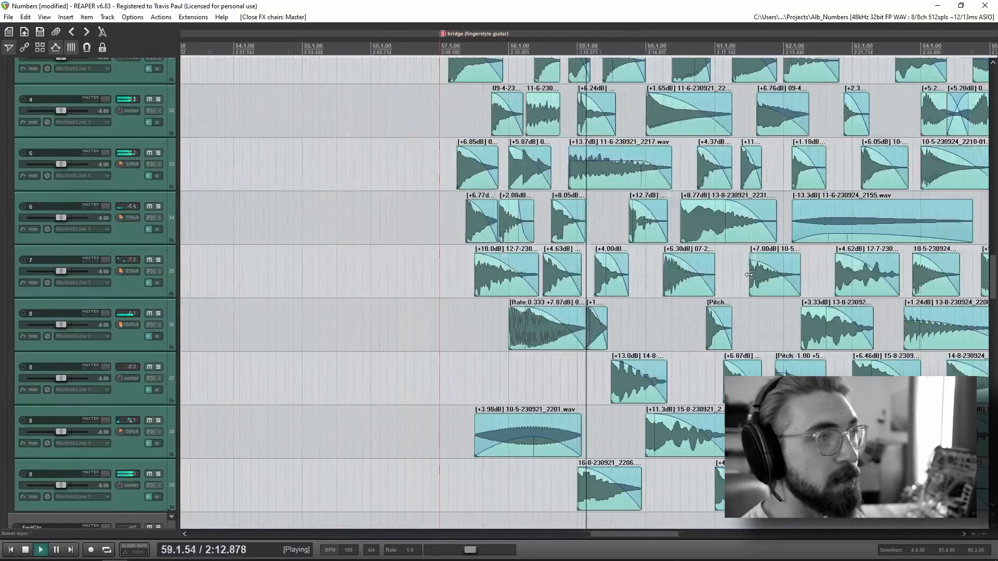
{"action": "scroll", "coordinate": [98, 338], "scroll_direction": "up", "scroll_amount": 2}
{"action": "scroll", "coordinate": [529, 312], "scroll_direction": "down", "scroll_amount": 3}
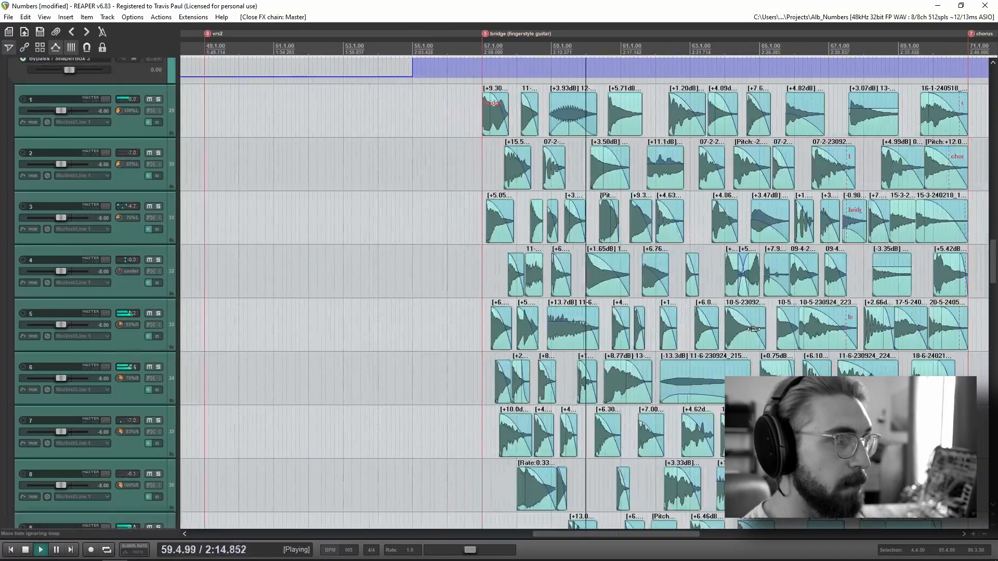
{"action": "left_click_drag", "start_coordinate": [790, 304], "coordinate": [789, 268]}
{"action": "scroll", "coordinate": [790, 267], "scroll_direction": "down", "scroll_amount": 2}
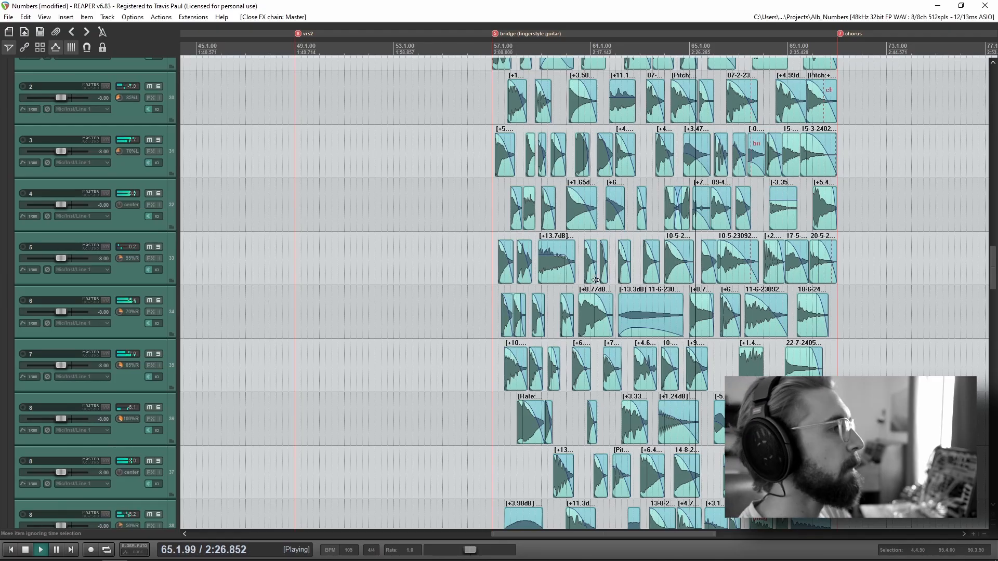
{"action": "left_click_drag", "start_coordinate": [788, 301], "coordinate": [608, 319]}
{"action": "scroll", "coordinate": [72, 352], "scroll_direction": "up", "scroll_amount": 5}
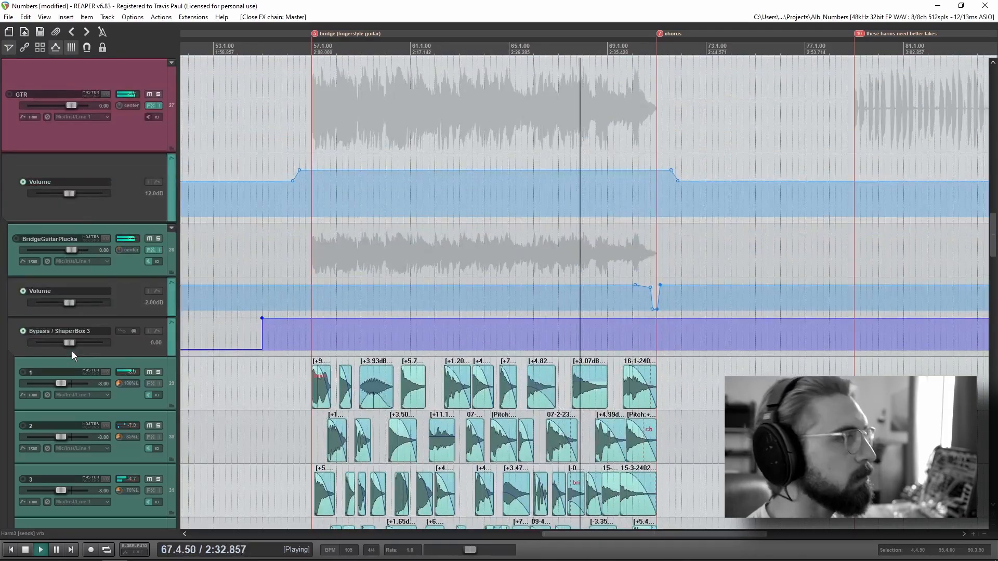
Step: Look over the drum, ToyPianoHook and synth tracks around the chorus marker after the bridge
{"action": "scroll", "coordinate": [72, 352], "scroll_direction": "down", "scroll_amount": 8}
{"action": "scroll", "coordinate": [71, 352], "scroll_direction": "down", "scroll_amount": 10}
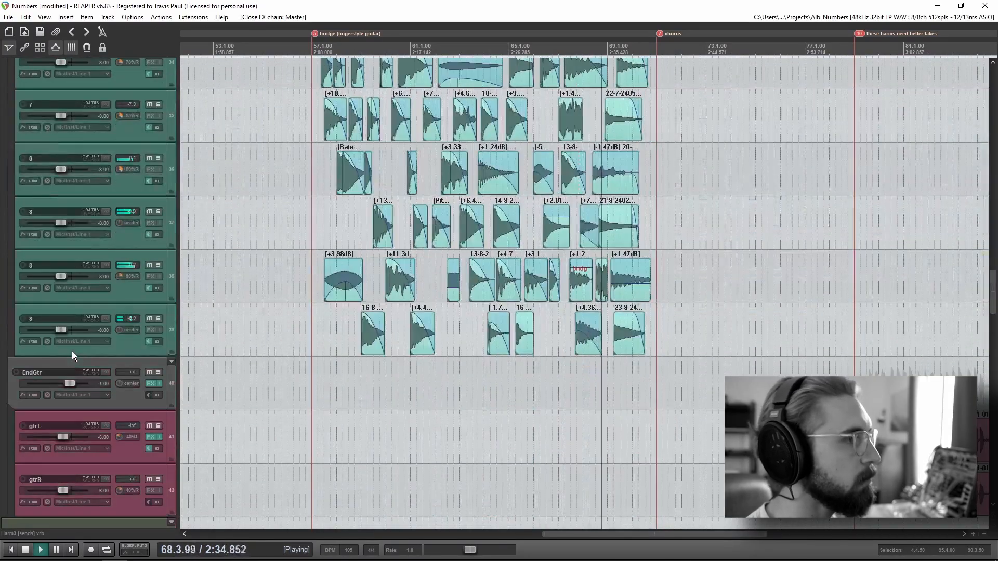
{"action": "scroll", "coordinate": [72, 351], "scroll_direction": "down", "scroll_amount": 12}
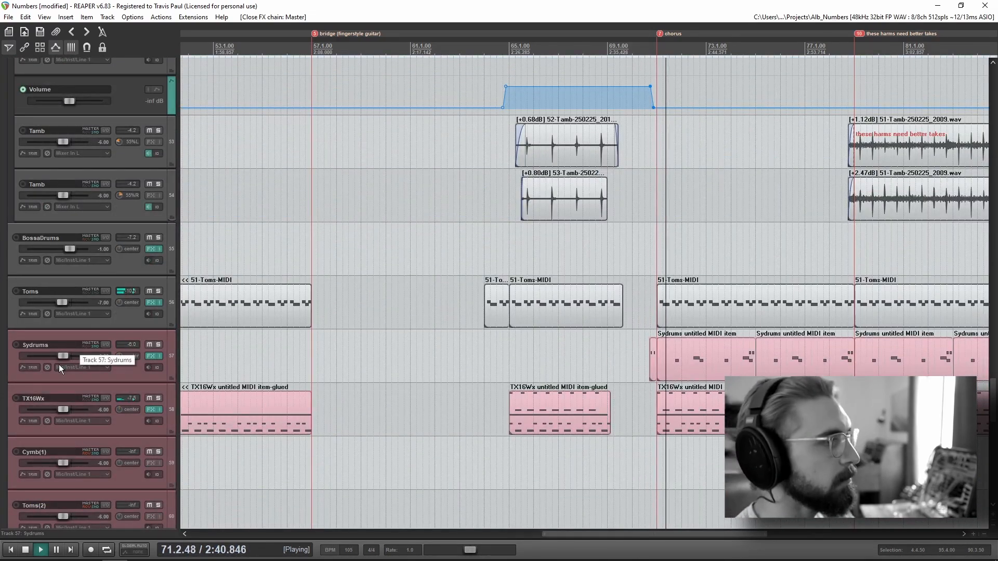
{"action": "scroll", "coordinate": [129, 372], "scroll_direction": "up", "scroll_amount": 10}
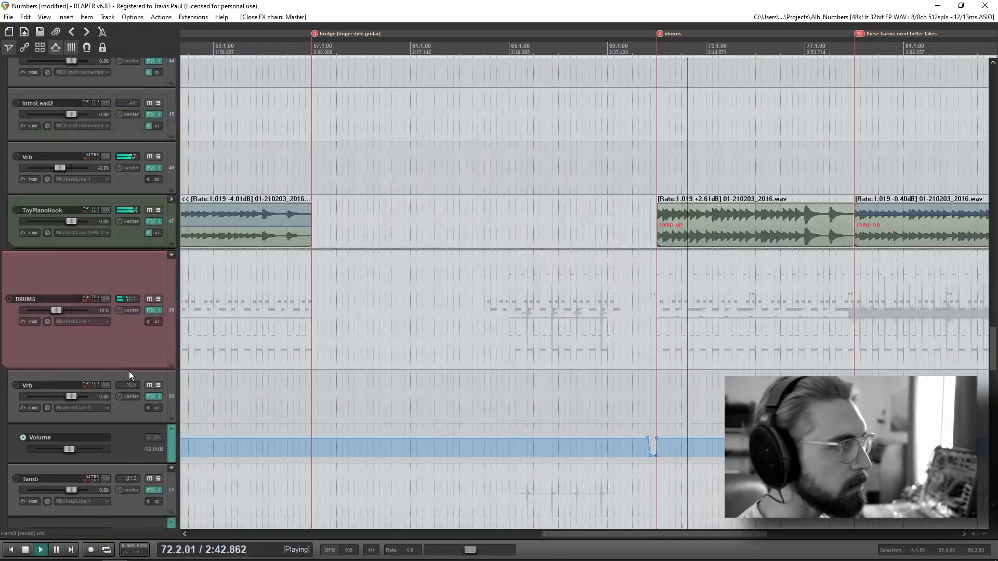
{"action": "scroll", "coordinate": [129, 371], "scroll_direction": "up", "scroll_amount": 3}
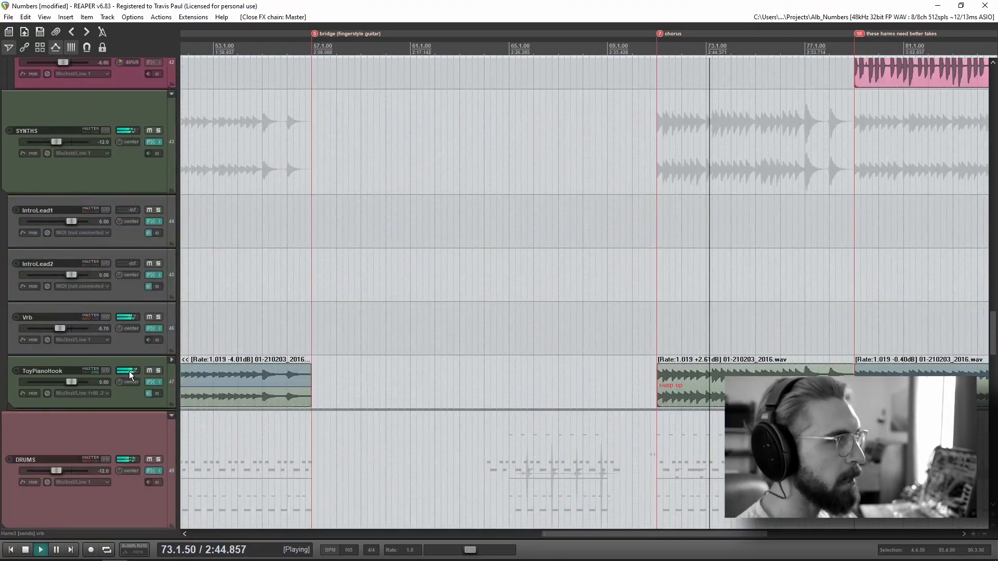
Step: Look over the bridge guitar, RandomKalimba and backing vocal tracks up to the main vocals around the chorus
{"action": "scroll", "coordinate": [129, 371], "scroll_direction": "up", "scroll_amount": 5}
{"action": "scroll", "coordinate": [129, 371], "scroll_direction": "up", "scroll_amount": 12}
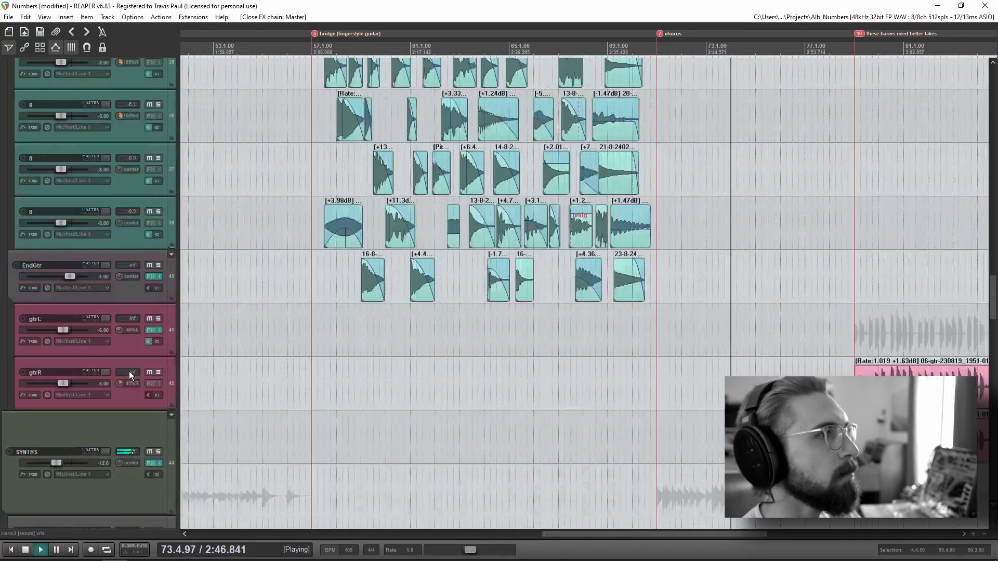
{"action": "scroll", "coordinate": [126, 371], "scroll_direction": "up", "scroll_amount": 5}
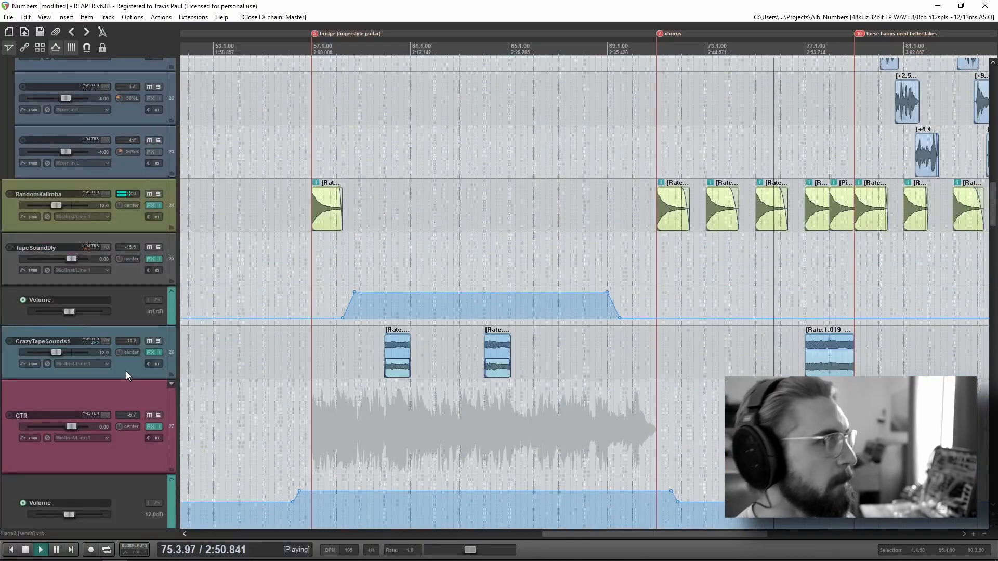
{"action": "scroll", "coordinate": [126, 371], "scroll_direction": "up", "scroll_amount": 10}
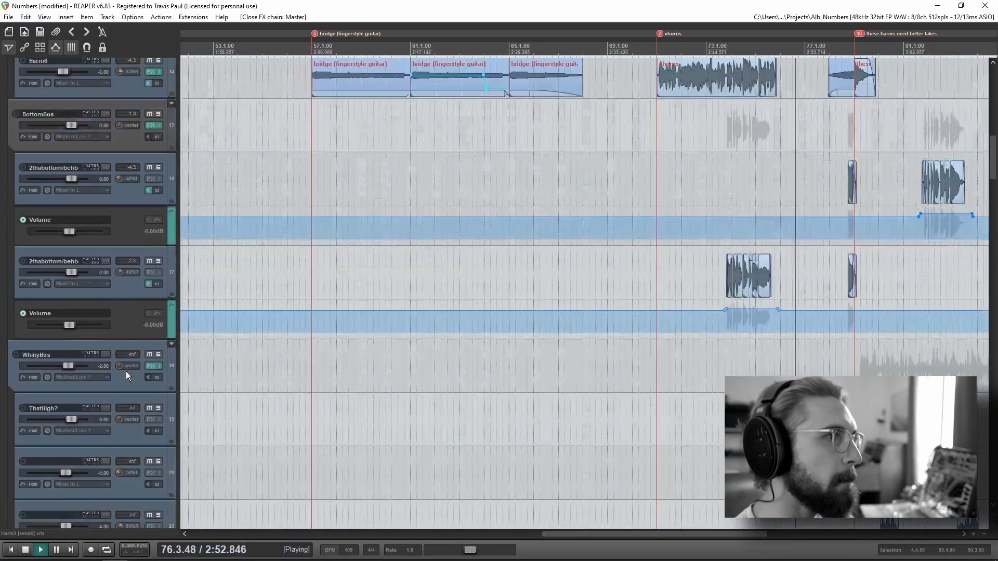
{"action": "scroll", "coordinate": [126, 372], "scroll_direction": "up", "scroll_amount": 10}
{"action": "scroll", "coordinate": [640, 295], "scroll_direction": "down", "scroll_amount": 4}
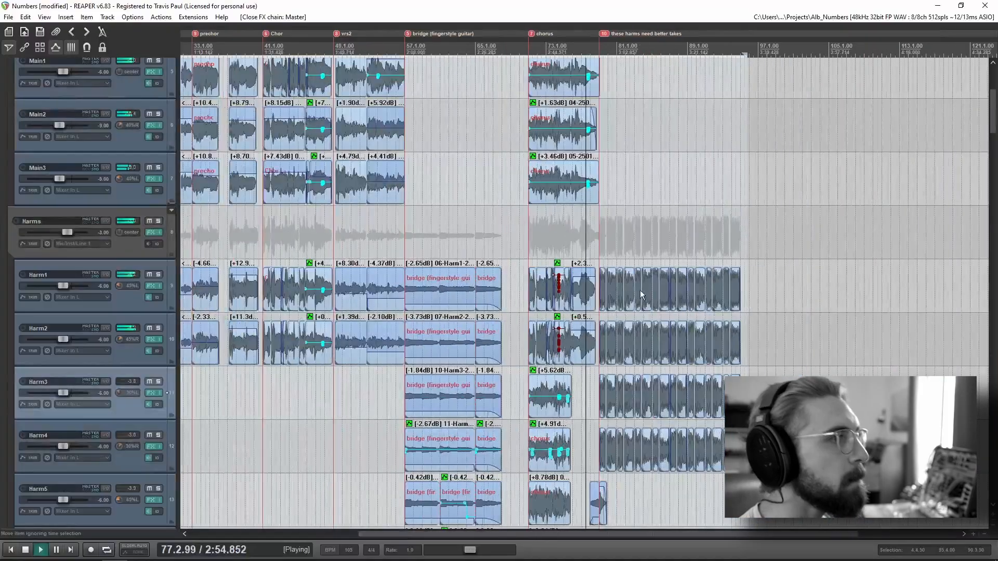
{"action": "scroll", "coordinate": [641, 294], "scroll_direction": "up", "scroll_amount": 8}
{"action": "scroll", "coordinate": [118, 366], "scroll_direction": "up", "scroll_amount": 4}
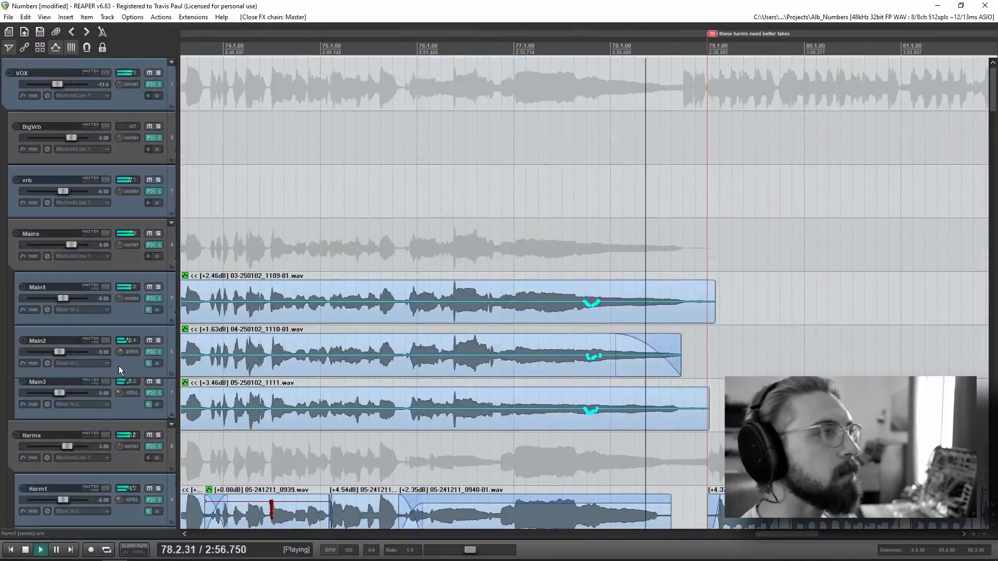
Step: Examine the Harm, WhinyBus and RandomKalimba items in the section marked "these harms need better takes"
{"action": "scroll", "coordinate": [117, 366], "scroll_direction": "down", "scroll_amount": 7}
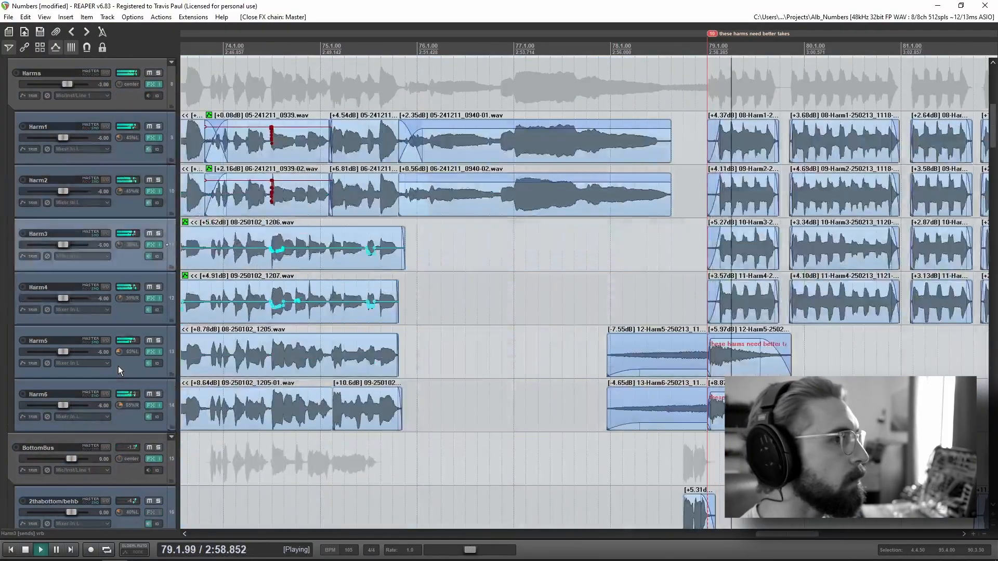
{"action": "scroll", "coordinate": [466, 354], "scroll_direction": "down", "scroll_amount": 3}
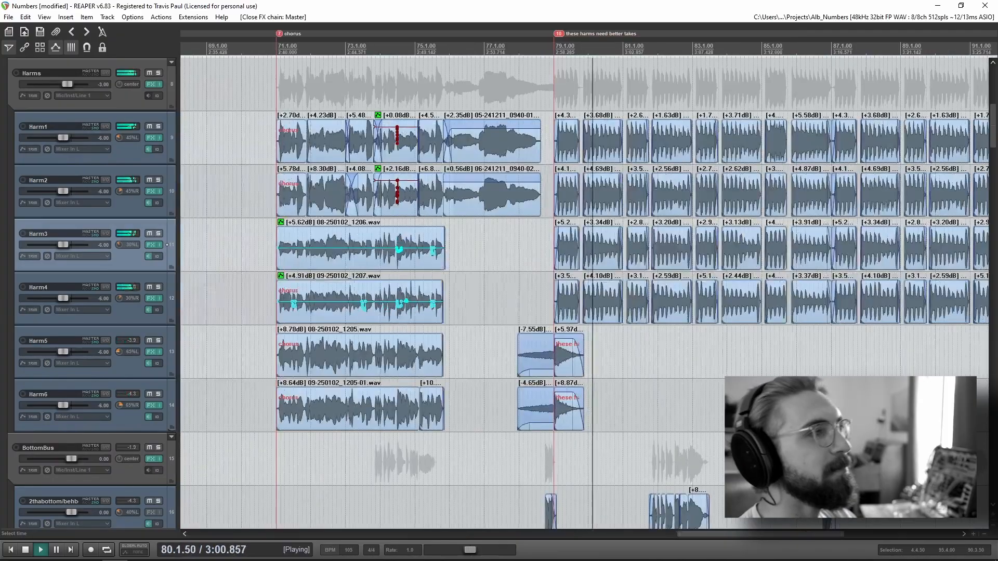
{"action": "scroll", "coordinate": [312, 365], "scroll_direction": "right", "scroll_amount": 5}
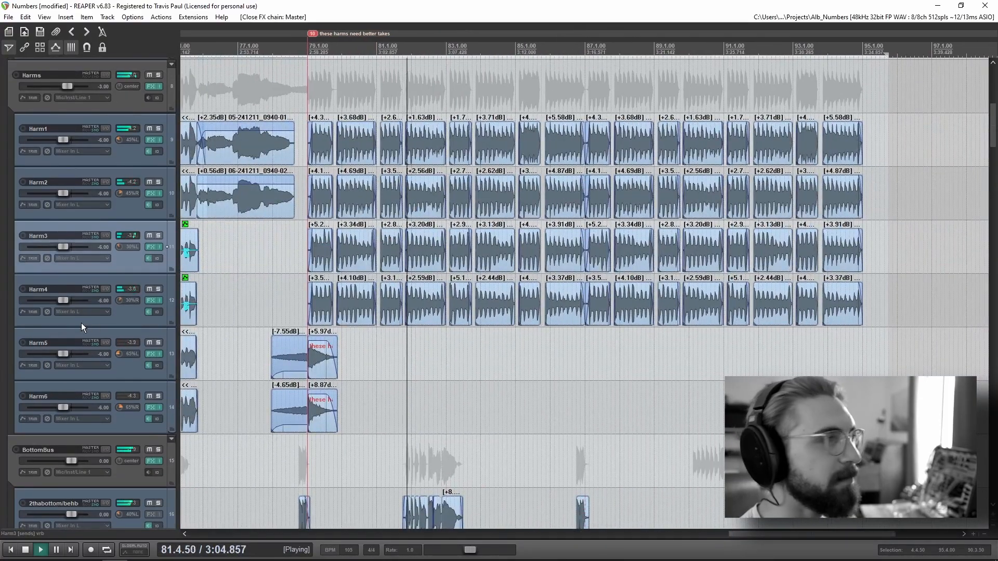
{"action": "scroll", "coordinate": [83, 322], "scroll_direction": "down", "scroll_amount": 10}
{"action": "scroll", "coordinate": [83, 326], "scroll_direction": "down", "scroll_amount": 2}
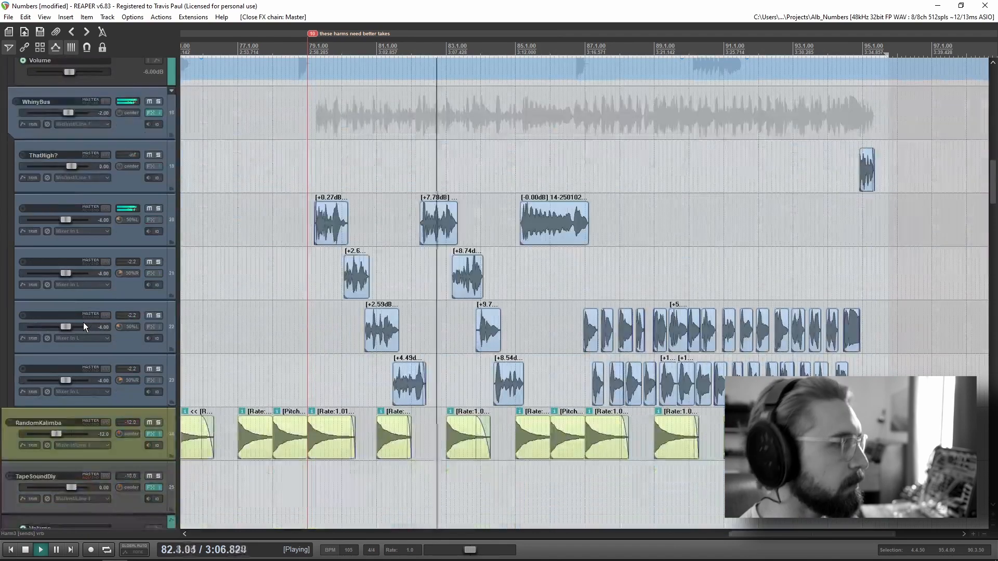
{"action": "scroll", "coordinate": [84, 322], "scroll_direction": "down", "scroll_amount": 7}
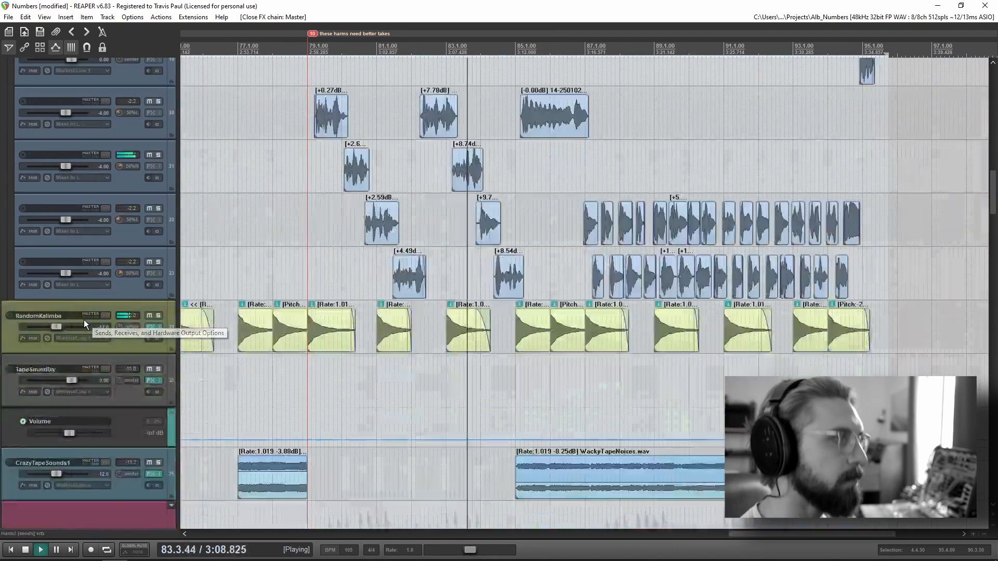
Step: Look through the EndGtr, tambourine, drum and piano tracks with their automation in the final section
{"action": "scroll", "coordinate": [85, 323], "scroll_direction": "down", "scroll_amount": 15}
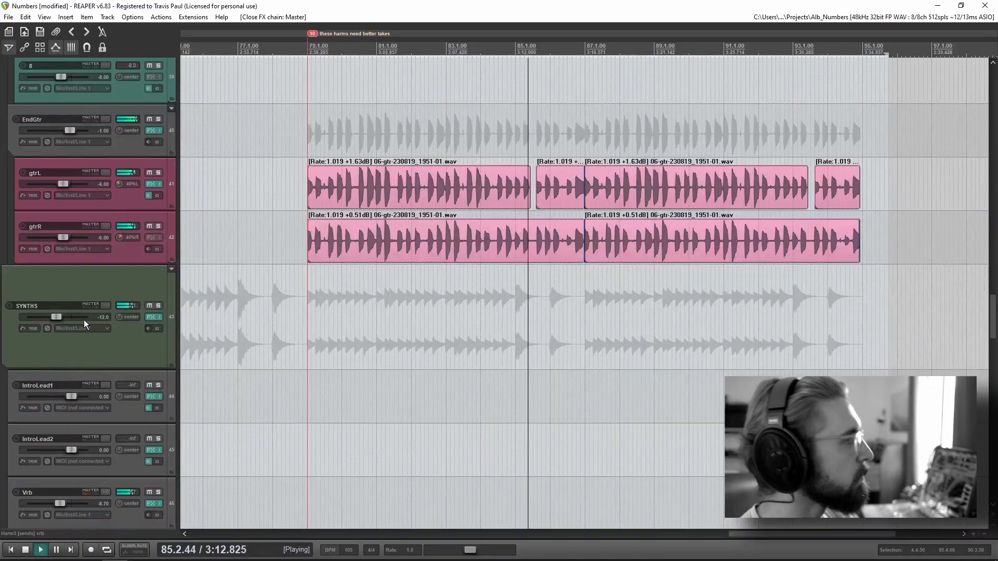
{"action": "scroll", "coordinate": [85, 323], "scroll_direction": "down", "scroll_amount": 7}
{"action": "scroll", "coordinate": [86, 324], "scroll_direction": "down", "scroll_amount": 8}
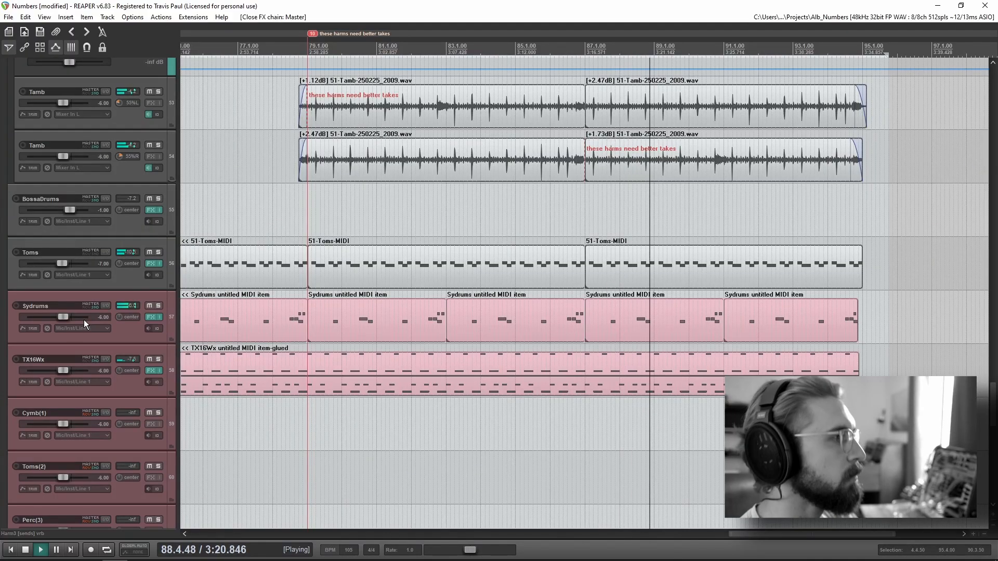
{"action": "scroll", "coordinate": [83, 320], "scroll_direction": "down", "scroll_amount": 10}
{"action": "scroll", "coordinate": [85, 317], "scroll_direction": "down", "scroll_amount": 3}
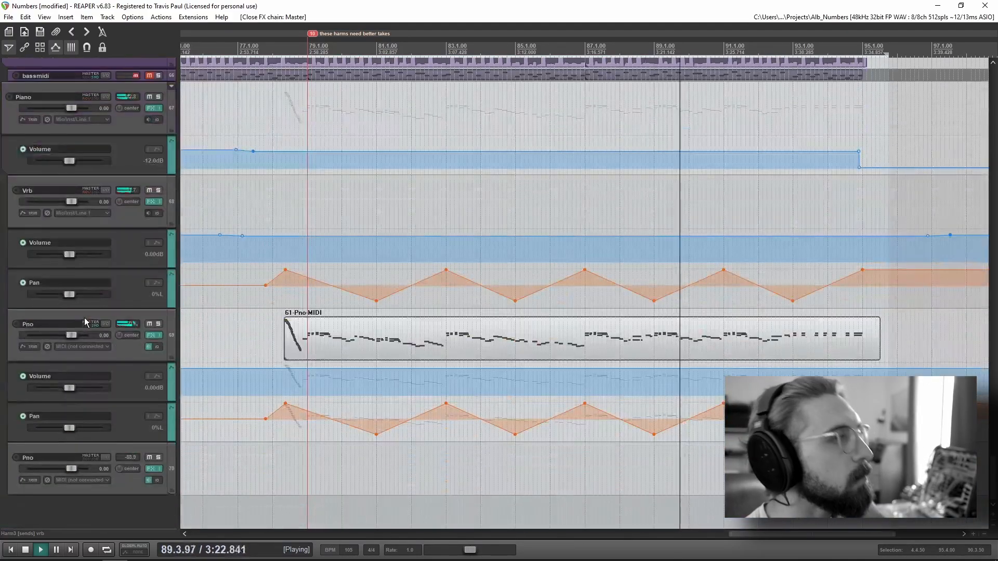
{"action": "scroll", "coordinate": [81, 323], "scroll_direction": "up", "scroll_amount": 12}
{"action": "scroll", "coordinate": [73, 338], "scroll_direction": "up", "scroll_amount": 20}
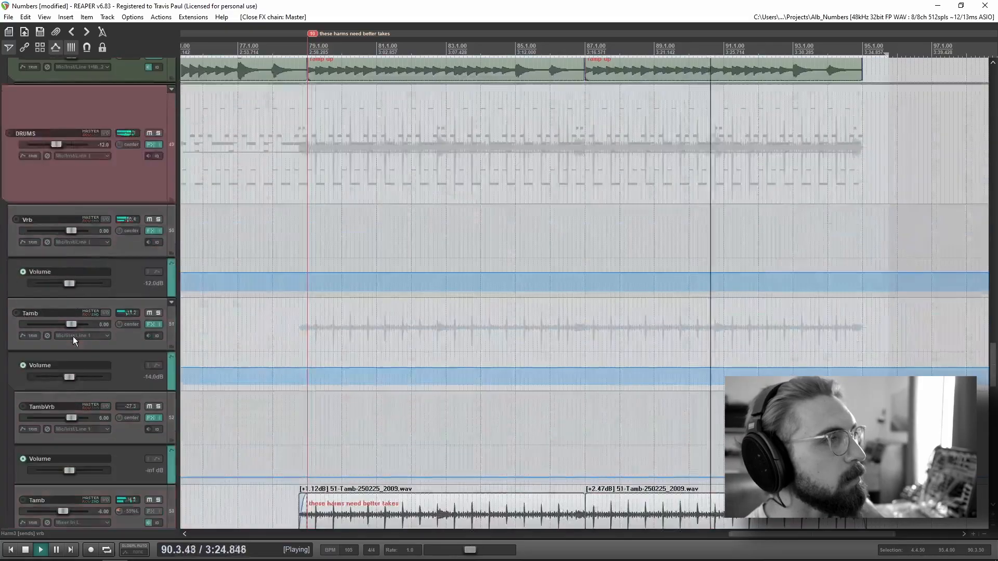
{"action": "scroll", "coordinate": [73, 341], "scroll_direction": "up", "scroll_amount": 12}
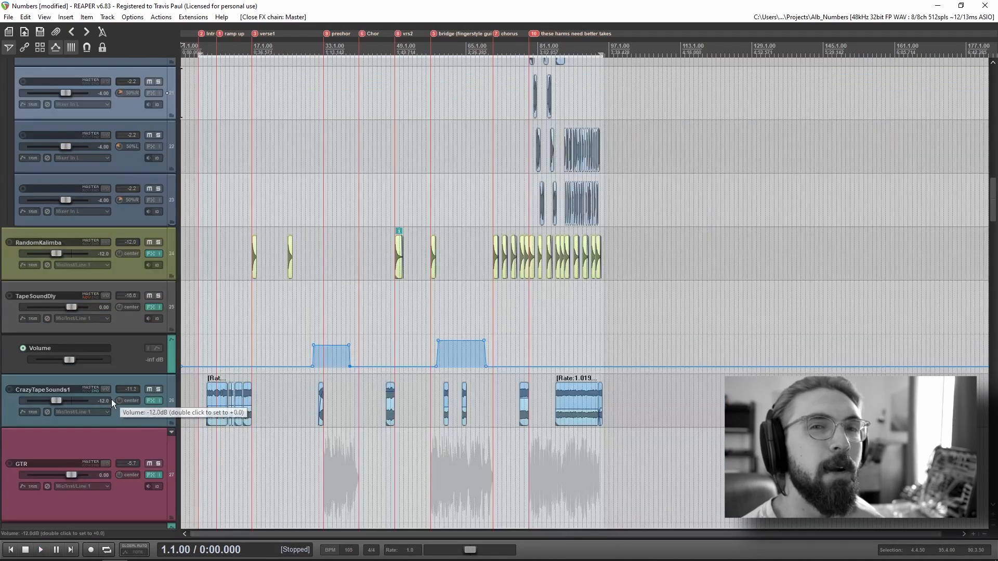
Step: Select the CrazyTapeSounds1 track and examine the chopped items on the BridgeGuitarPlucks subtracks in the prechor section
{"action": "left_click", "coordinate": [131, 421]}
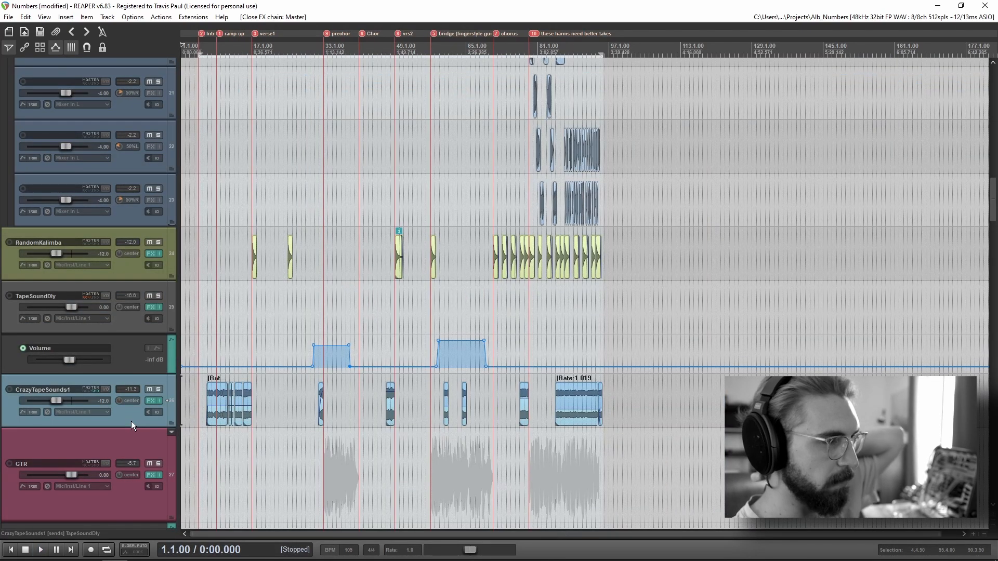
{"action": "scroll", "coordinate": [130, 419], "scroll_direction": "down", "scroll_amount": 4}
{"action": "scroll", "coordinate": [130, 419], "scroll_direction": "down", "scroll_amount": 3}
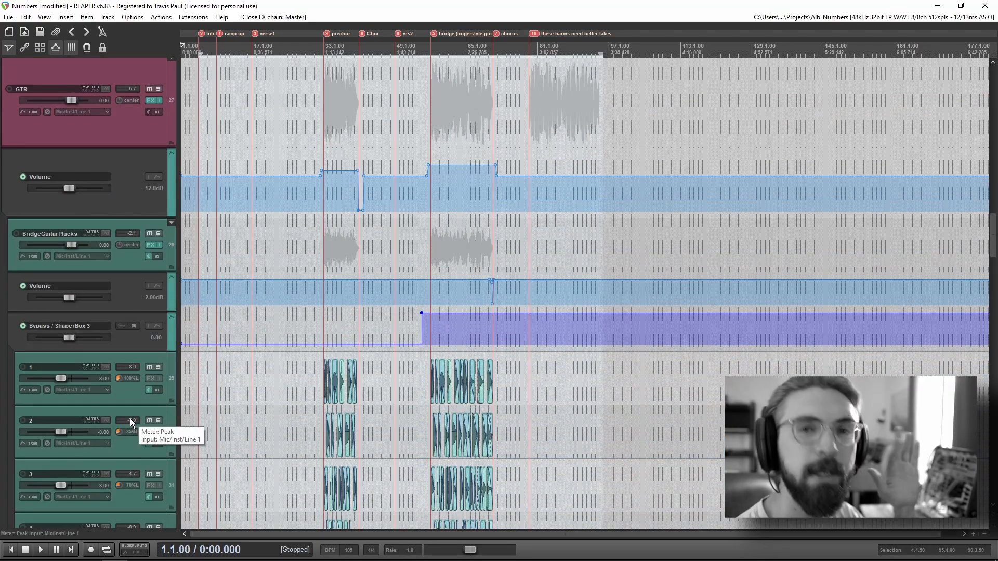
{"action": "scroll", "coordinate": [117, 449], "scroll_direction": "down", "scroll_amount": 4}
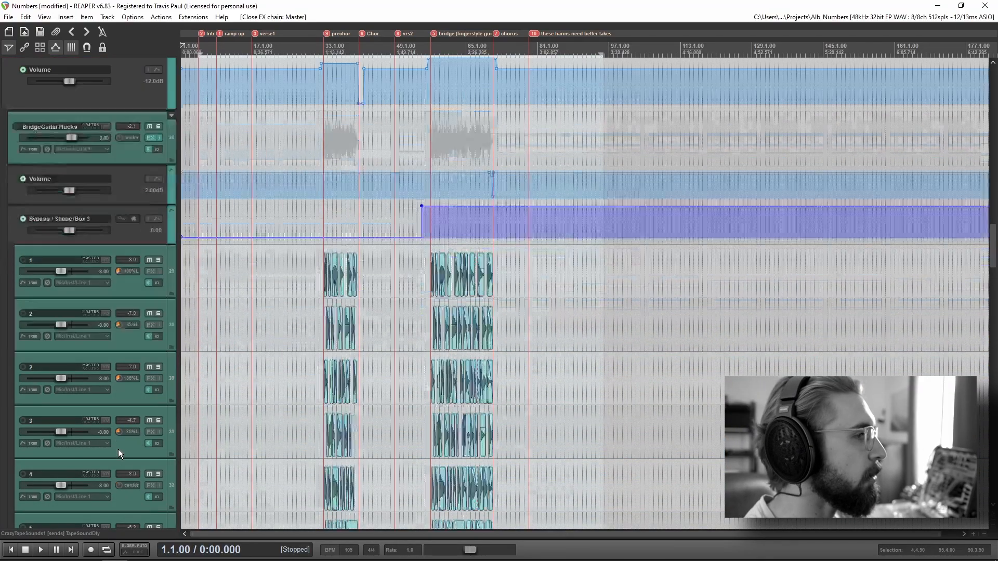
{"action": "scroll", "coordinate": [737, 335], "scroll_direction": "up", "scroll_amount": 6}
{"action": "left_click_drag", "start_coordinate": [737, 335], "coordinate": [103, 333]}
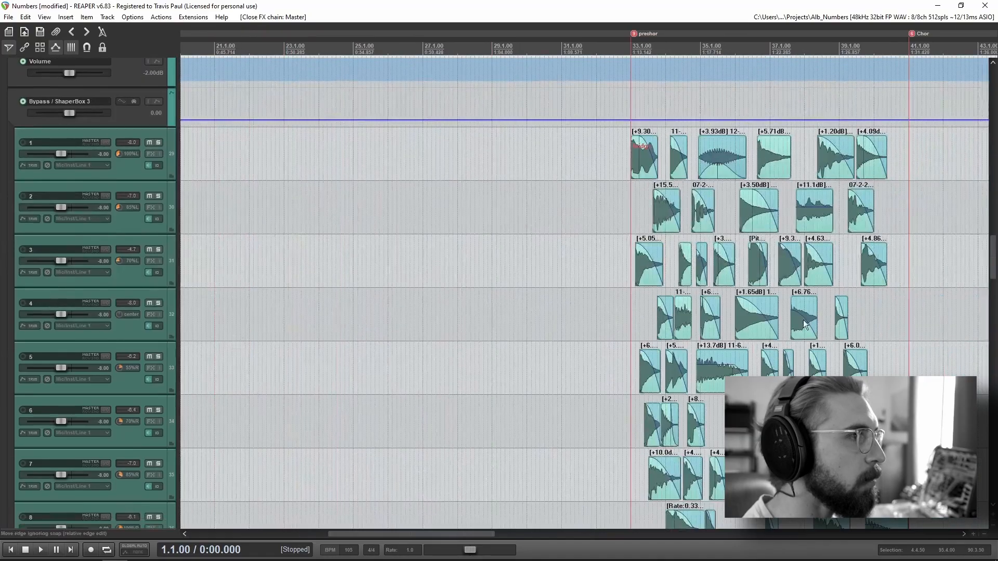
{"action": "left_click_drag", "start_coordinate": [804, 319], "coordinate": [431, 293]}
Step: Return to the project start, find the SYNTHS folder and place the edit cursor just before the Intro marker
{"action": "key", "text": "Home"}
{"action": "scroll", "coordinate": [98, 388], "scroll_direction": "up", "scroll_amount": 10}
{"action": "scroll", "coordinate": [97, 389], "scroll_direction": "up", "scroll_amount": 15}
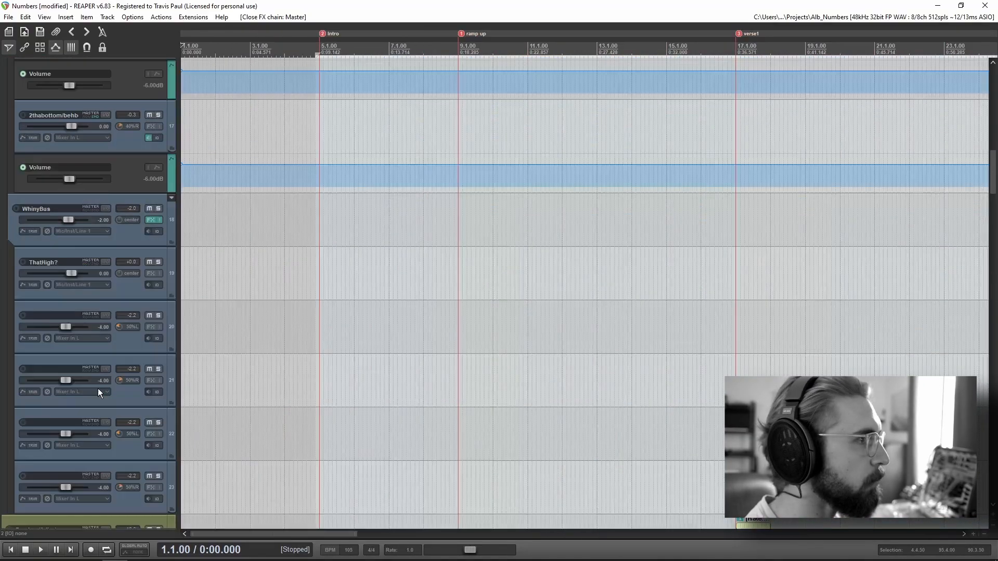
{"action": "scroll", "coordinate": [65, 428], "scroll_direction": "down", "scroll_amount": 18}
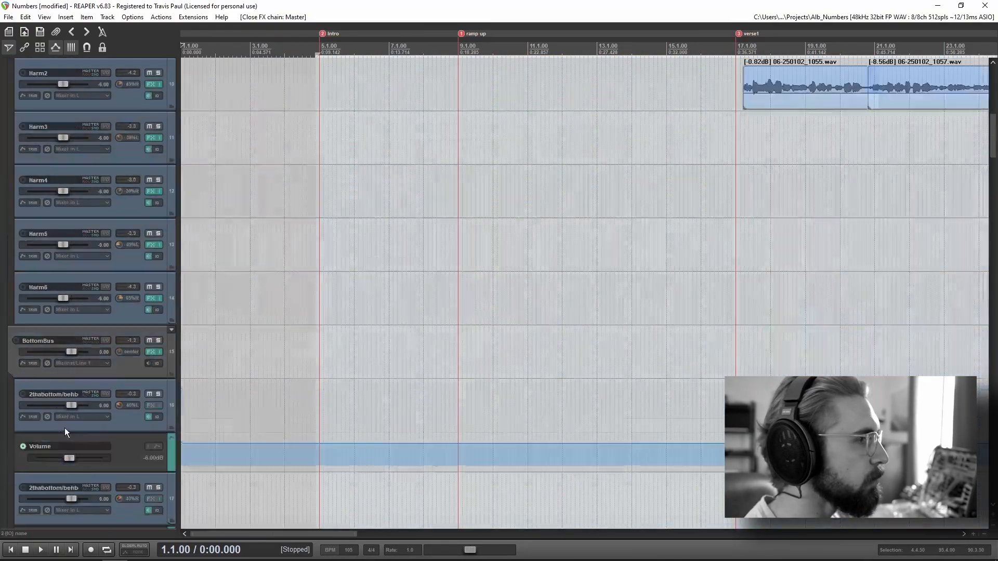
{"action": "scroll", "coordinate": [67, 429], "scroll_direction": "down", "scroll_amount": 15}
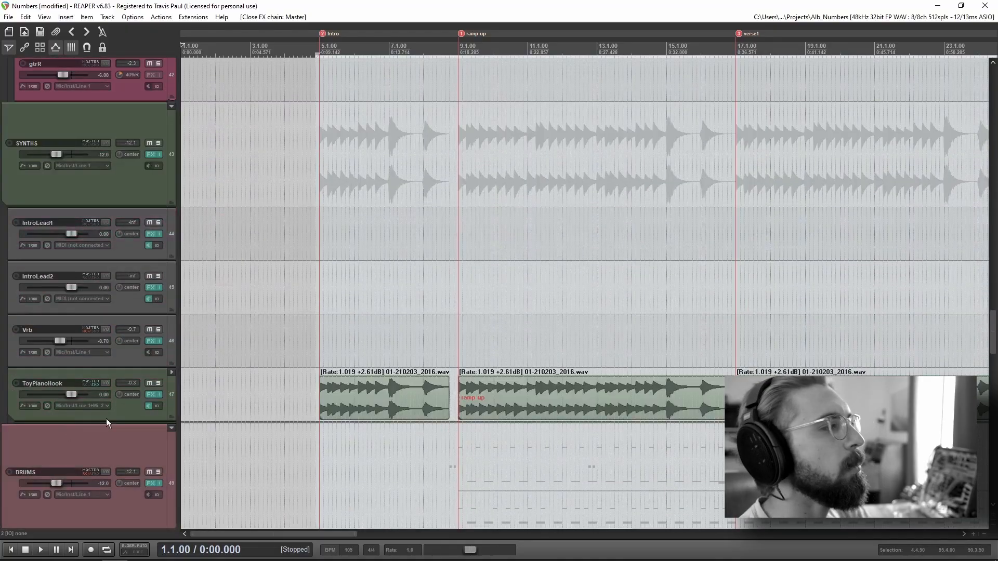
{"action": "left_click", "coordinate": [319, 341]}
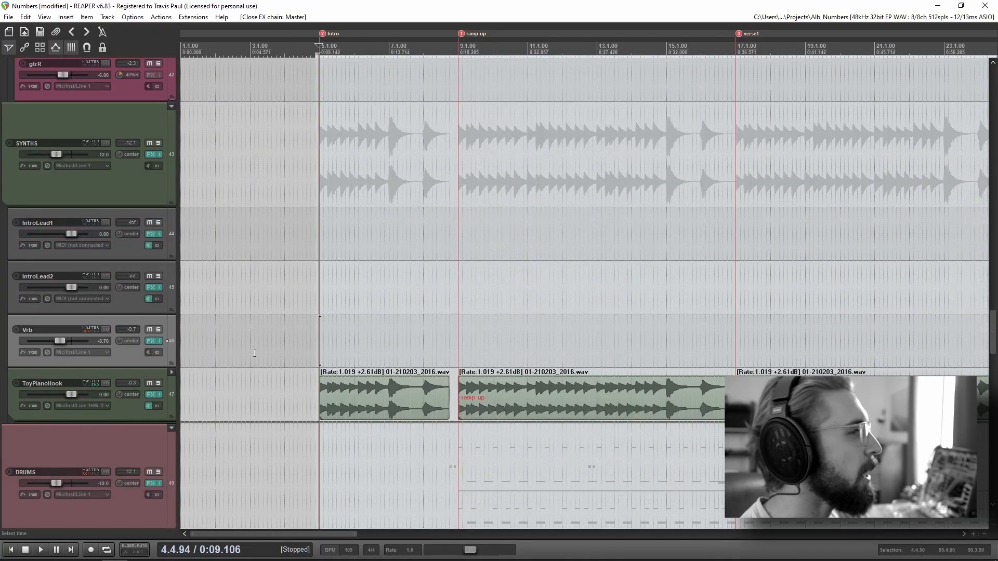
{"action": "scroll", "coordinate": [99, 407], "scroll_direction": "up", "scroll_amount": 1}
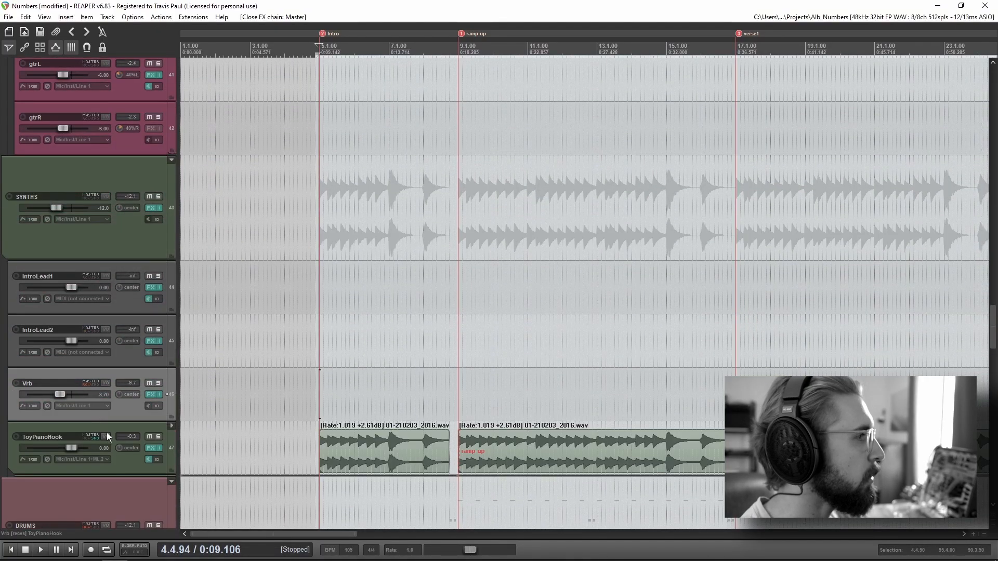
{"action": "left_click", "coordinate": [309, 399]}
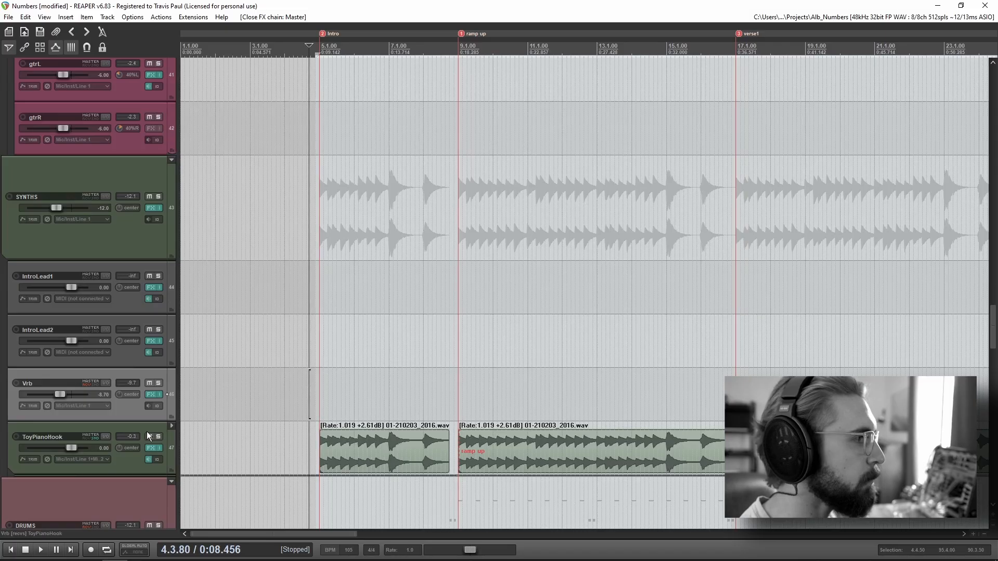
Step: Solo the SYNTHS folder and listen to the ToyPianoHook part in the intro
{"action": "left_click", "coordinate": [158, 196]}
{"action": "key", "text": "space"}
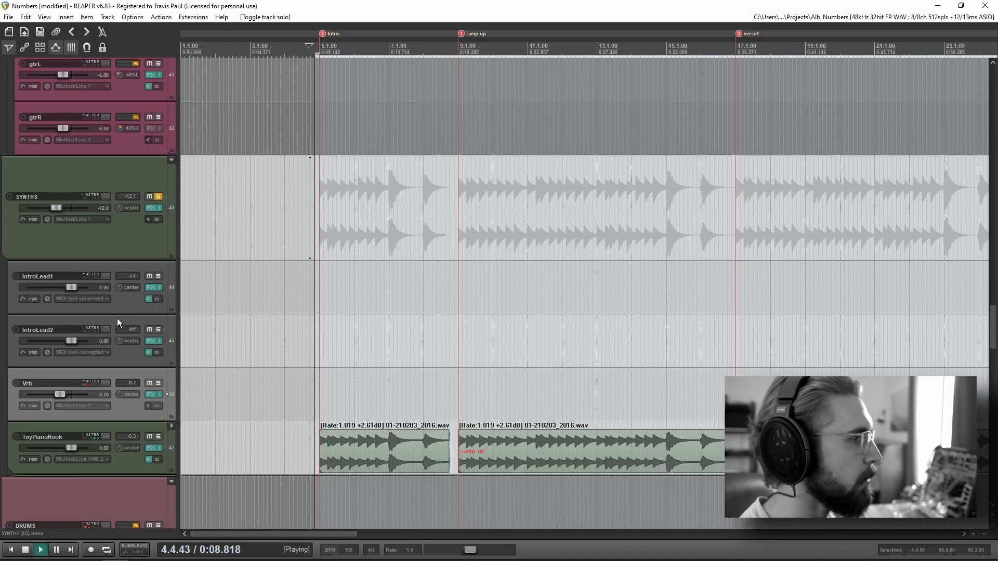
{"action": "scroll", "coordinate": [80, 370], "scroll_direction": "down", "scroll_amount": 3}
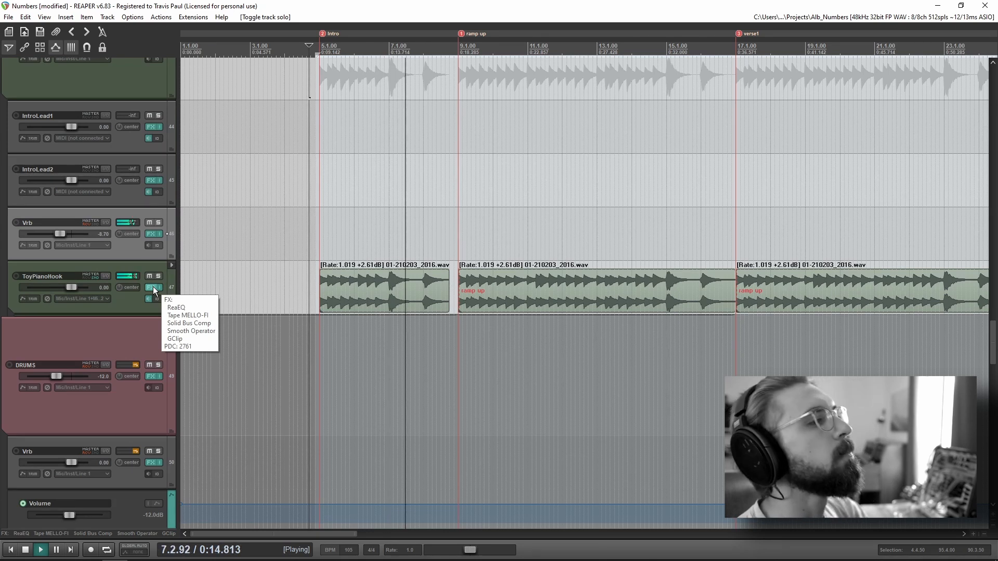
{"action": "key", "text": "space"}
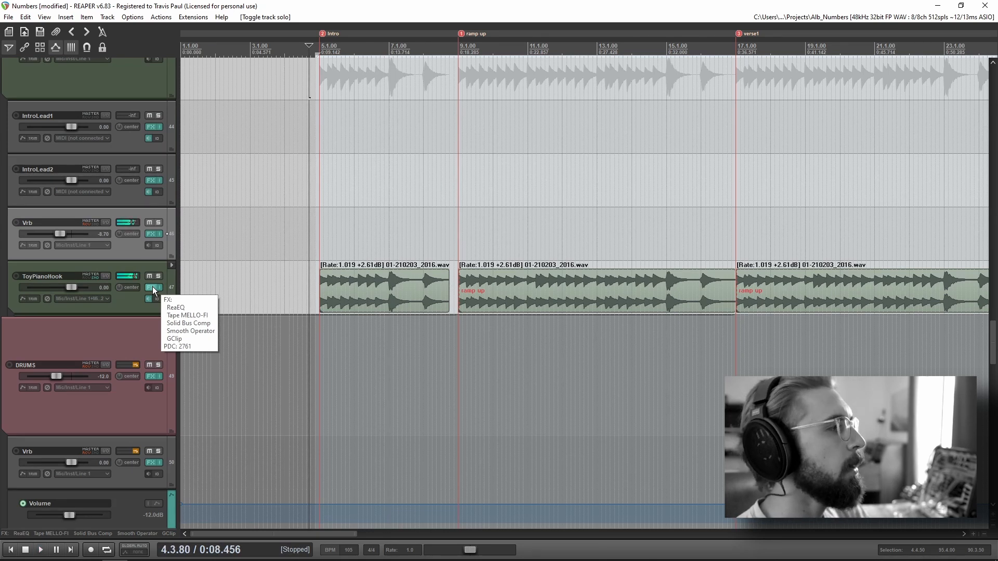
Step: Open the ToyPianoHook effects chain and examine the Tape MELLO-FI plugin's preamp and tape settings
{"action": "left_click", "coordinate": [153, 288]}
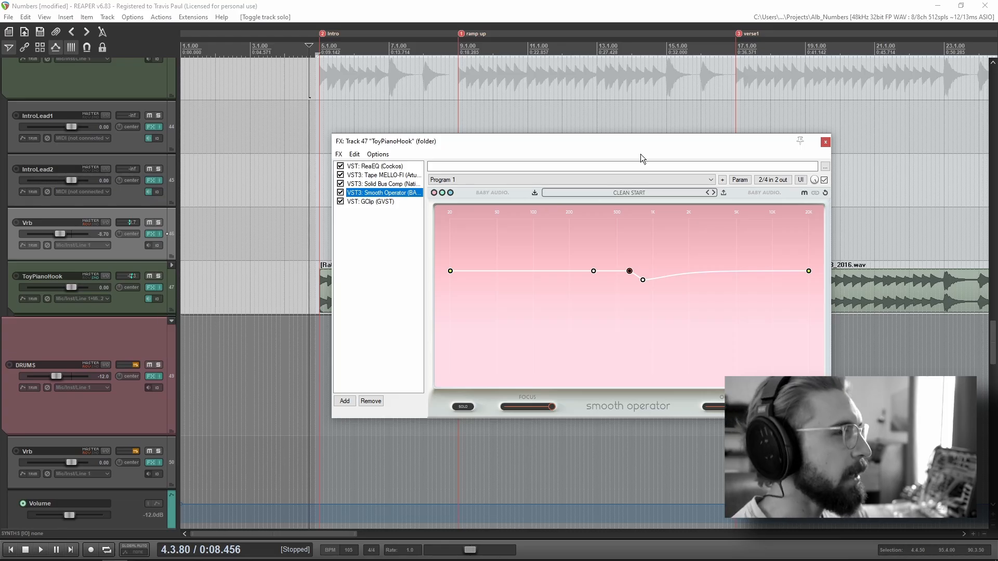
{"action": "left_click_drag", "start_coordinate": [564, 146], "coordinate": [657, 235]}
{"action": "left_click", "coordinate": [492, 267]}
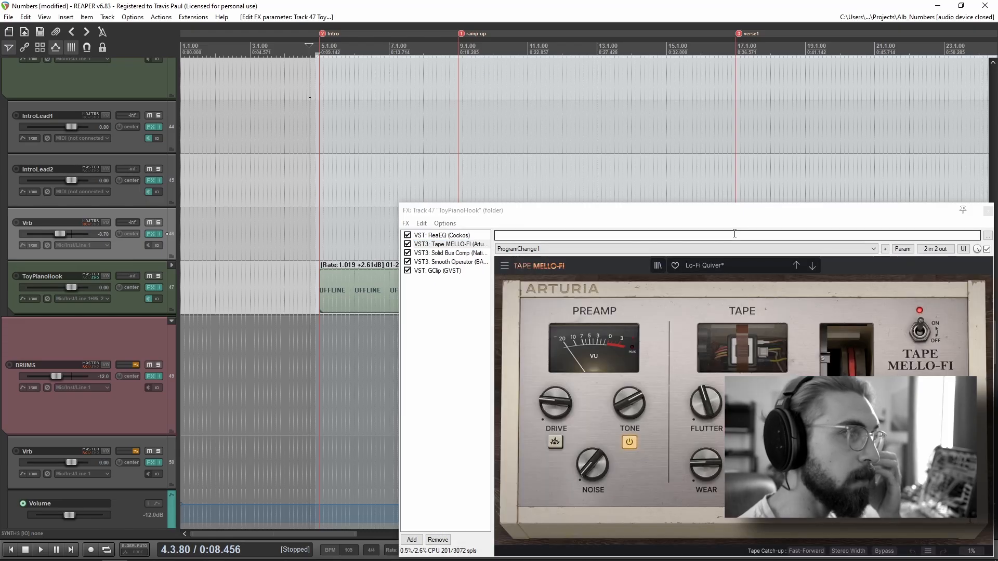
{"action": "left_click_drag", "start_coordinate": [739, 213], "coordinate": [645, 134]}
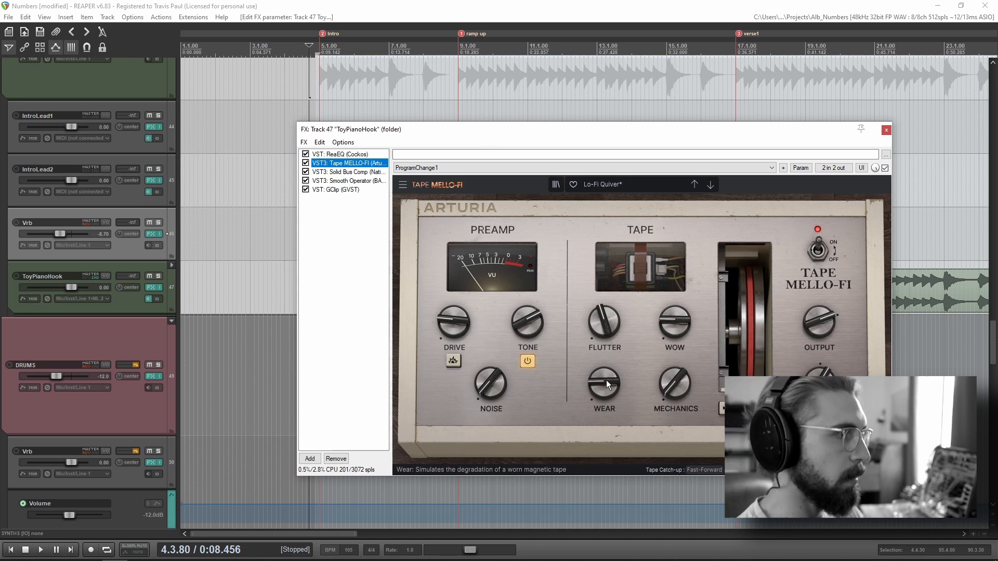
{"action": "left_click_drag", "start_coordinate": [495, 133], "coordinate": [516, 154]}
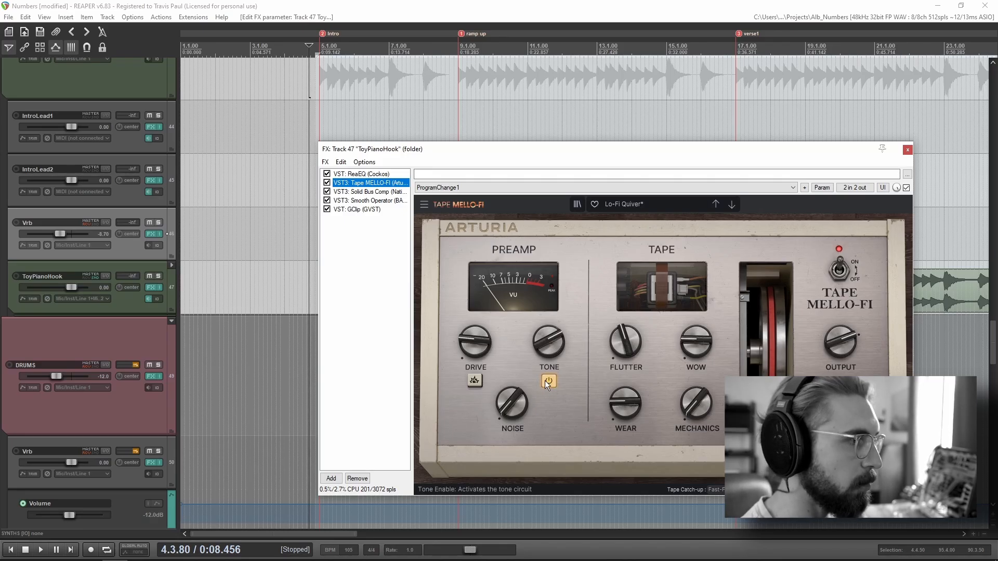
{"action": "left_click_drag", "start_coordinate": [513, 148], "coordinate": [997, 219]}
Step: Play the soloed synths from the start of the intro and move the edit cursor to the ramp up marker
{"action": "left_click", "coordinate": [325, 229]}
{"action": "key", "text": "space"}
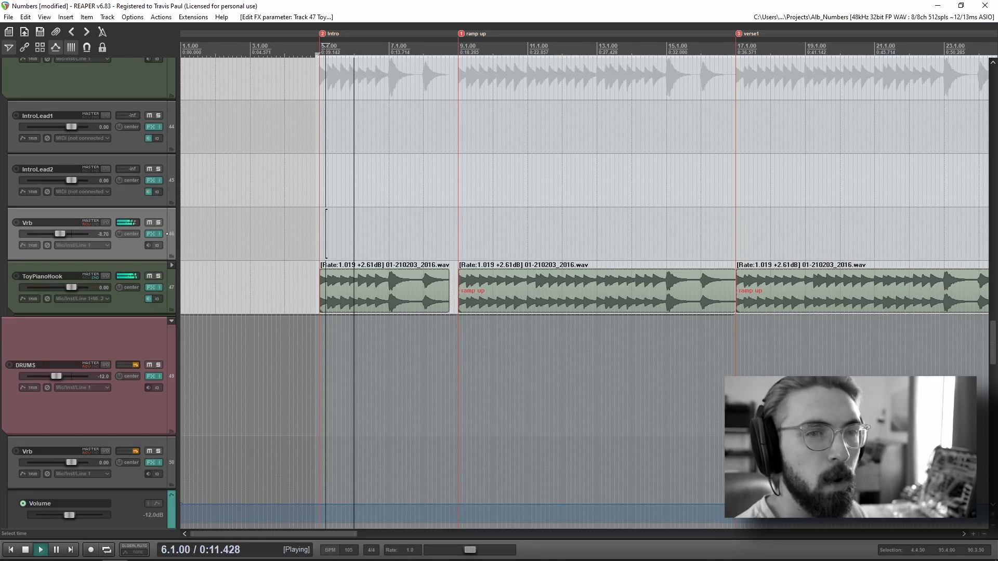
{"action": "left_click", "coordinate": [458, 239]}
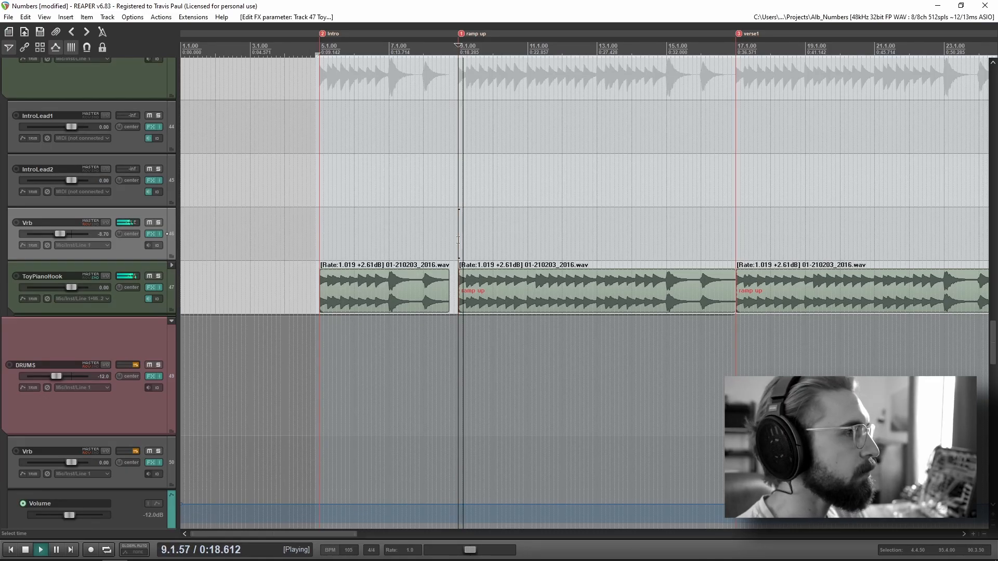
{"action": "scroll", "coordinate": [125, 225], "scroll_direction": "up", "scroll_amount": 3}
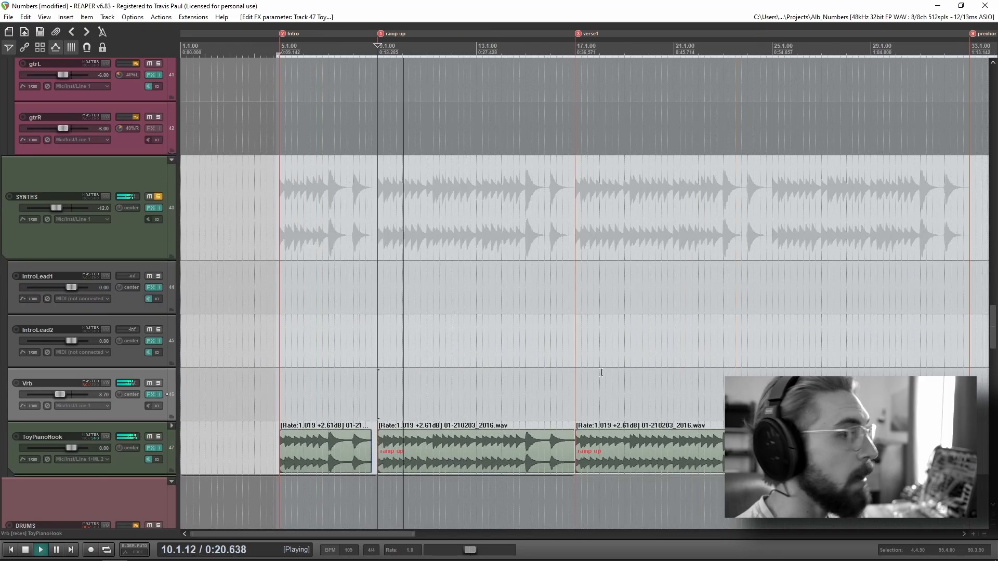
Step: Remove the solo from the SYNTHS folder, select it and stop playback
{"action": "scroll", "coordinate": [602, 372], "scroll_direction": "down", "scroll_amount": 1}
{"action": "scroll", "coordinate": [613, 372], "scroll_direction": "down", "scroll_amount": 2}
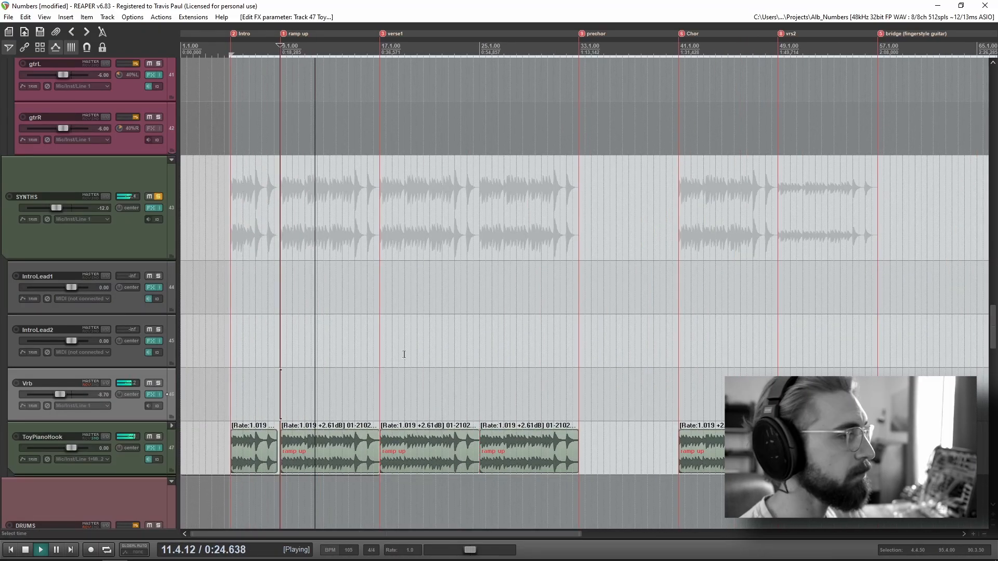
{"action": "left_click", "coordinate": [159, 197]}
{"action": "left_click", "coordinate": [127, 239]}
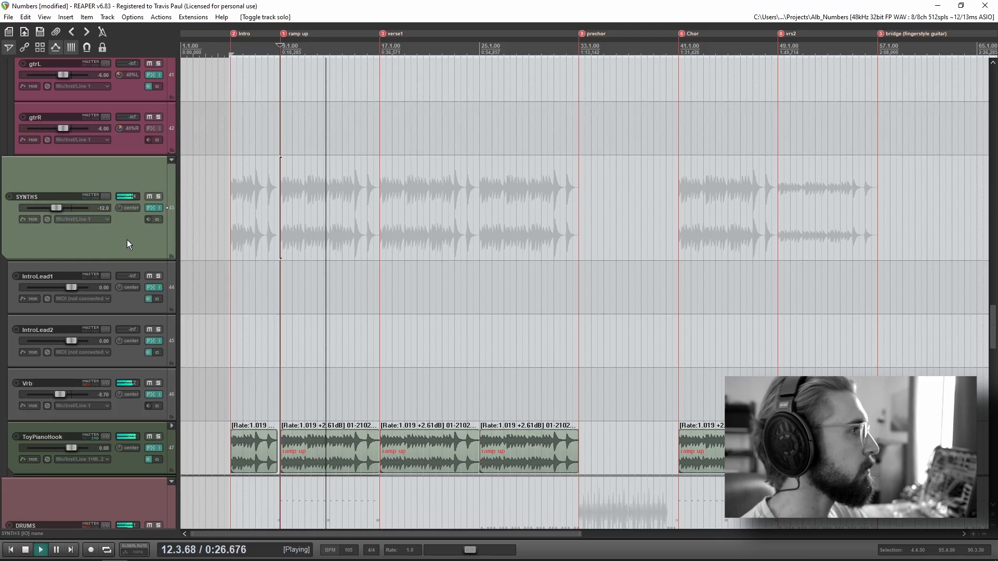
{"action": "key", "text": "space"}
Step: Play the full mix from just before the ramp up marker while viewing the DRUMS folder
{"action": "scroll", "coordinate": [117, 258], "scroll_direction": "down", "scroll_amount": 5}
{"action": "left_click", "coordinate": [254, 198]}
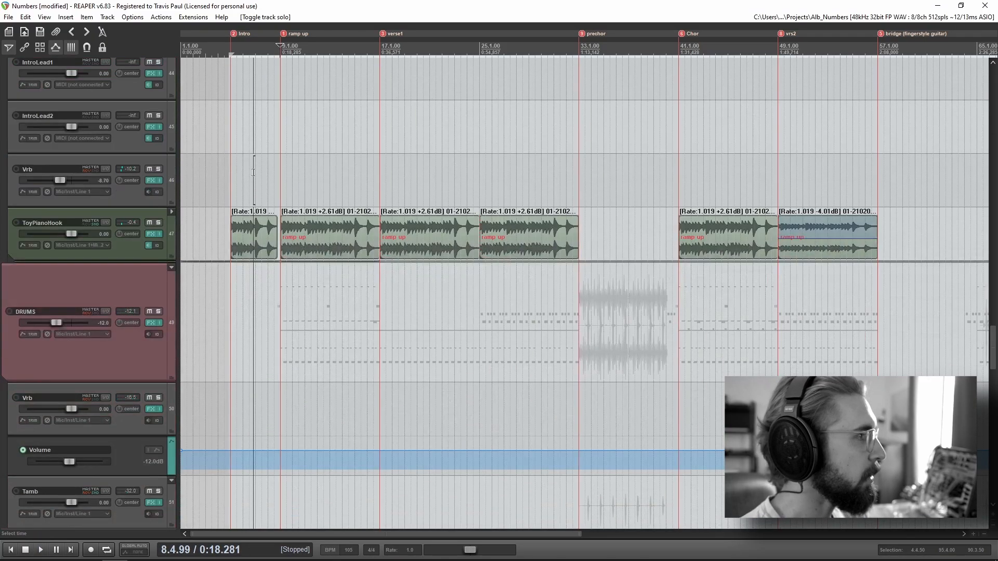
{"action": "scroll", "coordinate": [253, 198], "scroll_direction": "up", "scroll_amount": 8}
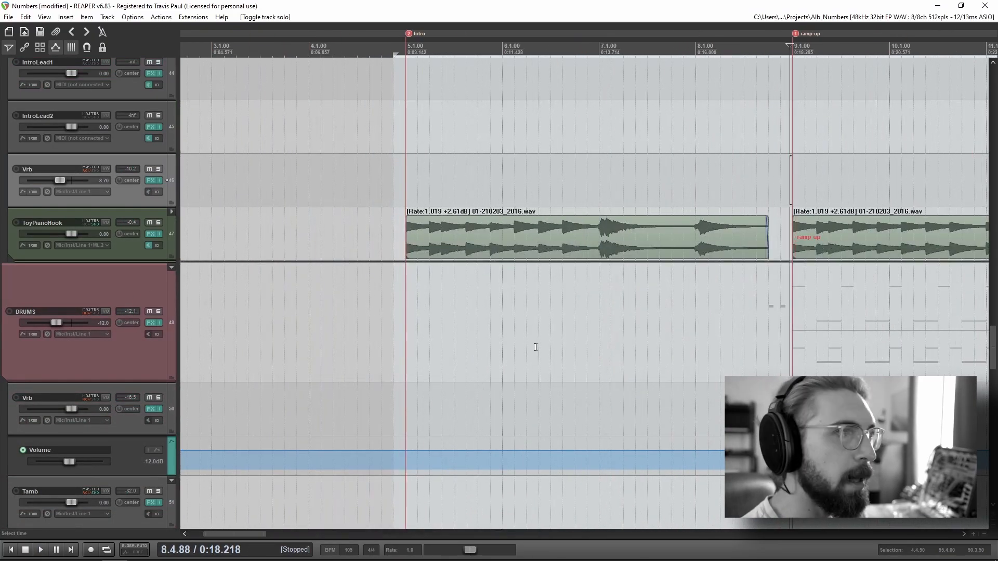
{"action": "scroll", "coordinate": [536, 347], "scroll_direction": "down", "scroll_amount": 3}
{"action": "scroll", "coordinate": [115, 407], "scroll_direction": "down", "scroll_amount": 3}
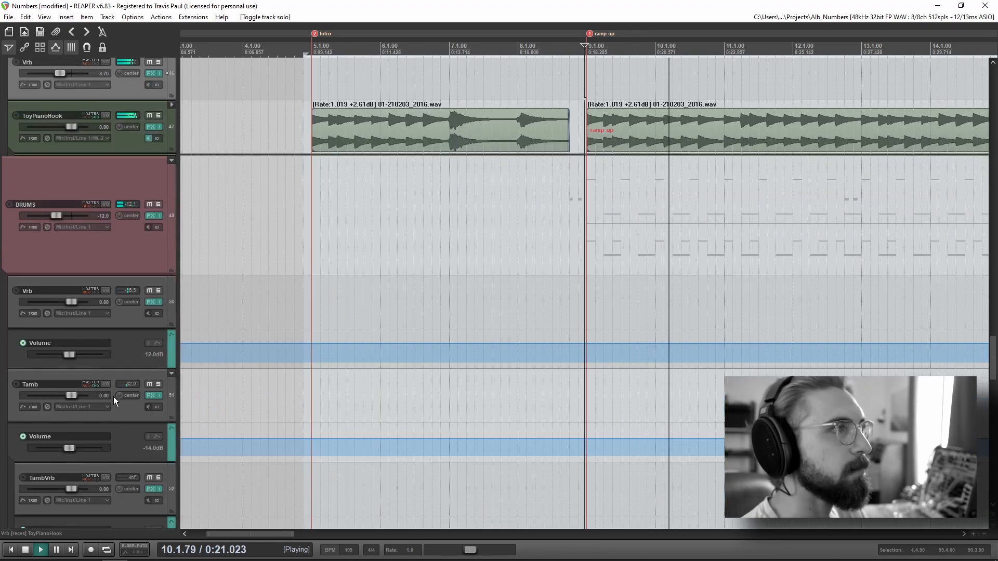
{"action": "key", "text": "space"}
Step: Find the Sydrums track, open its effects chain and place the plugin window clear of the drum items
{"action": "scroll", "coordinate": [108, 395], "scroll_direction": "down", "scroll_amount": 6}
{"action": "scroll", "coordinate": [108, 395], "scroll_direction": "down", "scroll_amount": 10}
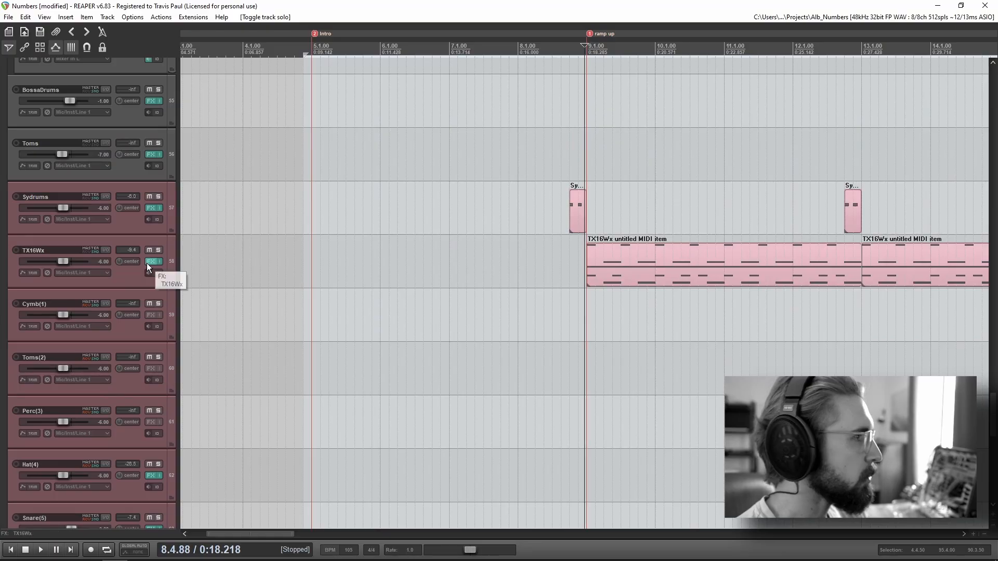
{"action": "left_click", "coordinate": [126, 224]}
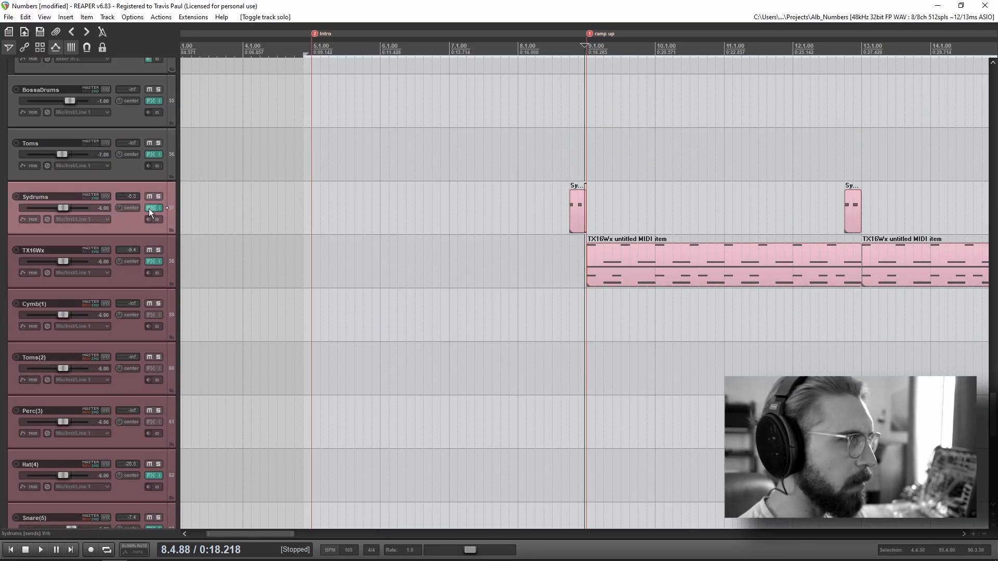
{"action": "key", "text": "f"}
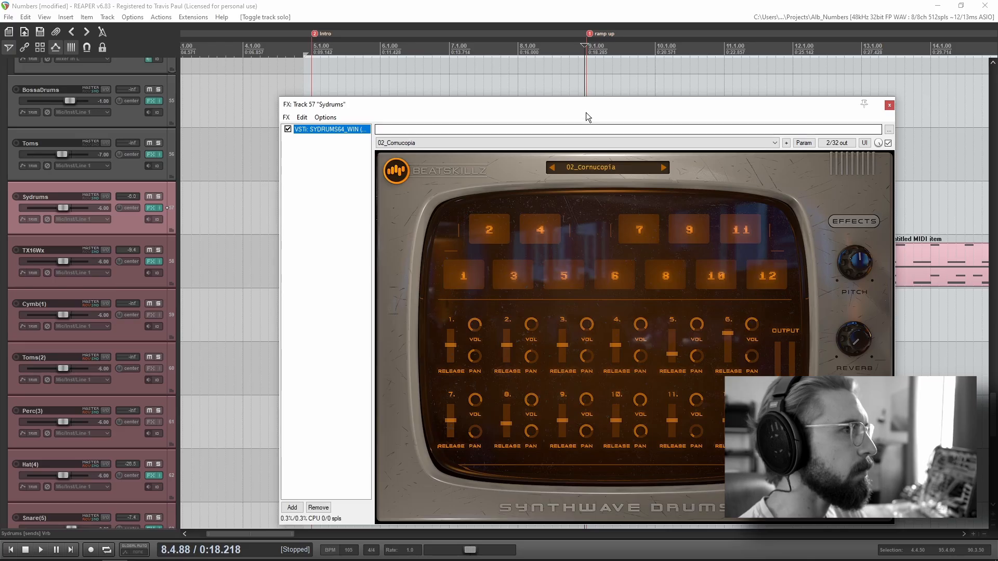
{"action": "left_click_drag", "start_coordinate": [418, 104], "coordinate": [345, 329]}
Step: Solo the Sydrums track and listen to its fills before verse1 and its part in the chorus
{"action": "scroll", "coordinate": [546, 156], "scroll_direction": "down", "scroll_amount": 2}
{"action": "left_click", "coordinate": [548, 156]}
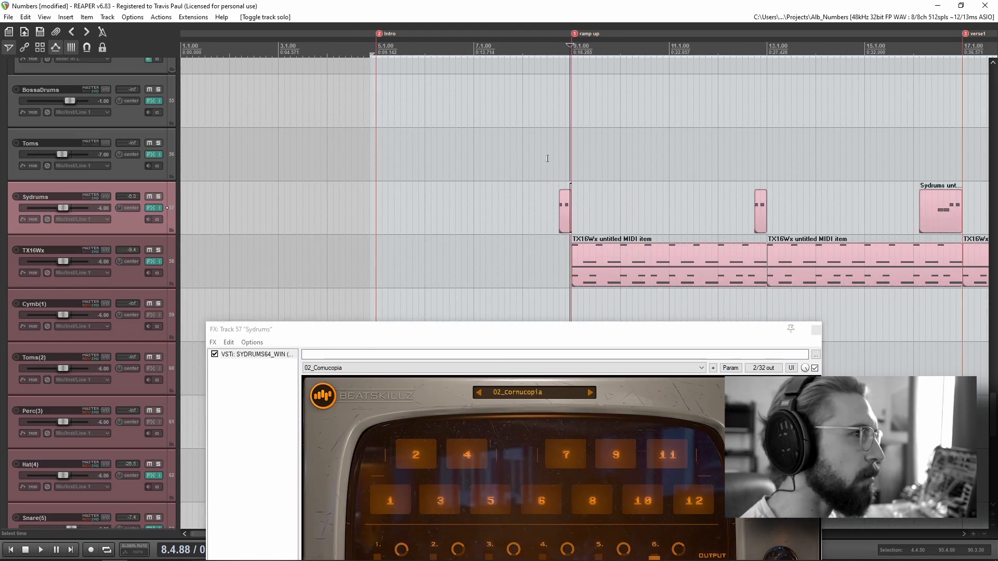
{"action": "left_click", "coordinate": [158, 197]}
{"action": "key", "text": "space"}
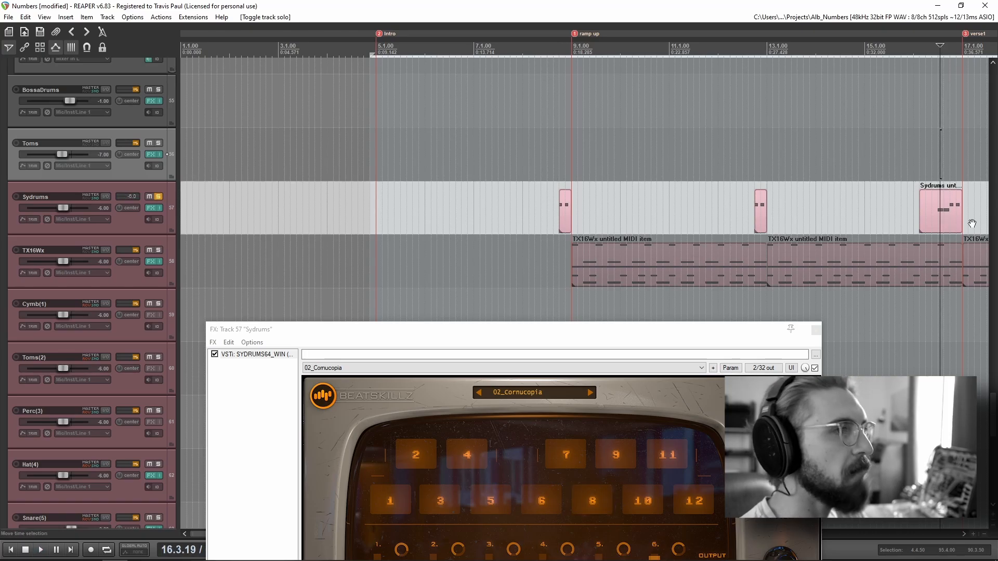
{"action": "scroll", "coordinate": [324, 243], "scroll_direction": "down", "scroll_amount": 6}
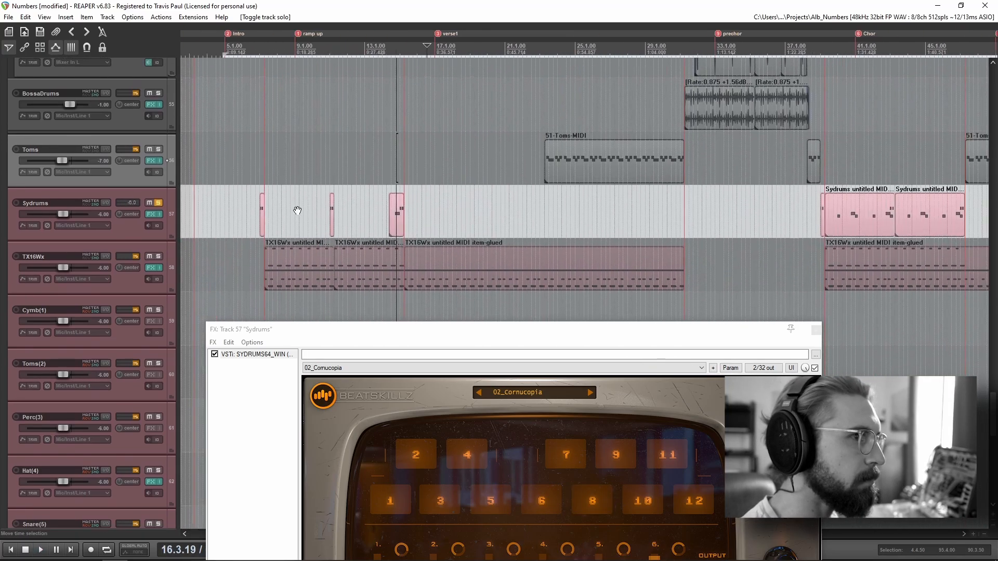
{"action": "left_click_drag", "start_coordinate": [298, 210], "coordinate": [221, 208]}
{"action": "scroll", "coordinate": [819, 203], "scroll_direction": "up", "scroll_amount": 6}
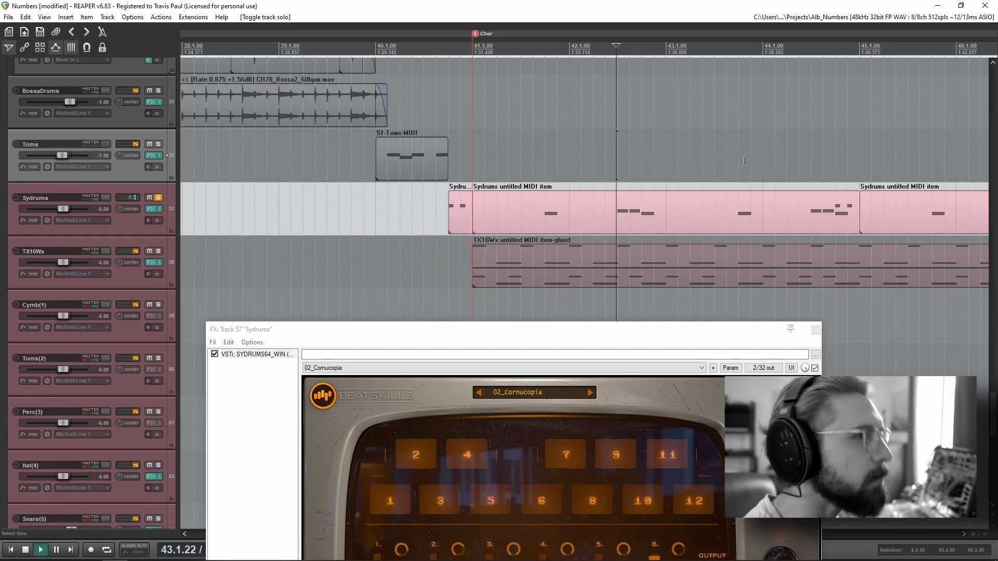
{"action": "key", "text": "space"}
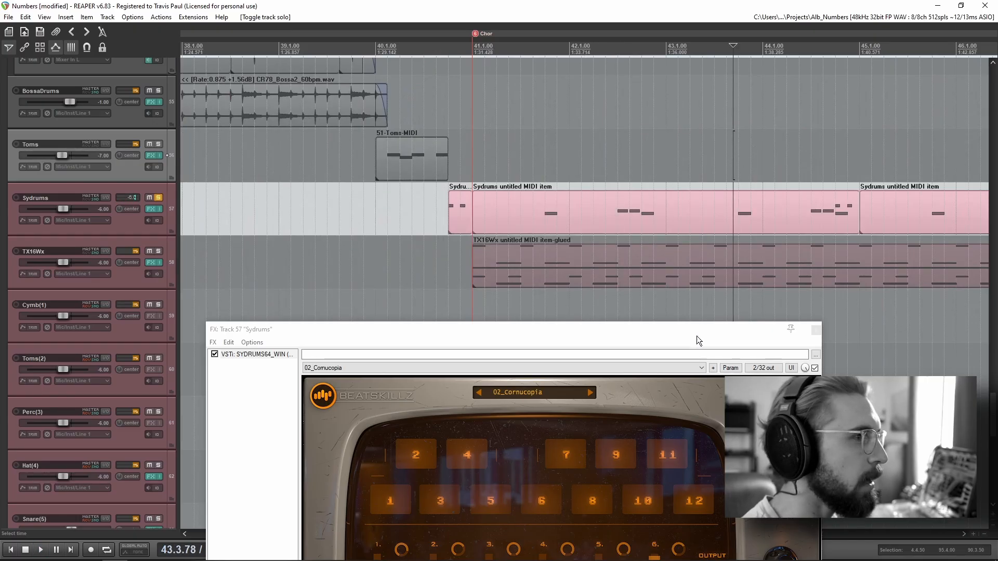
Step: Bring the full Synthwave Drums interface into view, examine its pads and effects, and close the effects window
{"action": "left_click_drag", "start_coordinate": [697, 335], "coordinate": [676, 118]}
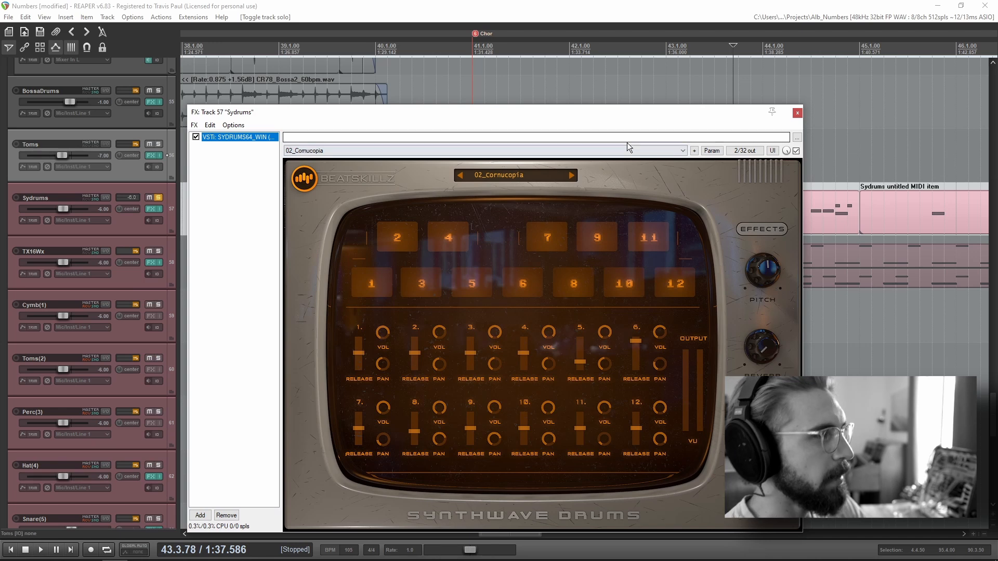
{"action": "mouse_move", "coordinate": [579, 115]}
{"action": "left_mouse_down"}
{"action": "mouse_move", "coordinate": [600, 117]}
{"action": "mouse_move", "coordinate": [592, 113]}
{"action": "left_mouse_up"}
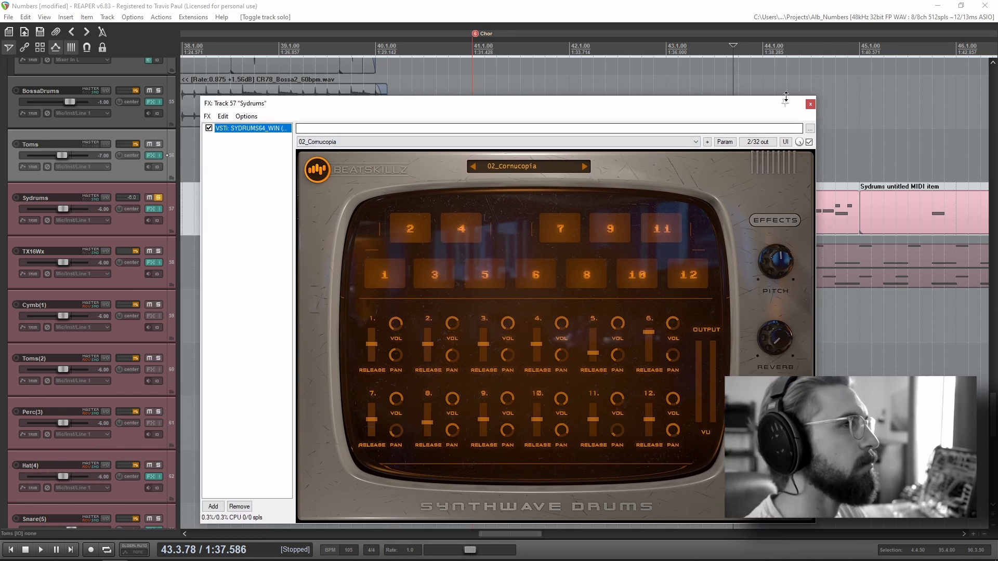
{"action": "left_click", "coordinate": [810, 104]}
Step: Replay the soloed Sydrums part from early in the chorus, stop playback and unsolo the track
{"action": "left_click", "coordinate": [618, 148]}
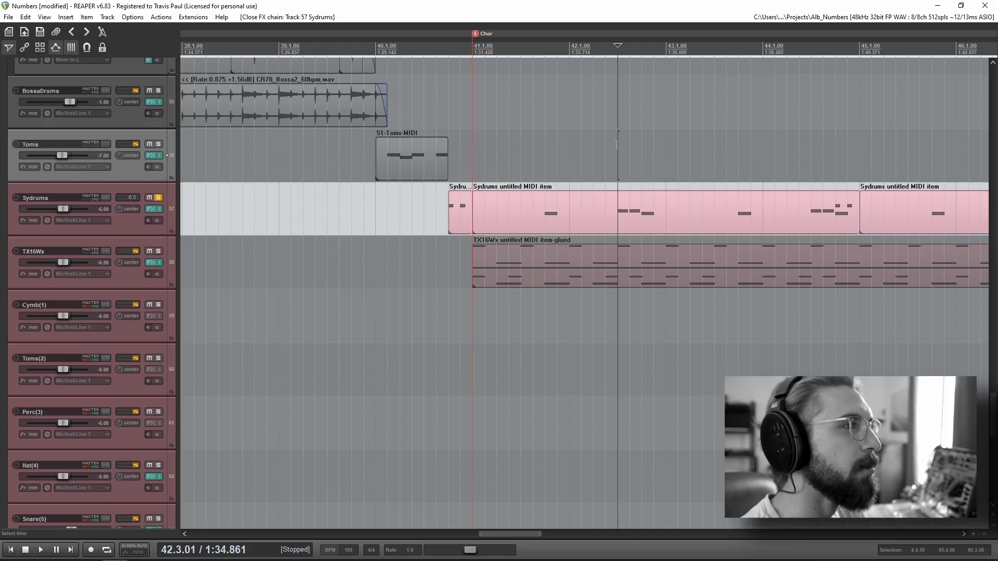
{"action": "left_click", "coordinate": [608, 148]}
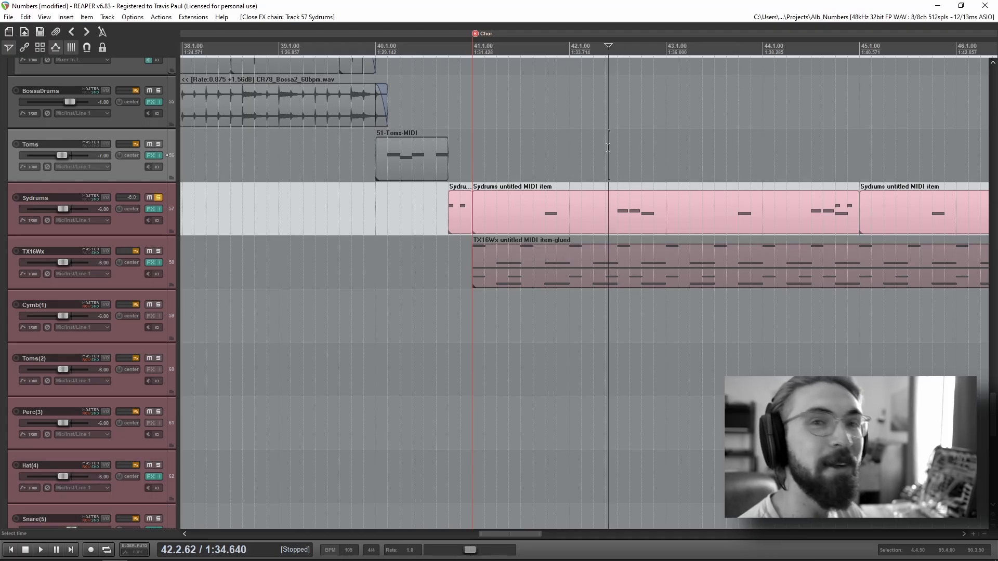
{"action": "left_click_drag", "start_coordinate": [801, 245], "coordinate": [613, 245]}
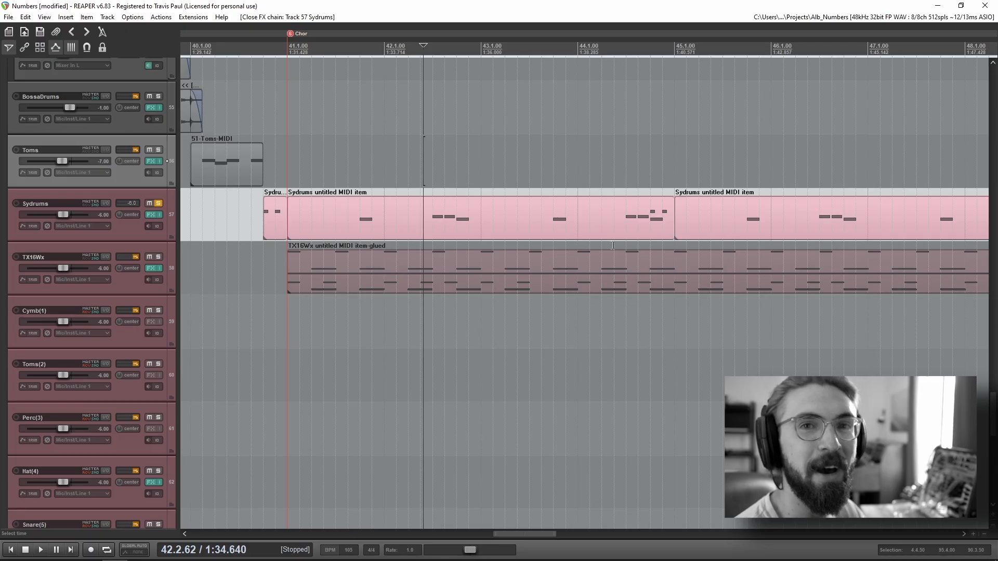
{"action": "left_click", "coordinate": [333, 134]}
{"action": "key", "text": "space"}
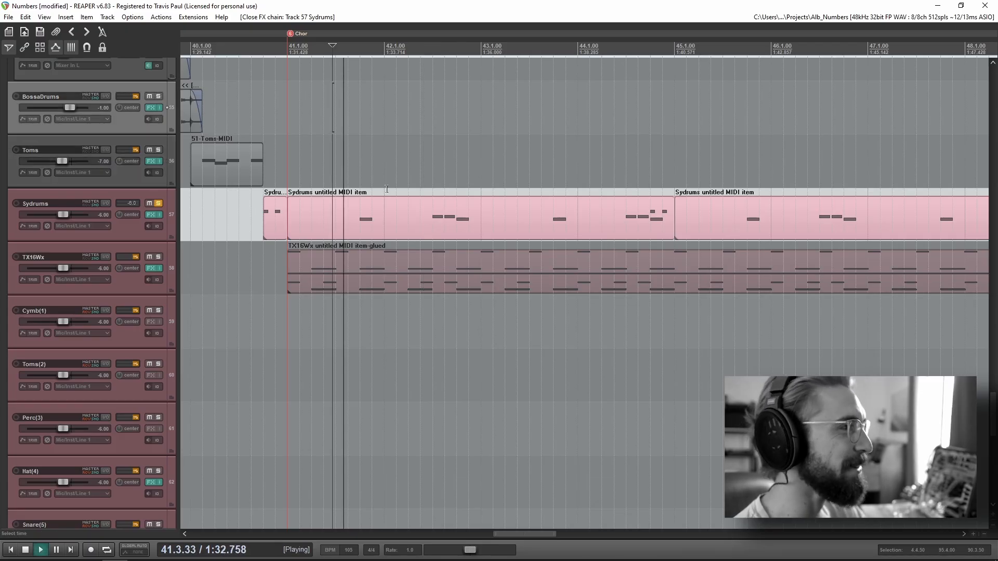
{"action": "key", "text": "space"}
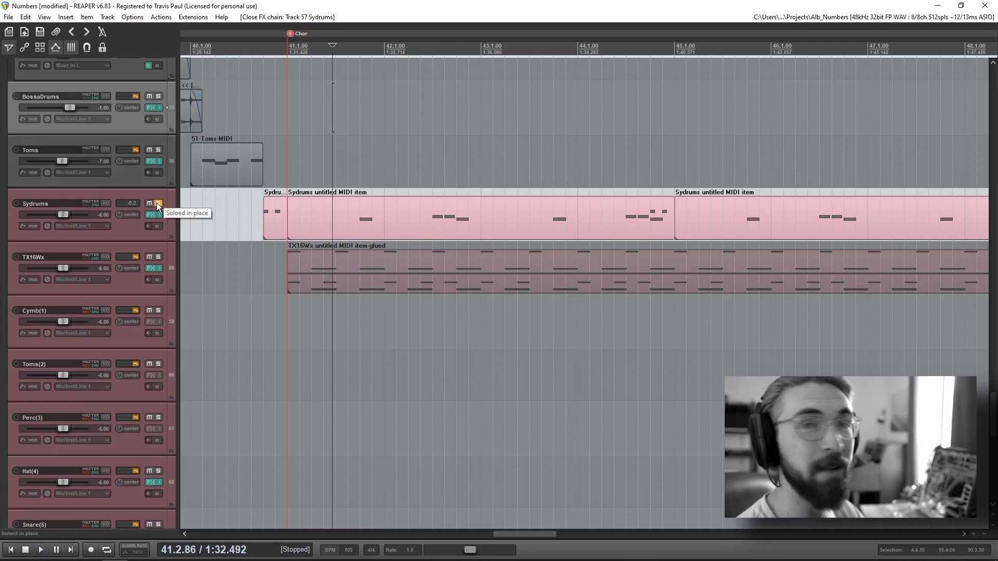
{"action": "left_click", "coordinate": [157, 203]}
Step: Play the Sydrums fill just before the verse1 marker, with the track soloed and its effects window open
{"action": "scroll", "coordinate": [615, 255], "scroll_direction": "down", "scroll_amount": 5}
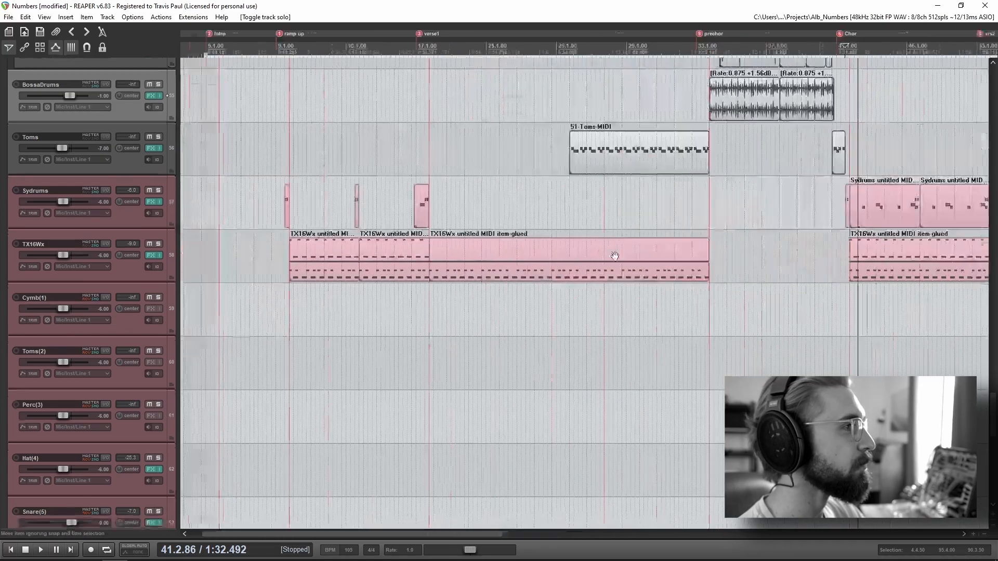
{"action": "left_click_drag", "start_coordinate": [615, 256], "coordinate": [492, 291]}
{"action": "left_click", "coordinate": [296, 196]}
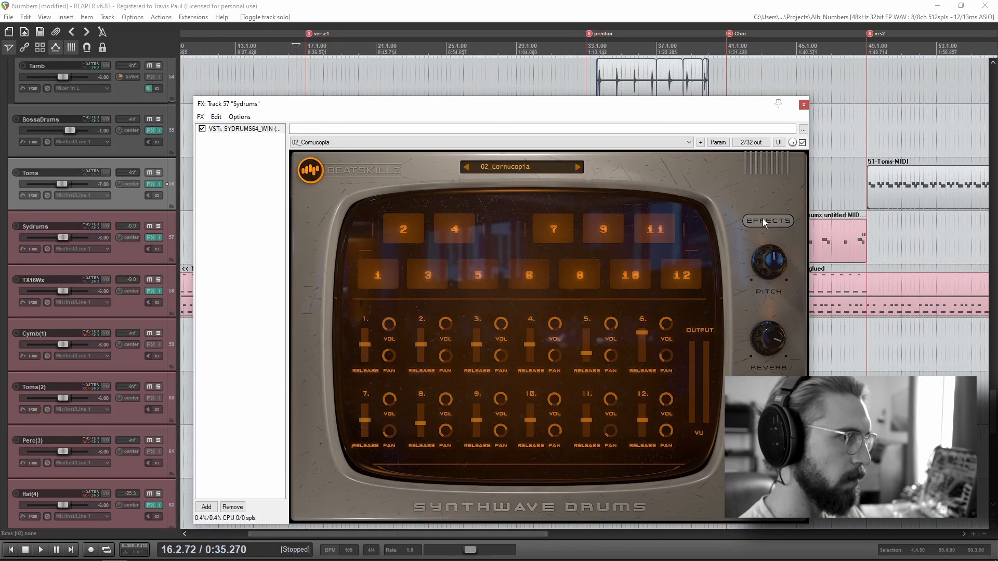
{"action": "left_click_drag", "start_coordinate": [565, 107], "coordinate": [770, 121]}
{"action": "left_click", "coordinate": [292, 184]}
{"action": "key", "text": "space"}
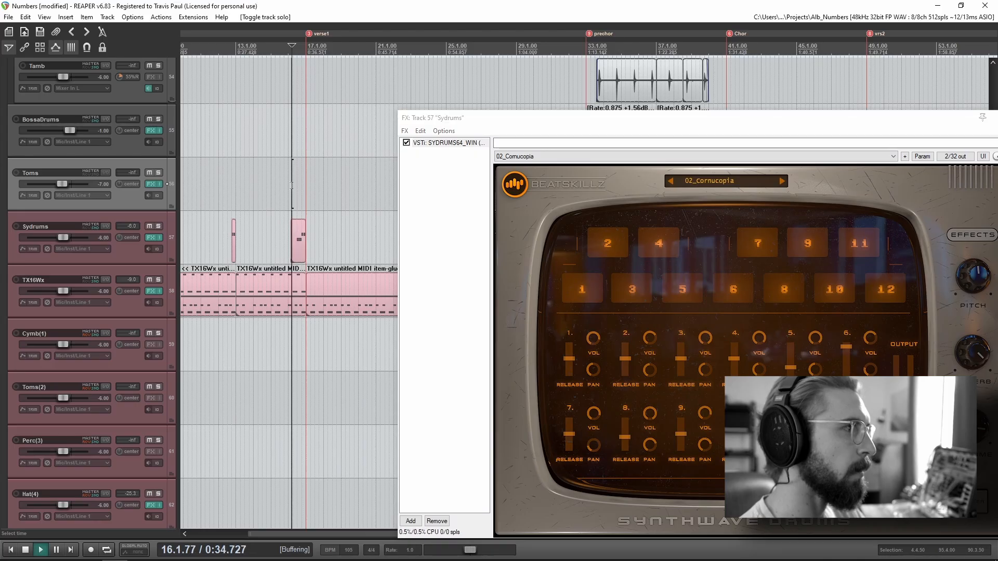
{"action": "left_click", "coordinate": [158, 227]}
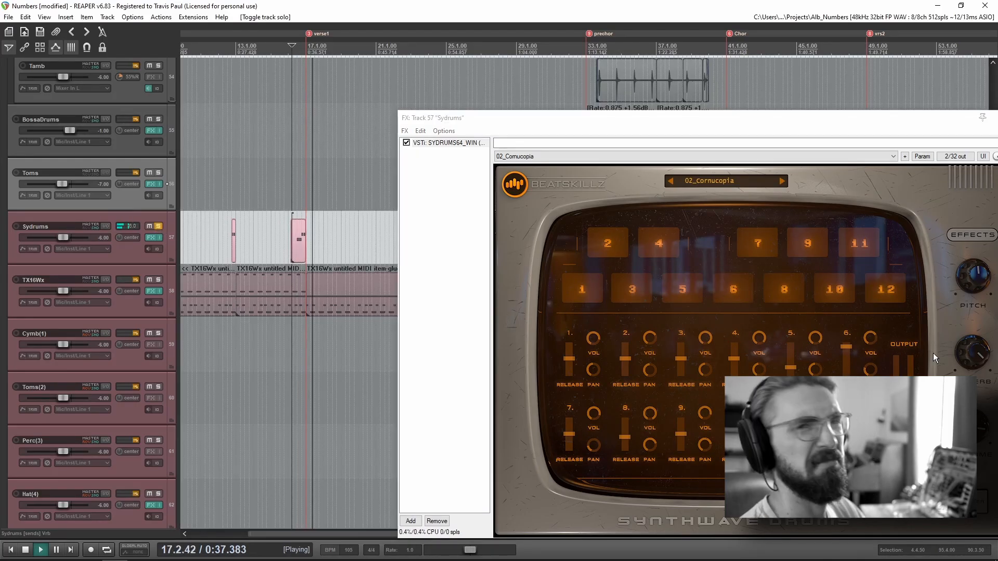
Step: Play the short Sydrums fill just before bar 13 and examine the drum plugin's reverb controls
{"action": "scroll", "coordinate": [234, 195], "scroll_direction": "up", "scroll_amount": 4}
{"action": "left_click", "coordinate": [249, 194]}
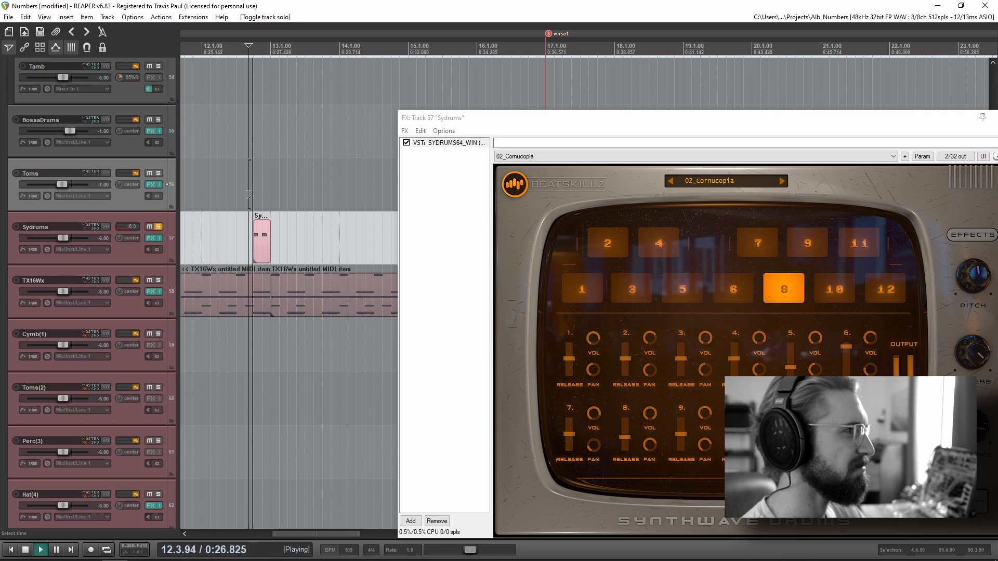
{"action": "left_click_drag", "start_coordinate": [976, 356], "coordinate": [980, 426]}
{"action": "key", "text": "space"}
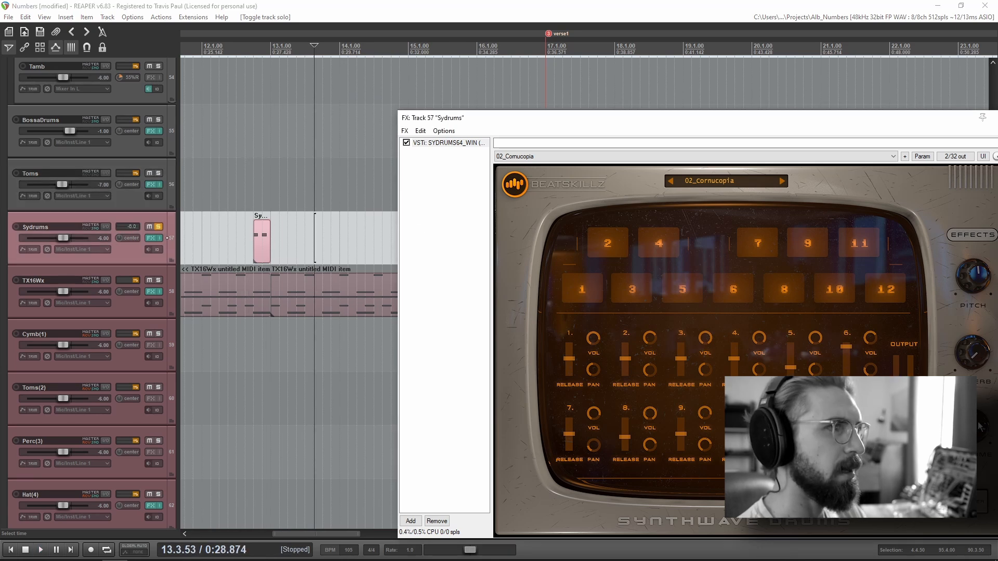
Step: Close the Sydrums effects window and remove the track's solo
{"action": "left_click_drag", "start_coordinate": [937, 120], "coordinate": [758, 106]}
{"action": "left_click", "coordinate": [830, 105]}
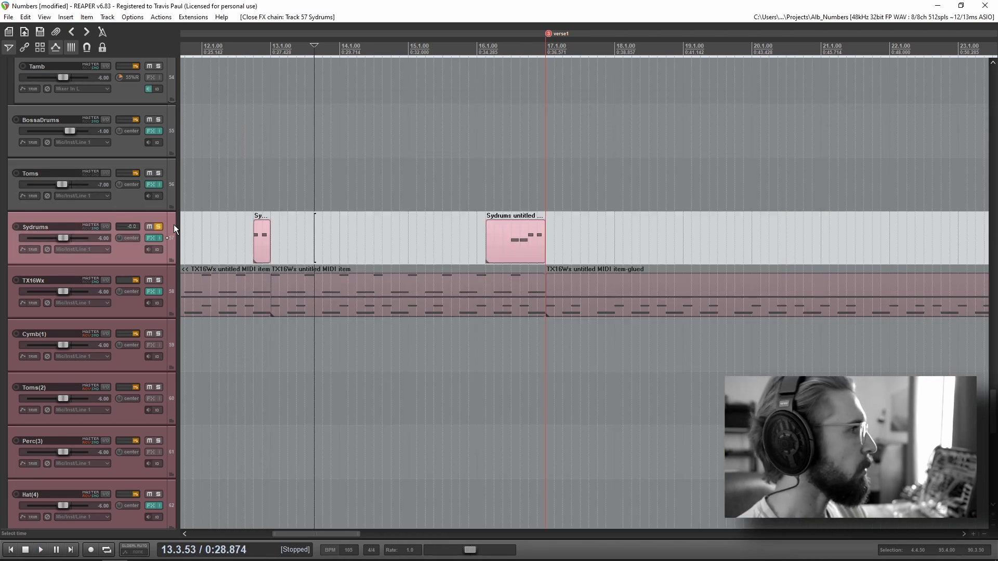
{"action": "scroll", "coordinate": [114, 226], "scroll_direction": "down", "scroll_amount": 2}
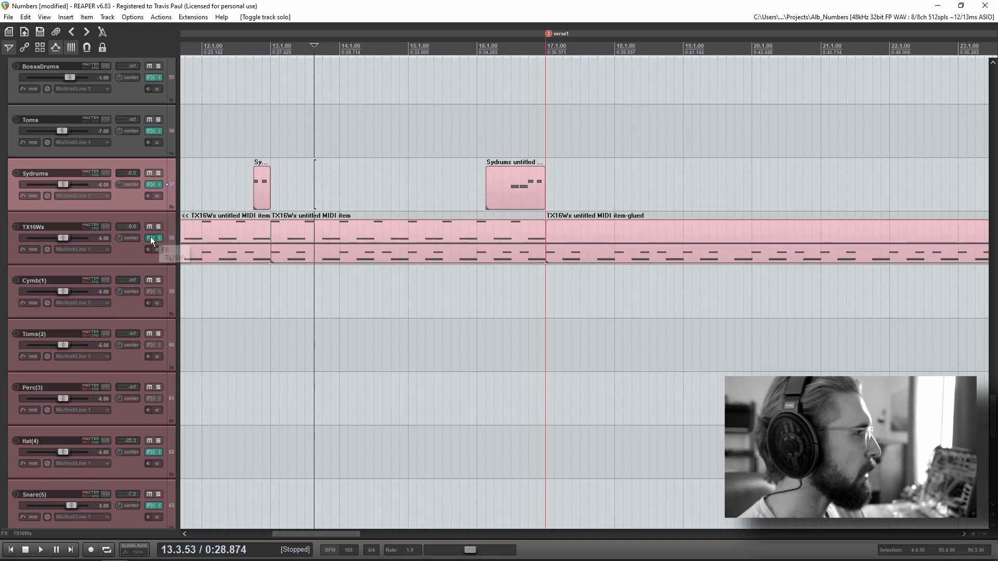
Step: Open the TX16Wx sampler and examine its drum programs, their output assignments and the separate drum tracks they feed
{"action": "left_click", "coordinate": [152, 239]}
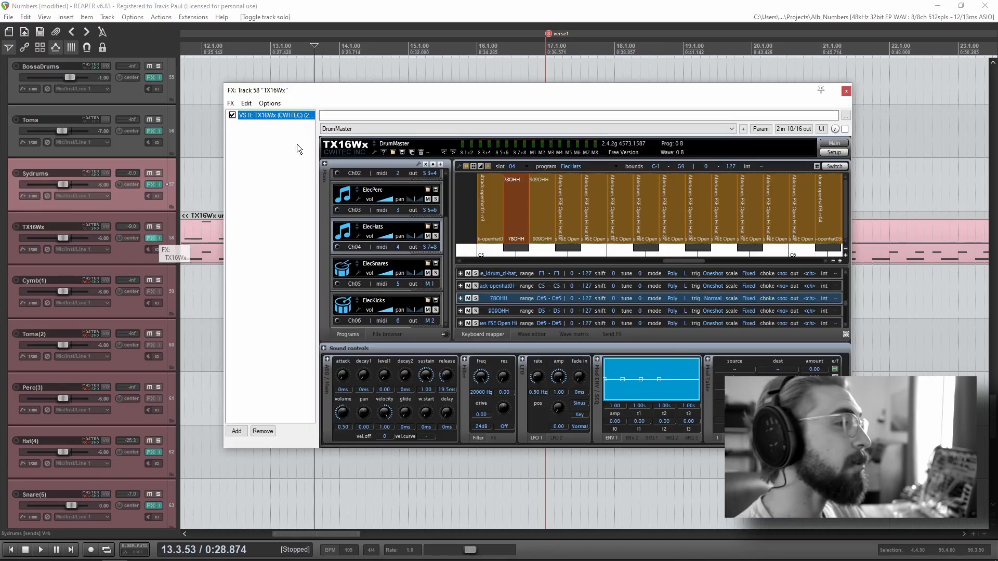
{"action": "left_click_drag", "start_coordinate": [302, 91], "coordinate": [420, 156]}
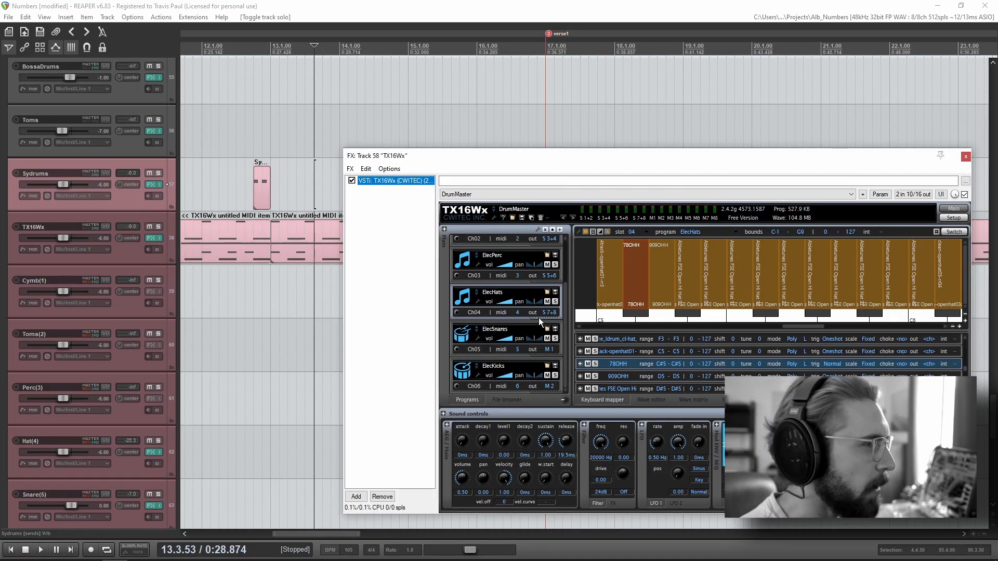
{"action": "scroll", "coordinate": [525, 326], "scroll_direction": "up", "scroll_amount": 2}
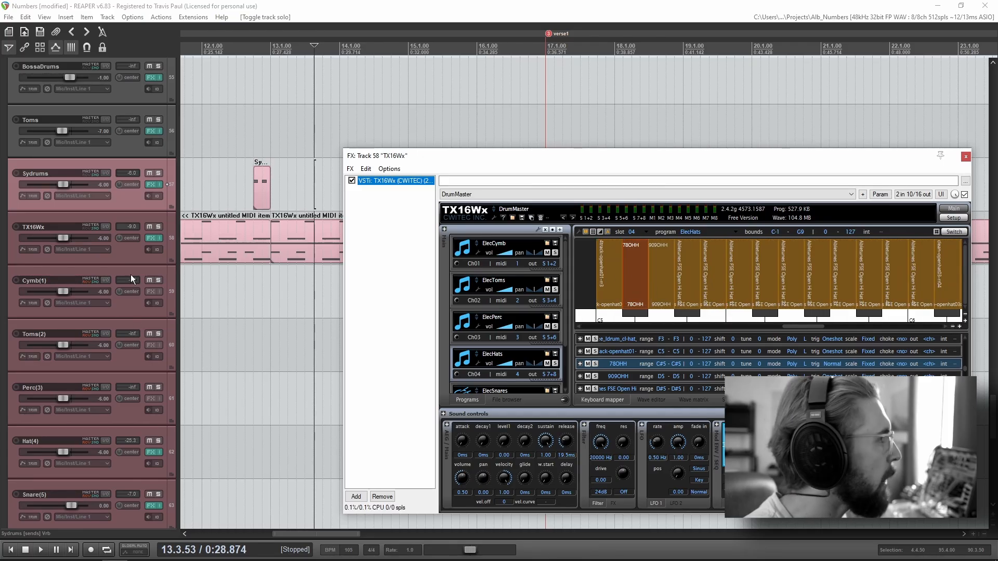
{"action": "scroll", "coordinate": [130, 275], "scroll_direction": "up", "scroll_amount": 1}
{"action": "scroll", "coordinate": [123, 260], "scroll_direction": "down", "scroll_amount": 3}
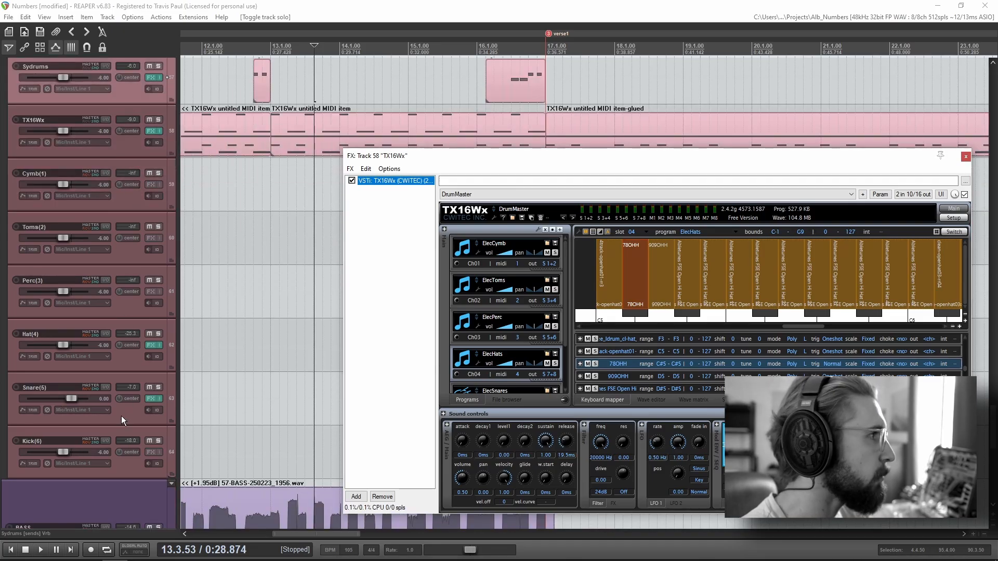
Step: Play the song from bar 12 and solo the DRUMS folder track to hear the complete drum part
{"action": "left_click", "coordinate": [206, 224]}
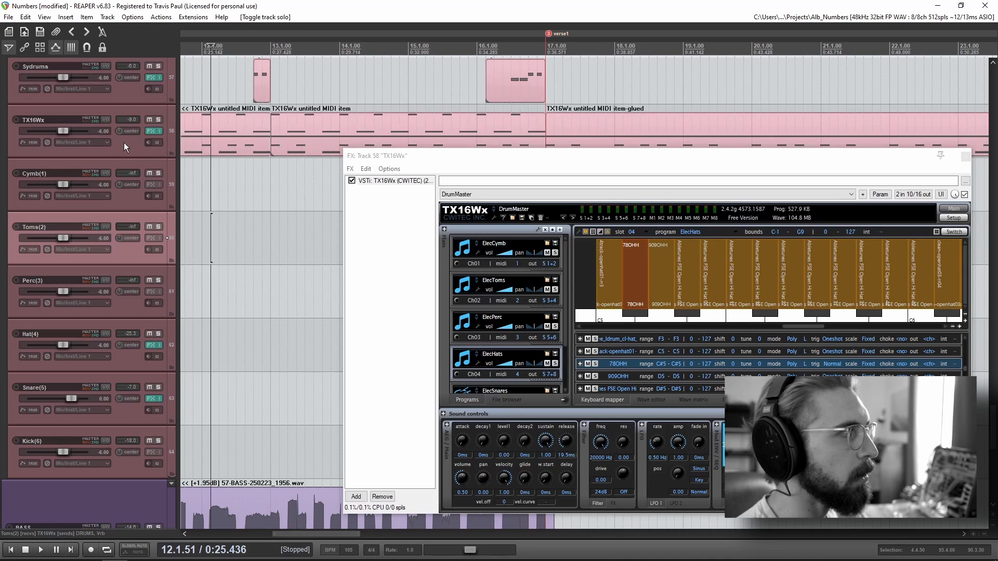
{"action": "left_click", "coordinate": [204, 210]}
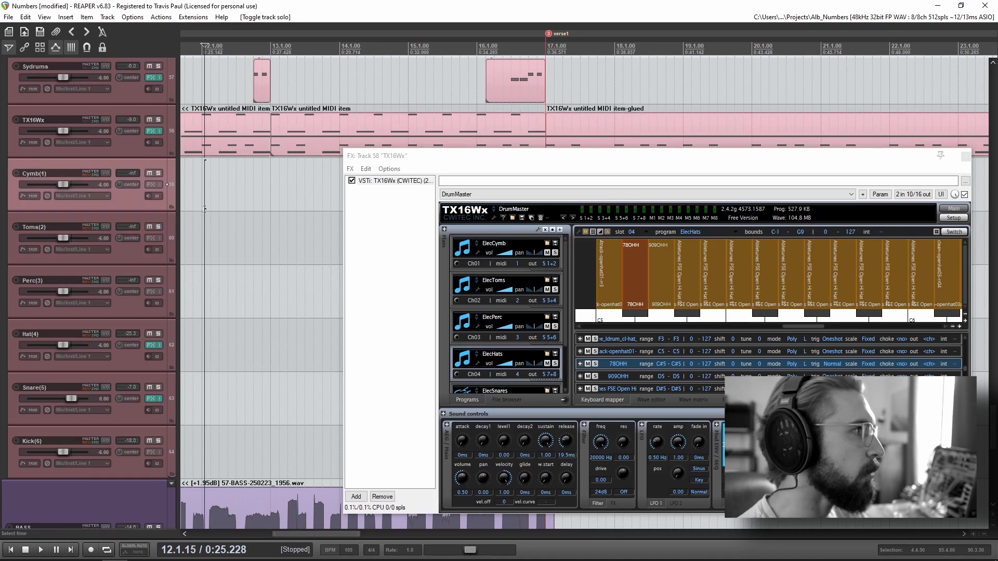
{"action": "key", "text": "space"}
{"action": "scroll", "coordinate": [87, 279], "scroll_direction": "up", "scroll_amount": 3}
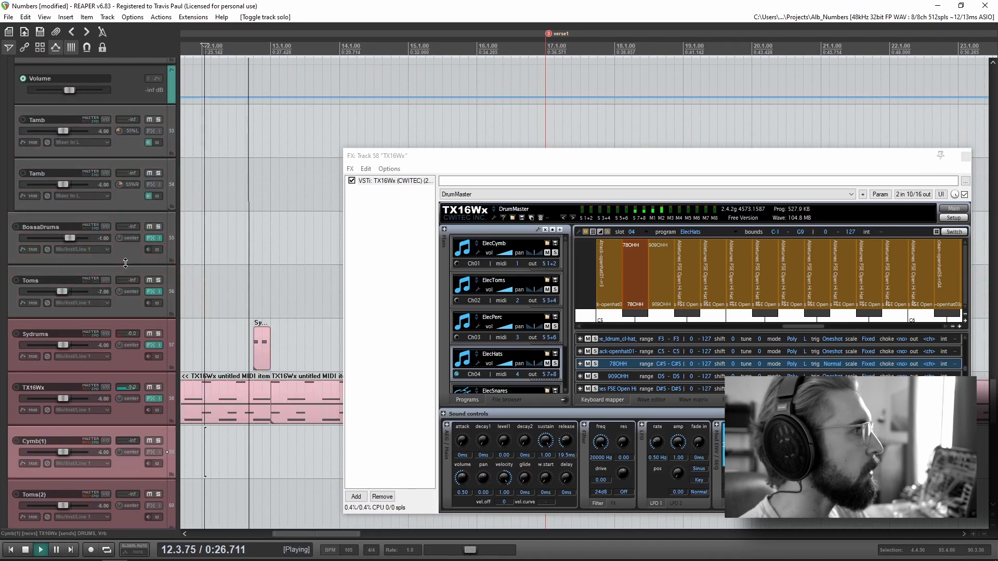
{"action": "scroll", "coordinate": [128, 253], "scroll_direction": "up", "scroll_amount": 8}
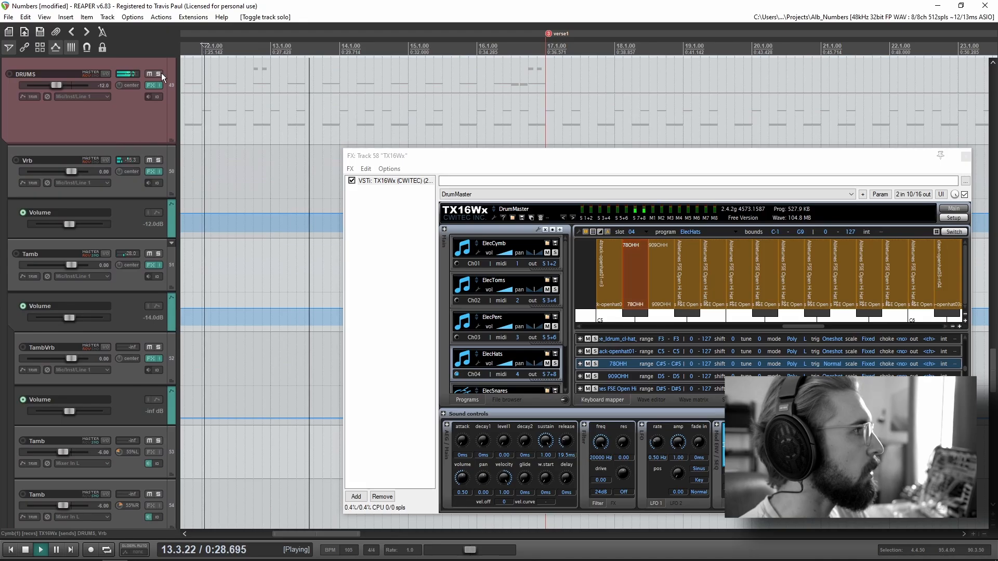
{"action": "scroll", "coordinate": [141, 296], "scroll_direction": "down", "scroll_amount": 8}
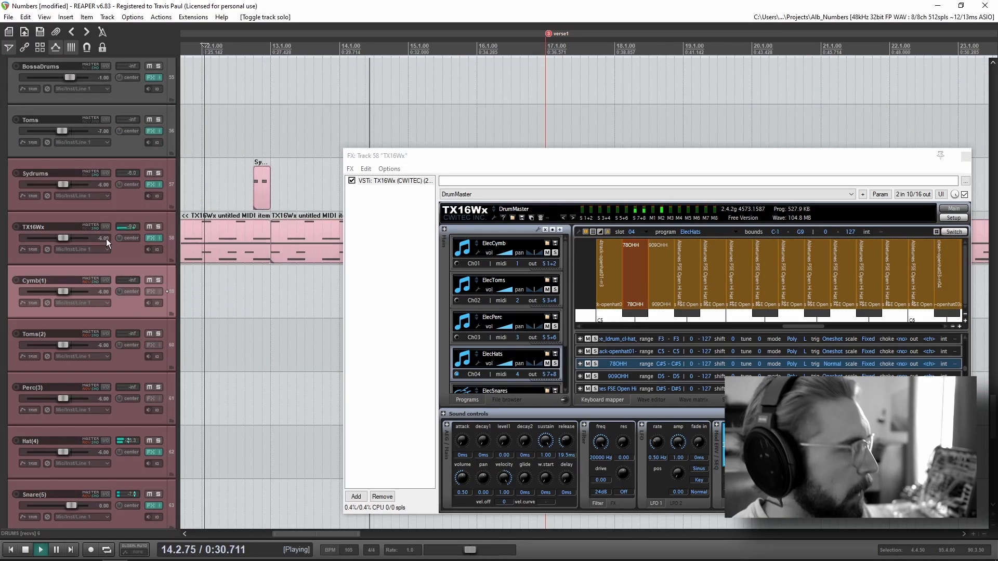
{"action": "scroll", "coordinate": [92, 323], "scroll_direction": "up", "scroll_amount": 4}
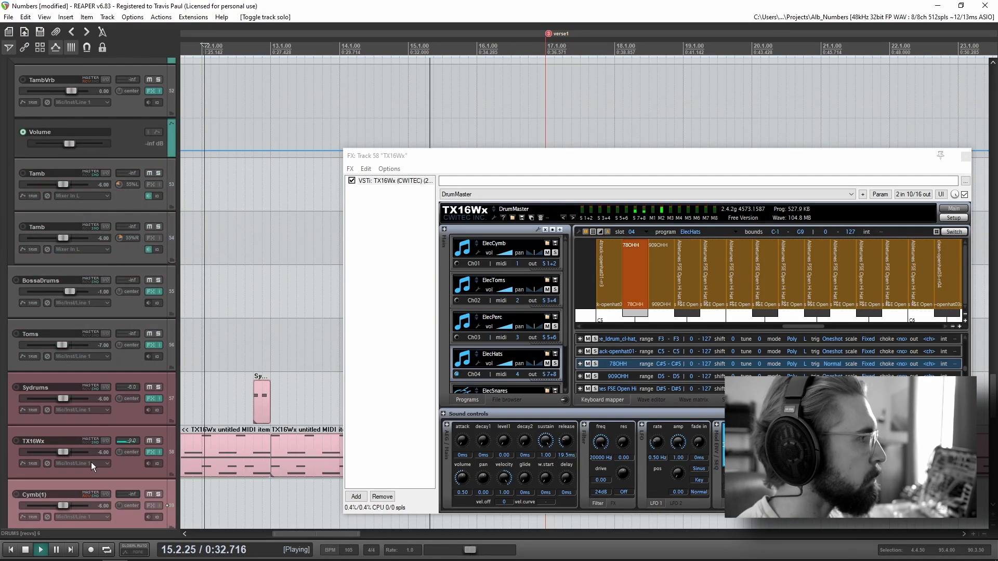
{"action": "scroll", "coordinate": [95, 476], "scroll_direction": "up", "scroll_amount": 1}
{"action": "scroll", "coordinate": [86, 374], "scroll_direction": "up", "scroll_amount": 5}
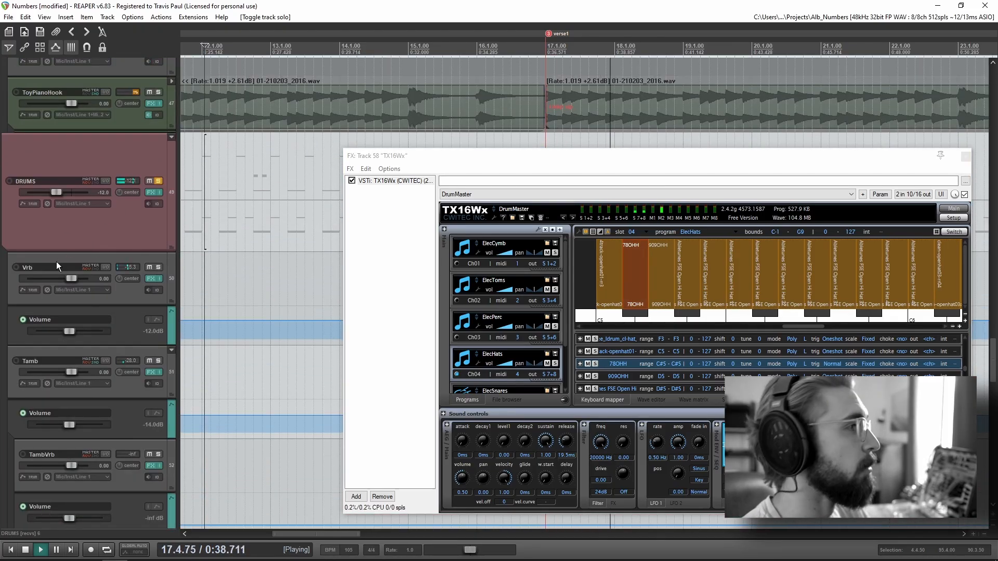
{"action": "left_click", "coordinate": [99, 229]}
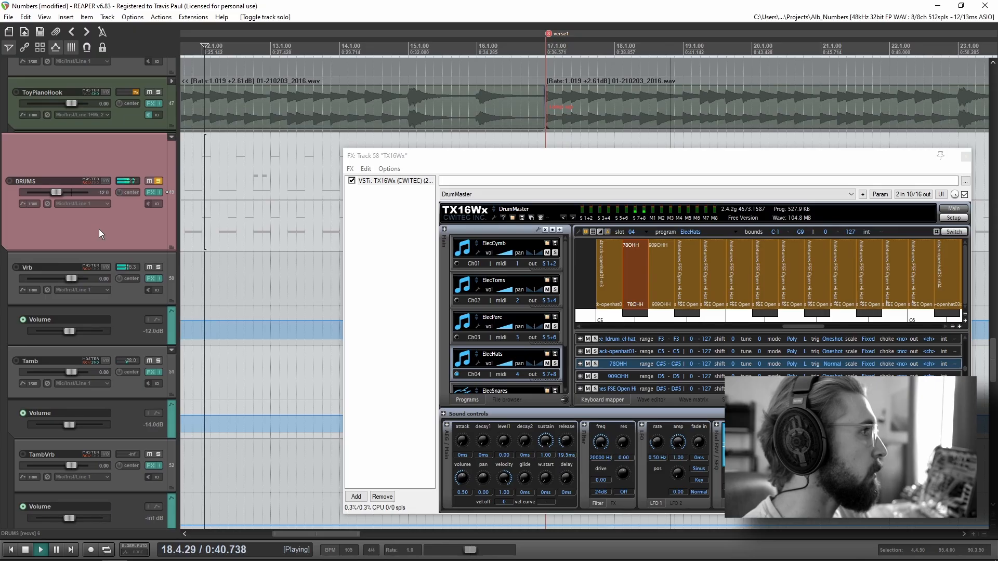
Step: Examine the sample mappings of the ElecToms, ElecPerc, ElecSnares and ElecKicks programs while the drums play, and close the TX16Wx window
{"action": "scroll", "coordinate": [736, 292], "scroll_direction": "down", "scroll_amount": 6}
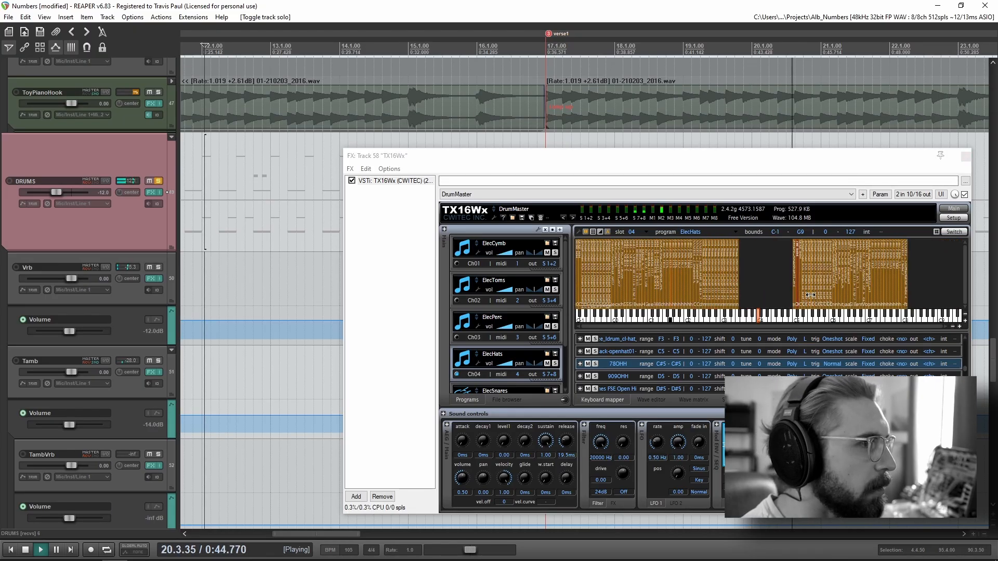
{"action": "left_click", "coordinate": [507, 307]}
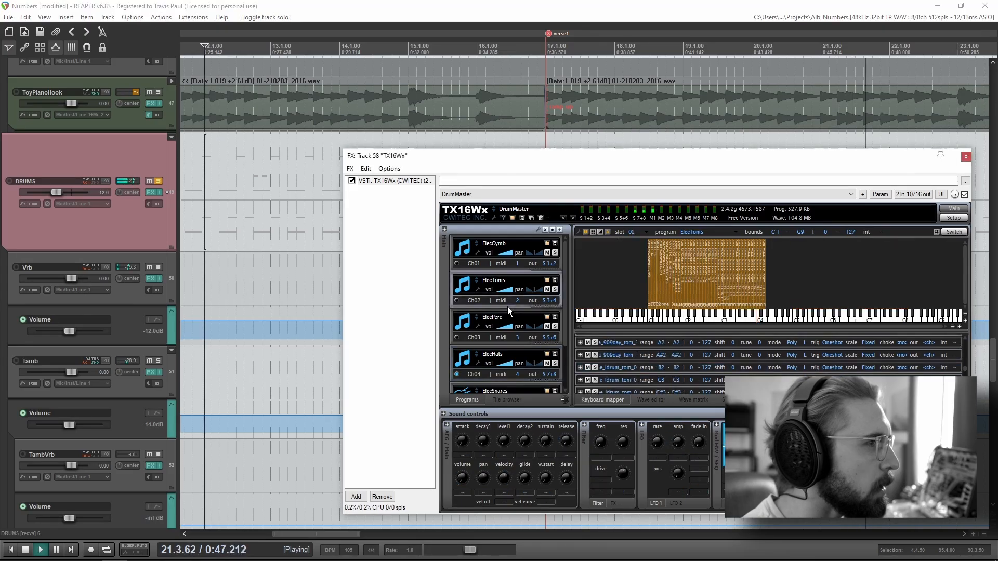
{"action": "left_click", "coordinate": [510, 344]}
{"action": "scroll", "coordinate": [511, 344], "scroll_direction": "down", "scroll_amount": 1}
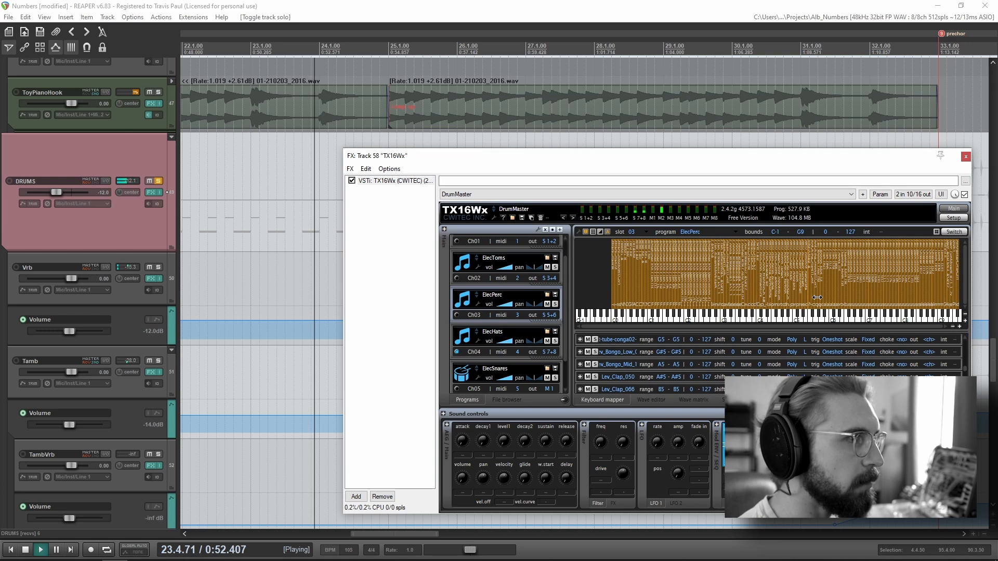
{"action": "scroll", "coordinate": [522, 358], "scroll_direction": "down", "scroll_amount": 1}
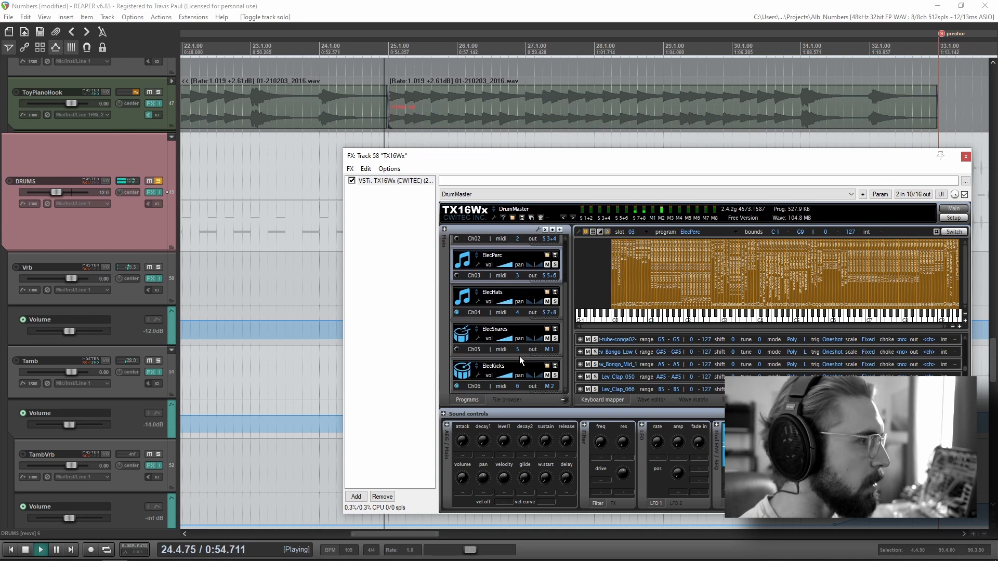
{"action": "left_click", "coordinate": [518, 355]}
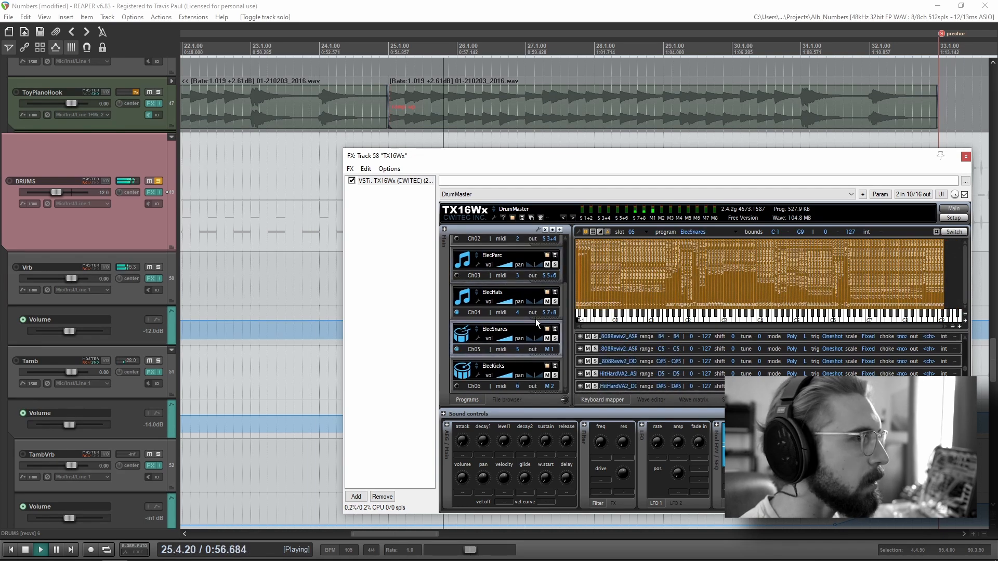
{"action": "left_click", "coordinate": [512, 389]}
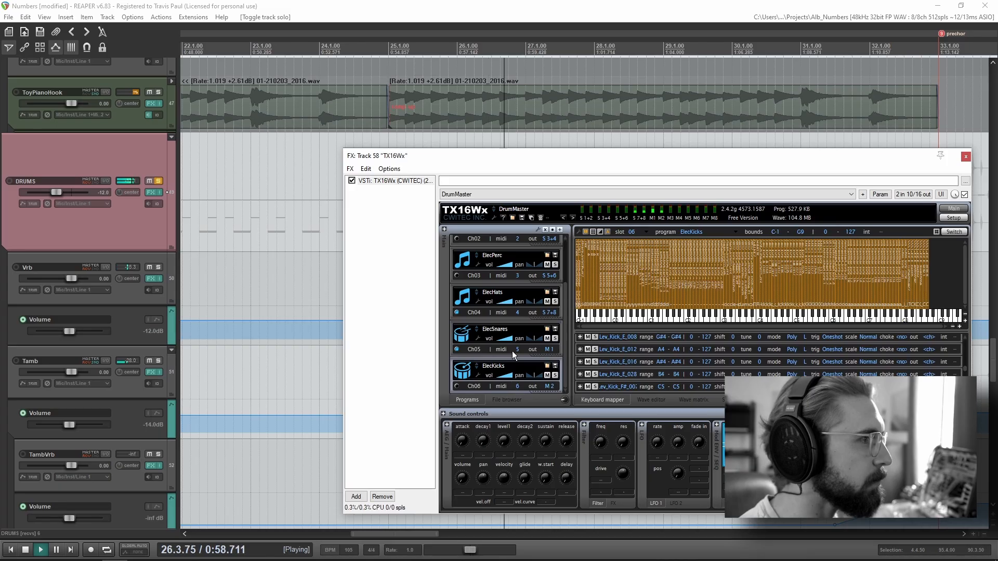
{"action": "scroll", "coordinate": [513, 351], "scroll_direction": "up", "scroll_amount": 2}
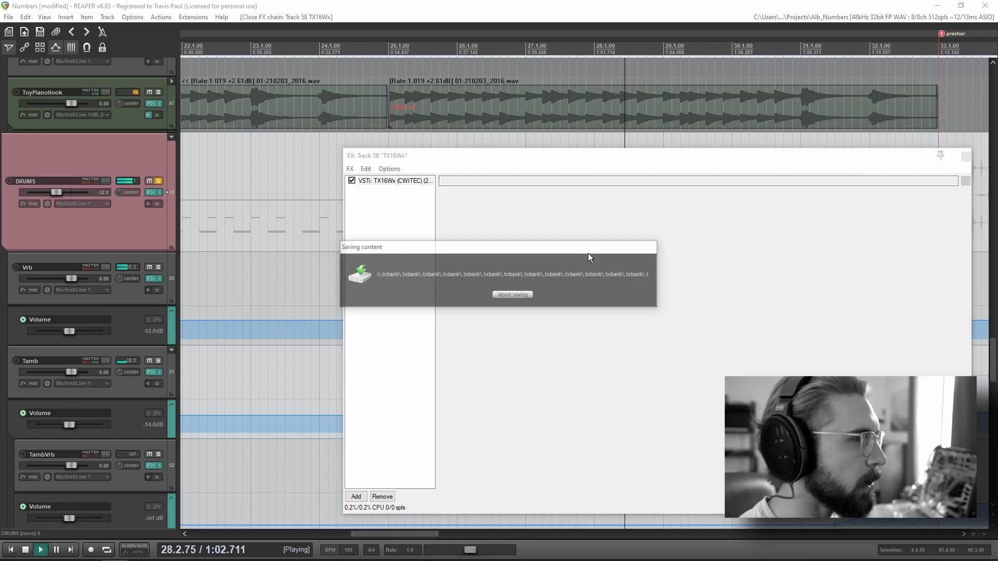
Step: Play the soloed drums from around bar 25, where the Toms MIDI part enters
{"action": "scroll", "coordinate": [87, 296], "scroll_direction": "down", "scroll_amount": 5}
{"action": "scroll", "coordinate": [85, 301], "scroll_direction": "down", "scroll_amount": 5}
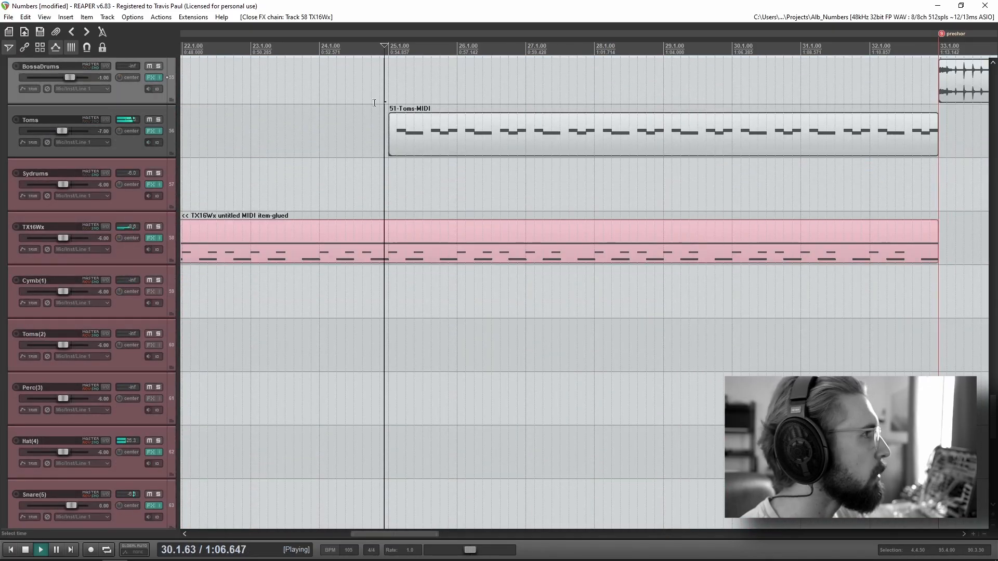
{"action": "left_click", "coordinate": [384, 140]}
{"action": "key", "text": "space"}
{"action": "scroll", "coordinate": [124, 218], "scroll_direction": "up", "scroll_amount": 1}
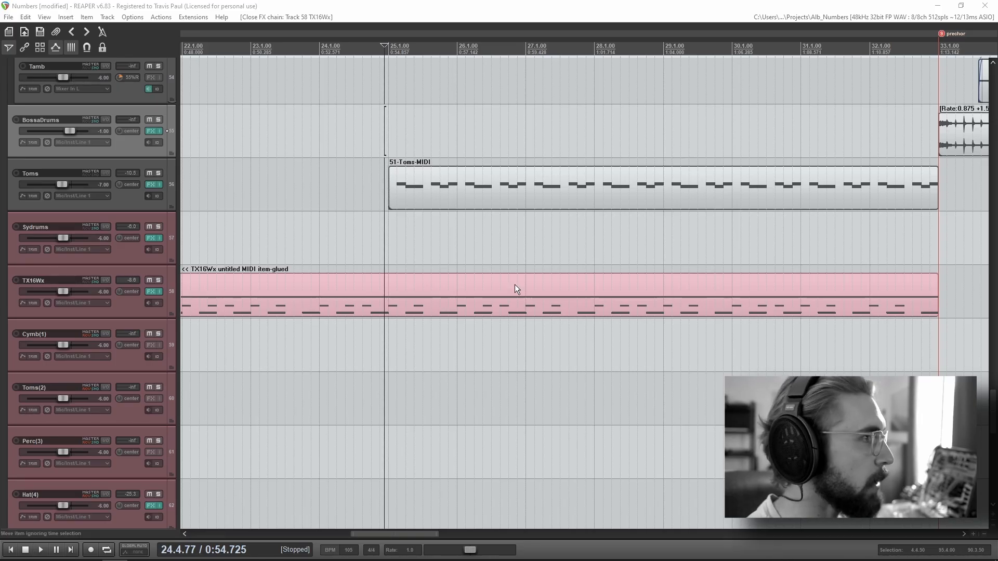
{"action": "left_click", "coordinate": [399, 215]}
{"action": "scroll", "coordinate": [142, 191], "scroll_direction": "up", "scroll_amount": 4}
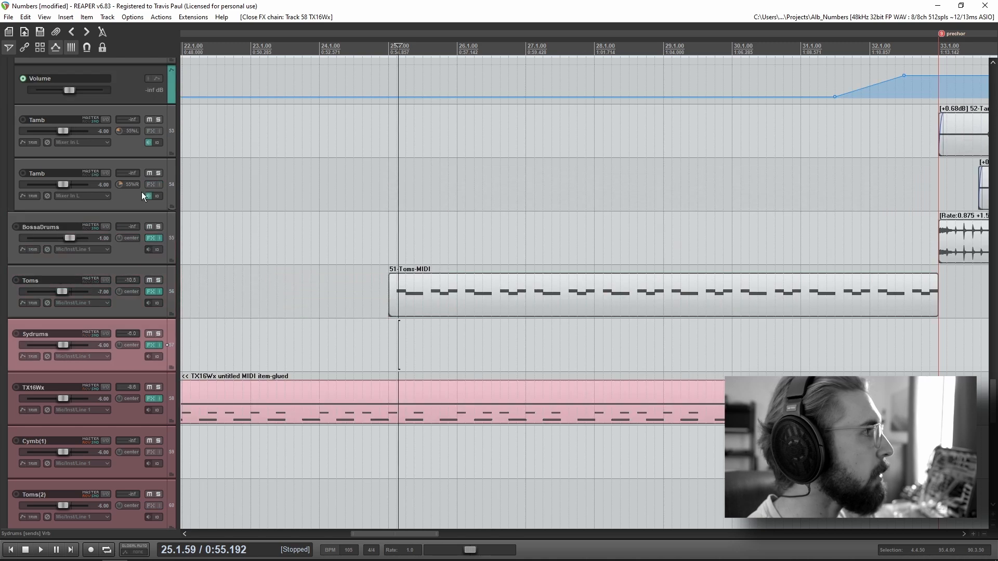
{"action": "scroll", "coordinate": [105, 189], "scroll_direction": "up", "scroll_amount": 5}
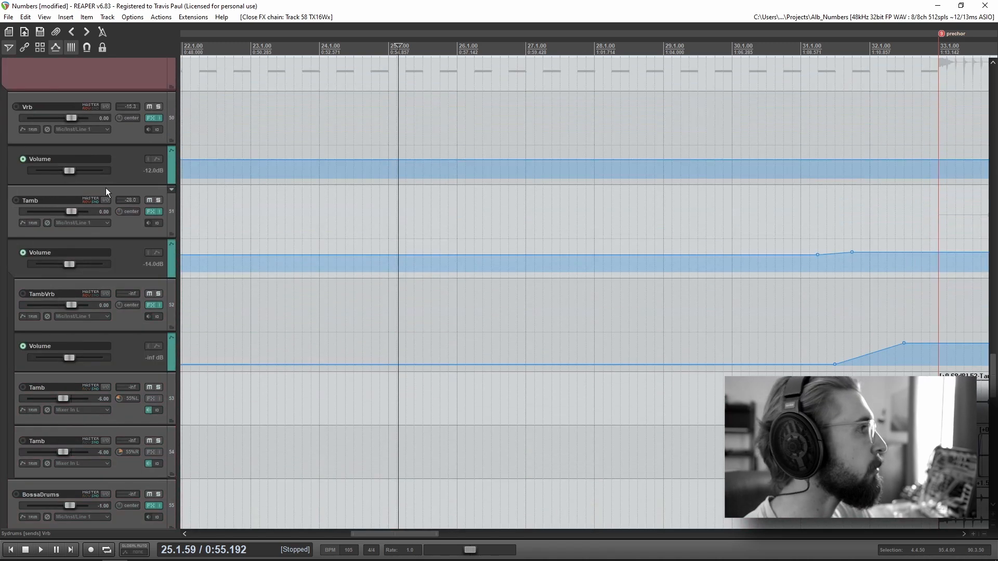
{"action": "scroll", "coordinate": [99, 296], "scroll_direction": "down", "scroll_amount": 5}
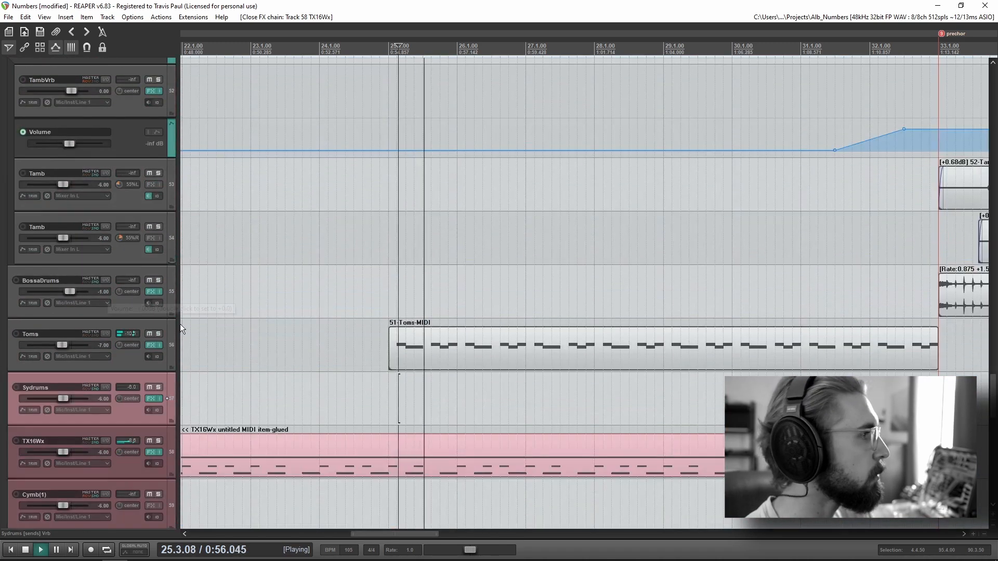
Step: Solo the Toms track and listen to its part, replaying it from bar 27
{"action": "left_click", "coordinate": [158, 333]}
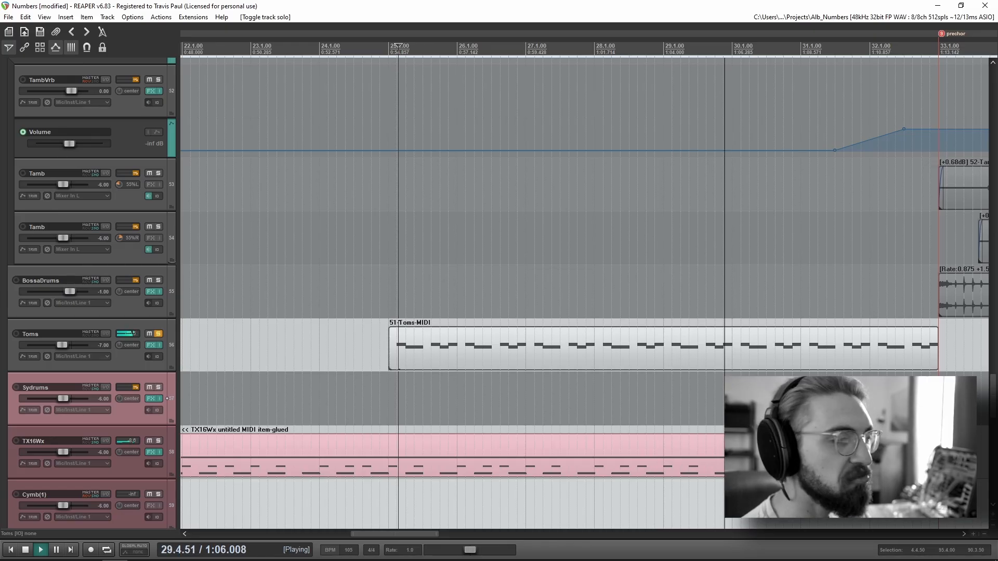
{"action": "left_click", "coordinate": [460, 392]}
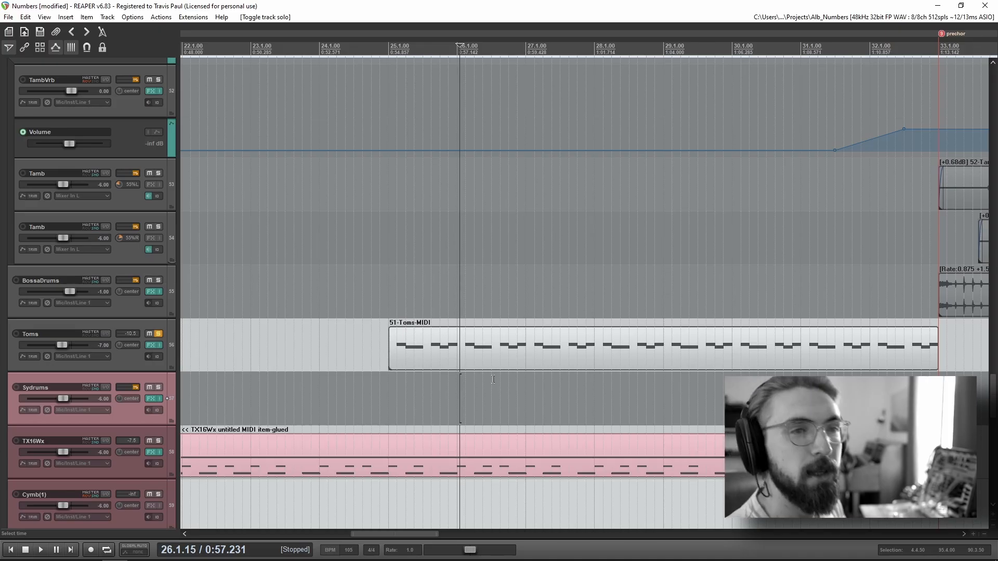
{"action": "left_click", "coordinate": [530, 281]}
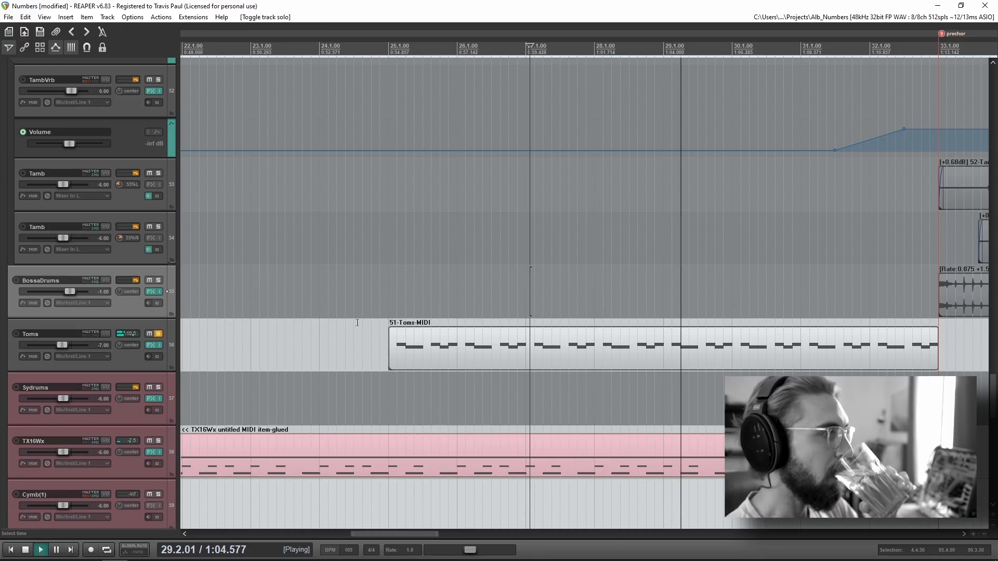
Step: Remove the solo from the Toms track and the DRUMS folder track
{"action": "left_click", "coordinate": [158, 335]}
{"action": "scroll", "coordinate": [97, 366], "scroll_direction": "up", "scroll_amount": 4}
{"action": "scroll", "coordinate": [97, 366], "scroll_direction": "down", "scroll_amount": 5}
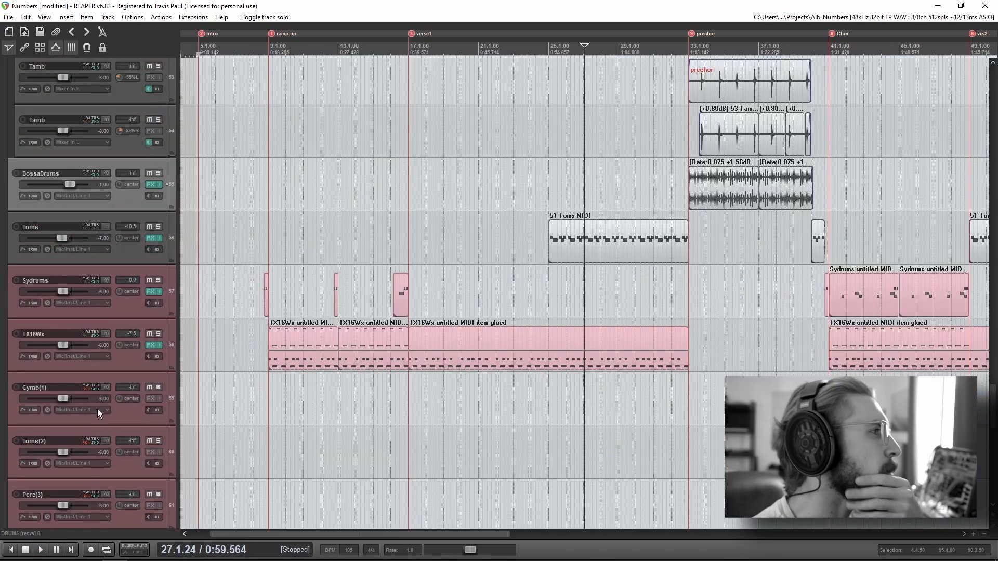
{"action": "scroll", "coordinate": [98, 410], "scroll_direction": "down", "scroll_amount": 3}
Step: Place the edit cursor shortly before the bass clip at the ramp up marker and solo the BASS track
{"action": "left_click", "coordinate": [284, 292]}
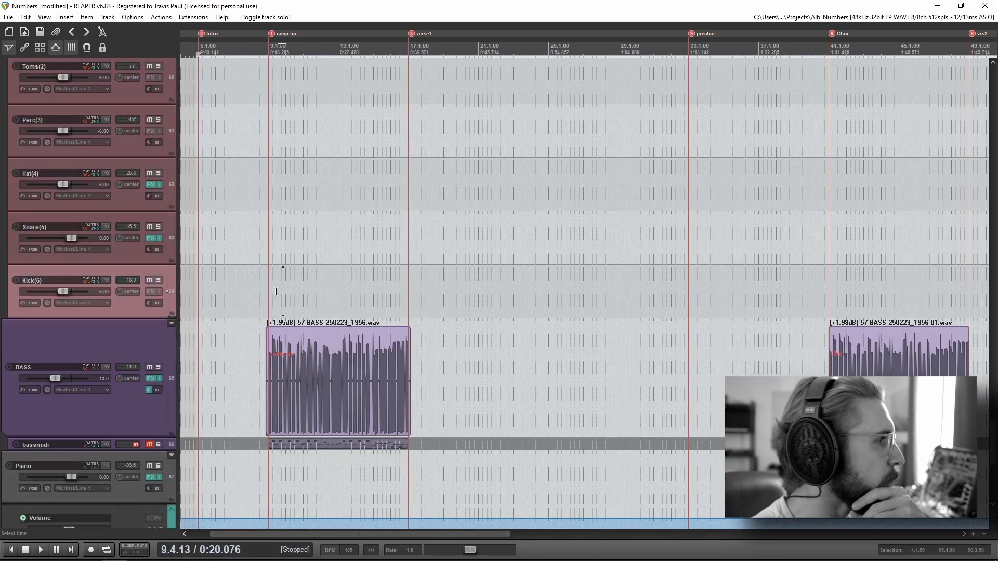
{"action": "left_click", "coordinate": [268, 292]}
{"action": "scroll", "coordinate": [380, 363], "scroll_direction": "up", "scroll_amount": 4}
{"action": "scroll", "coordinate": [380, 363], "scroll_direction": "up", "scroll_amount": 2}
{"action": "left_click", "coordinate": [552, 249]}
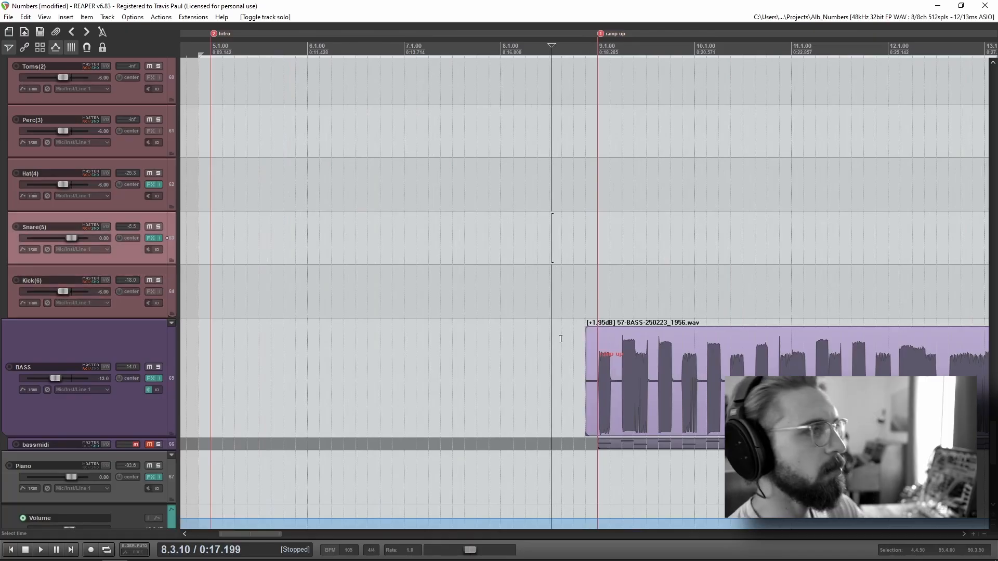
{"action": "left_click", "coordinate": [563, 250]}
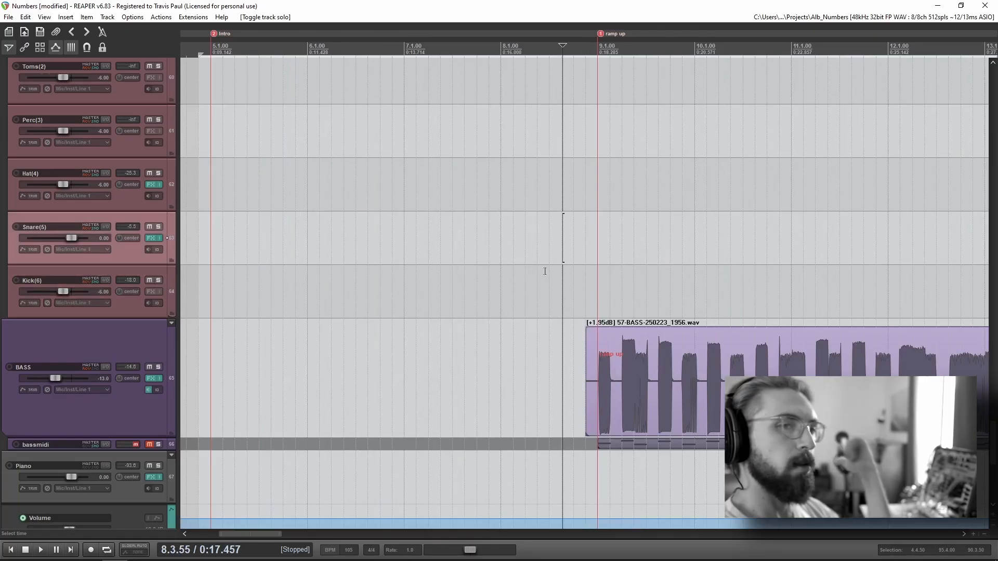
{"action": "left_click", "coordinate": [554, 258]}
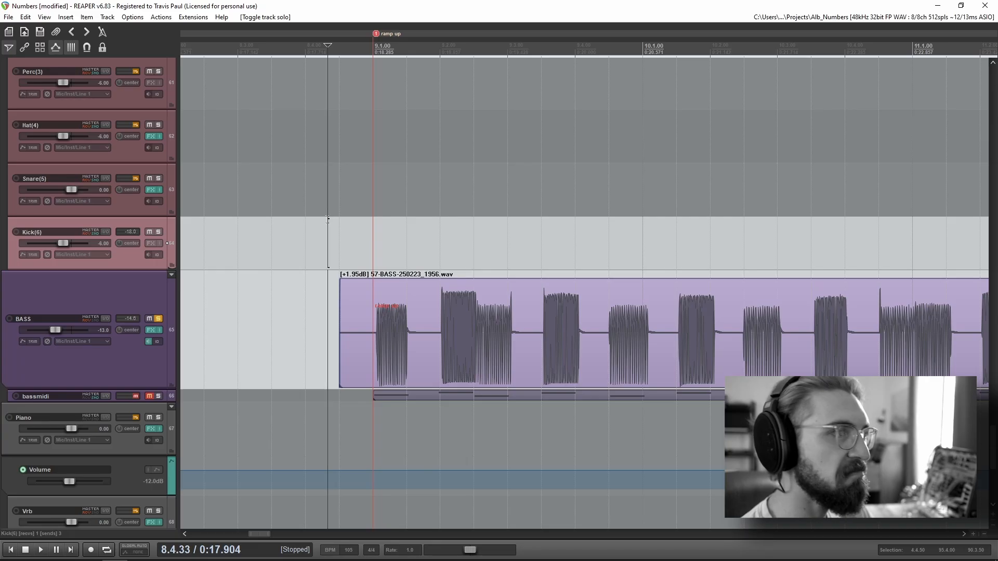
Step: Play the soloed bass recording from just before the ramp up marker until shortly before the verse1 marker
{"action": "left_click", "coordinate": [320, 207]}
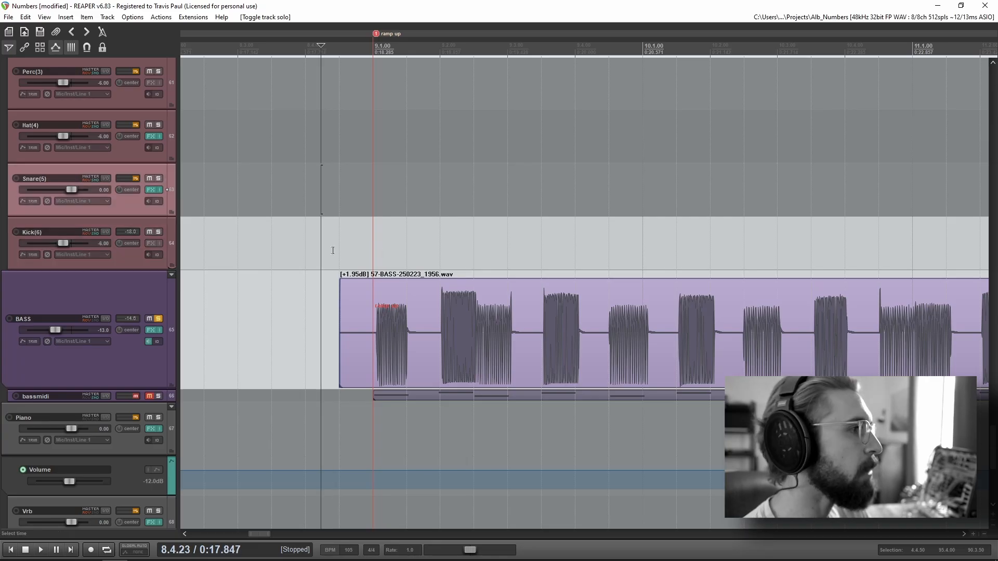
{"action": "key", "text": "space"}
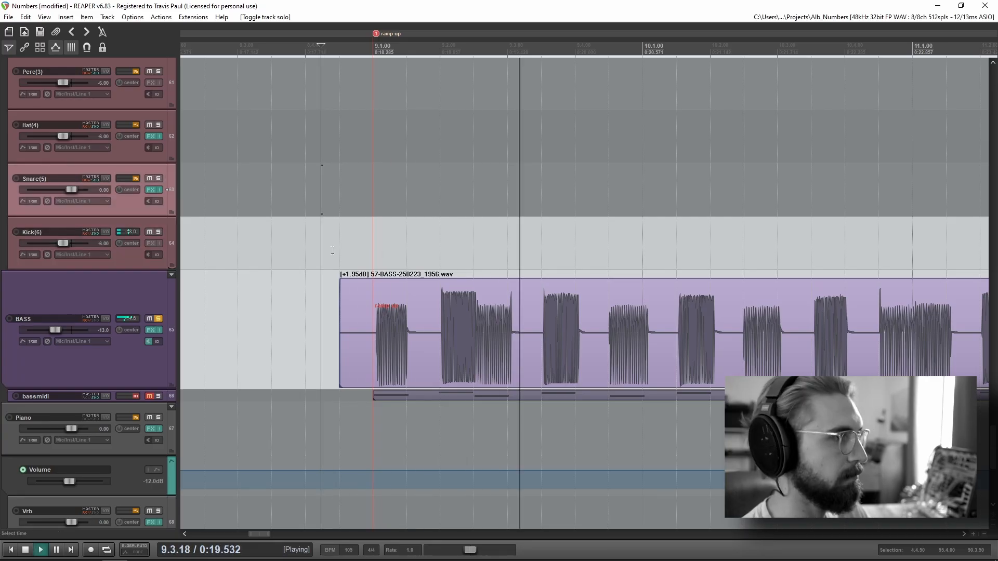
{"action": "scroll", "coordinate": [451, 301], "scroll_direction": "down", "scroll_amount": 2}
{"action": "scroll", "coordinate": [450, 298], "scroll_direction": "down", "scroll_amount": 2}
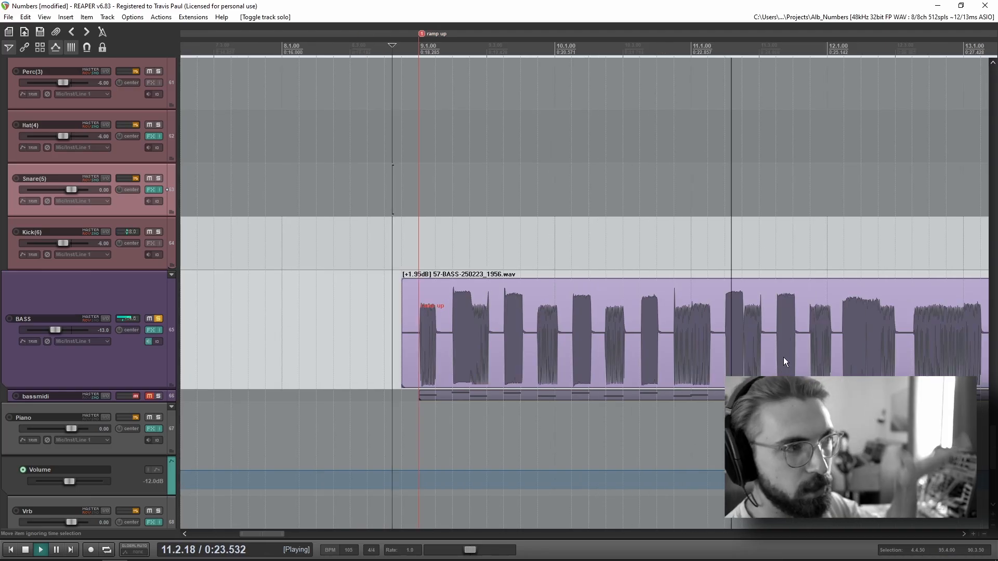
{"action": "scroll", "coordinate": [761, 361], "scroll_direction": "down", "scroll_amount": 2}
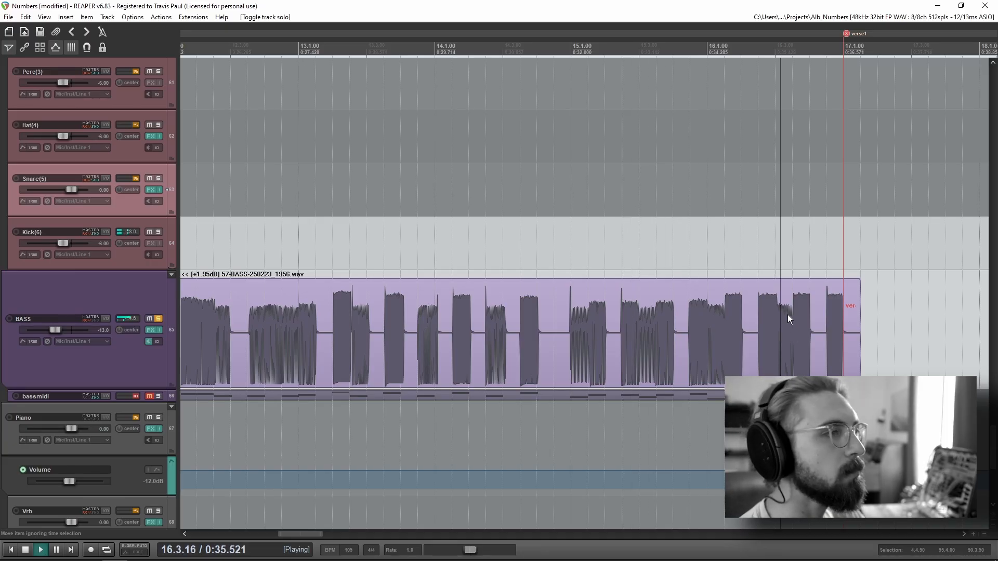
{"action": "key", "text": "space"}
Step: Remove the BASS track's solo and place the edit cursor just before the bass clip at the ramp up marker
{"action": "scroll", "coordinate": [684, 333], "scroll_direction": "down", "scroll_amount": 2}
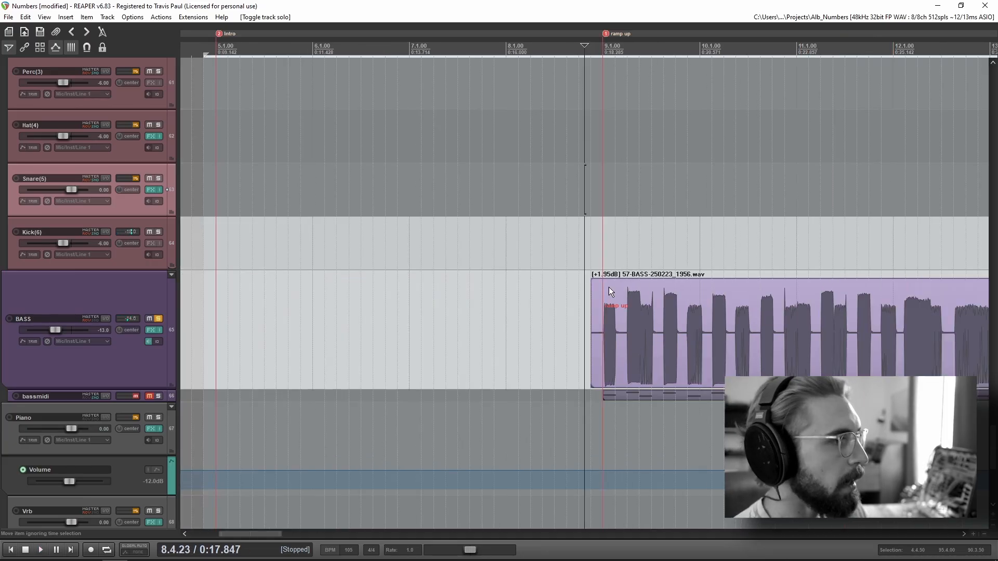
{"action": "left_click", "coordinate": [583, 299]}
{"action": "left_click", "coordinate": [157, 319]}
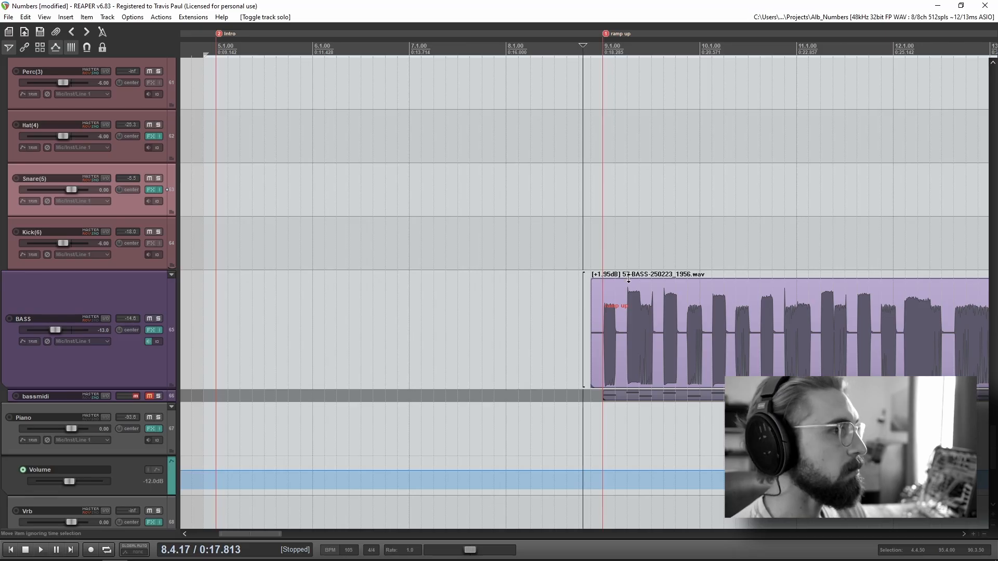
{"action": "left_click", "coordinate": [573, 246]}
{"action": "left_click_drag", "start_coordinate": [738, 276], "coordinate": [367, 271]}
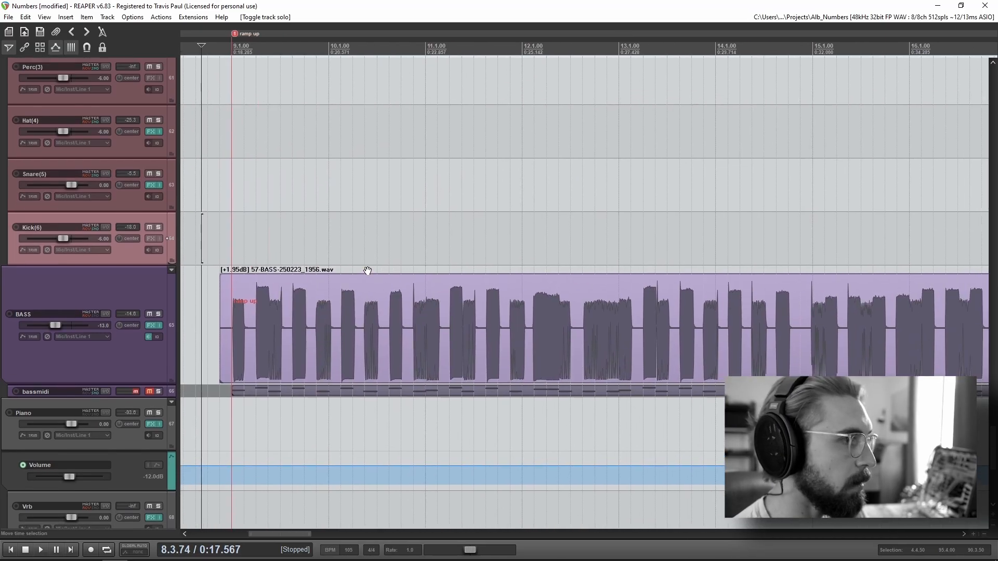
Step: Play the full mix through the ramp up section, starting just before the bass clip
{"action": "scroll", "coordinate": [563, 325], "scroll_direction": "down", "scroll_amount": 3}
{"action": "left_click_drag", "start_coordinate": [670, 347], "coordinate": [438, 353]}
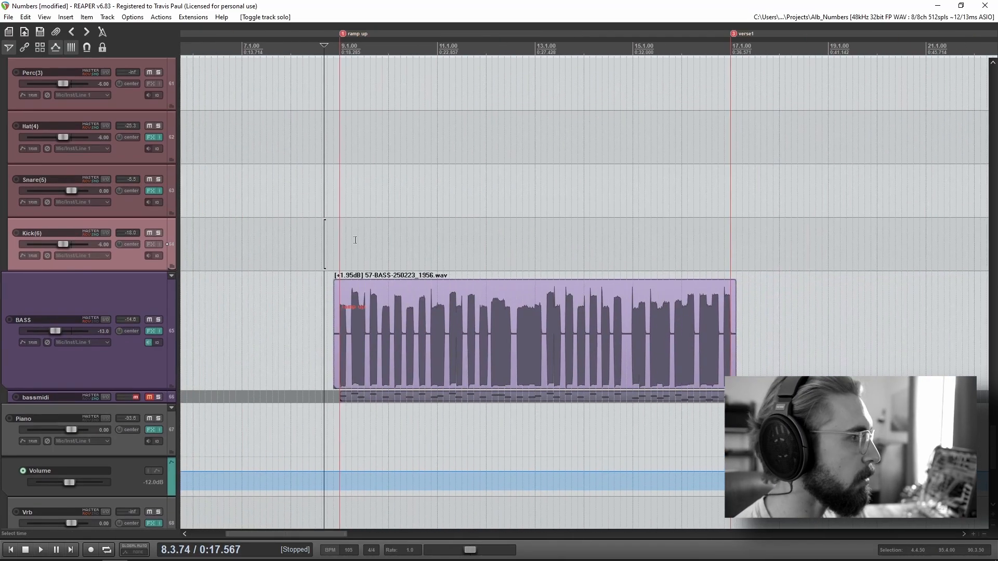
{"action": "left_click", "coordinate": [343, 232]}
{"action": "left_click", "coordinate": [332, 228]}
{"action": "key", "text": "space"}
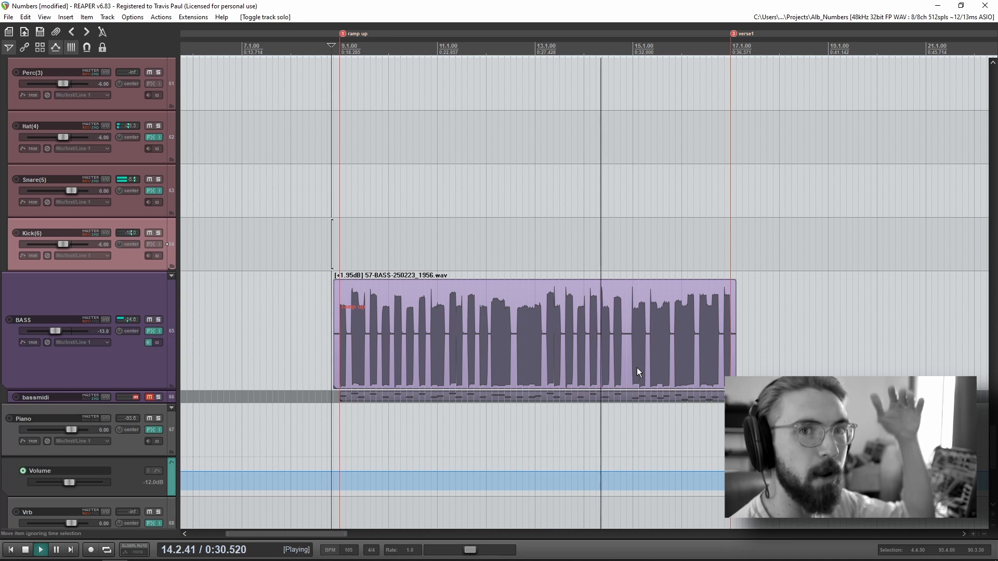
{"action": "key", "text": "space"}
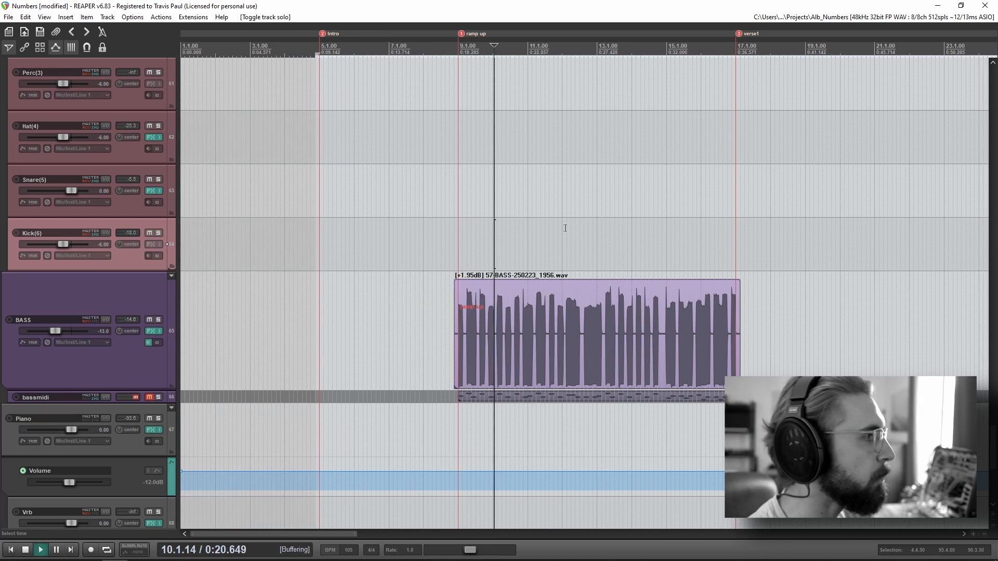
Step: Play the ramp up section's full mix again from around bar 13 and stop before the verse1 marker
{"action": "key", "text": "space"}
{"action": "key", "text": "space"}
{"action": "left_click", "coordinate": [629, 237]}
{"action": "key", "text": "space"}
{"action": "scroll", "coordinate": [117, 391], "scroll_direction": "up", "scroll_amount": 10}
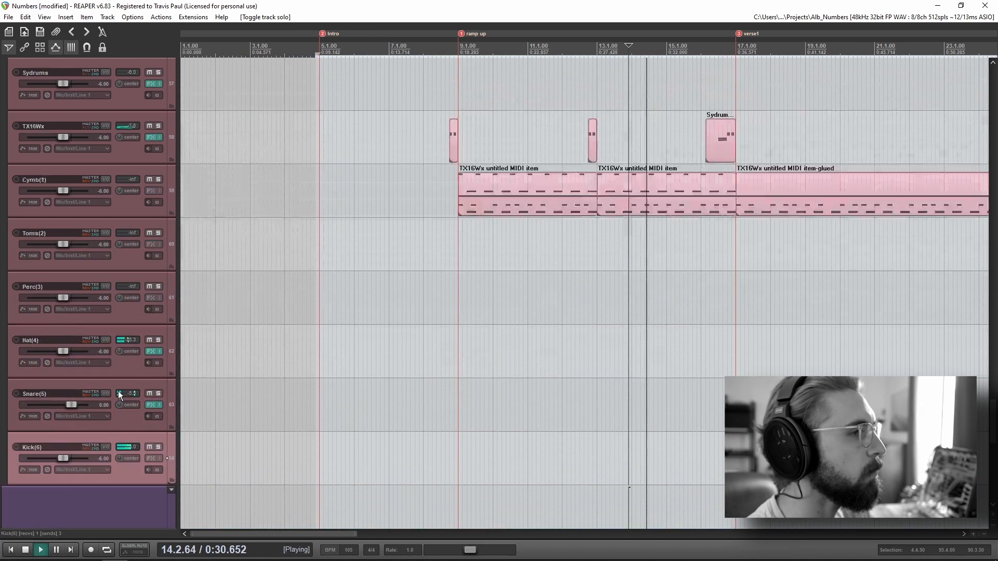
{"action": "scroll", "coordinate": [108, 383], "scroll_direction": "up", "scroll_amount": 15}
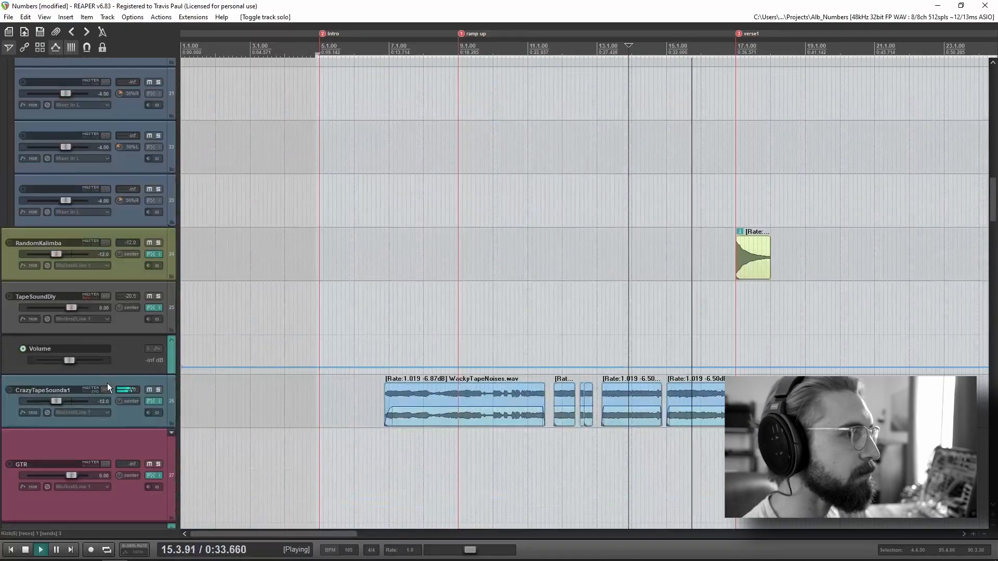
{"action": "key", "text": "space"}
Step: Place the edit cursor near the start of the first WackyTapeNoises clip and solo the CrazyTapeSounds1 track
{"action": "left_click", "coordinate": [375, 317]}
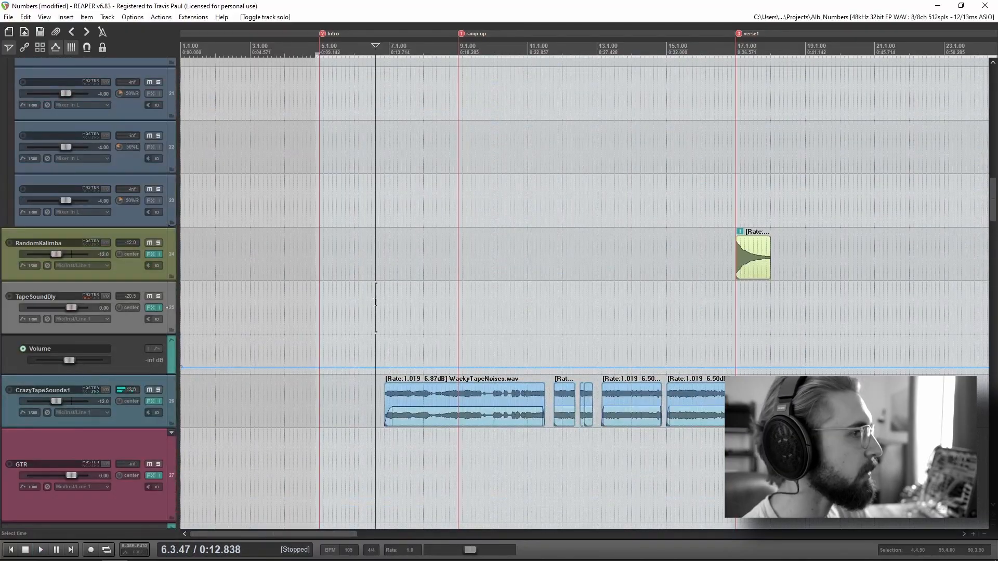
{"action": "left_click", "coordinate": [400, 359]}
{"action": "left_click", "coordinate": [158, 390]}
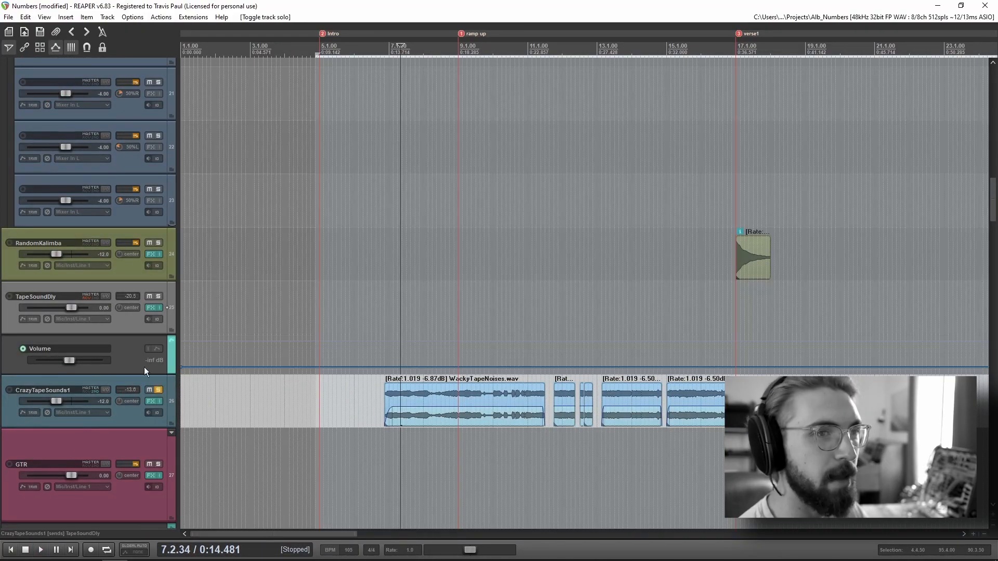
Step: Play the soloed tape noises from bar 7, near the start of the first WackyTapeNoises clip
{"action": "scroll", "coordinate": [468, 397], "scroll_direction": "down", "scroll_amount": 3}
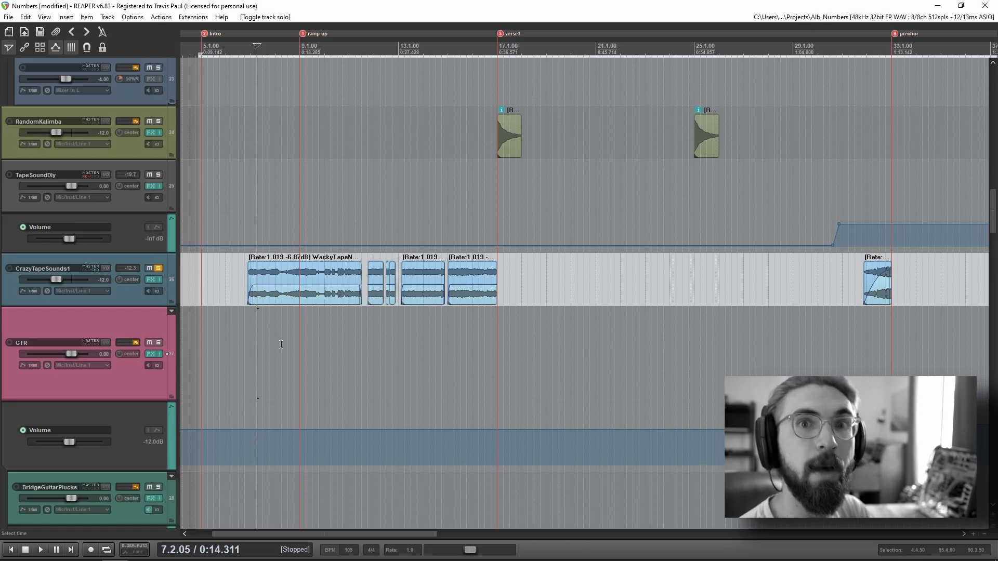
{"action": "left_click", "coordinate": [428, 339]}
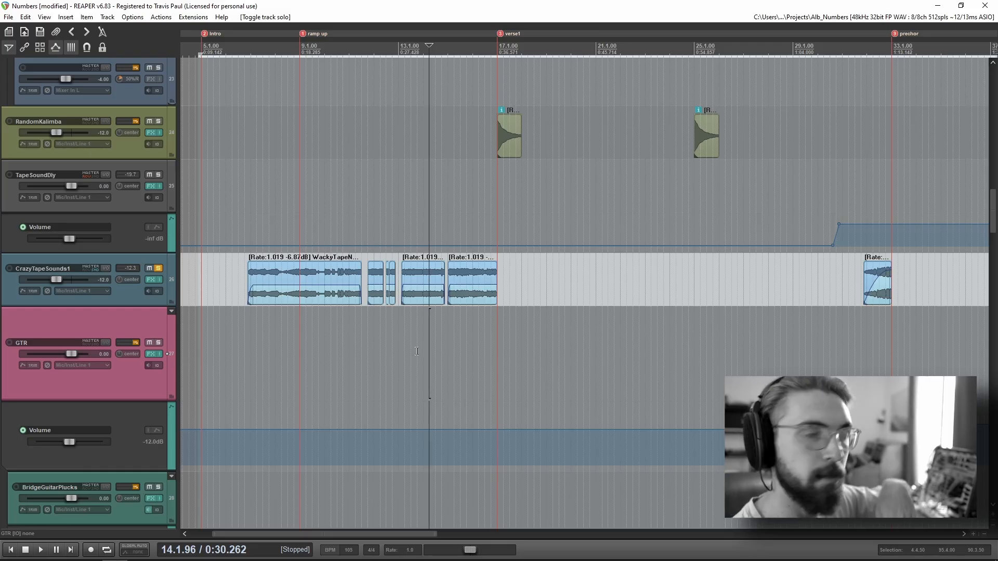
{"action": "left_click", "coordinate": [319, 201]}
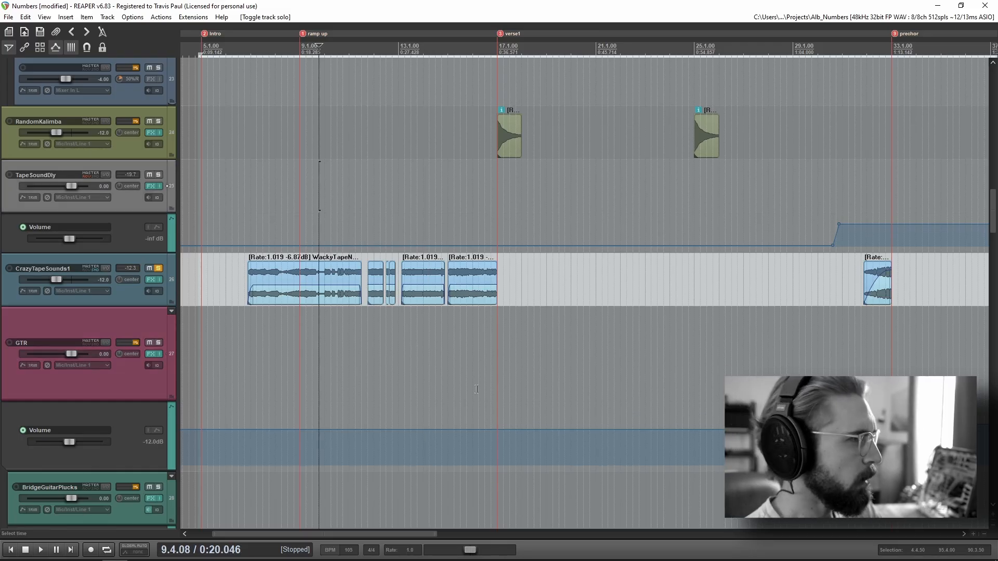
{"action": "scroll", "coordinate": [477, 389], "scroll_direction": "up", "scroll_amount": 5}
{"action": "scroll", "coordinate": [504, 279], "scroll_direction": "down", "scroll_amount": 1}
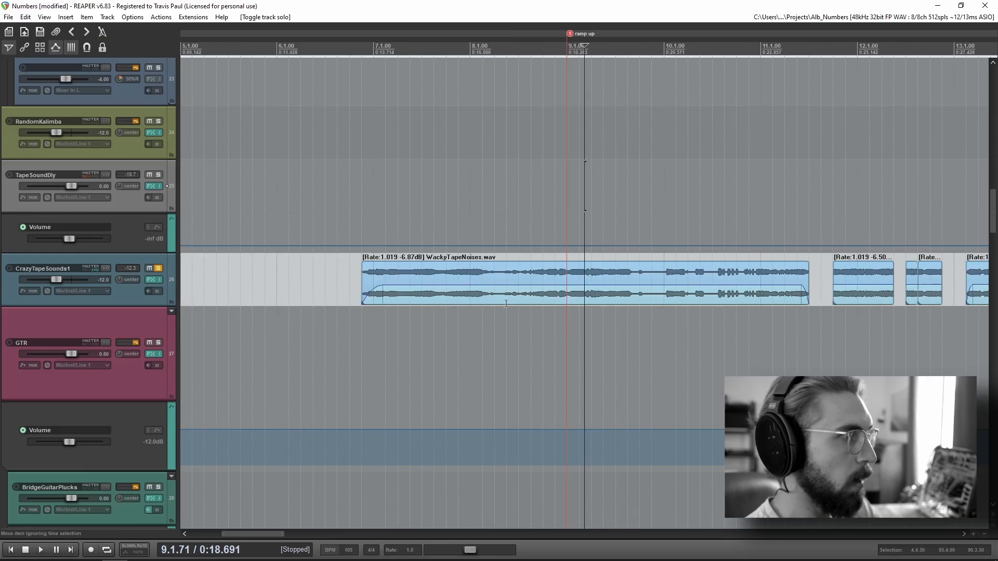
{"action": "left_click", "coordinate": [373, 217]}
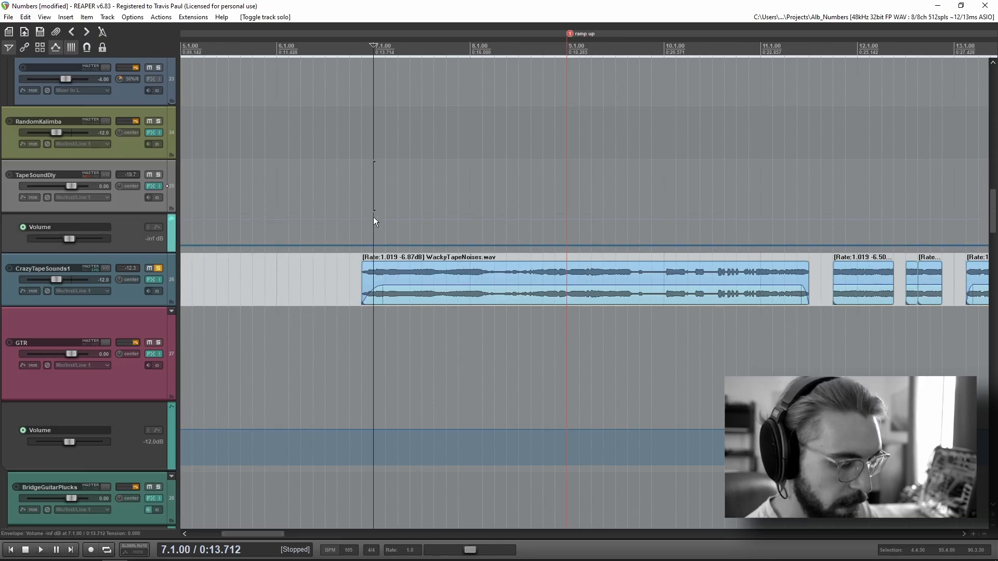
{"action": "key", "text": "space"}
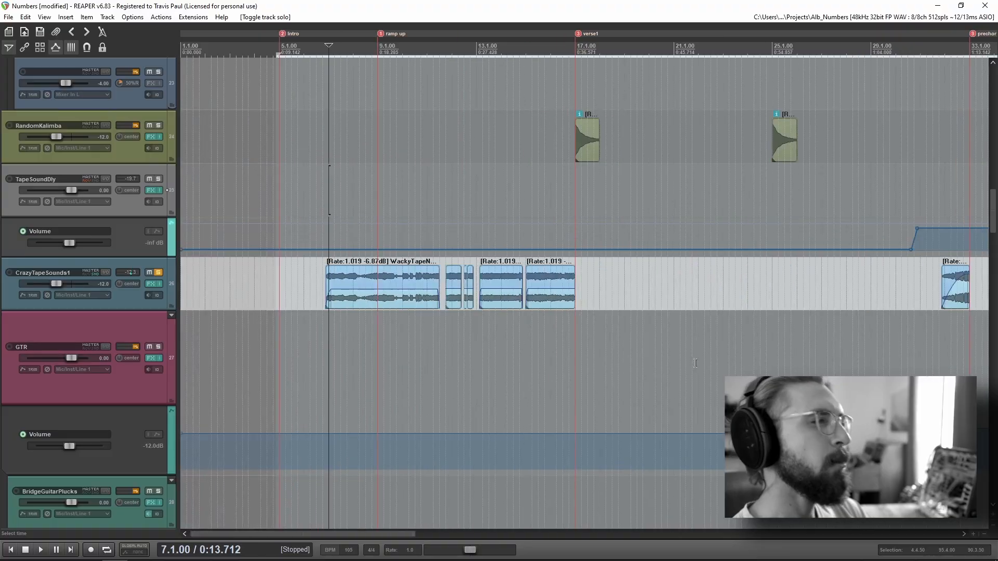
Step: Remove the solo from the CrazyTapeSounds1 track and place the edit cursor on the GTR track around bar 87
{"action": "scroll", "coordinate": [507, 394], "scroll_direction": "right", "scroll_amount": 5}
{"action": "left_click_drag", "start_coordinate": [508, 394], "coordinate": [347, 391]}
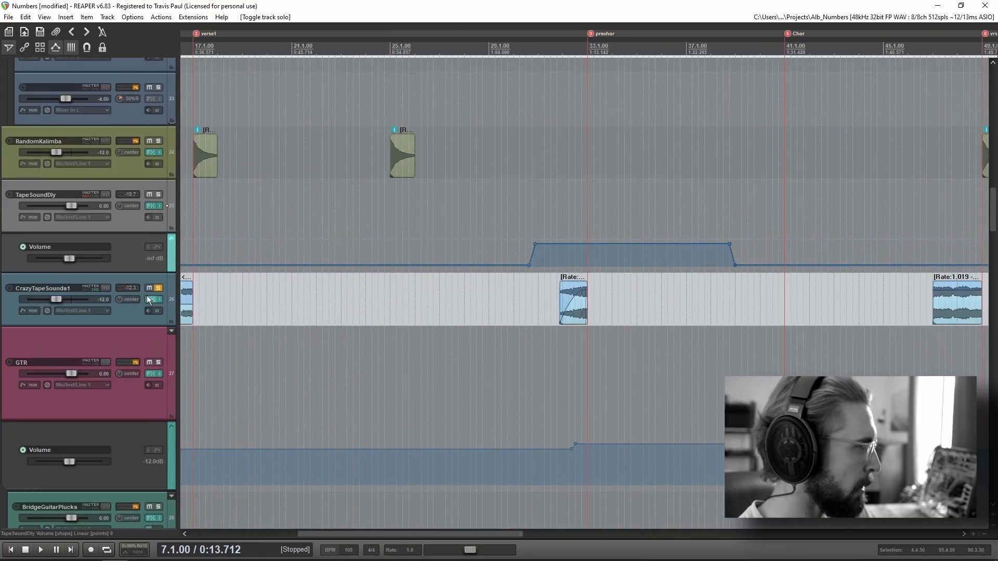
{"action": "left_click", "coordinate": [159, 288]}
{"action": "scroll", "coordinate": [661, 353], "scroll_direction": "down", "scroll_amount": 5}
{"action": "left_click_drag", "start_coordinate": [732, 357], "coordinate": [374, 357]}
{"action": "left_click", "coordinate": [553, 340]}
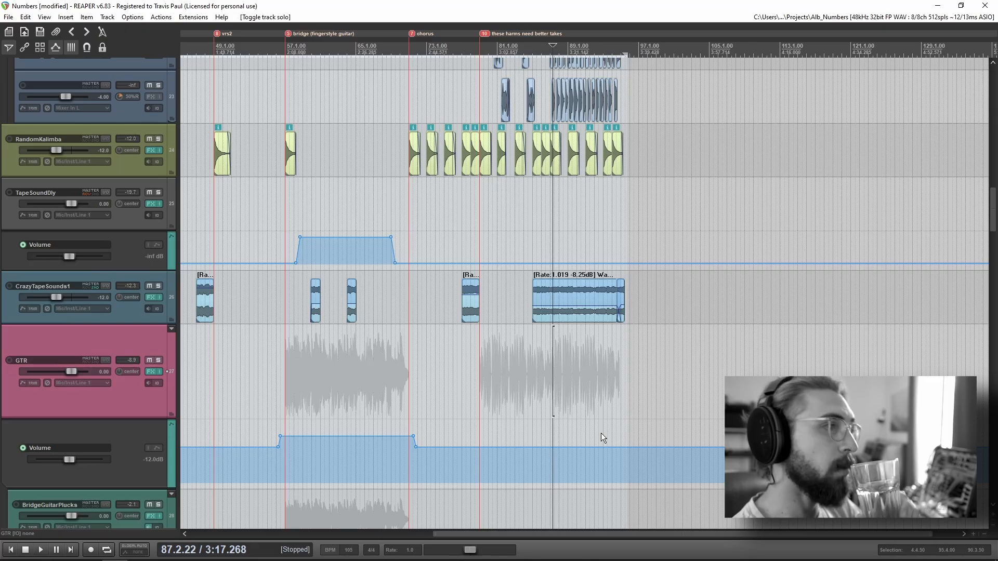
Step: Solo the RandomKalimba track and play its first kalimba clip from just before the verse1 marker
{"action": "scroll", "coordinate": [642, 325], "scroll_direction": "up", "scroll_amount": 5}
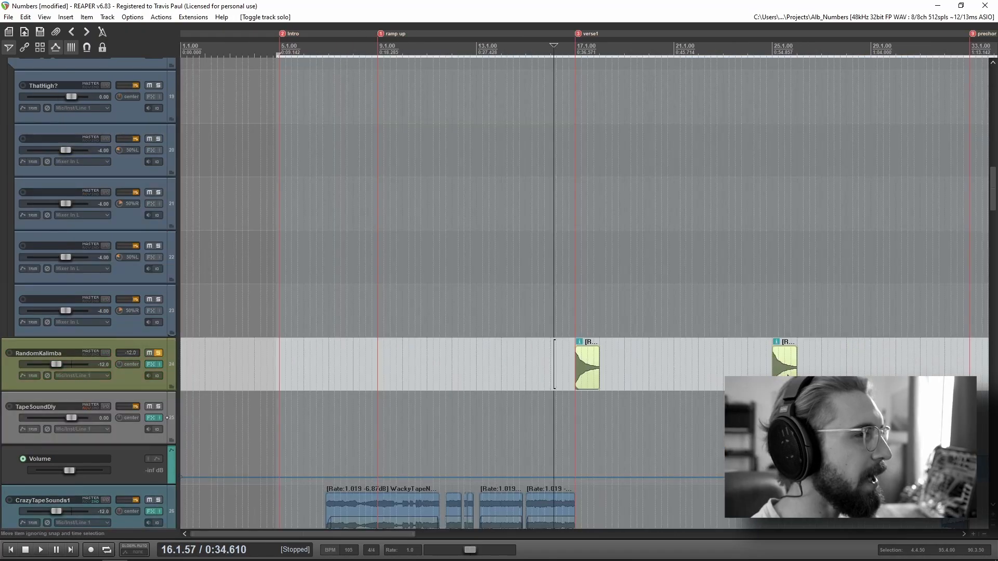
{"action": "scroll", "coordinate": [414, 316], "scroll_direction": "down", "scroll_amount": 2}
{"action": "scroll", "coordinate": [414, 316], "scroll_direction": "down", "scroll_amount": 2}
{"action": "scroll", "coordinate": [601, 333], "scroll_direction": "right", "scroll_amount": 2}
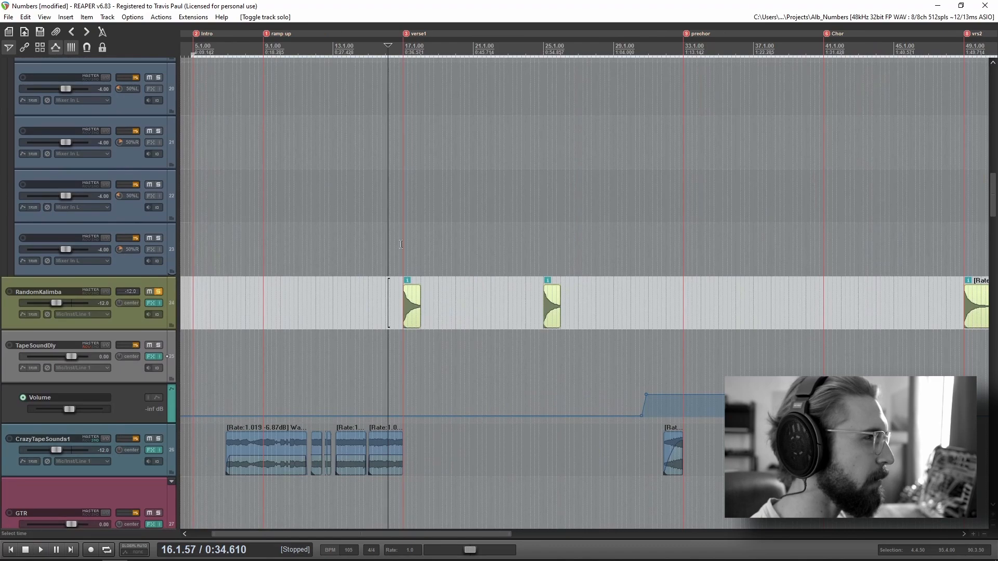
{"action": "left_click", "coordinate": [401, 269]}
{"action": "scroll", "coordinate": [650, 380], "scroll_direction": "up", "scroll_amount": 8}
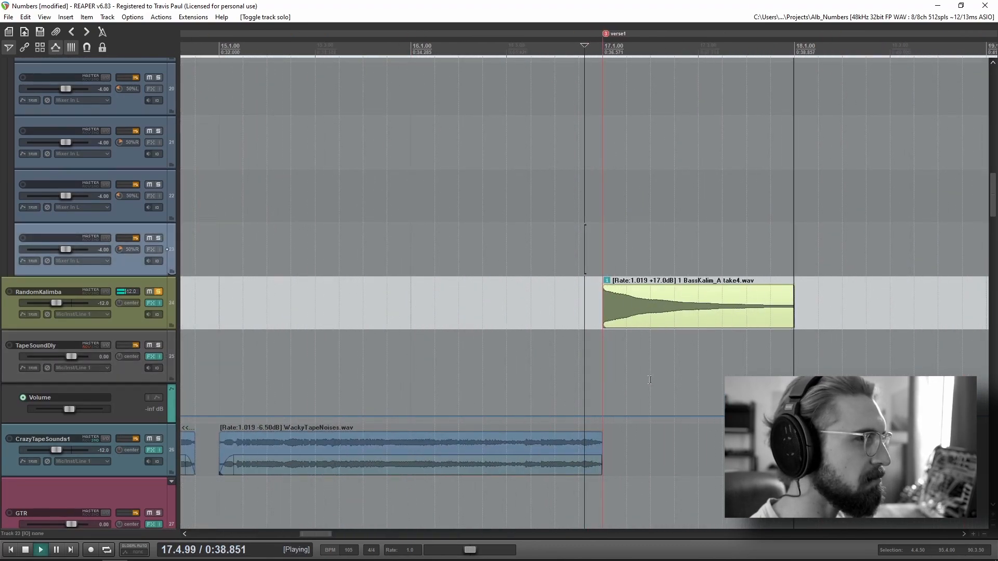
Step: Play the soloed kalimba clips from just before the chorus marker
{"action": "scroll", "coordinate": [650, 380], "scroll_direction": "down", "scroll_amount": 5}
{"action": "scroll", "coordinate": [359, 308], "scroll_direction": "down", "scroll_amount": 6}
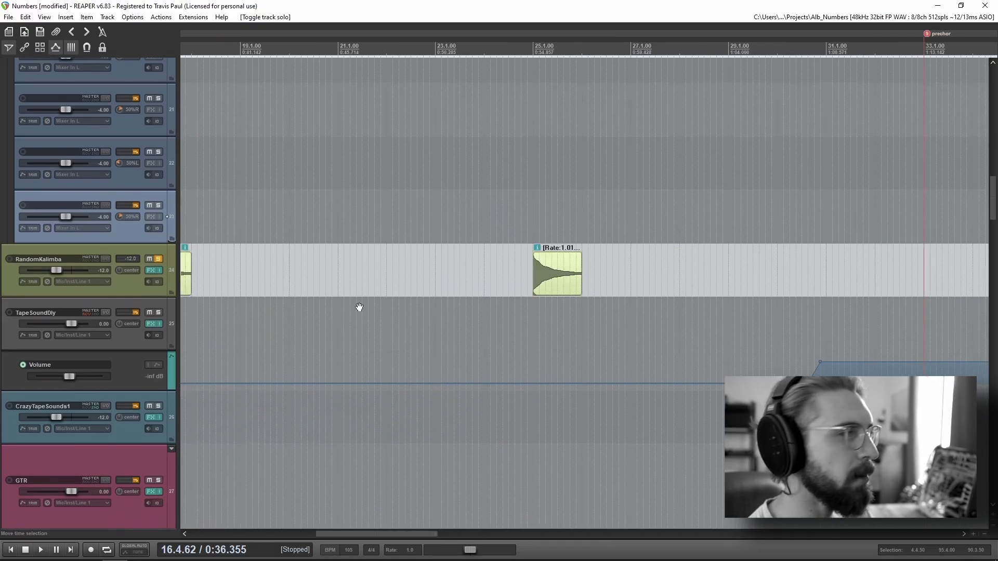
{"action": "left_click", "coordinate": [793, 240]}
{"action": "key", "text": "space"}
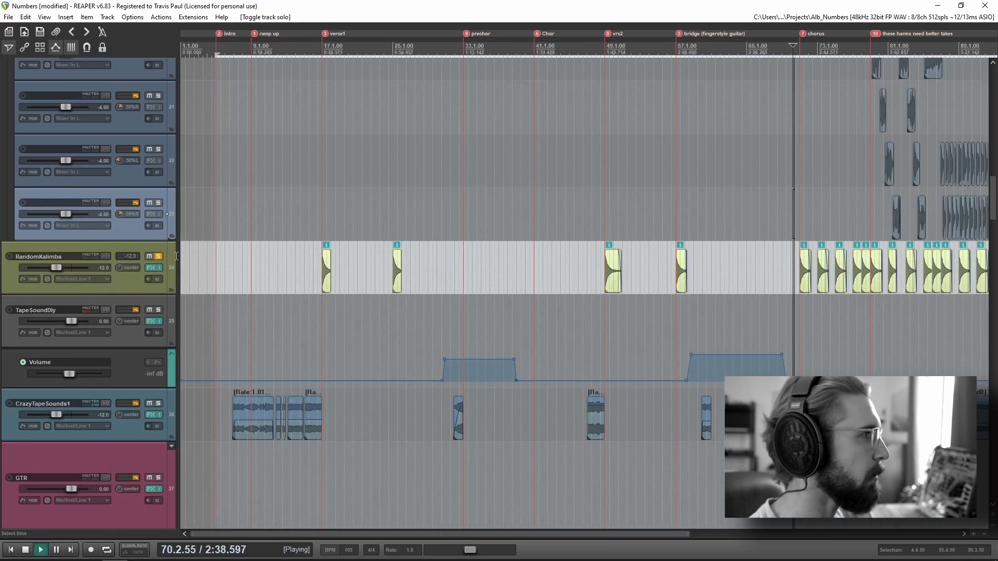
Step: Remove RandomKalimba's solo and stop playback with the edit cursor just before its clip at bar 25
{"action": "left_click", "coordinate": [159, 256]}
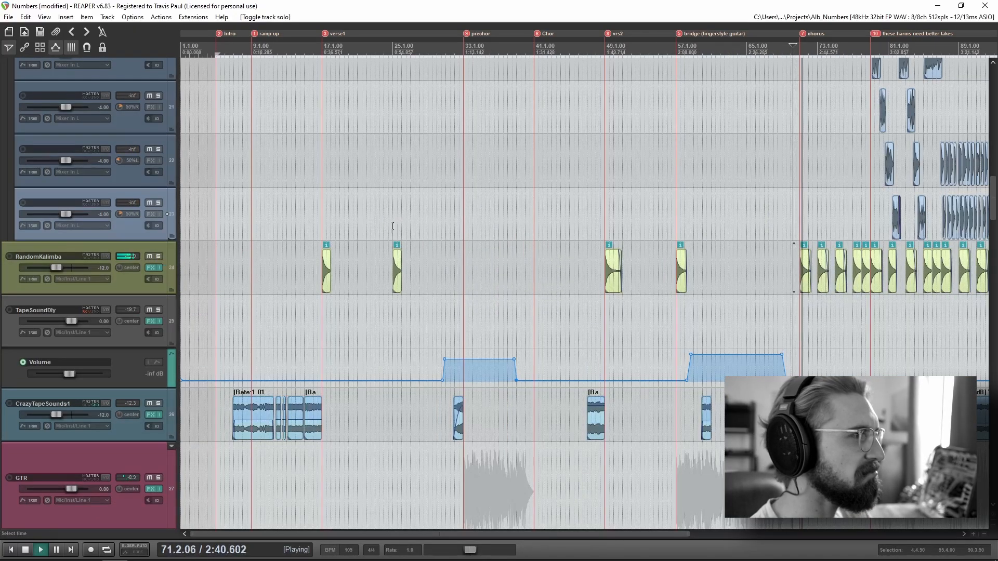
{"action": "left_click", "coordinate": [390, 257]}
{"action": "key", "text": "space"}
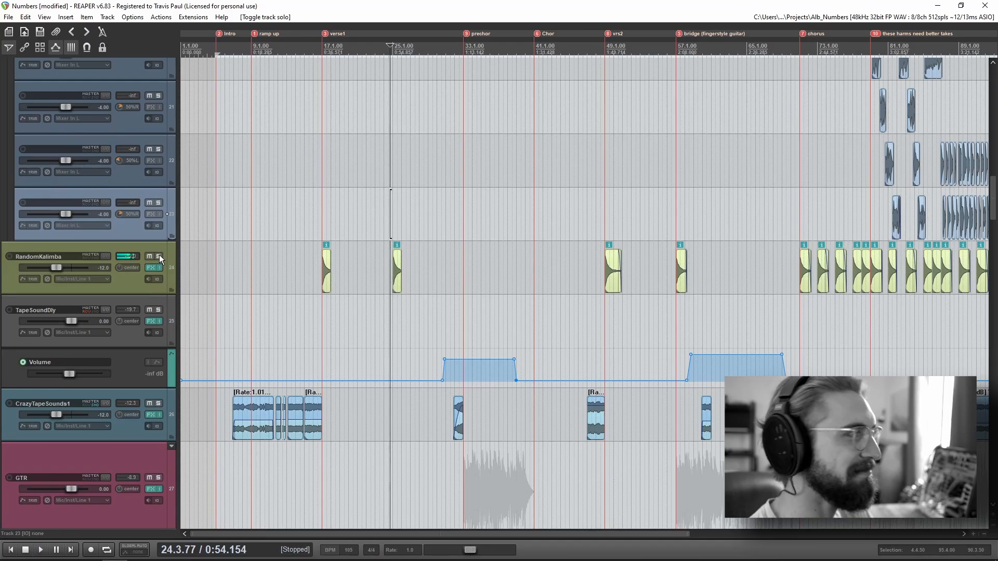
{"action": "left_click", "coordinate": [159, 256]}
{"action": "left_click", "coordinate": [160, 256]}
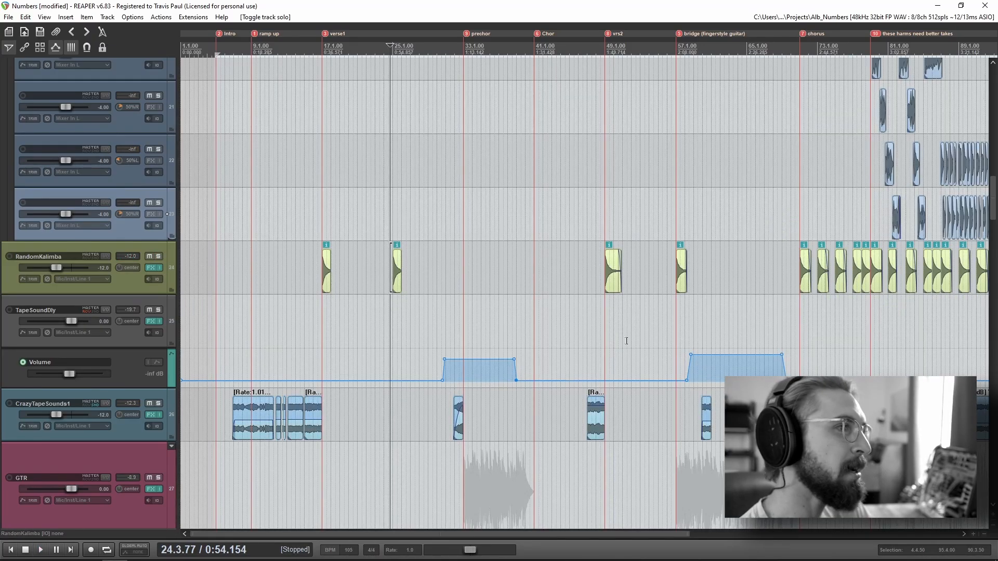
Step: Play the full mix from just before the verse1 marker while examining the main and harmony vocal tracks
{"action": "scroll", "coordinate": [626, 341], "scroll_direction": "down", "scroll_amount": 3}
{"action": "scroll", "coordinate": [621, 342], "scroll_direction": "up", "scroll_amount": 3}
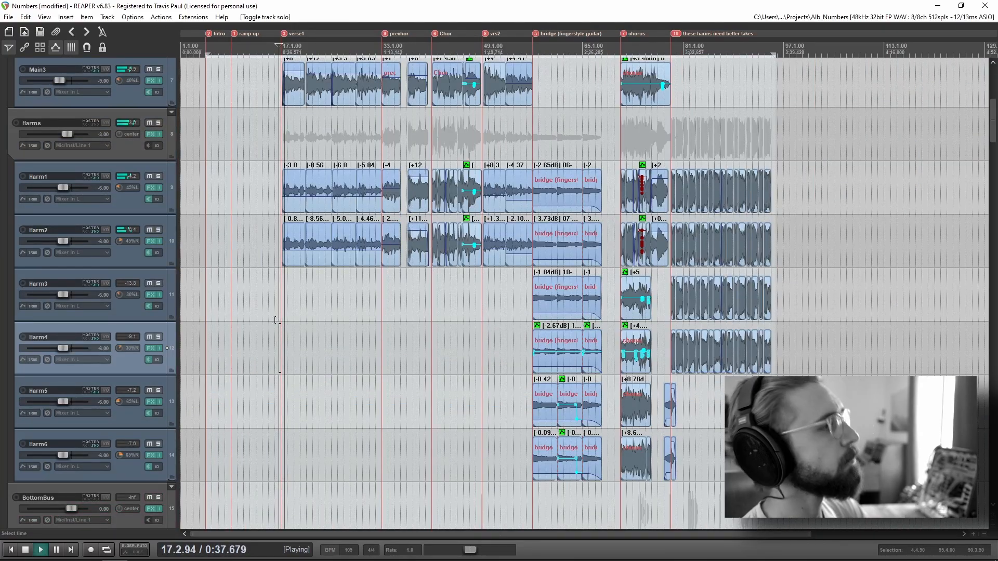
{"action": "scroll", "coordinate": [112, 364], "scroll_direction": "up", "scroll_amount": 5}
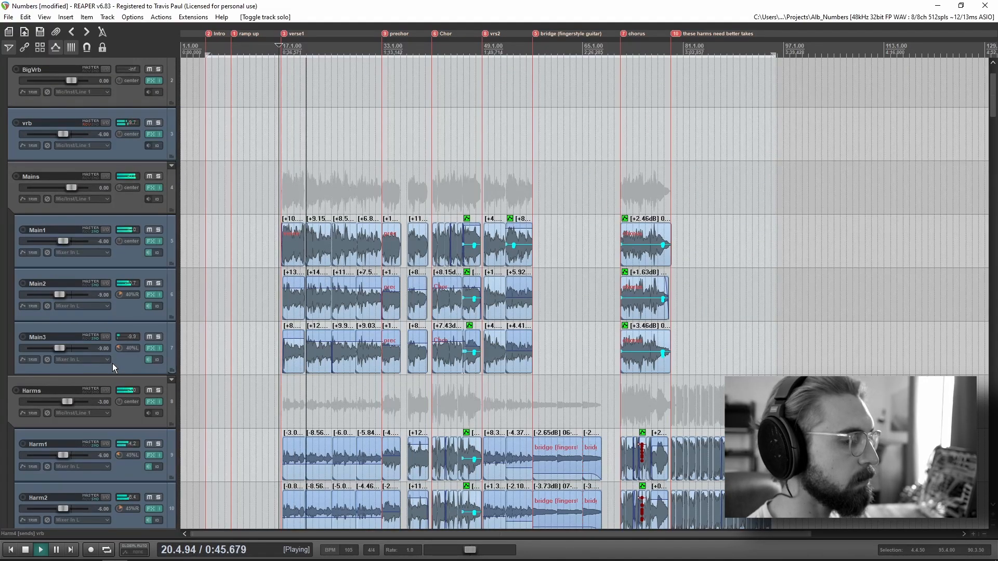
{"action": "scroll", "coordinate": [341, 340], "scroll_direction": "up", "scroll_amount": 5}
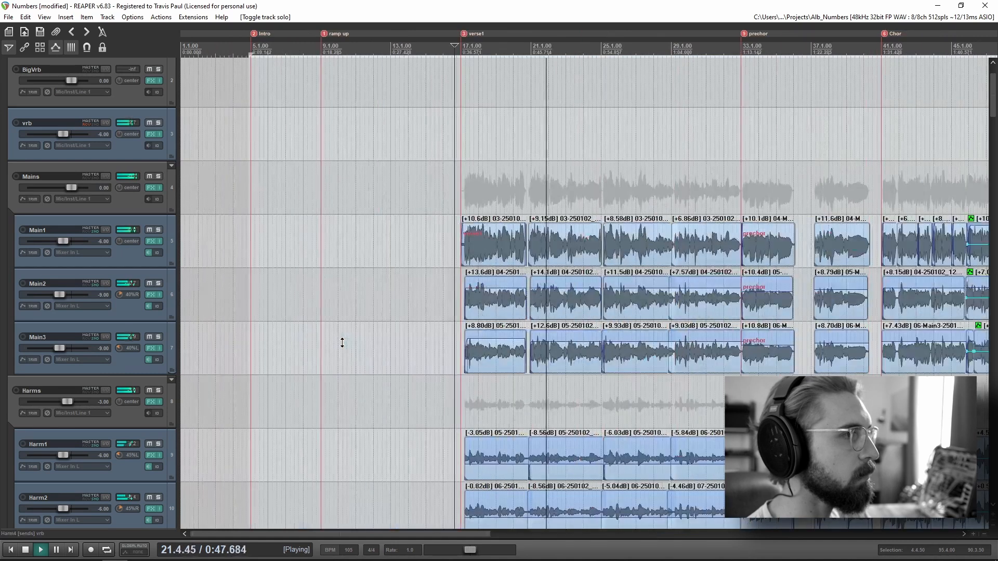
{"action": "scroll", "coordinate": [342, 342], "scroll_direction": "down", "scroll_amount": 2}
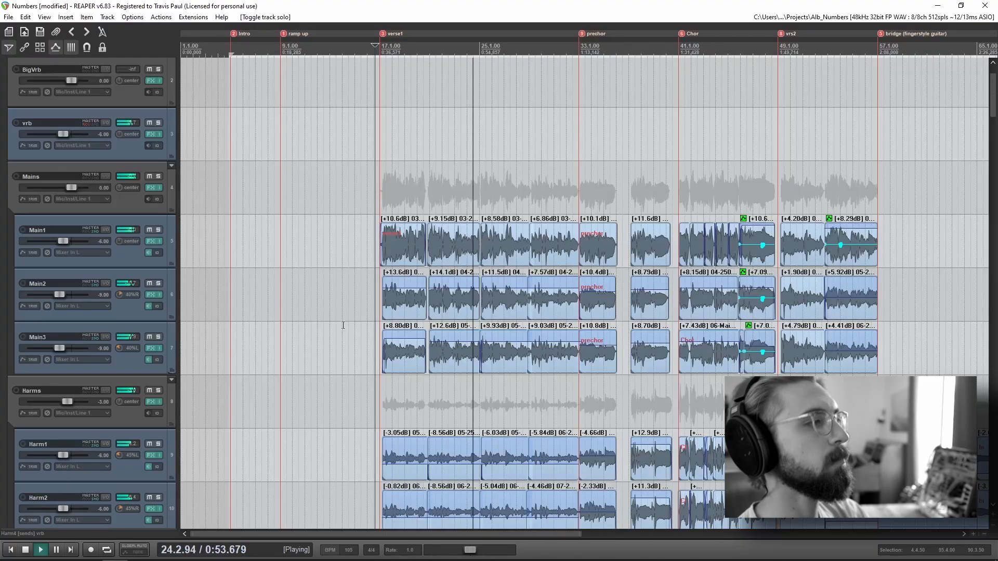
{"action": "key", "text": "space"}
Step: Place the edit cursor just after the verse1 marker, ahead of the first sung phrase, and solo the Main1 track
{"action": "scroll", "coordinate": [612, 332], "scroll_direction": "down", "scroll_amount": 3}
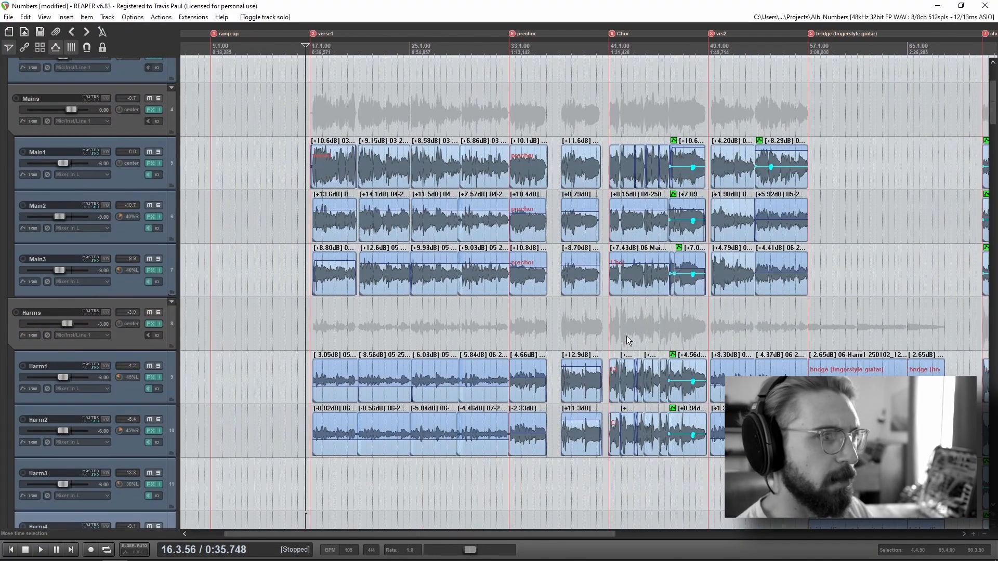
{"action": "scroll", "coordinate": [473, 366], "scroll_direction": "up", "scroll_amount": 2}
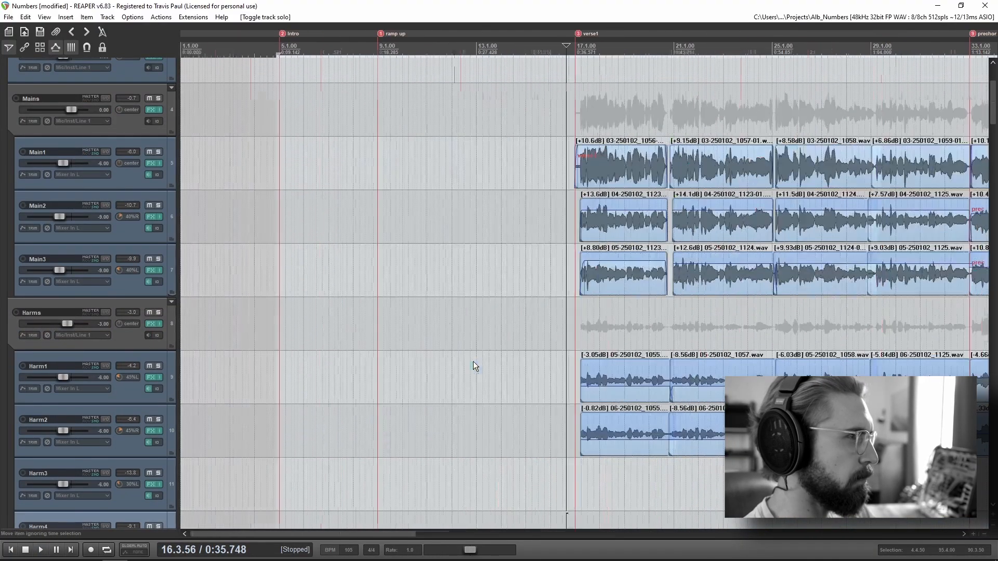
{"action": "scroll", "coordinate": [473, 362], "scroll_direction": "right", "scroll_amount": 2}
{"action": "left_click", "coordinate": [380, 111]}
{"action": "scroll", "coordinate": [573, 360], "scroll_direction": "up", "scroll_amount": 3}
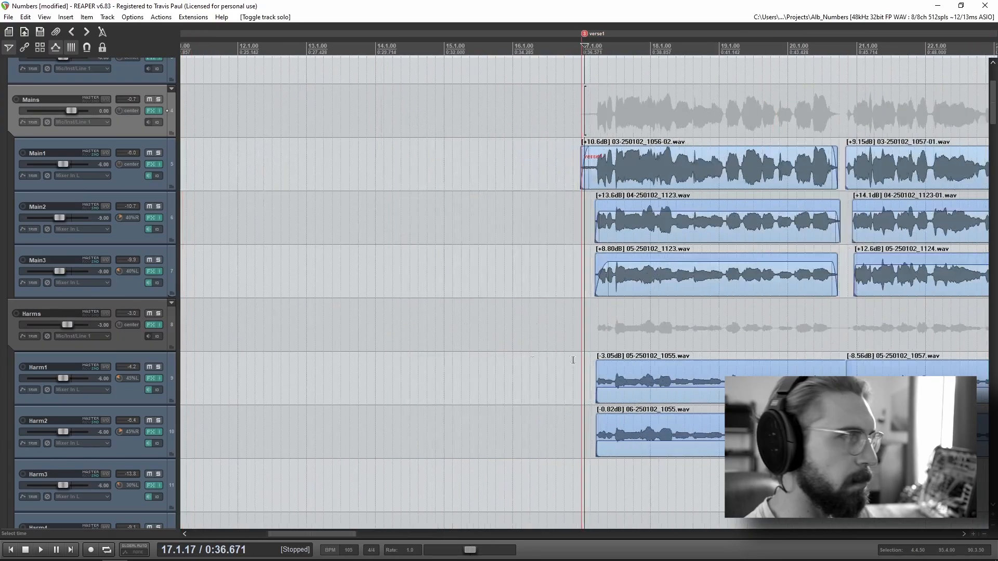
{"action": "scroll", "coordinate": [573, 361], "scroll_direction": "right", "scroll_amount": 3}
{"action": "left_click", "coordinate": [366, 104]}
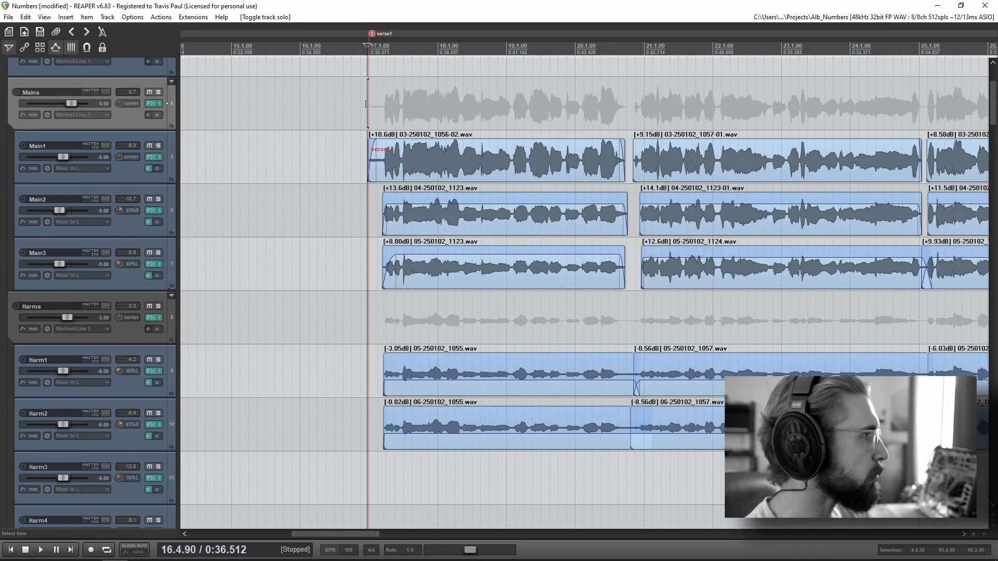
{"action": "scroll", "coordinate": [364, 104], "scroll_direction": "up", "scroll_amount": 3}
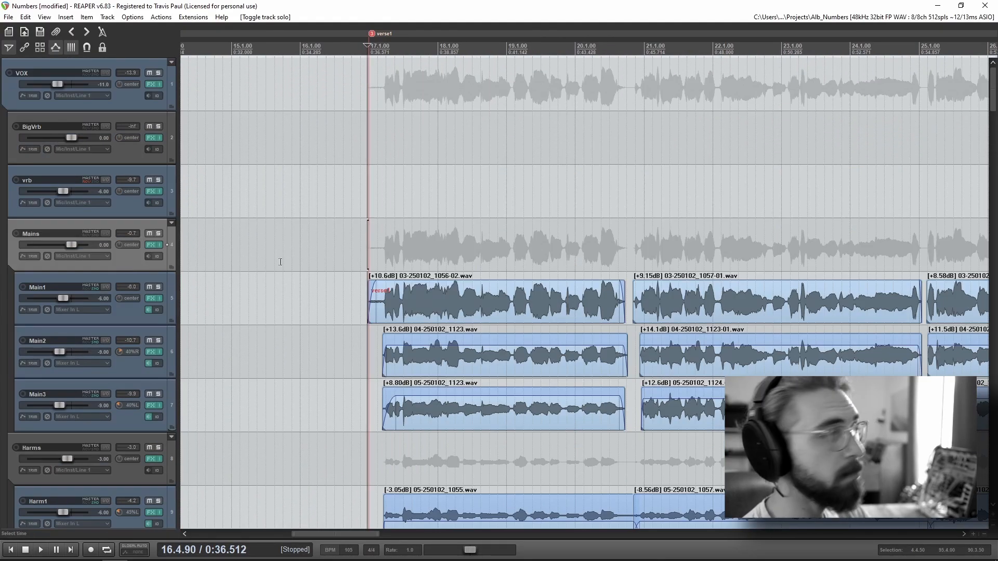
{"action": "left_click", "coordinate": [382, 224]}
{"action": "scroll", "coordinate": [381, 224], "scroll_direction": "up", "scroll_amount": 5}
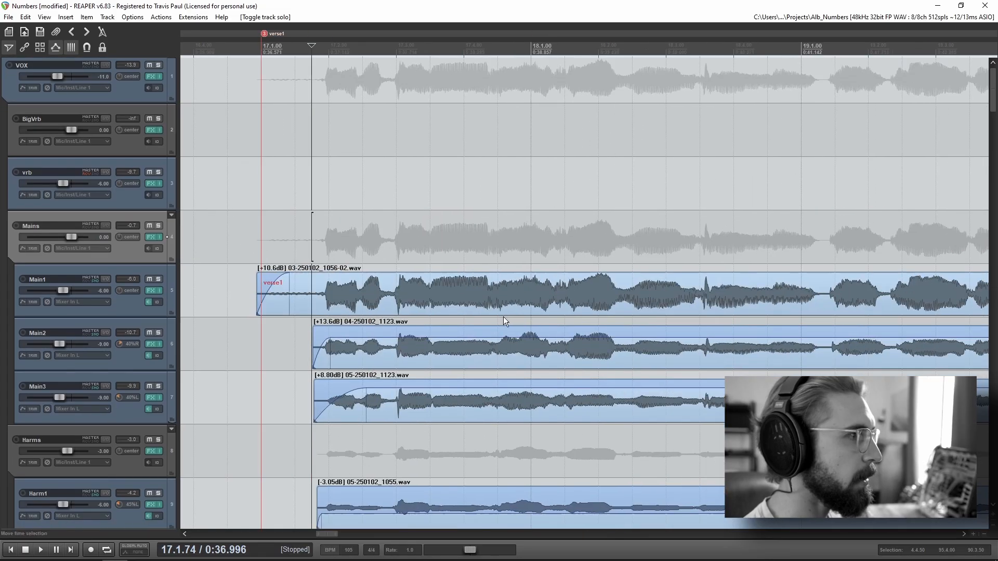
{"action": "left_click", "coordinate": [297, 179]}
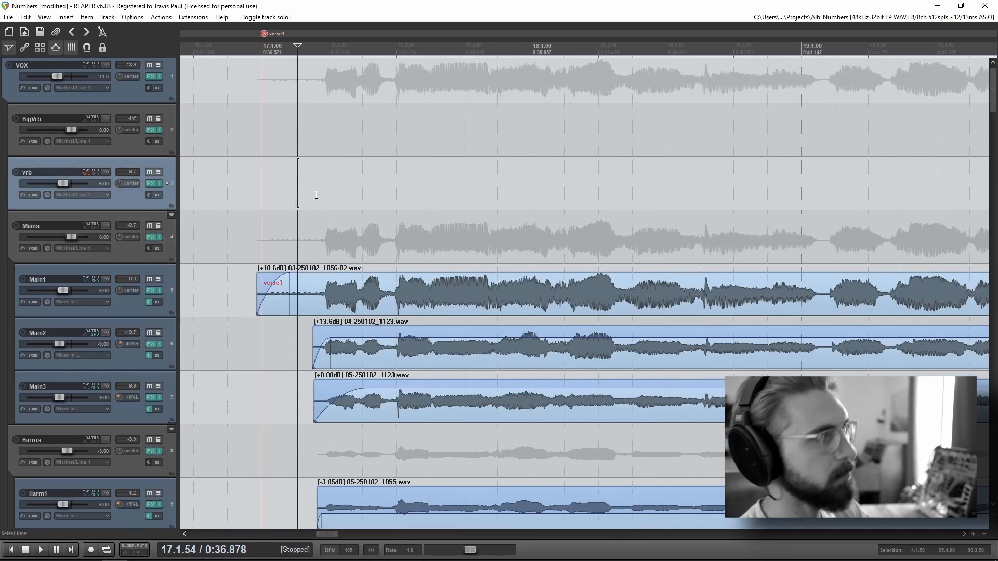
{"action": "left_click", "coordinate": [158, 280]}
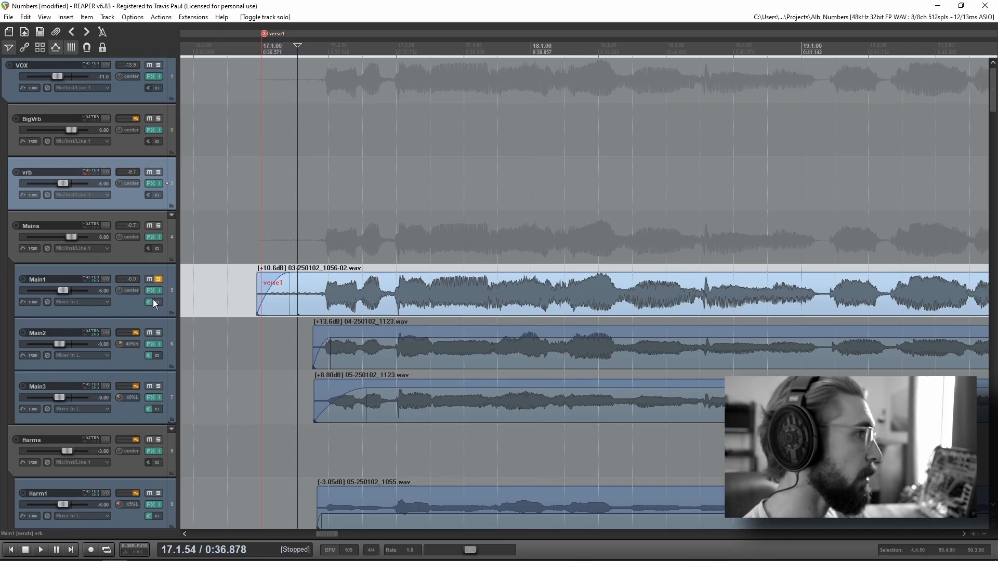
Step: Solo Main1, Main2 and Main3 together and play them from the first sung phrase after the verse1 marker
{"action": "left_click", "coordinate": [158, 280]}
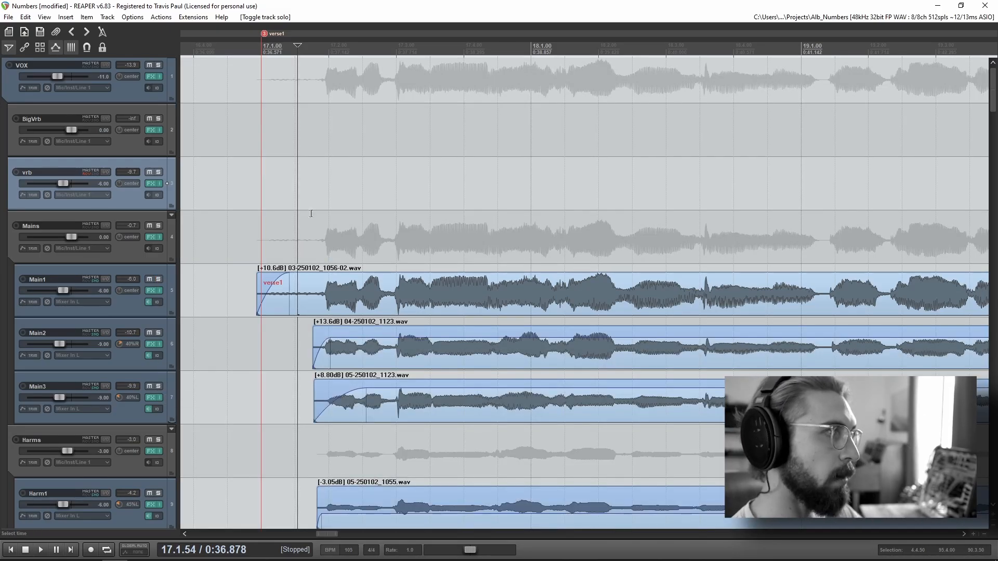
{"action": "left_click", "coordinate": [158, 280]}
{"action": "left_click", "coordinate": [158, 333]}
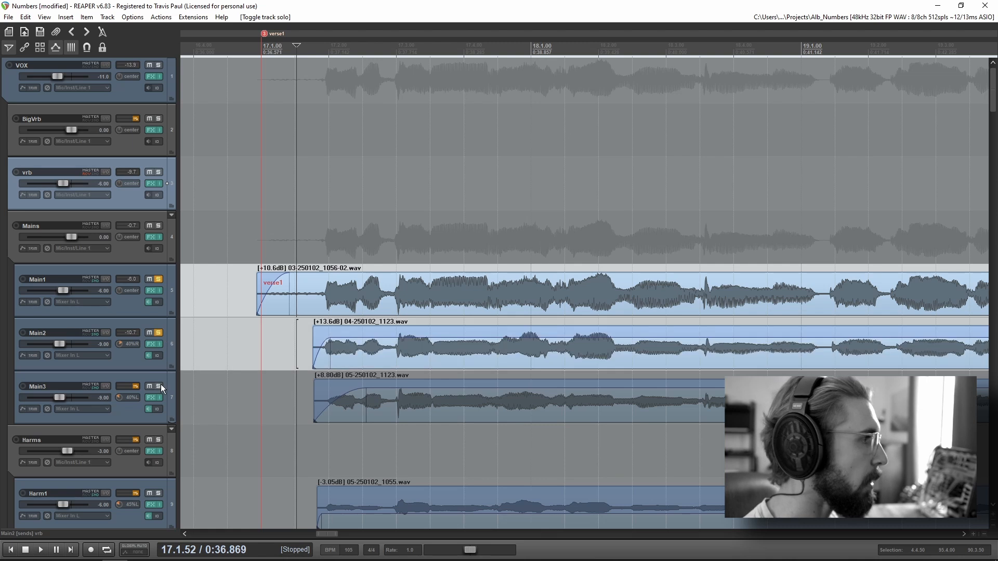
{"action": "left_click", "coordinate": [158, 386]}
{"action": "left_click", "coordinate": [320, 221]}
{"action": "key", "text": "space"}
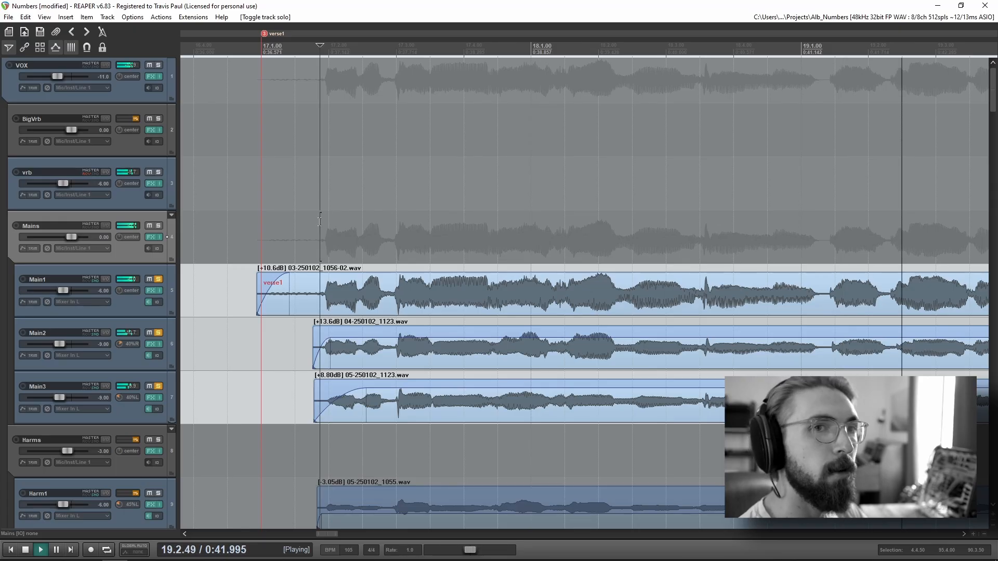
{"action": "scroll", "coordinate": [488, 373], "scroll_direction": "down", "scroll_amount": 1}
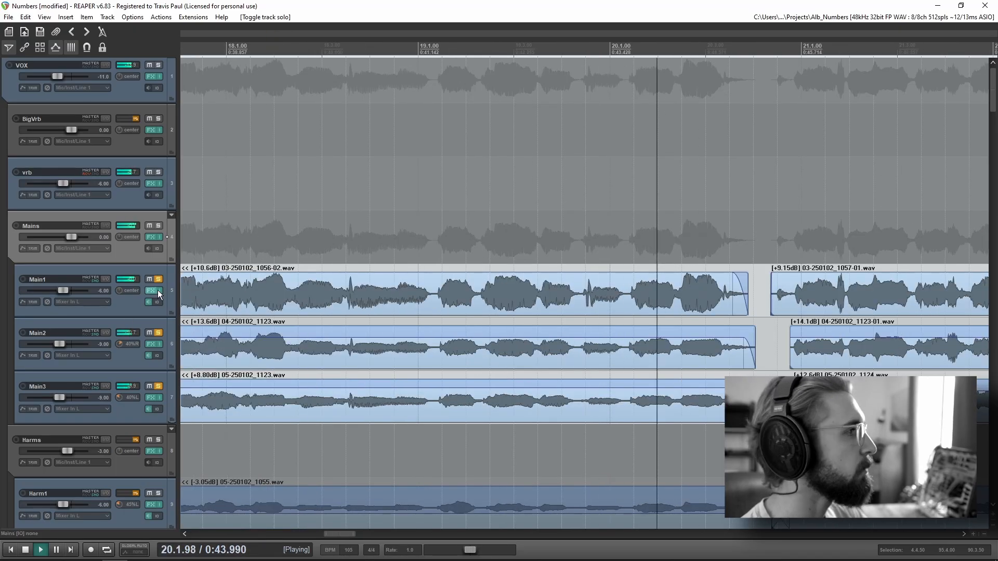
{"action": "key", "text": "space"}
Step: Solo Harm1 and Harm2 and play them from the start of their first clips after the verse1 marker
{"action": "scroll", "coordinate": [525, 359], "scroll_direction": "down", "scroll_amount": 2}
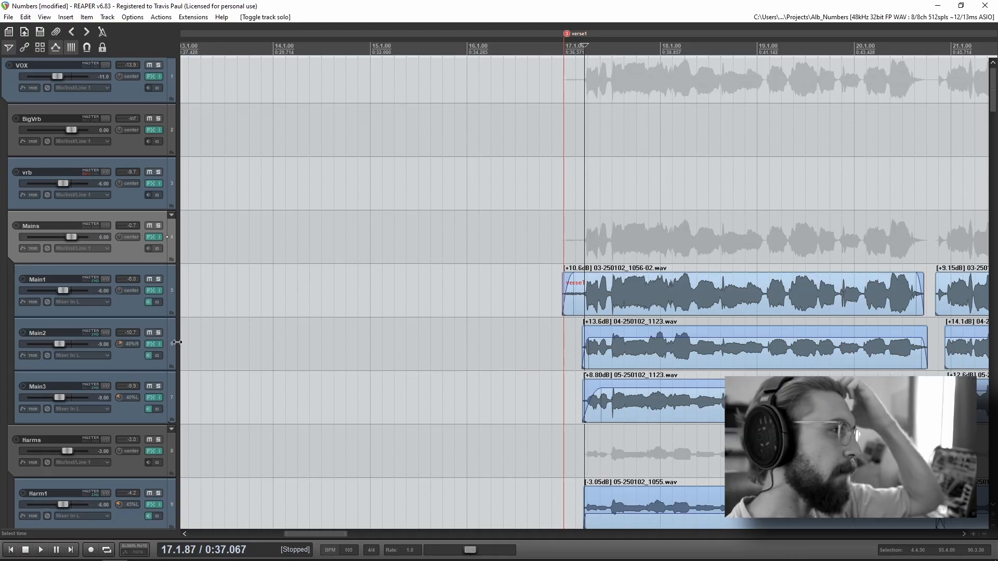
{"action": "scroll", "coordinate": [60, 334], "scroll_direction": "down", "scroll_amount": 2}
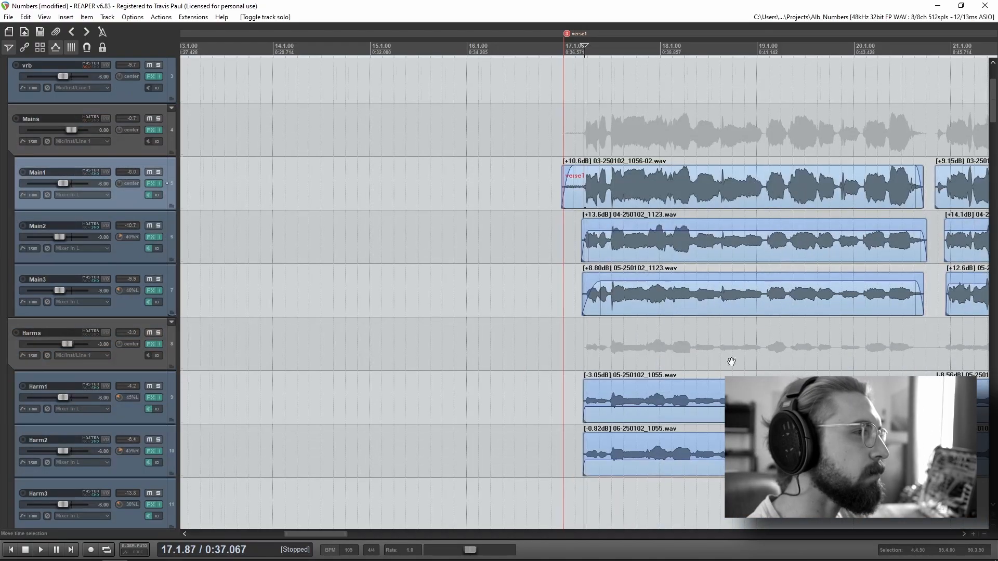
{"action": "left_click_drag", "start_coordinate": [749, 367], "coordinate": [472, 334]}
{"action": "left_click", "coordinate": [301, 298]}
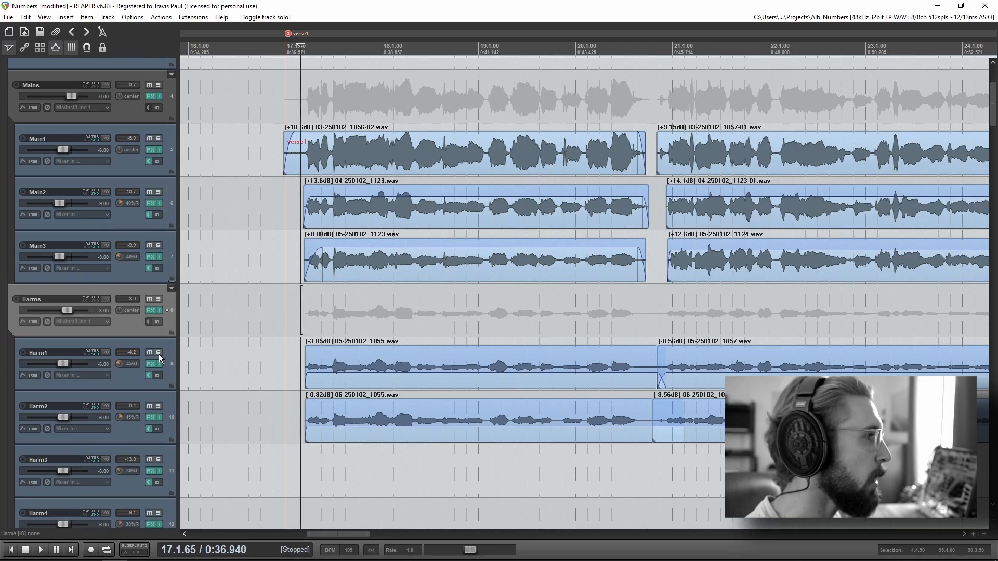
{"action": "left_click_drag", "start_coordinate": [338, 374], "coordinate": [383, 391]}
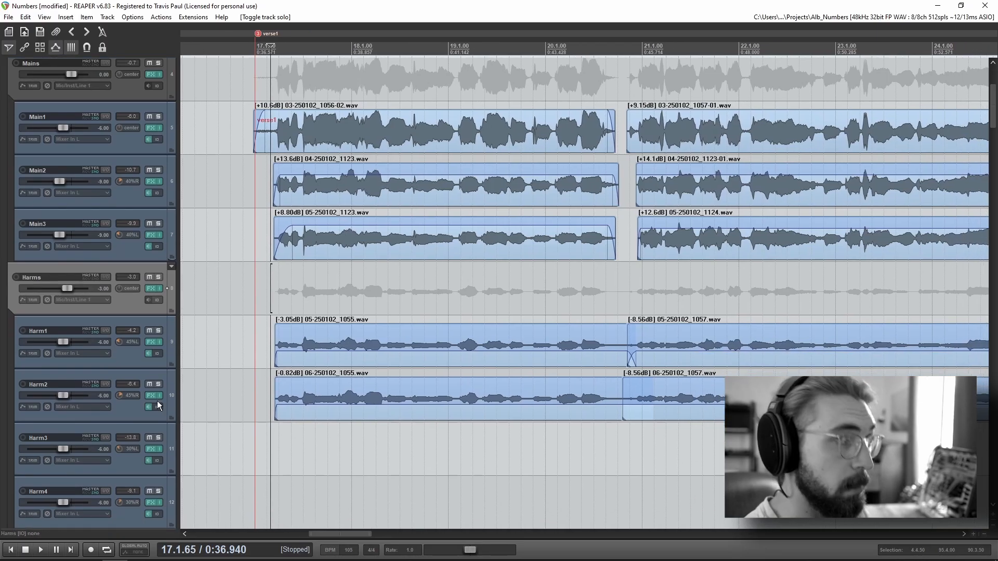
{"action": "left_click", "coordinate": [253, 288]}
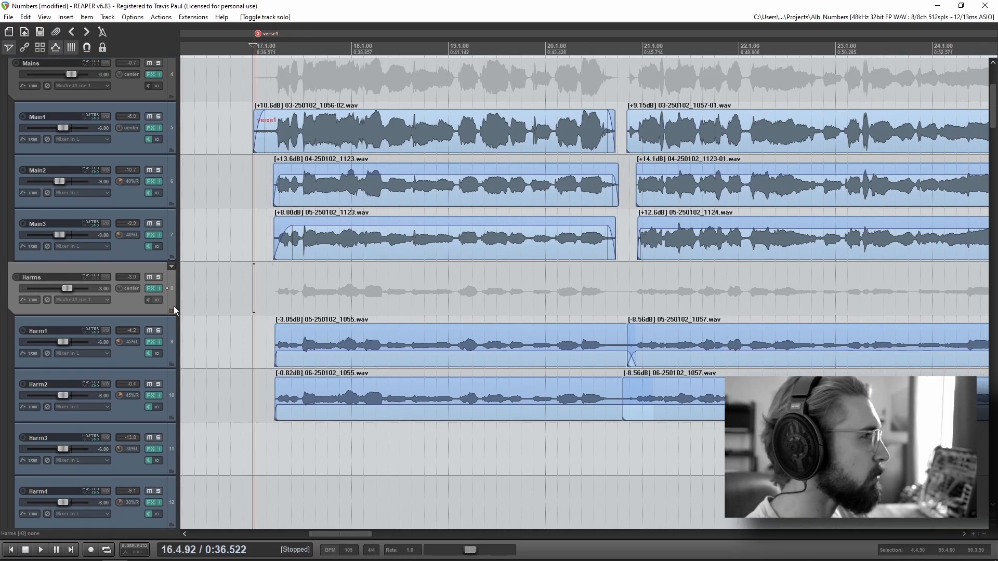
{"action": "left_click", "coordinate": [158, 331]}
{"action": "left_click", "coordinate": [158, 385]}
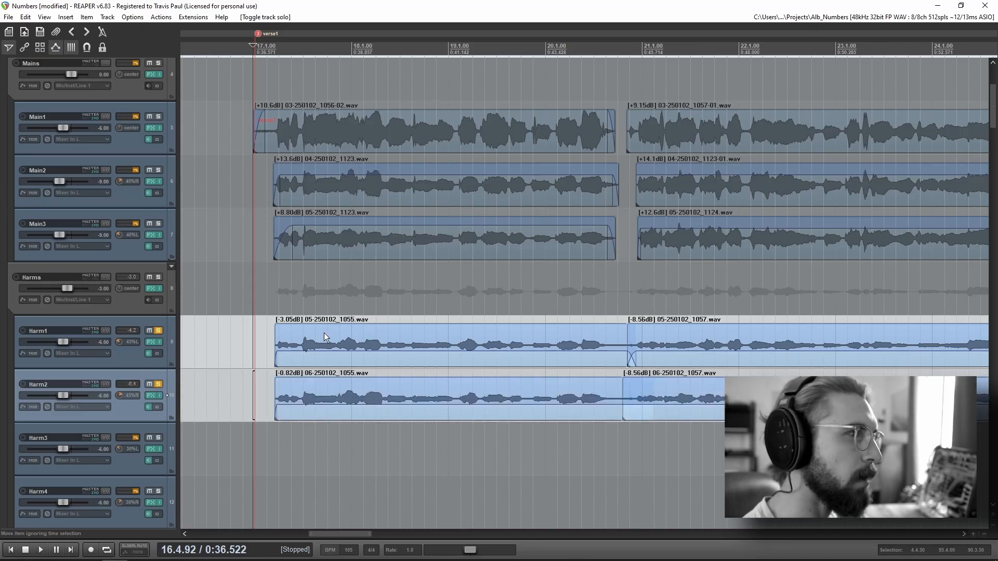
{"action": "left_click", "coordinate": [271, 306]}
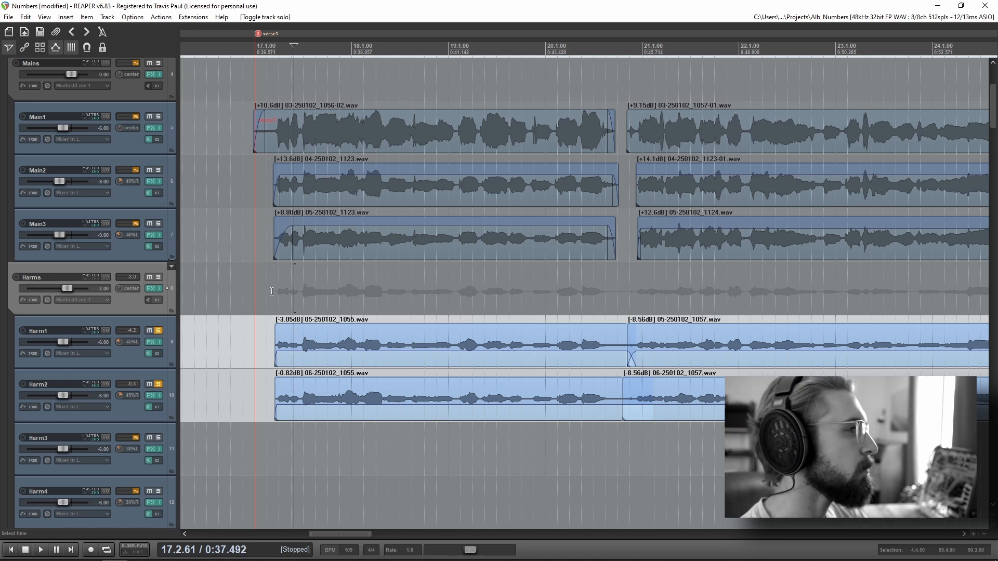
{"action": "key", "text": "space"}
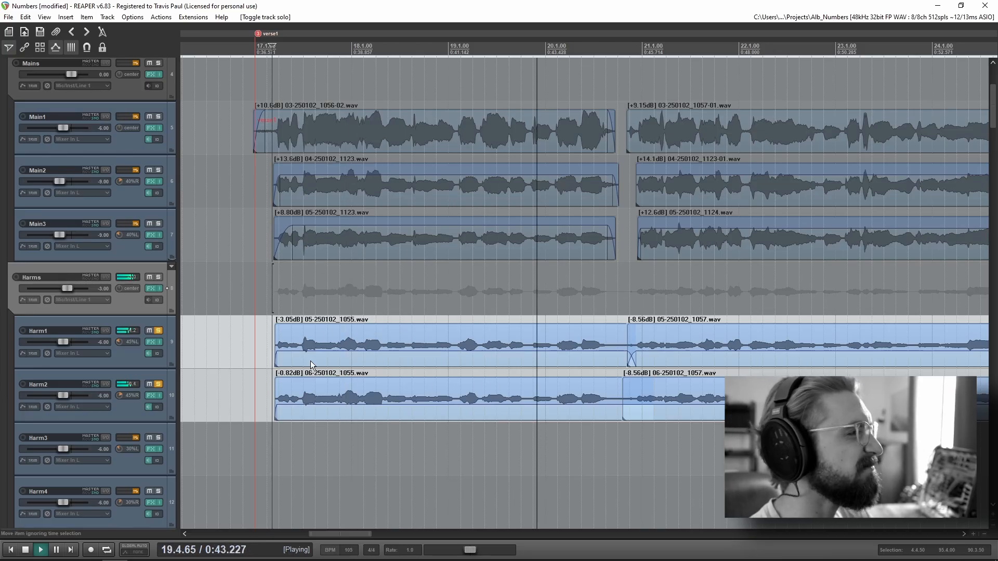
{"action": "key", "text": "space"}
Step: Remove the solos from Harm1 and Harm2 and view the vocal clips from verse1 through the prechor marker
{"action": "left_click", "coordinate": [158, 331]}
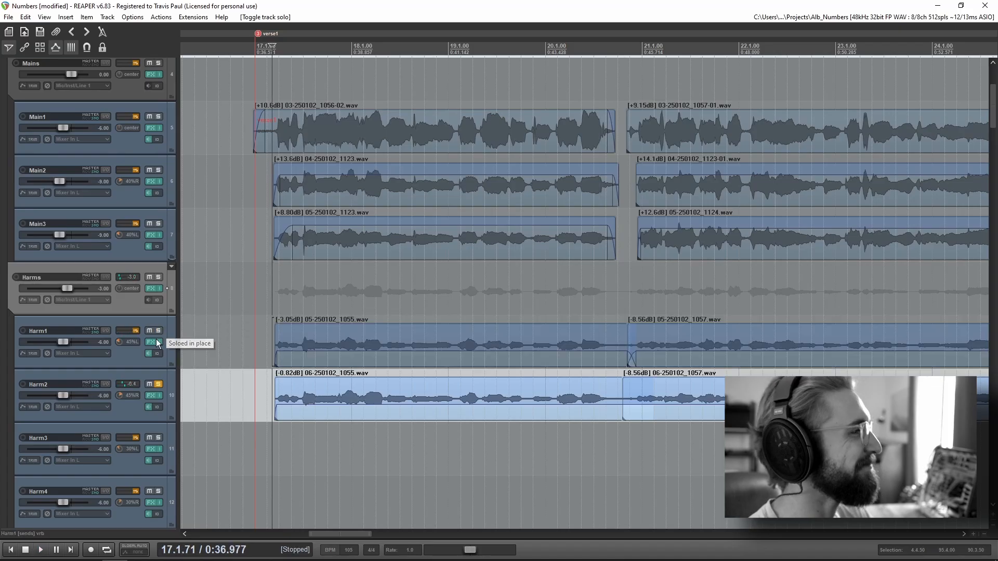
{"action": "left_click", "coordinate": [158, 384]}
{"action": "scroll", "coordinate": [796, 359], "scroll_direction": "left", "scroll_amount": 3}
{"action": "scroll", "coordinate": [796, 359], "scroll_direction": "right", "scroll_amount": 5}
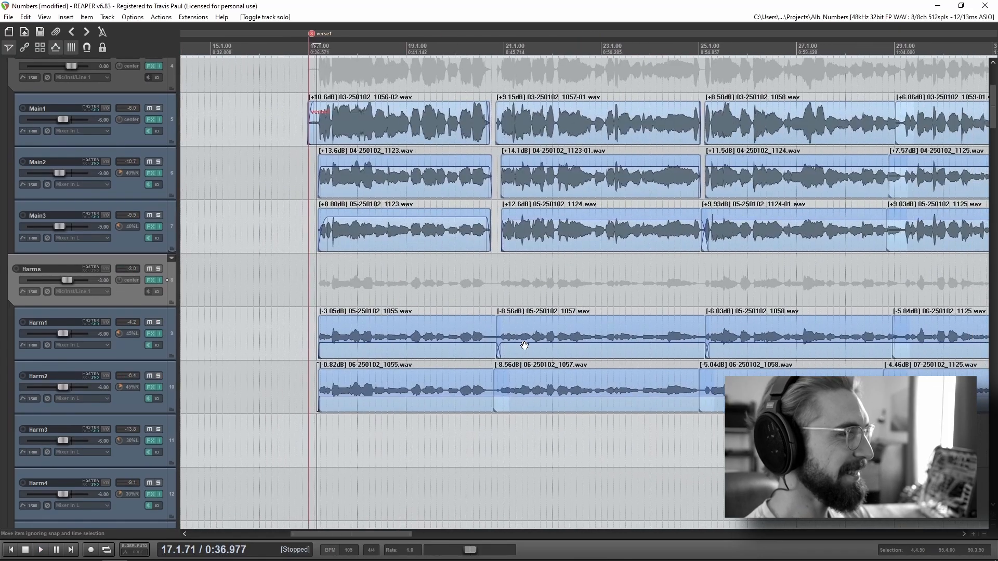
{"action": "scroll", "coordinate": [591, 378], "scroll_direction": "down", "scroll_amount": 5}
{"action": "scroll", "coordinate": [561, 378], "scroll_direction": "up", "scroll_amount": 4}
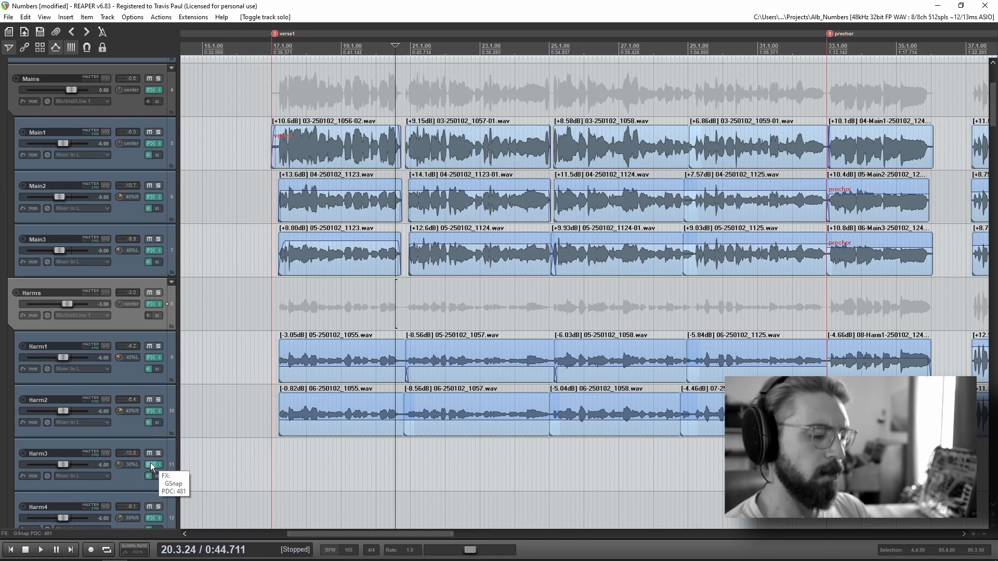
Step: Play the full mix from just before the prechor marker while following the main and harmony vocal clips
{"action": "left_click", "coordinate": [814, 103]}
{"action": "key", "text": "space"}
{"action": "scroll", "coordinate": [854, 242], "scroll_direction": "up", "scroll_amount": 4}
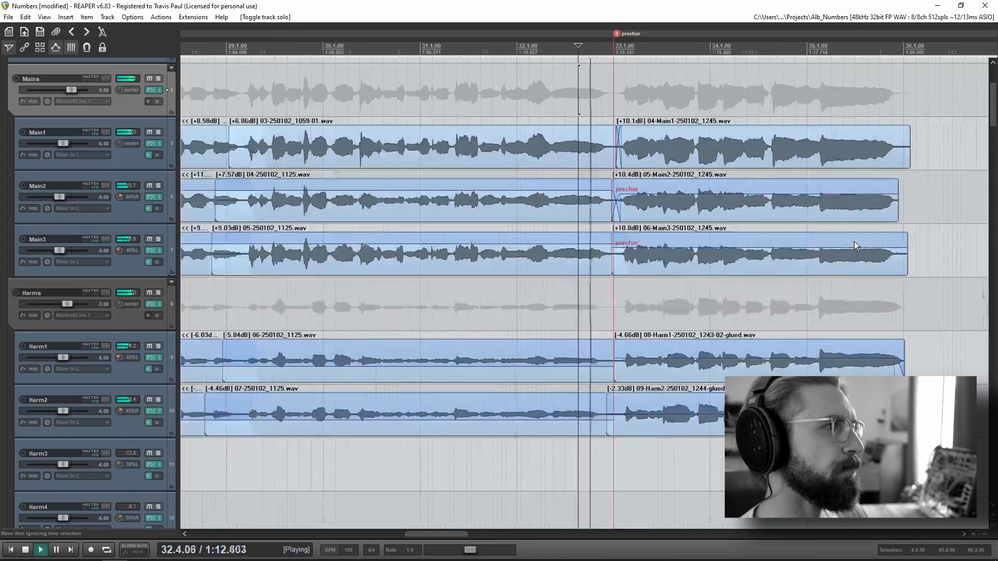
{"action": "left_click_drag", "start_coordinate": [790, 200], "coordinate": [633, 206]}
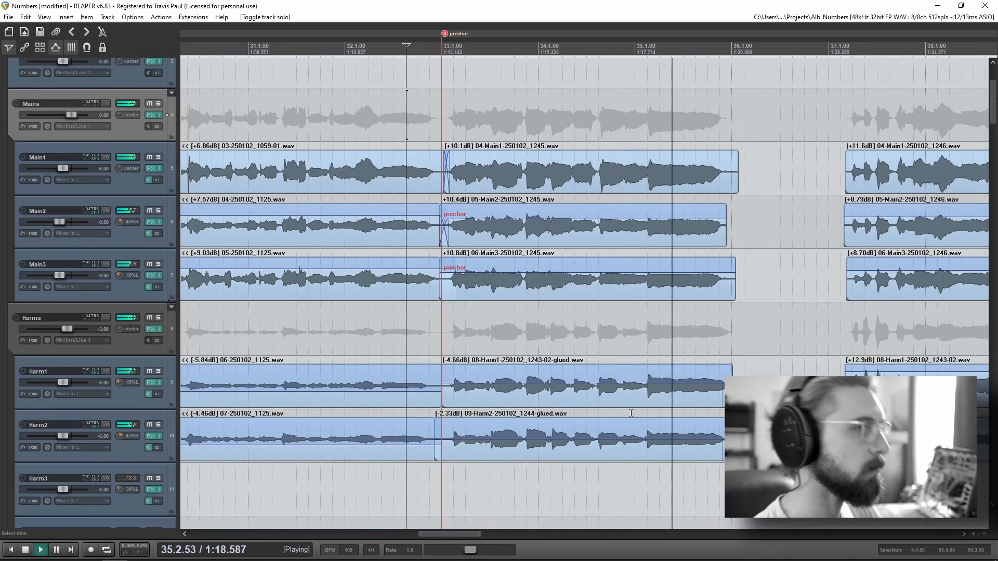
{"action": "left_click_drag", "start_coordinate": [839, 380], "coordinate": [591, 367]}
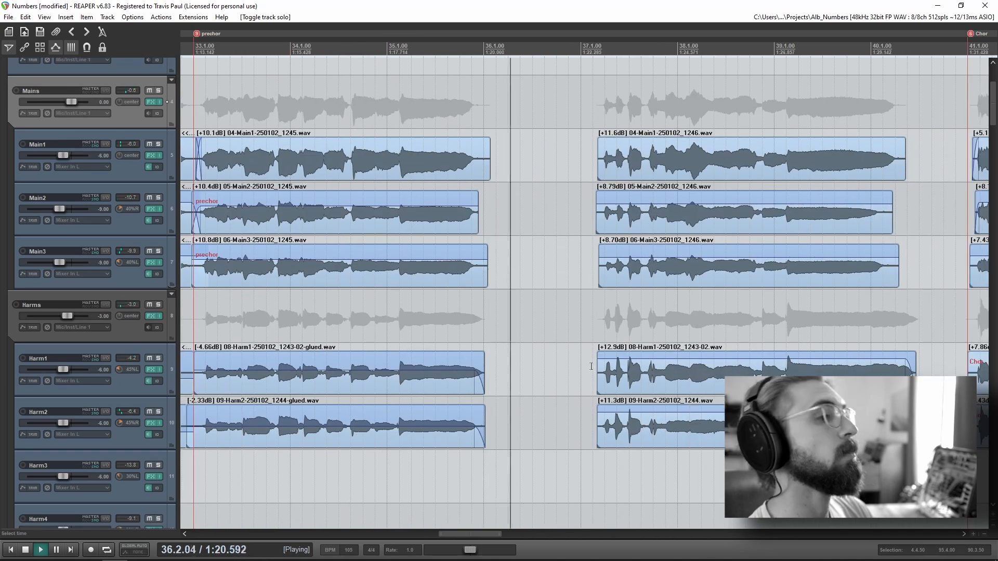
{"action": "scroll", "coordinate": [591, 366], "scroll_direction": "down", "scroll_amount": 2}
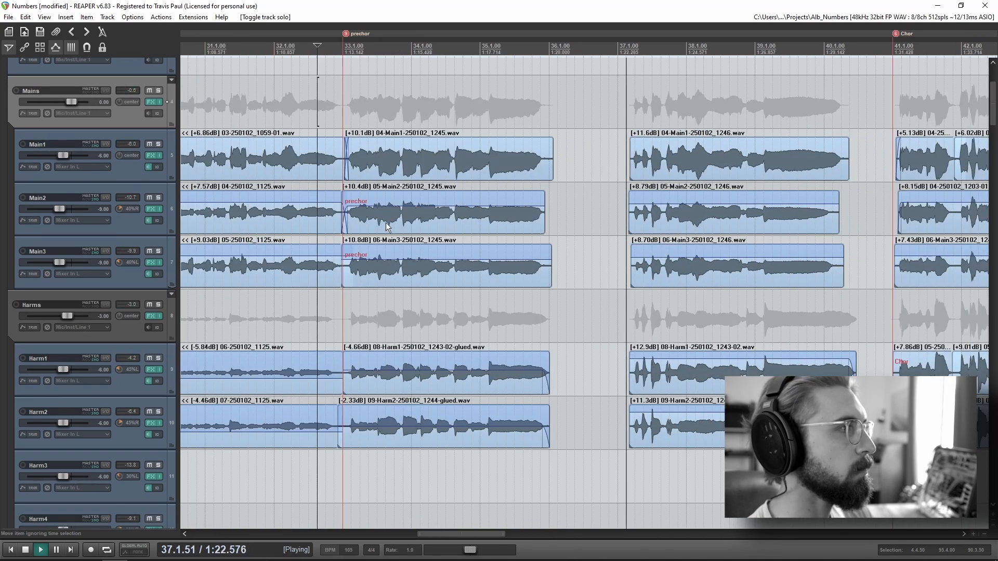
{"action": "key", "text": "space"}
Step: Find the BossaDrums track, solo it and play its CR78 loop from just before the prechor marker
{"action": "scroll", "coordinate": [100, 427], "scroll_direction": "down", "scroll_amount": 15}
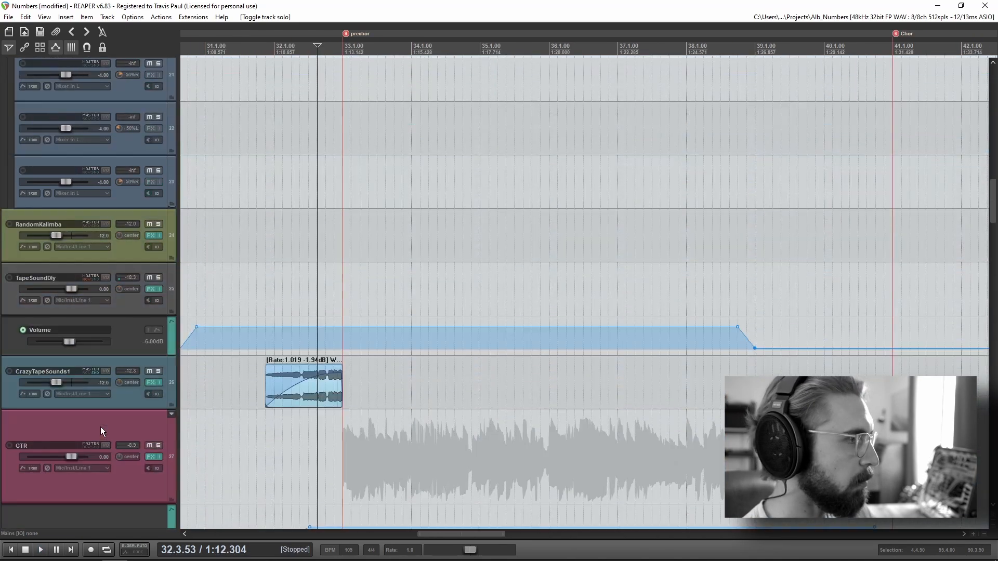
{"action": "scroll", "coordinate": [101, 426], "scroll_direction": "down", "scroll_amount": 8}
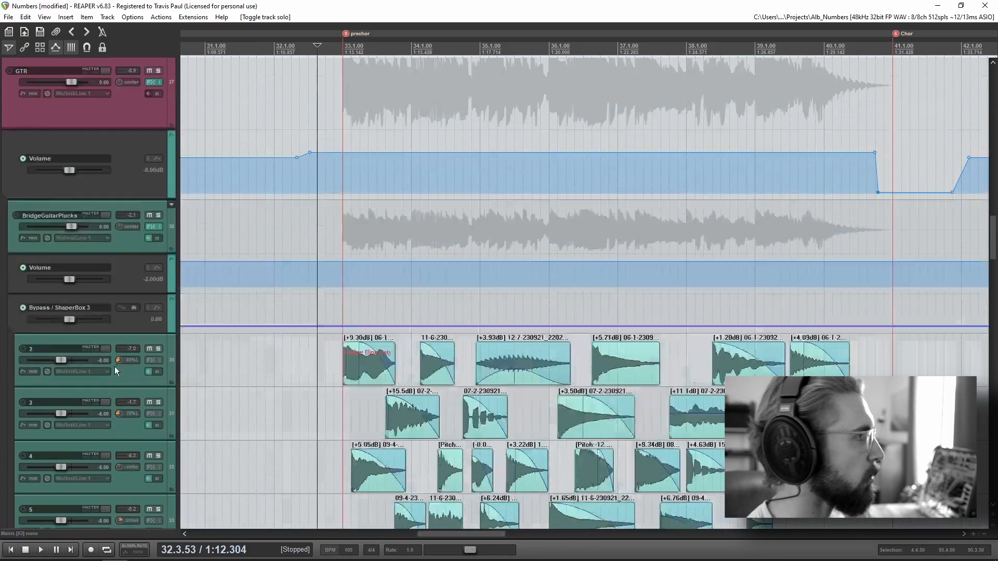
{"action": "scroll", "coordinate": [115, 366], "scroll_direction": "down", "scroll_amount": 20}
{"action": "key", "text": "space"}
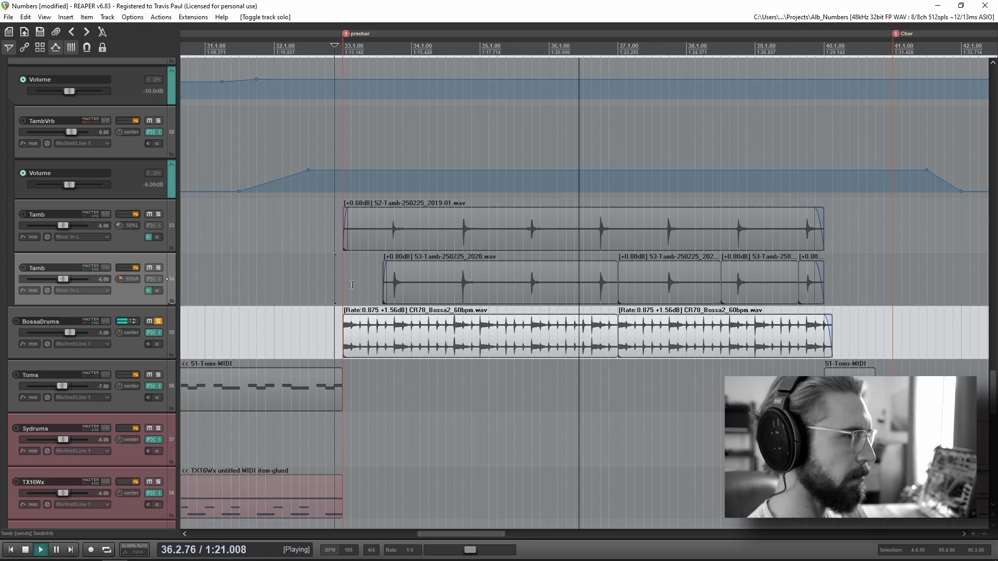
{"action": "key", "text": "space"}
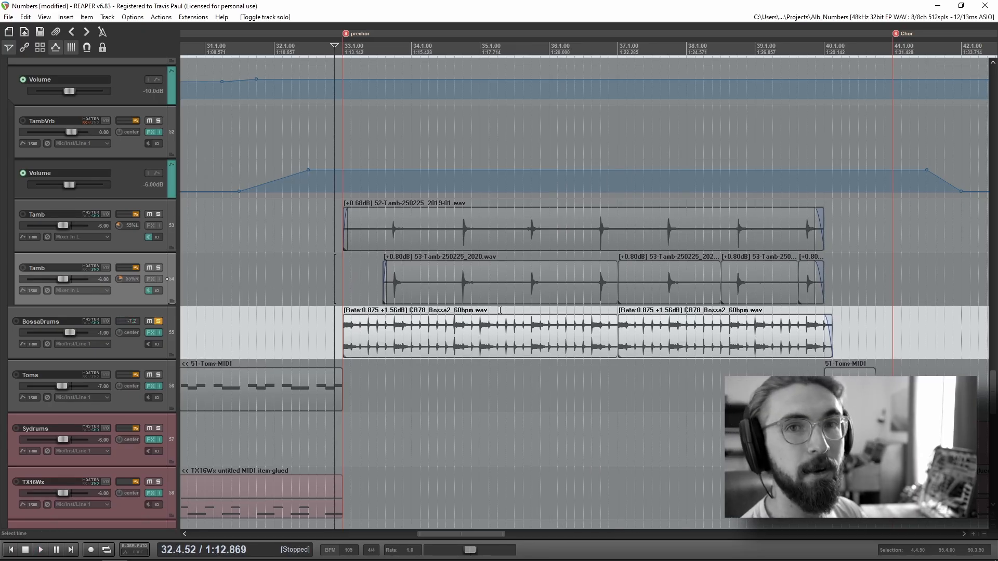
Step: Replay the soloed BossaDrums loop from just before bar 33, and remove its solo before stopping playback
{"action": "scroll", "coordinate": [335, 293], "scroll_direction": "up", "scroll_amount": 5}
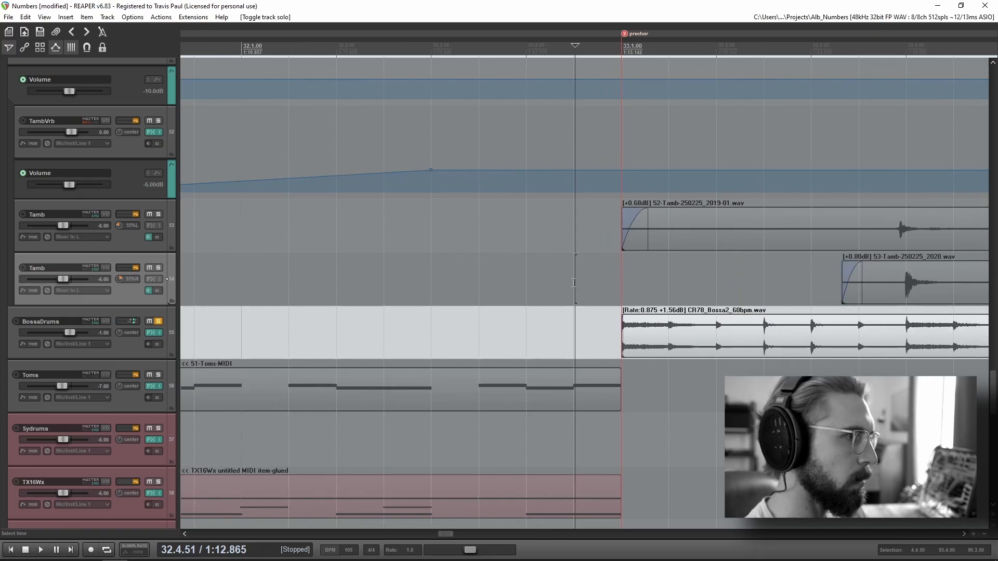
{"action": "key", "text": "space"}
{"action": "scroll", "coordinate": [593, 348], "scroll_direction": "down", "scroll_amount": 3}
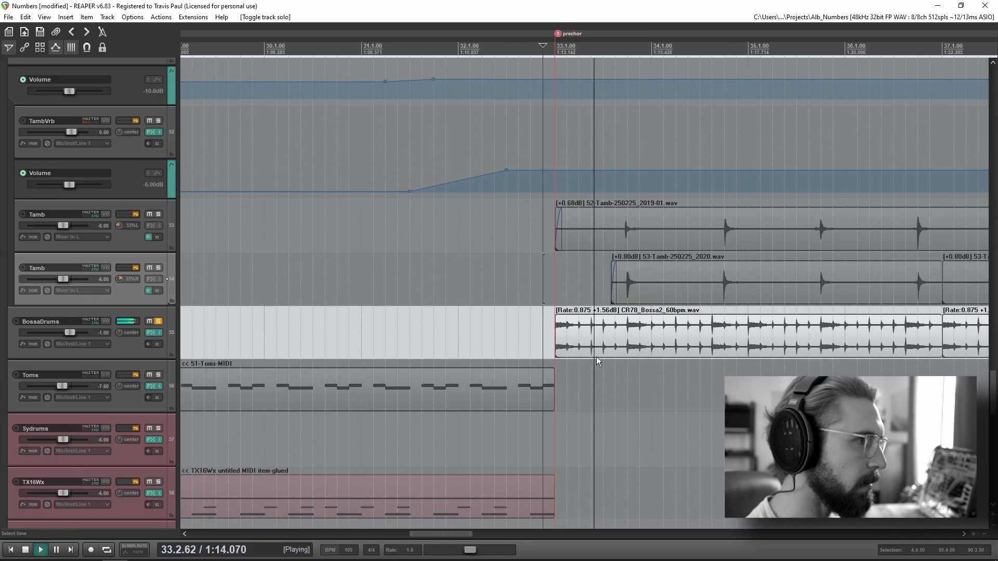
{"action": "scroll", "coordinate": [594, 355], "scroll_direction": "down", "scroll_amount": 2}
{"action": "left_click", "coordinate": [158, 321]}
{"action": "key", "text": "space"}
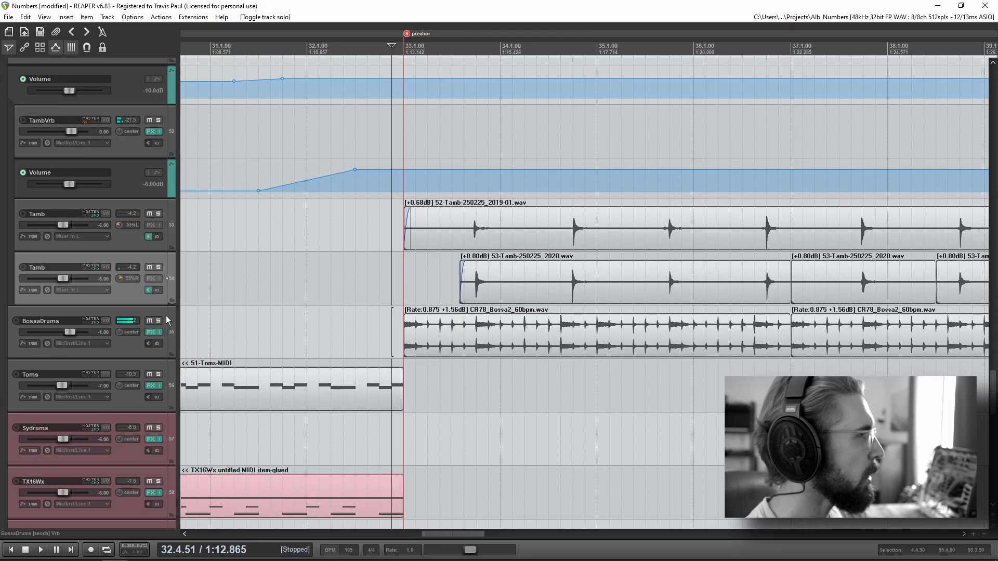
Step: Solo the parent Tamb track alongside BossaDrums and play both from just after the prechor marker
{"action": "scroll", "coordinate": [145, 309], "scroll_direction": "up", "scroll_amount": 3}
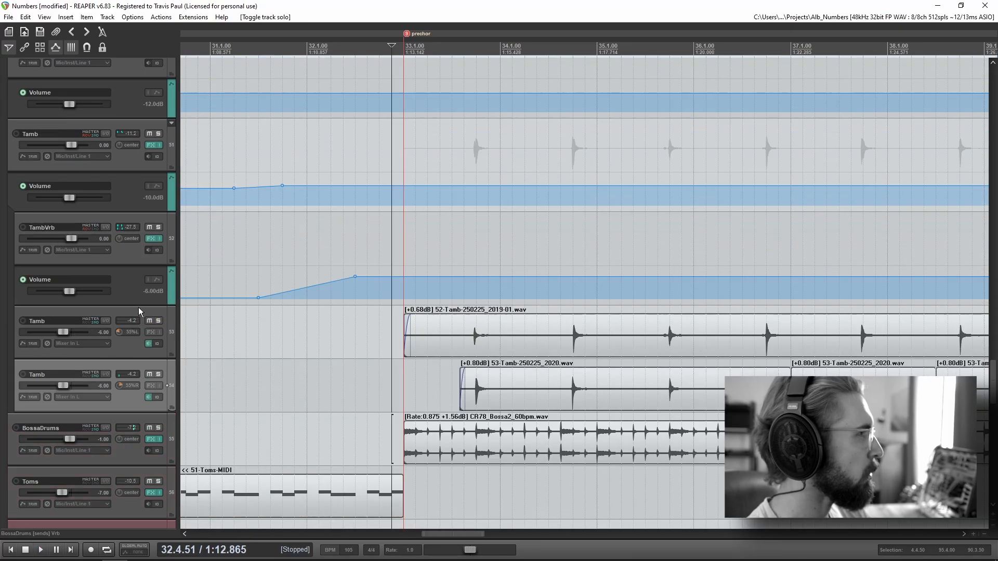
{"action": "left_click", "coordinate": [160, 134]}
{"action": "left_click", "coordinate": [443, 250]}
{"action": "key", "text": "space"}
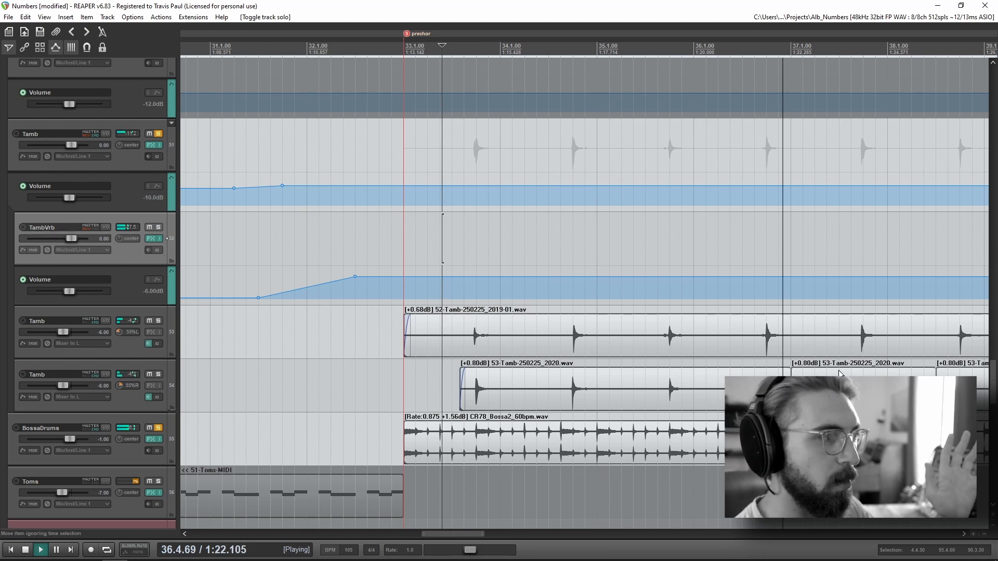
{"action": "scroll", "coordinate": [833, 370], "scroll_direction": "down", "scroll_amount": 2}
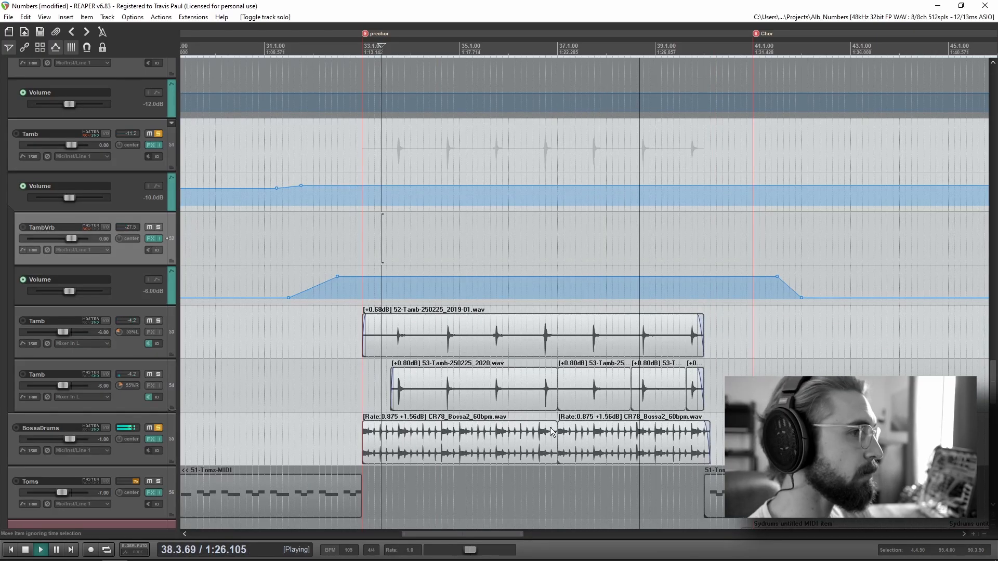
Step: Examine the layered BridgeGuitarPlucks clips and play them briefly from just before the prechor marker
{"action": "scroll", "coordinate": [115, 348], "scroll_direction": "up", "scroll_amount": 5}
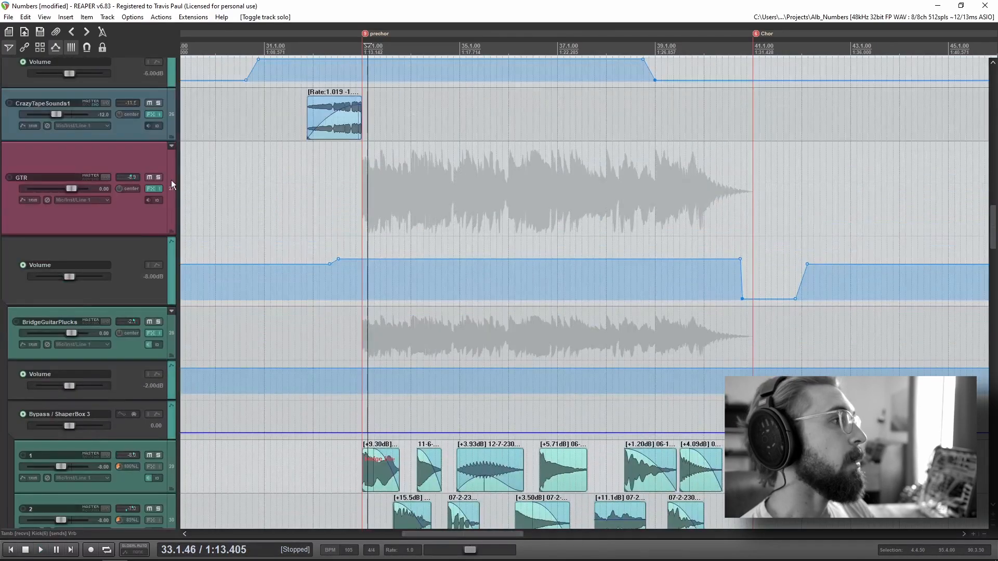
{"action": "scroll", "coordinate": [106, 288], "scroll_direction": "down", "scroll_amount": 5}
{"action": "scroll", "coordinate": [814, 331], "scroll_direction": "up", "scroll_amount": 2}
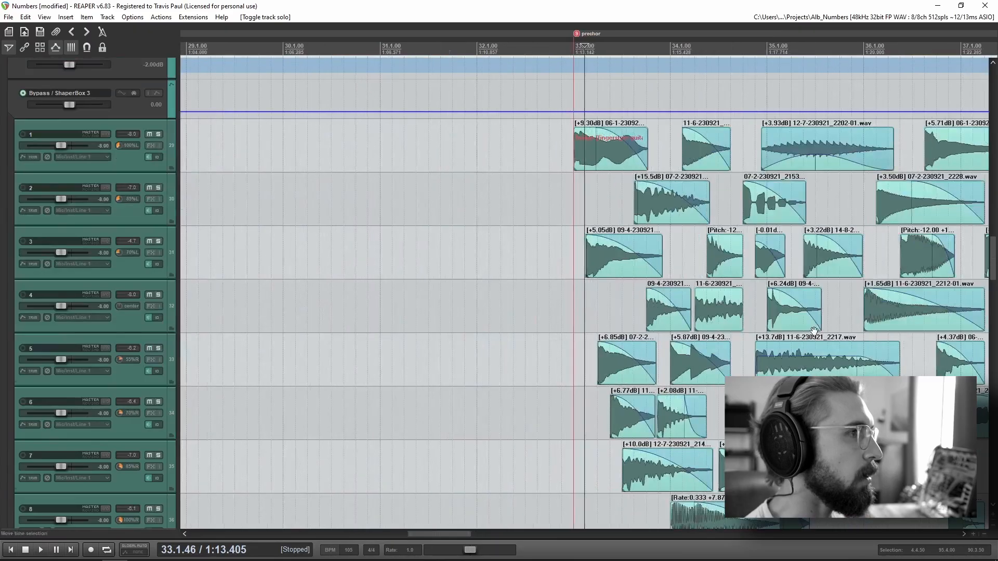
{"action": "left_click_drag", "start_coordinate": [814, 331], "coordinate": [613, 339]}
{"action": "left_click", "coordinate": [366, 166]}
{"action": "scroll", "coordinate": [575, 364], "scroll_direction": "down", "scroll_amount": 1}
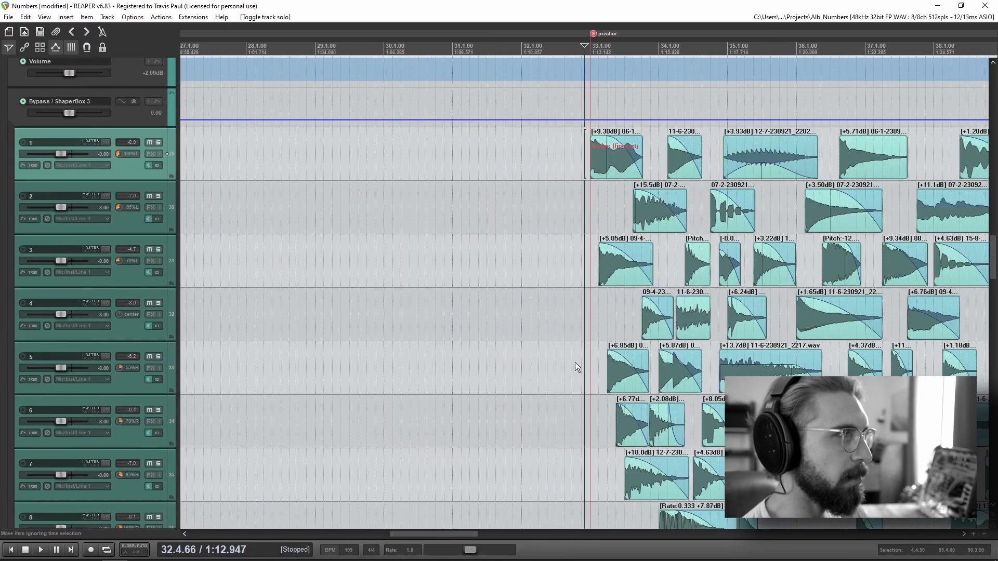
{"action": "left_click_drag", "start_coordinate": [779, 358], "coordinate": [530, 330]}
{"action": "left_click", "coordinate": [321, 177]}
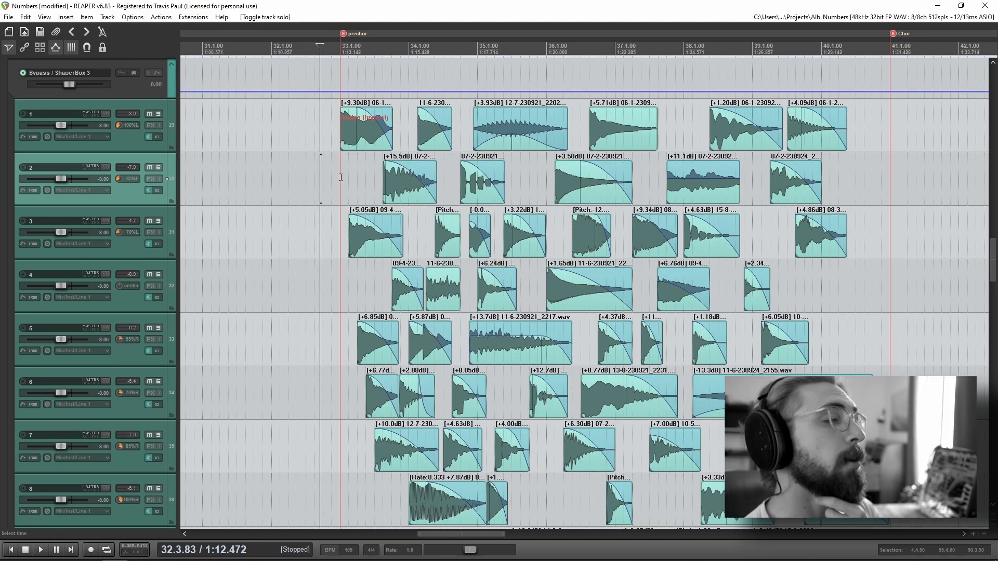
{"action": "left_click", "coordinate": [335, 126]}
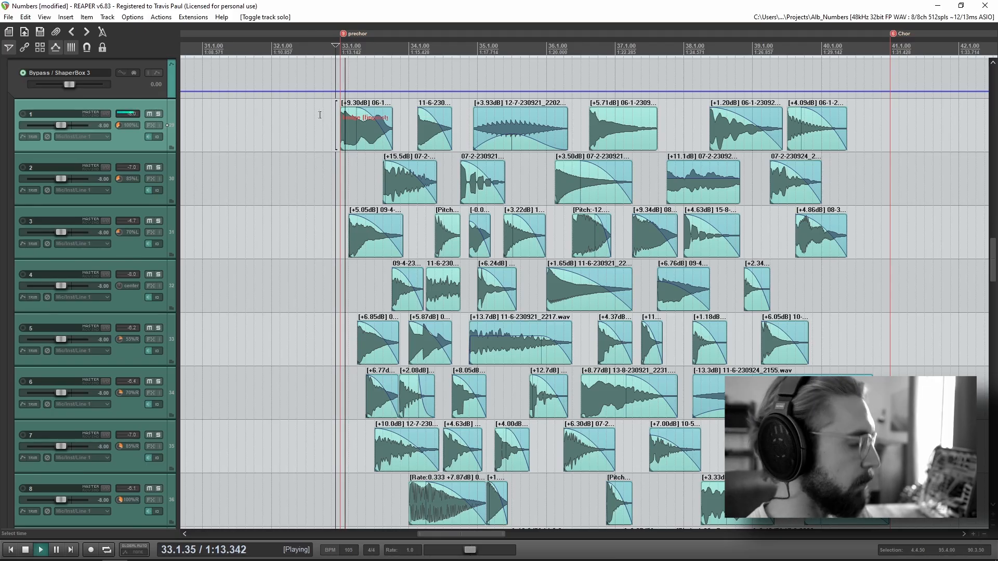
{"action": "key", "text": "space"}
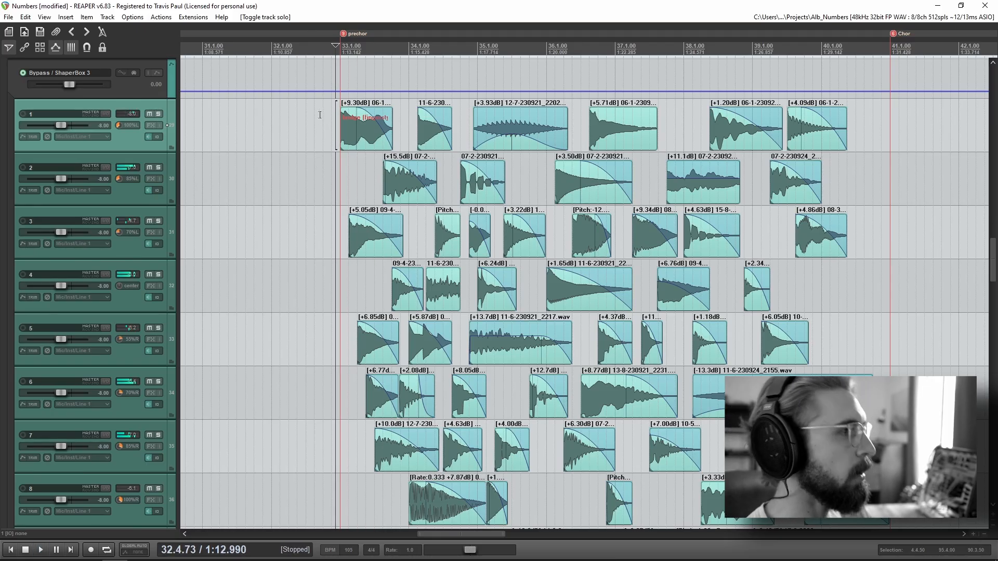
Step: Look over the layered guitar pluck clips, select them all from the prechor to the Chor marker, and clear the selection
{"action": "scroll", "coordinate": [333, 124], "scroll_direction": "up", "scroll_amount": 5}
{"action": "left_click_drag", "start_coordinate": [749, 219], "coordinate": [472, 201]}
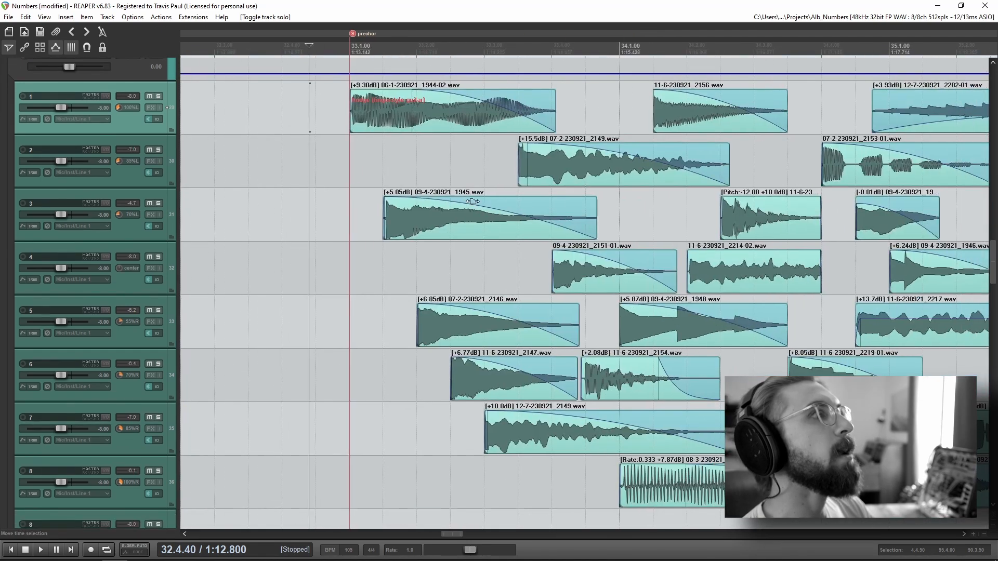
{"action": "left_click_drag", "start_coordinate": [327, 125], "coordinate": [245, 146]}
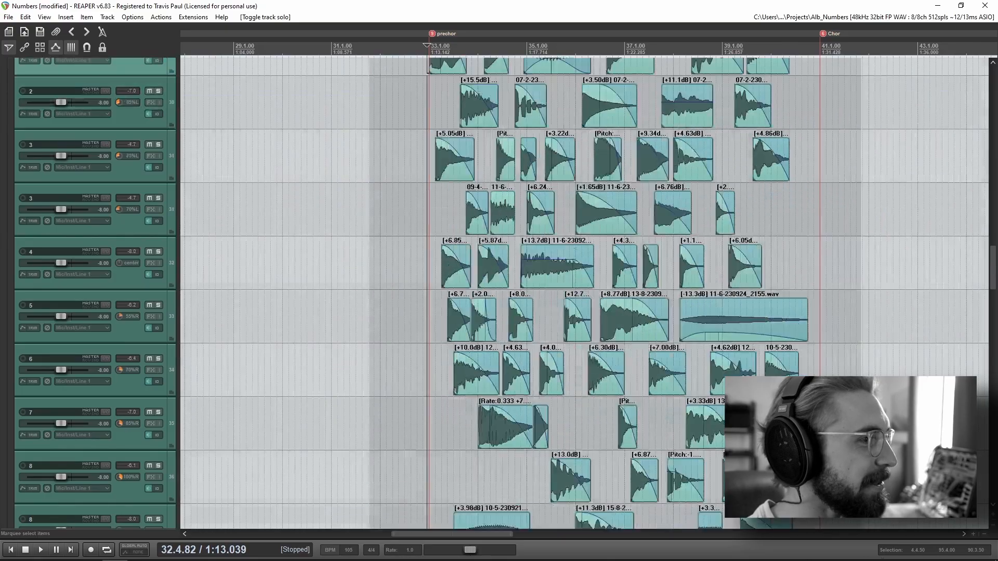
{"action": "left_click_drag", "start_coordinate": [862, 528], "coordinate": [858, 478]}
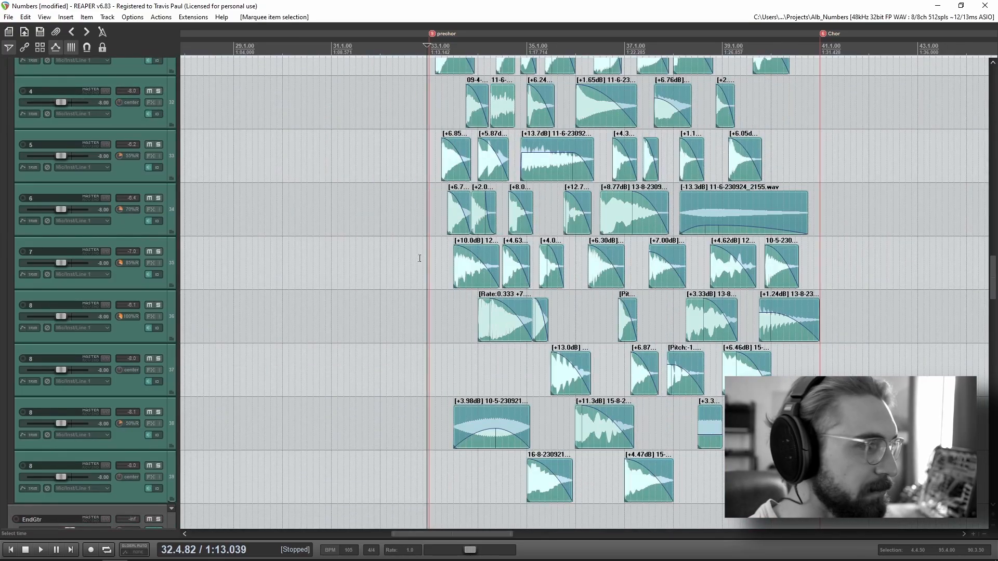
{"action": "right_click", "coordinate": [599, 427]}
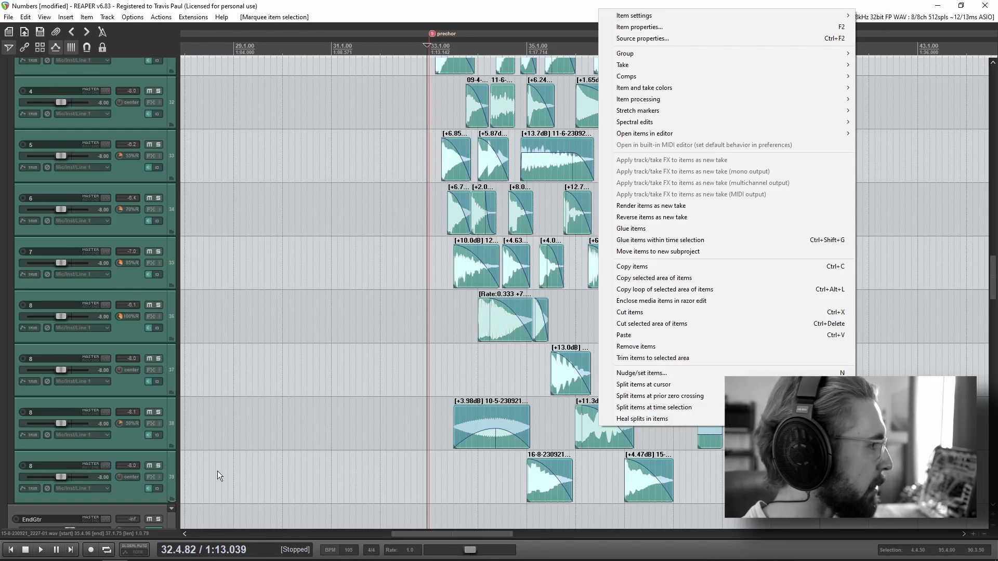
{"action": "left_click", "coordinate": [904, 225]}
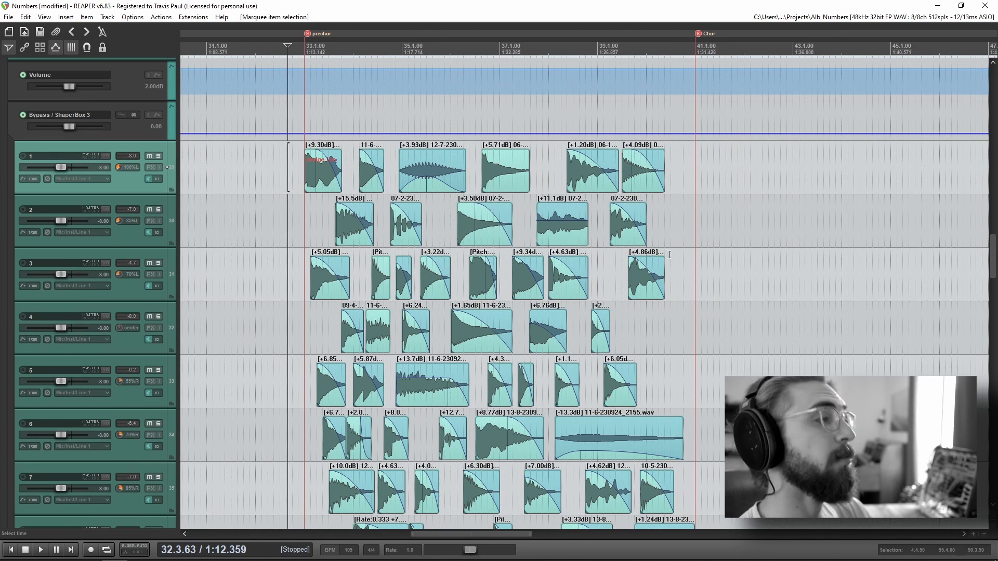
Step: Examine how the guitar pluck clips are staggered across the numbered tracks between the prechor and Chor markers
{"action": "left_click", "coordinate": [298, 162]}
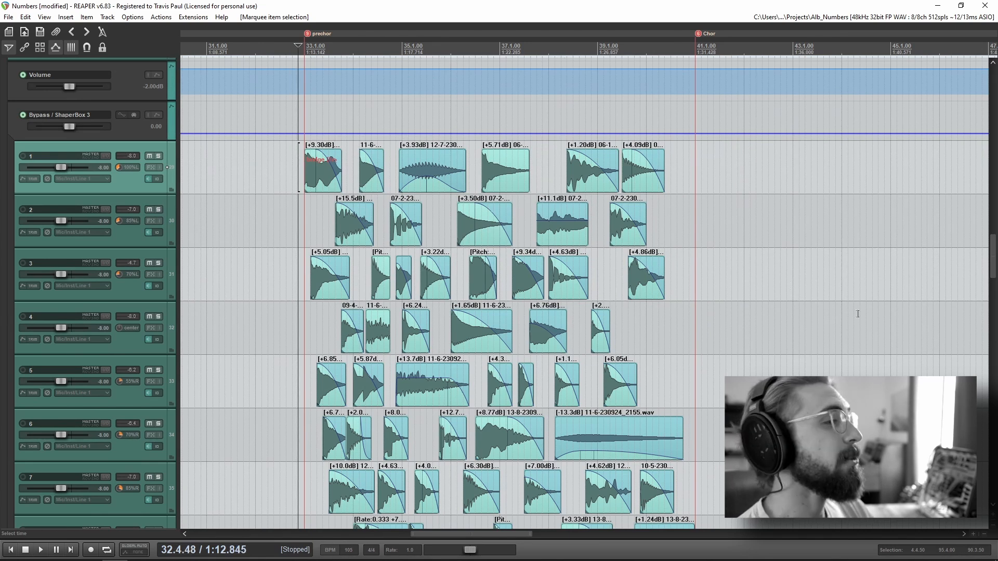
{"action": "scroll", "coordinate": [858, 311], "scroll_direction": "up", "scroll_amount": 3}
{"action": "left_click_drag", "start_coordinate": [710, 262], "coordinate": [318, 221]}
{"action": "left_click_drag", "start_coordinate": [511, 258], "coordinate": [531, 268]}
{"action": "scroll", "coordinate": [530, 269], "scroll_direction": "down", "scroll_amount": 4}
{"action": "left_click_drag", "start_coordinate": [778, 319], "coordinate": [714, 308]}
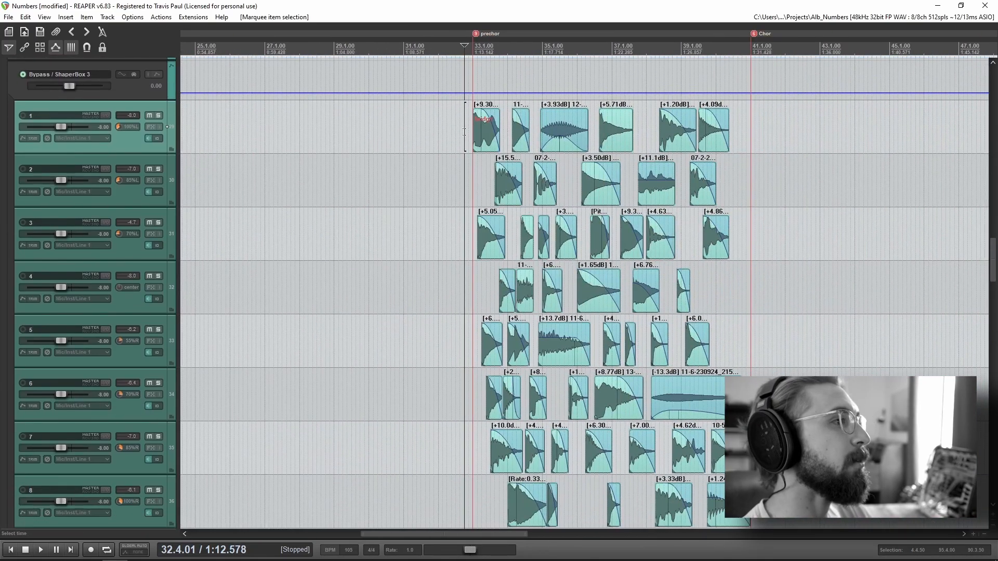
{"action": "scroll", "coordinate": [826, 347], "scroll_direction": "up", "scroll_amount": 4}
{"action": "left_click_drag", "start_coordinate": [864, 329], "coordinate": [545, 323]}
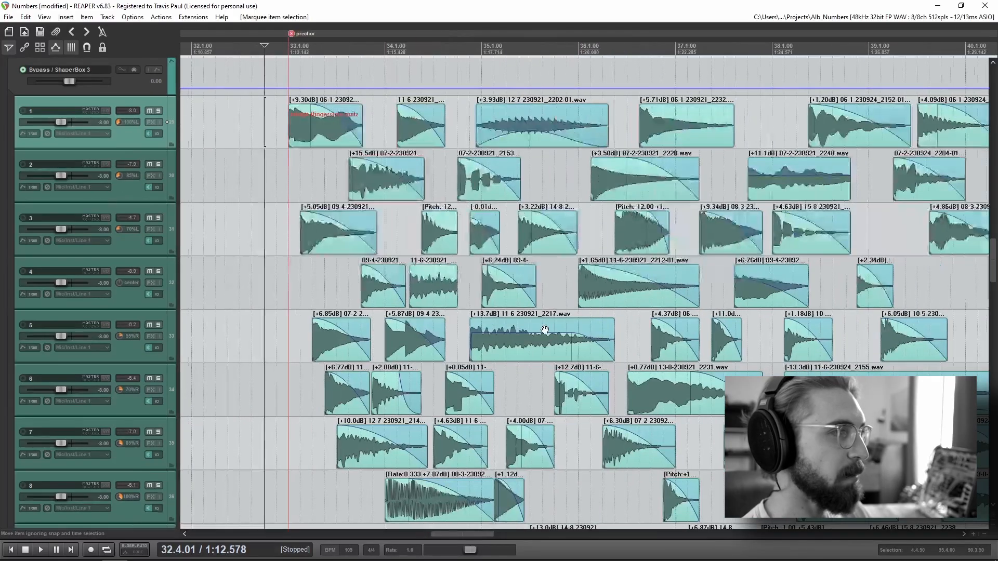
{"action": "scroll", "coordinate": [545, 323], "scroll_direction": "down", "scroll_amount": 3}
{"action": "left_click_drag", "start_coordinate": [765, 265], "coordinate": [542, 277]}
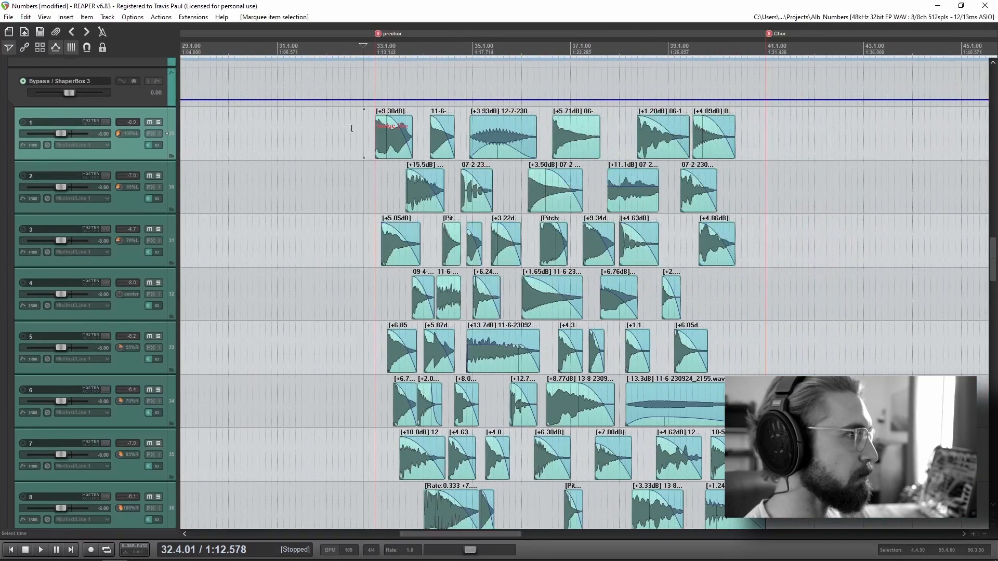
Step: Play the soloed GTR group from just before the prechor marker, select its parent track and stop playback
{"action": "scroll", "coordinate": [85, 290], "scroll_direction": "up", "scroll_amount": 5}
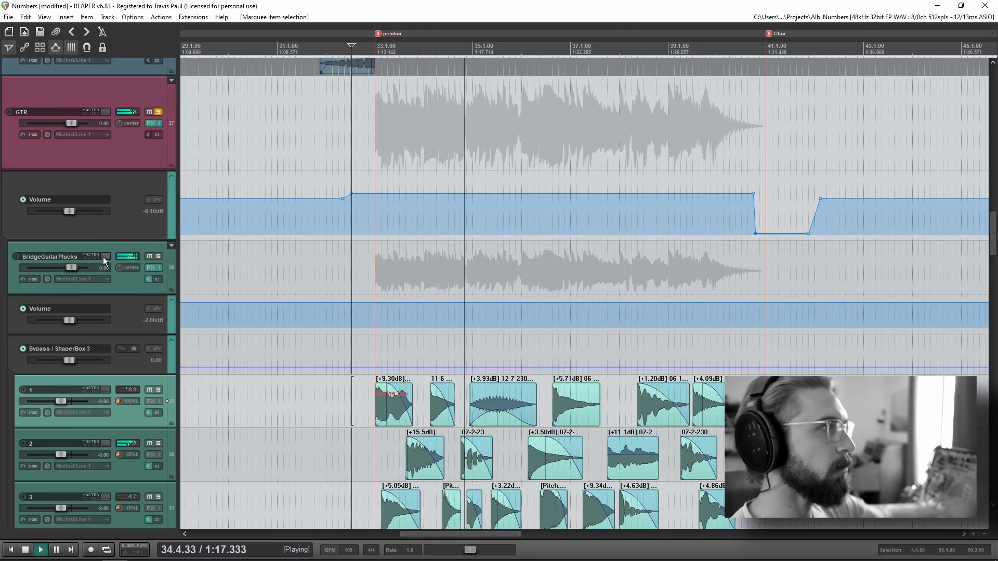
{"action": "scroll", "coordinate": [103, 257], "scroll_direction": "up", "scroll_amount": 1}
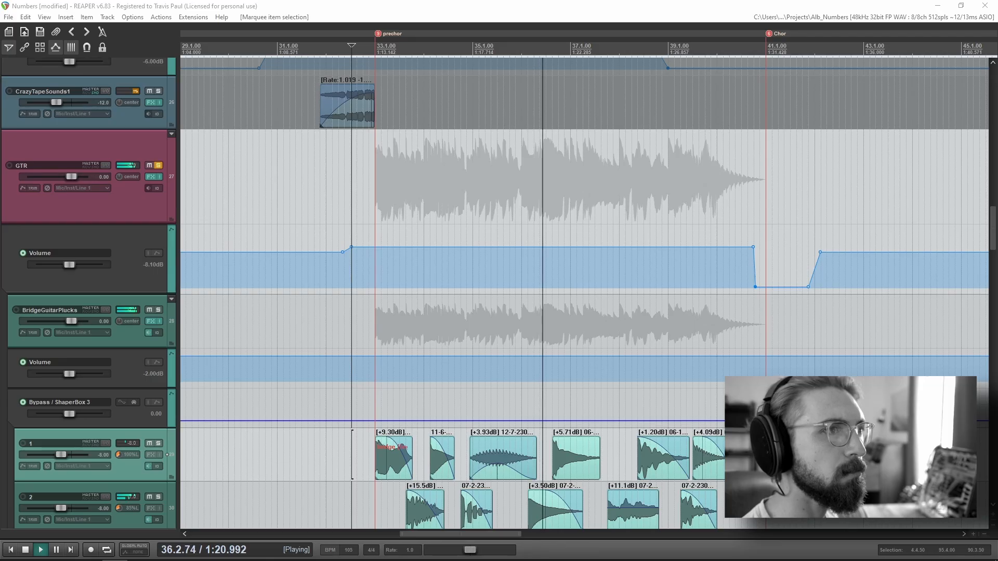
{"action": "left_click", "coordinate": [92, 209]}
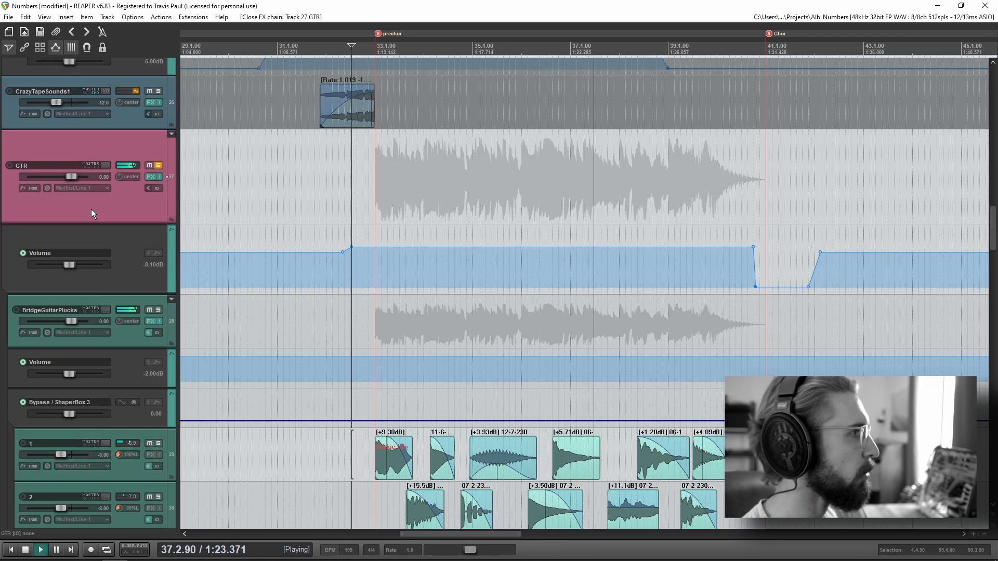
{"action": "key", "text": "space"}
Step: View the ShaperBox 3 filter in the BridgeGuitarPlucks effects chain while playing the prechorus plucks, and close the effects window
{"action": "left_click", "coordinate": [418, 220]}
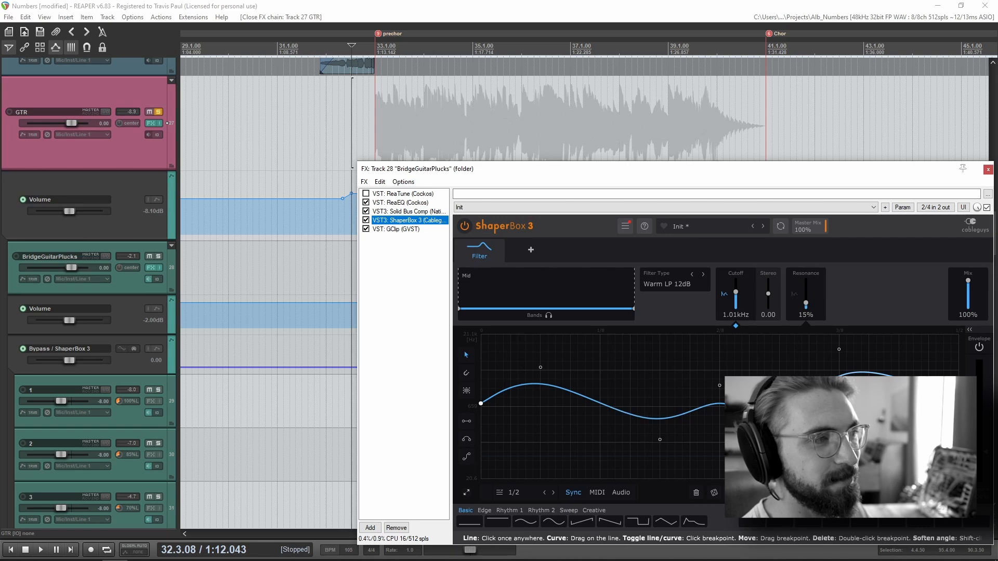
{"action": "left_click_drag", "start_coordinate": [658, 172], "coordinate": [608, 80]}
{"action": "key", "text": "space"}
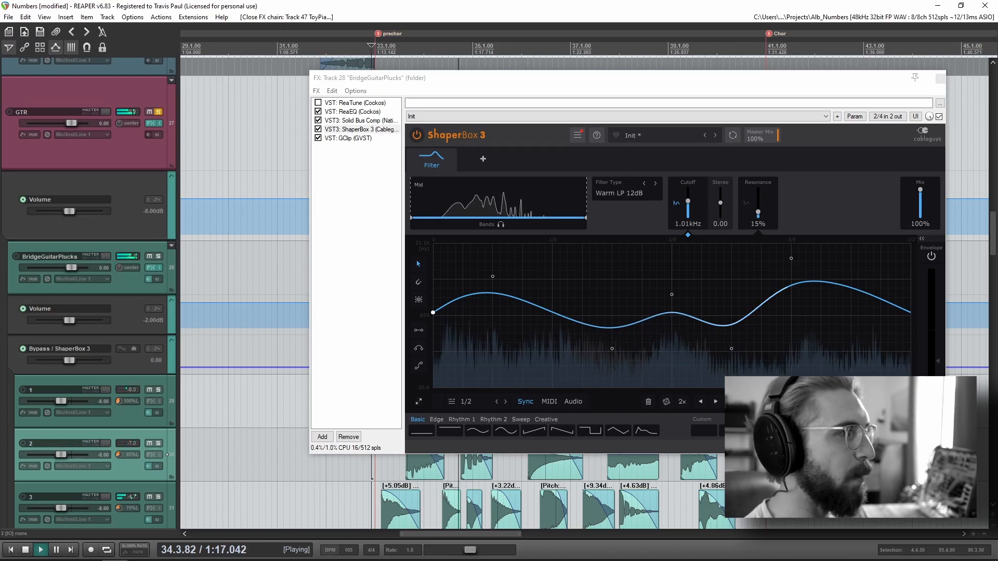
{"action": "left_click_drag", "start_coordinate": [554, 83], "coordinate": [494, 87]}
{"action": "key", "text": "space"}
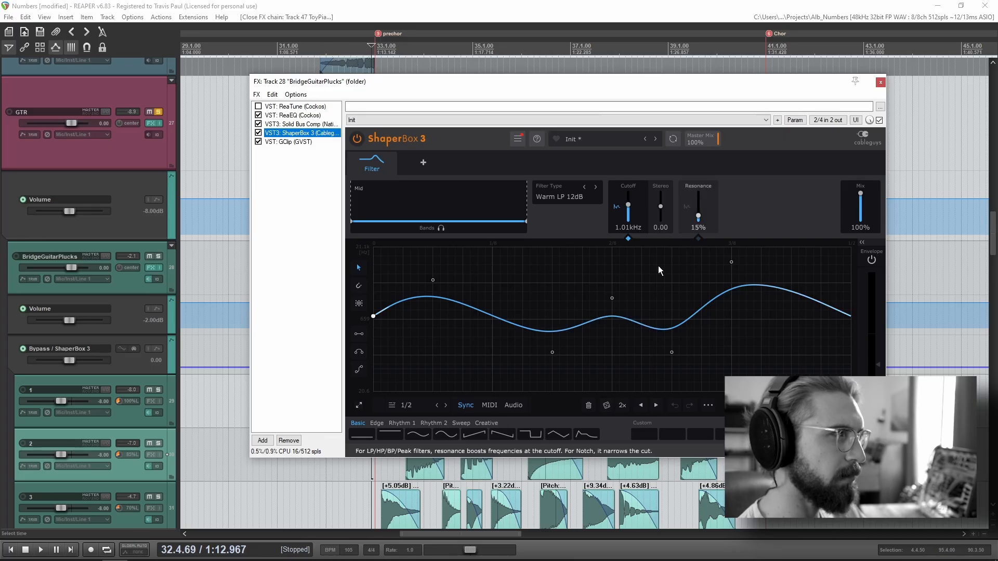
{"action": "left_click_drag", "start_coordinate": [703, 84], "coordinate": [652, 99]}
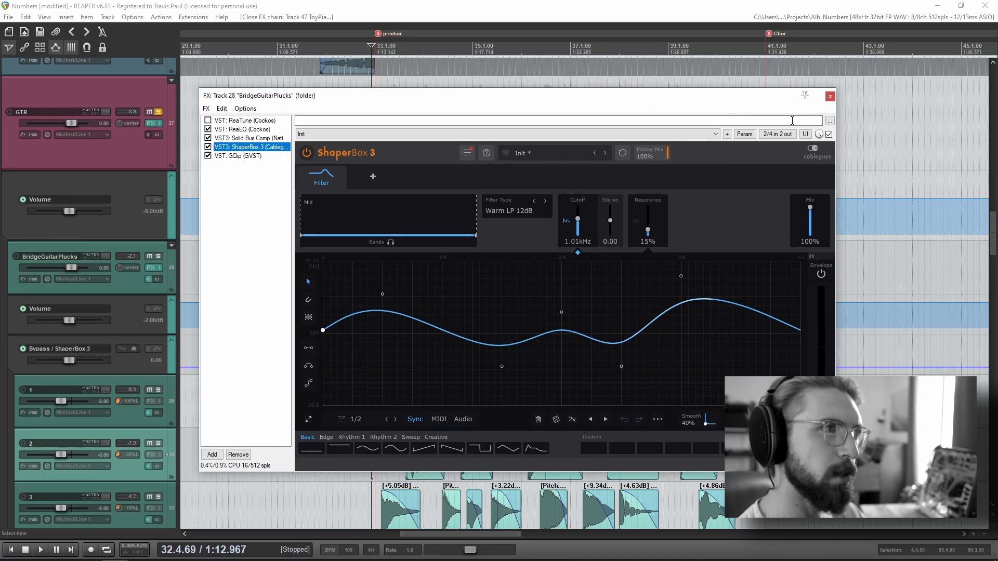
{"action": "left_click", "coordinate": [830, 98]}
Step: Replay the soloed guitar plucks from just before the prechor marker with their individual tracks in view, and stop playback
{"action": "left_click", "coordinate": [367, 400]}
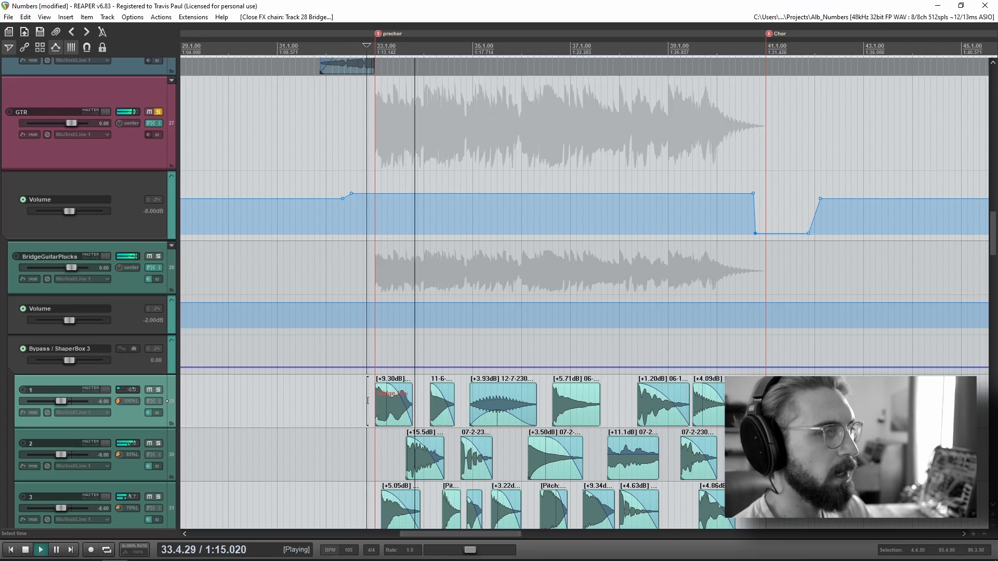
{"action": "scroll", "coordinate": [48, 400], "scroll_direction": "down", "scroll_amount": 4}
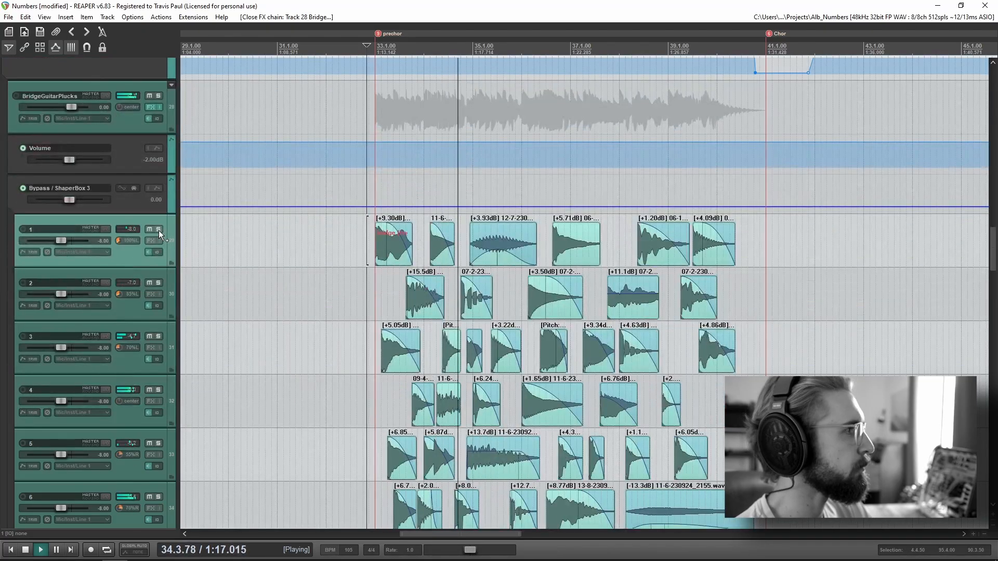
{"action": "key", "text": "space"}
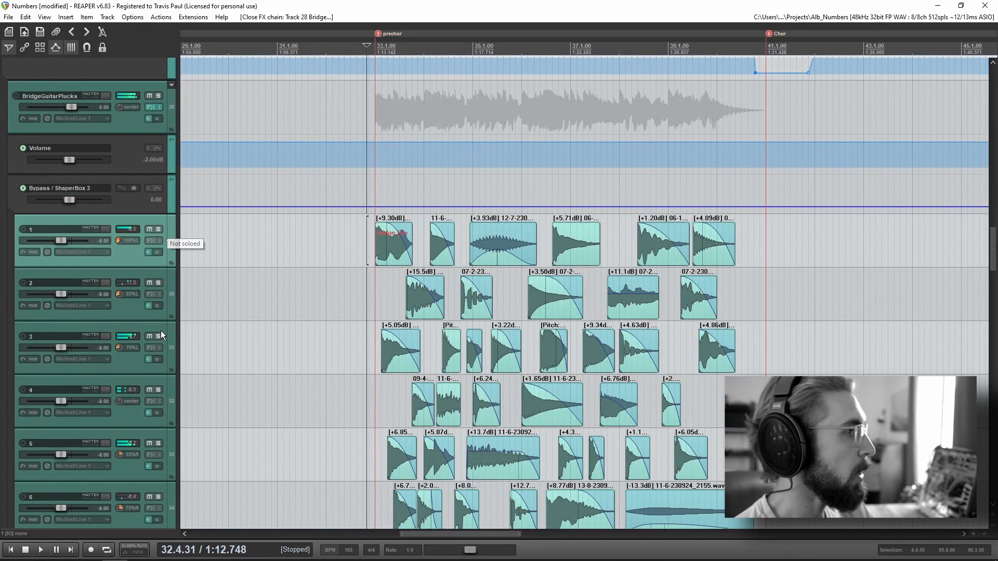
Step: Examine the pan settings of the numbered pluck tracks from track 1 down to the last track named 8
{"action": "scroll", "coordinate": [488, 370], "scroll_direction": "down", "scroll_amount": 2}
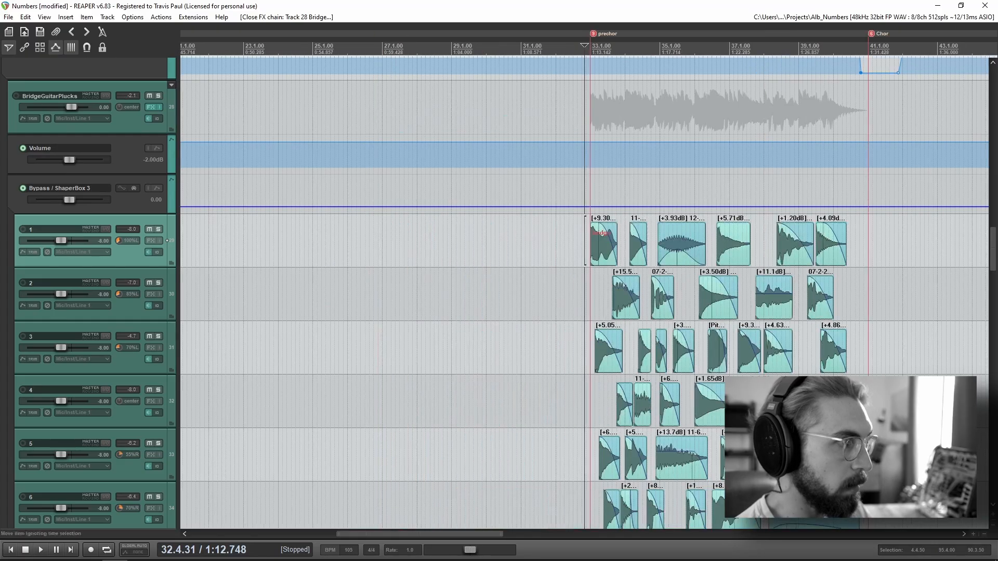
{"action": "left_click_drag", "start_coordinate": [792, 419], "coordinate": [551, 99]}
{"action": "left_click", "coordinate": [390, 351]}
{"action": "scroll", "coordinate": [390, 351], "scroll_direction": "up", "scroll_amount": 4}
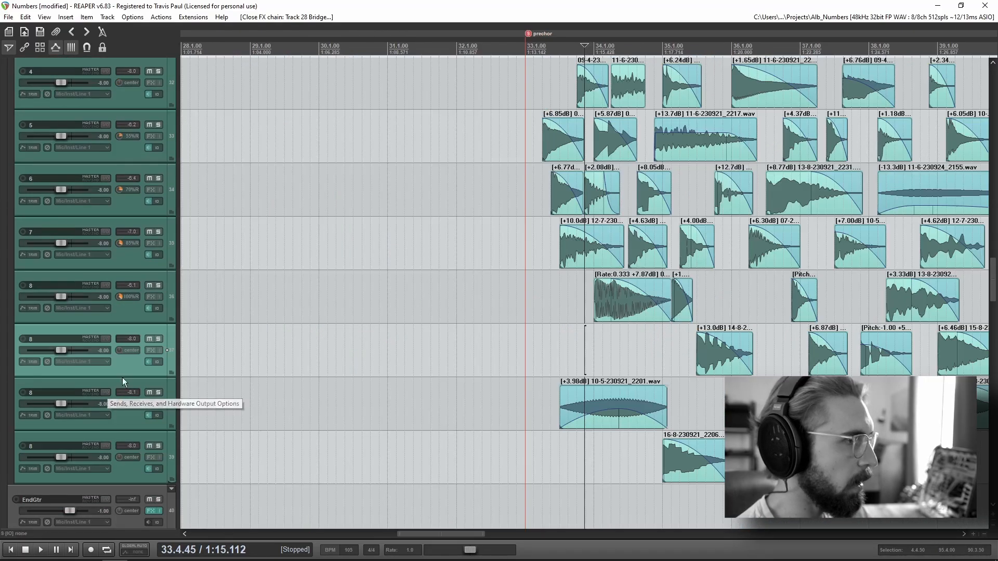
{"action": "left_click_drag", "start_coordinate": [772, 349], "coordinate": [565, 387]}
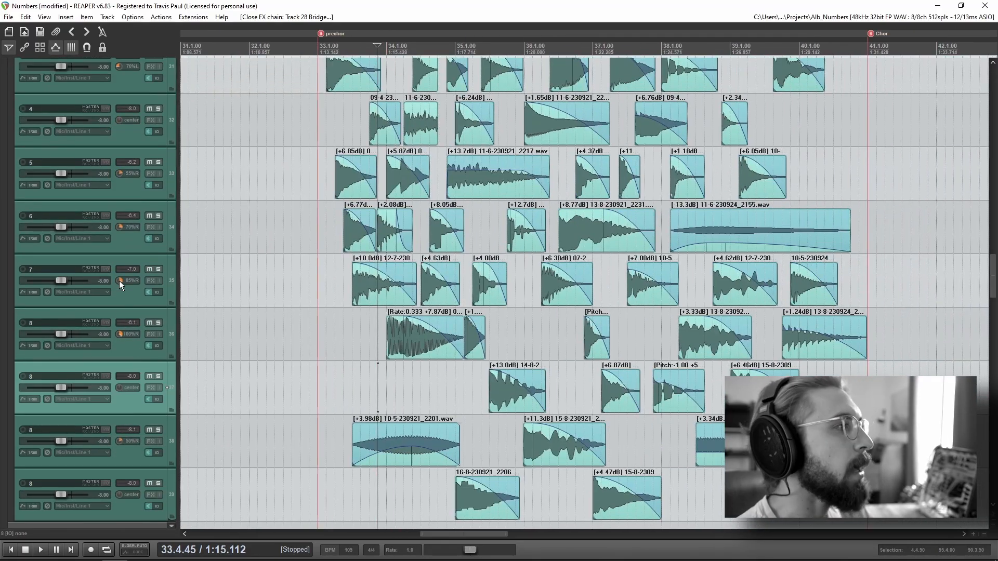
{"action": "scroll", "coordinate": [120, 280], "scroll_direction": "up", "scroll_amount": 3}
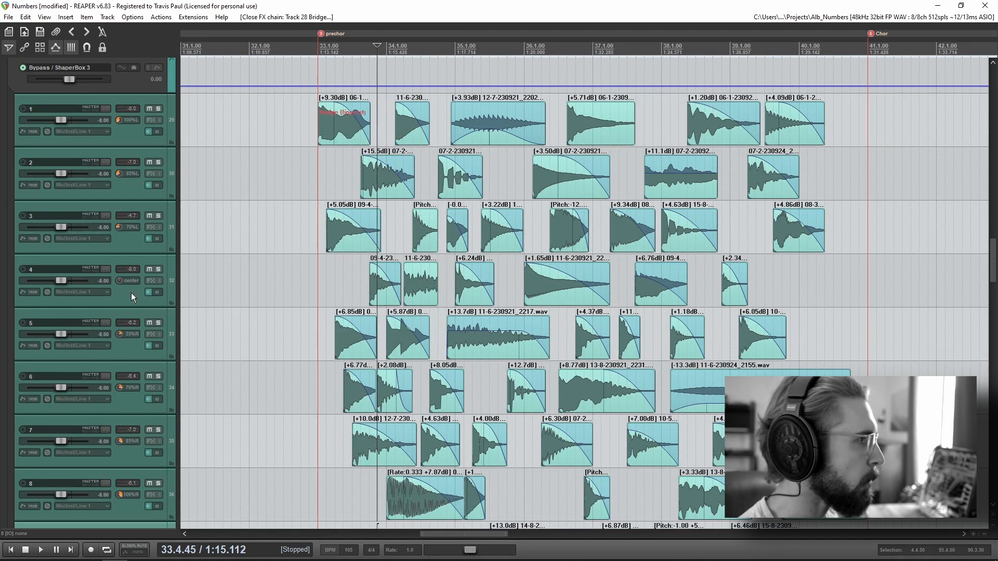
{"action": "scroll", "coordinate": [131, 292], "scroll_direction": "down", "scroll_amount": 3}
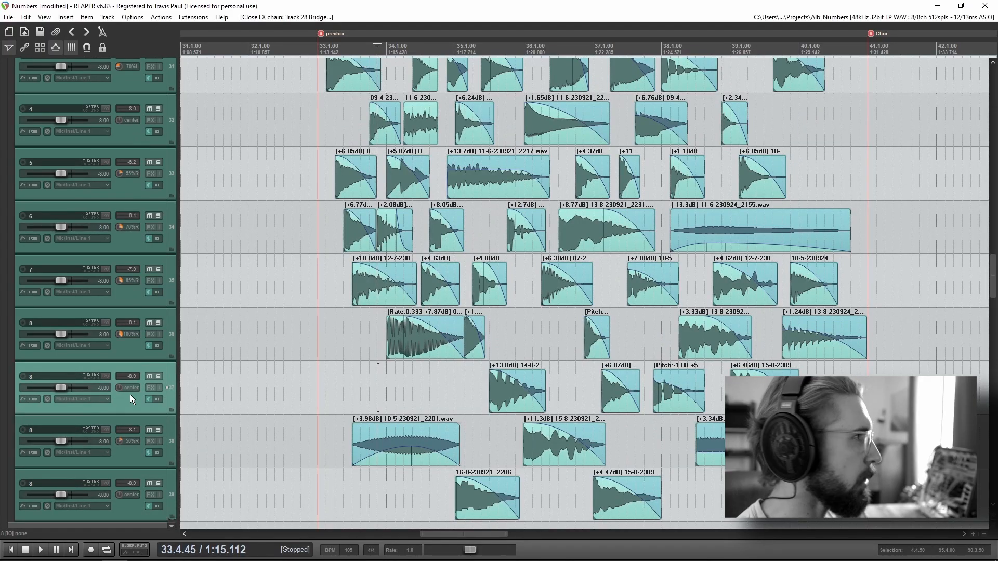
{"action": "scroll", "coordinate": [131, 409], "scroll_direction": "up", "scroll_amount": 1}
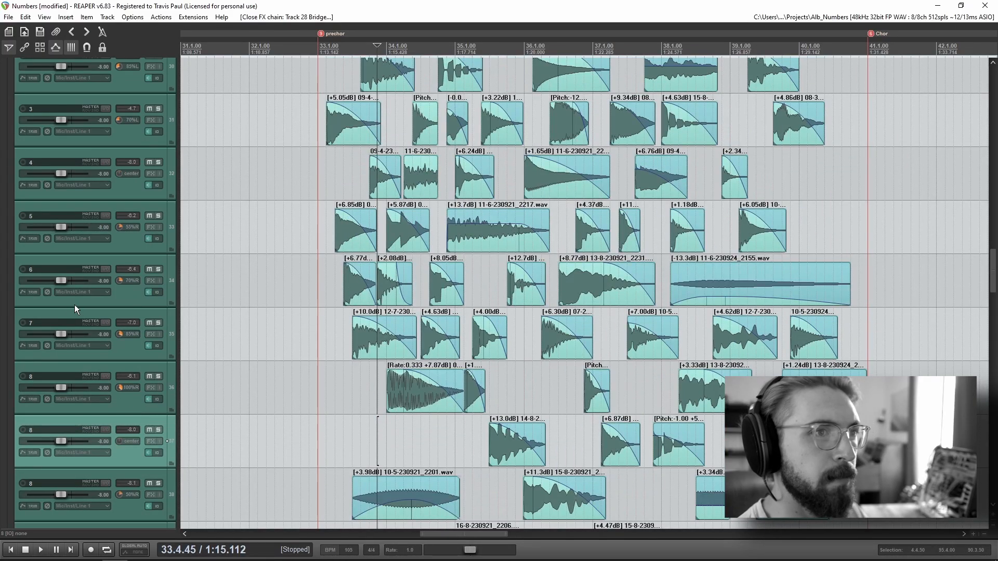
Step: Play the panned guitar plucks from just after the prechor marker, return to the parent GTR track and stop playback
{"action": "left_click", "coordinate": [321, 291]}
{"action": "key", "text": "space"}
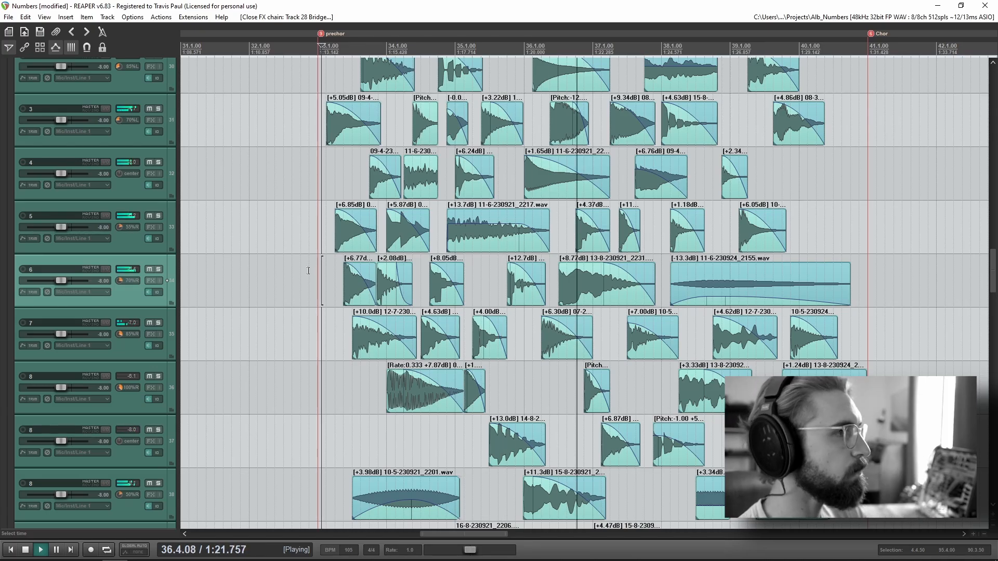
{"action": "scroll", "coordinate": [77, 335], "scroll_direction": "up", "scroll_amount": 9}
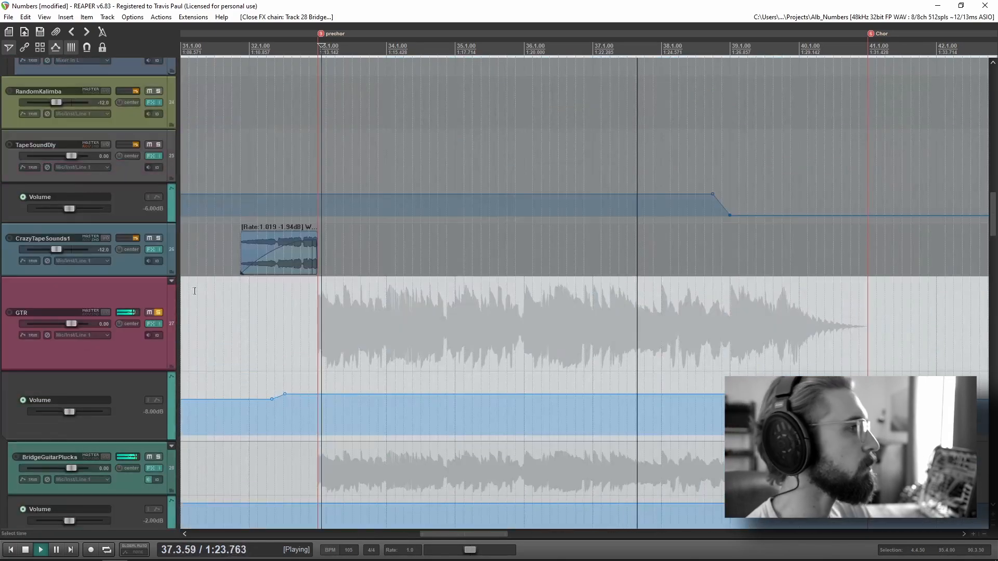
{"action": "key", "text": "space"}
Step: Remove the solo from GTR and play the full mix from just before the prechor marker into the chorus
{"action": "left_click", "coordinate": [159, 312]}
{"action": "left_click", "coordinate": [314, 311]}
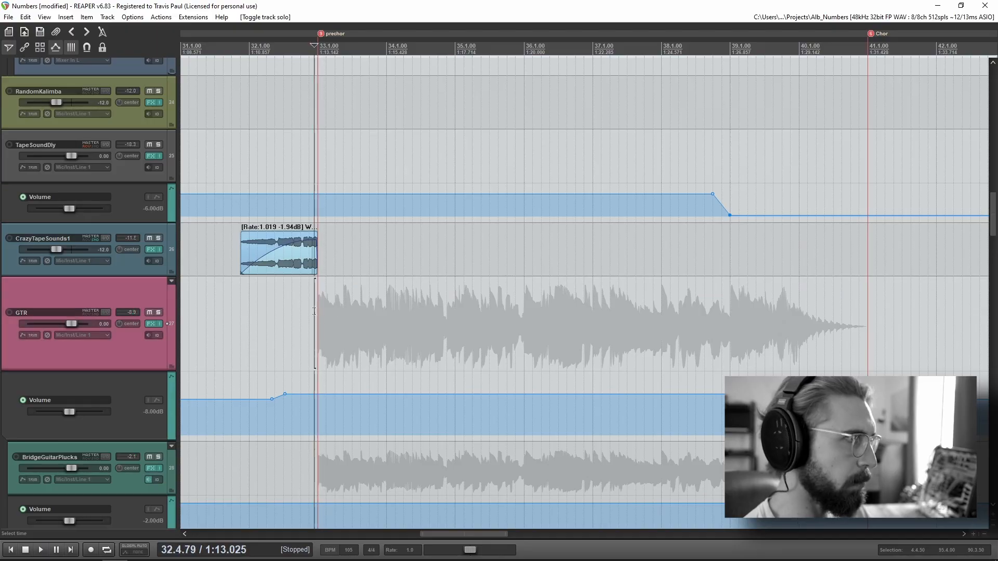
{"action": "scroll", "coordinate": [398, 300], "scroll_direction": "down", "scroll_amount": 2}
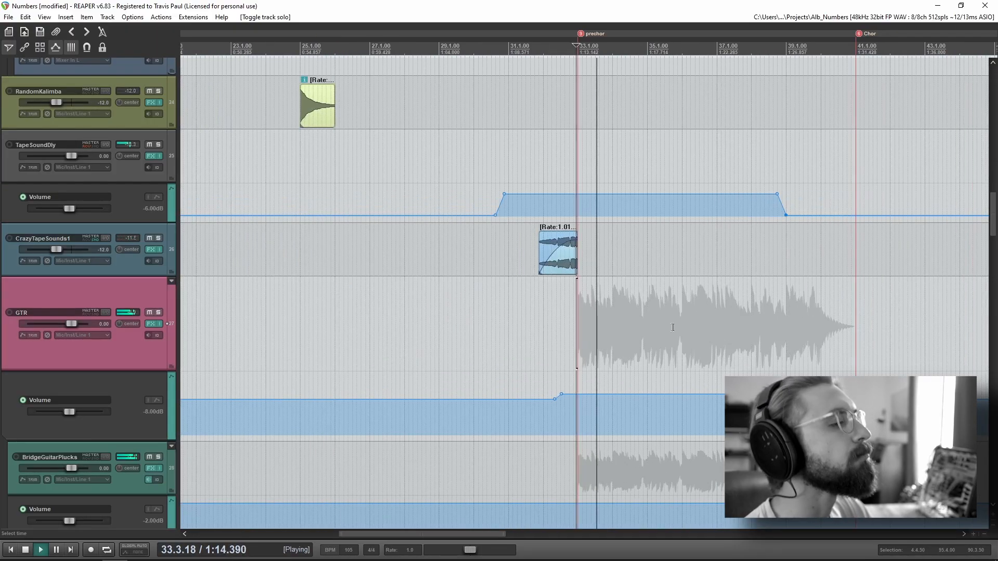
{"action": "left_click_drag", "start_coordinate": [633, 329], "coordinate": [320, 267]}
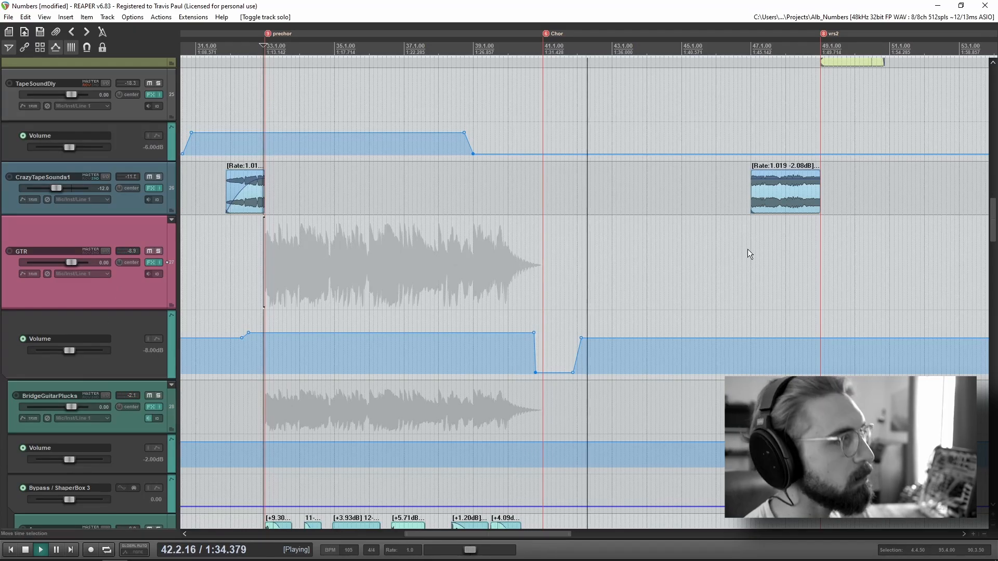
{"action": "scroll", "coordinate": [748, 249], "scroll_direction": "right", "scroll_amount": 5}
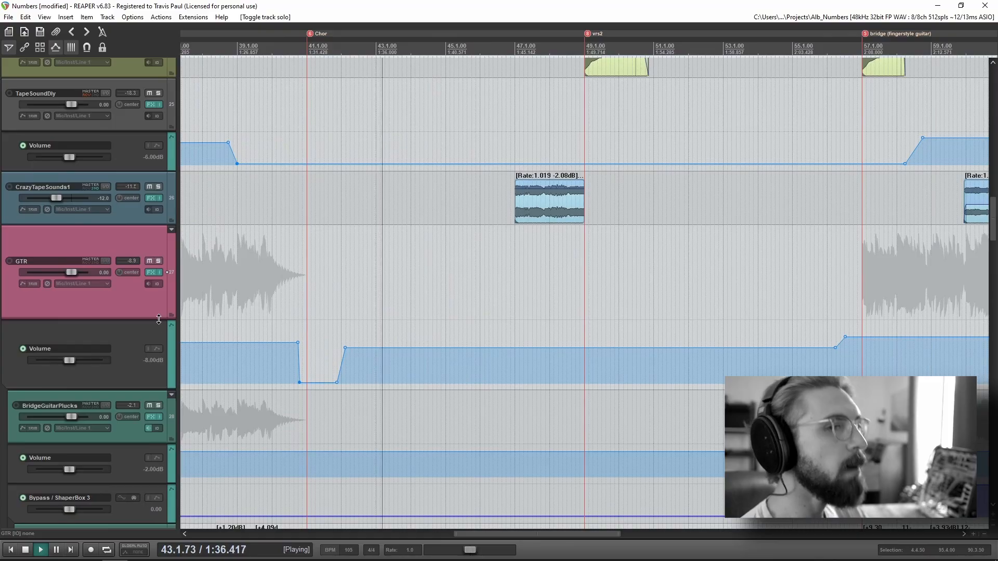
Step: Follow the Mains and Harms vocal tracks during playback from the chorus into vrs2, and stop playback below them
{"action": "scroll", "coordinate": [130, 326], "scroll_direction": "up", "scroll_amount": 15}
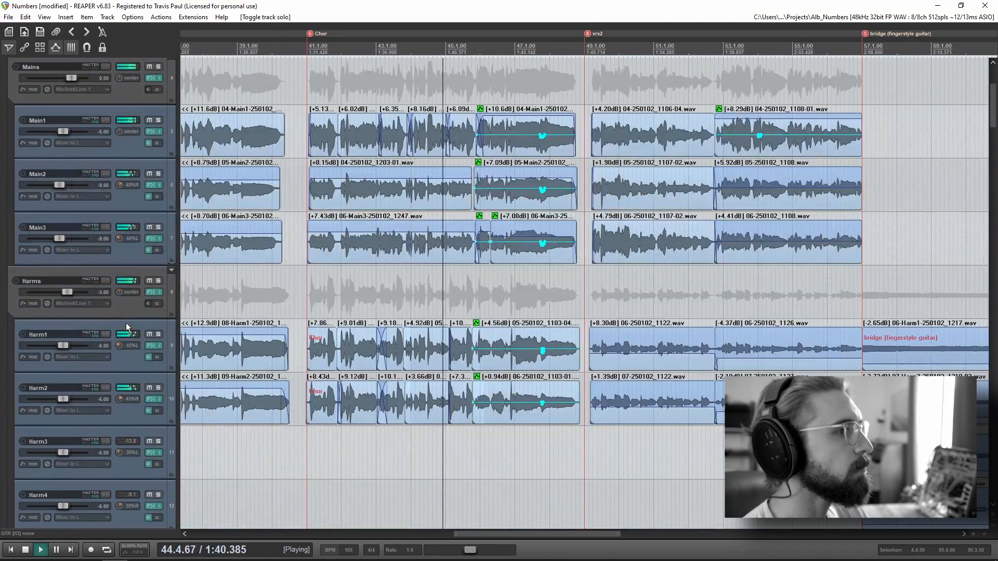
{"action": "scroll", "coordinate": [514, 322], "scroll_direction": "down", "scroll_amount": 3}
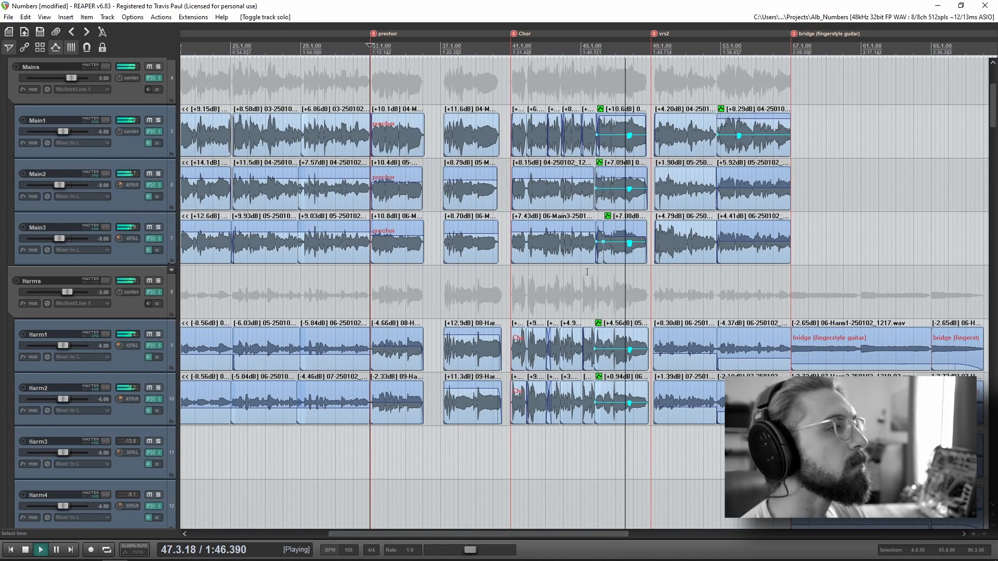
{"action": "scroll", "coordinate": [596, 308], "scroll_direction": "up", "scroll_amount": 6}
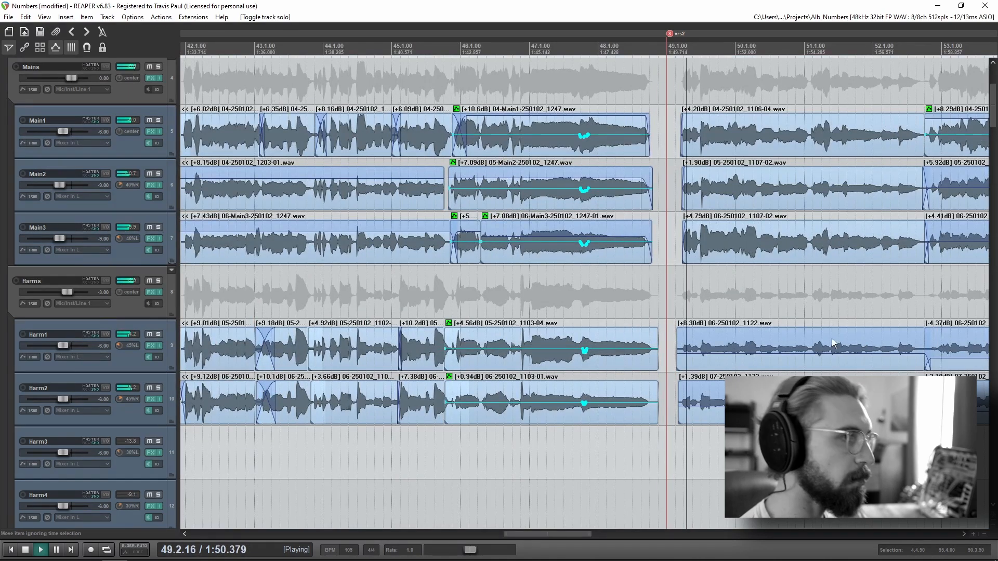
{"action": "scroll", "coordinate": [640, 359], "scroll_direction": "down", "scroll_amount": 2}
{"action": "left_click_drag", "start_coordinate": [669, 525], "coordinate": [412, 329]}
{"action": "scroll", "coordinate": [98, 370], "scroll_direction": "down", "scroll_amount": 8}
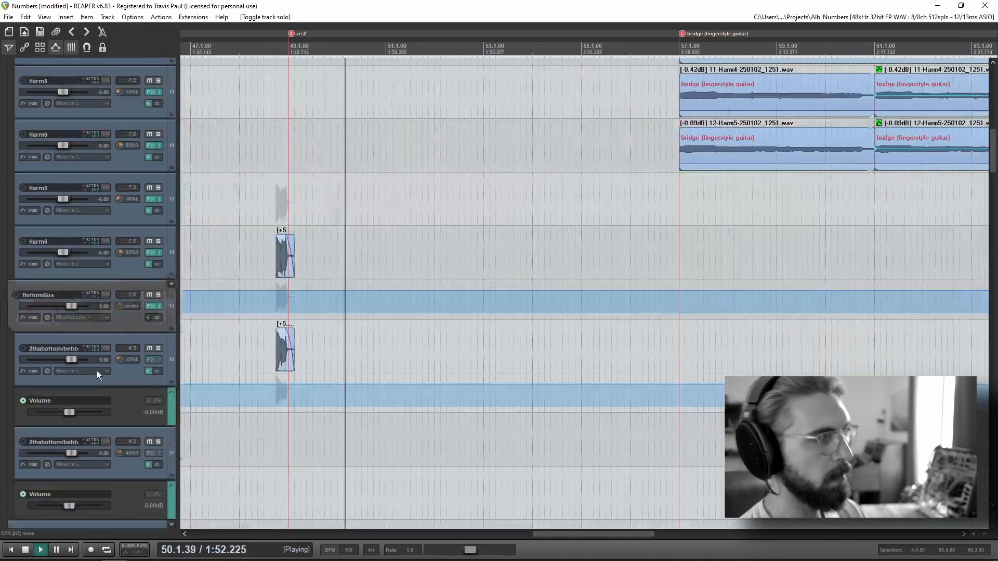
{"action": "key", "text": "space"}
Step: Find the Piano tracks below the drums and bass, and place the edit cursor at the vrs2 marker
{"action": "scroll", "coordinate": [98, 366], "scroll_direction": "down", "scroll_amount": 12}
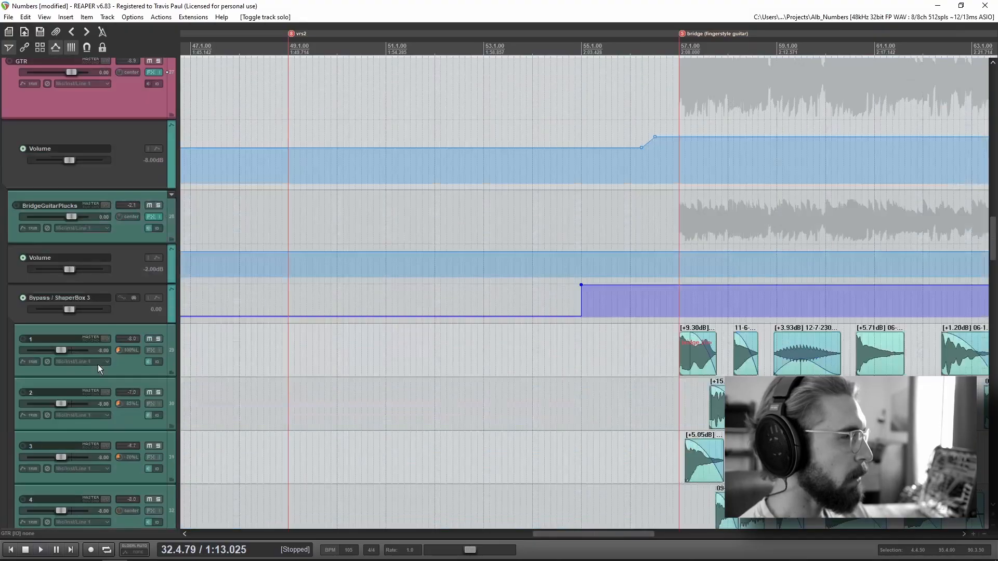
{"action": "scroll", "coordinate": [97, 365], "scroll_direction": "down", "scroll_amount": 15}
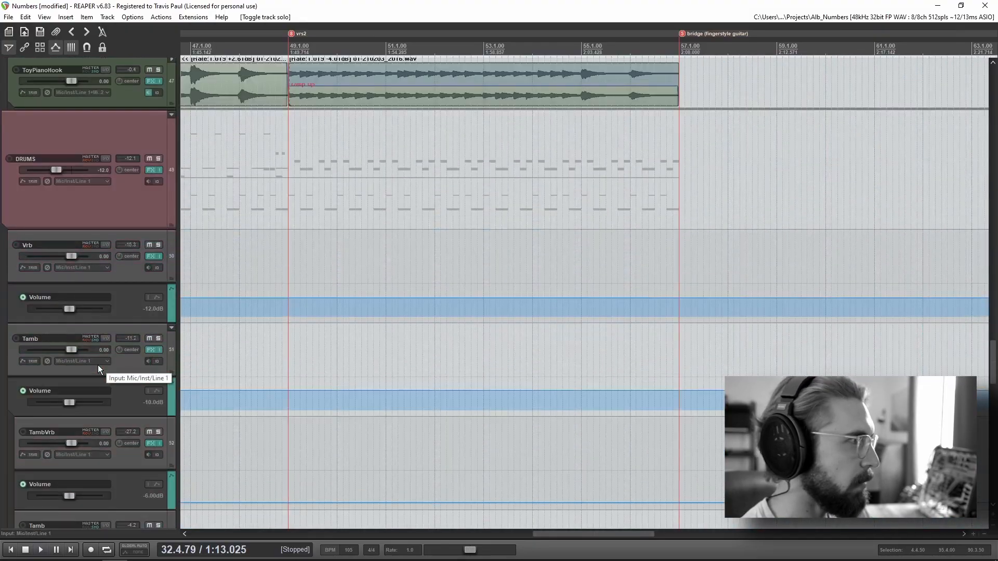
{"action": "scroll", "coordinate": [97, 365], "scroll_direction": "down", "scroll_amount": 10}
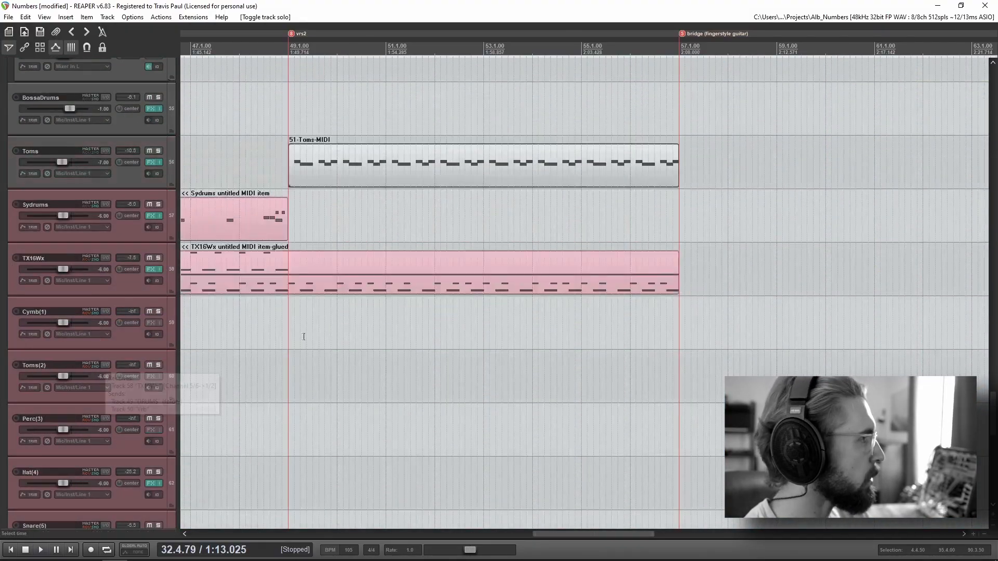
{"action": "scroll", "coordinate": [61, 399], "scroll_direction": "down", "scroll_amount": 5}
{"action": "scroll", "coordinate": [133, 431], "scroll_direction": "up", "scroll_amount": 2}
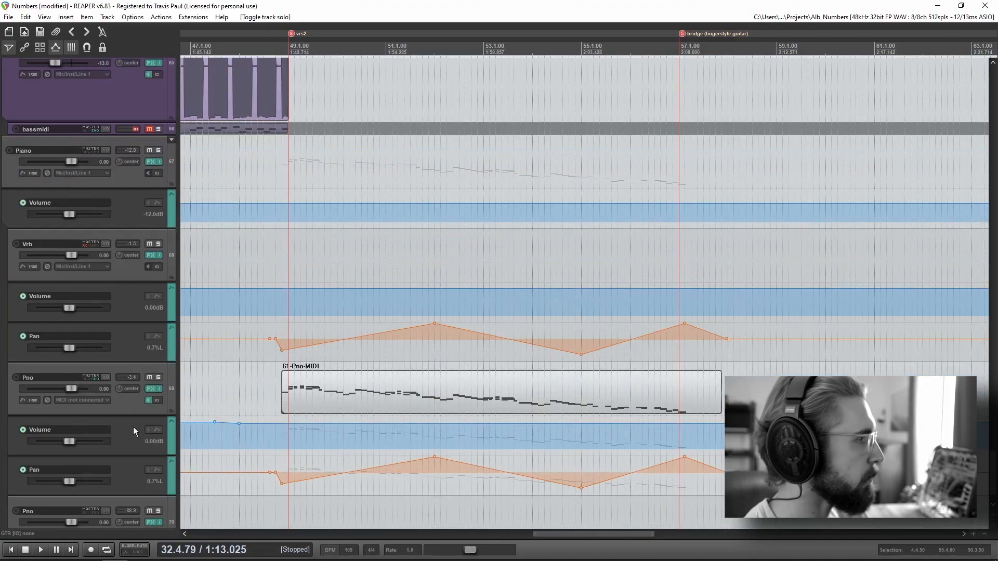
{"action": "left_click", "coordinate": [290, 250]}
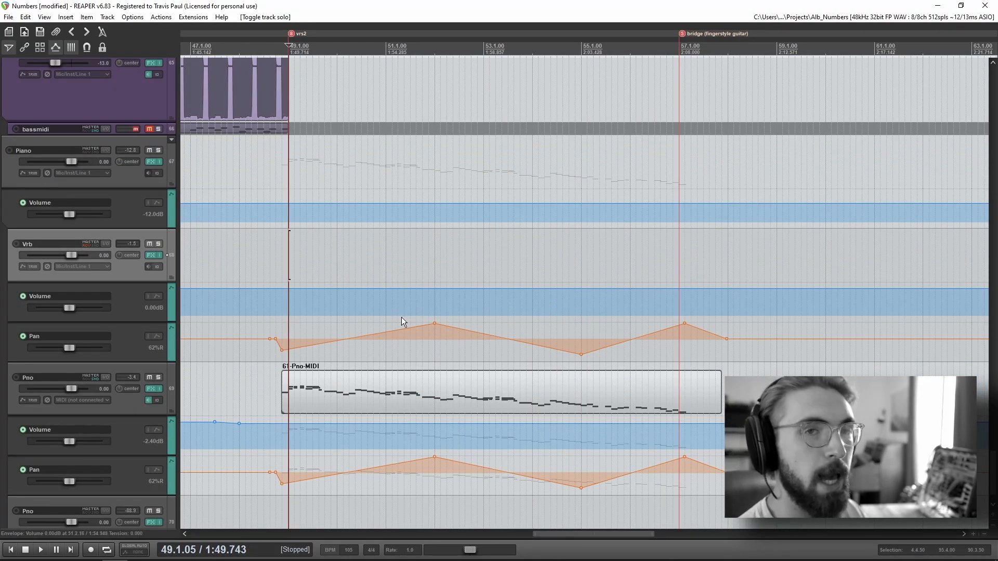
Step: Solo the Pno track holding the 61-Pno-MIDI item and play it from just before the vrs2 marker
{"action": "scroll", "coordinate": [417, 424], "scroll_direction": "down", "scroll_amount": 2}
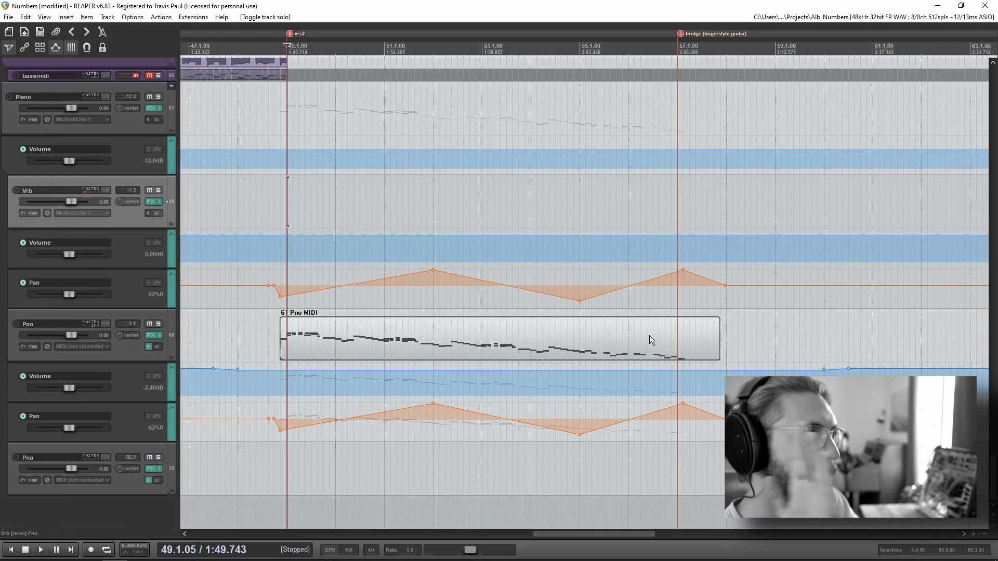
{"action": "left_click", "coordinate": [270, 209]}
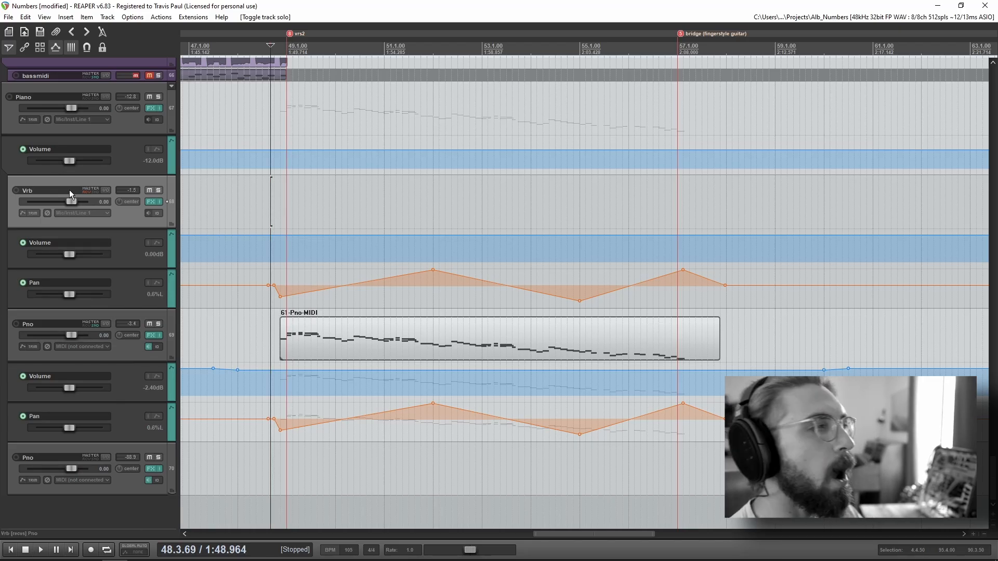
{"action": "left_click", "coordinate": [270, 201]}
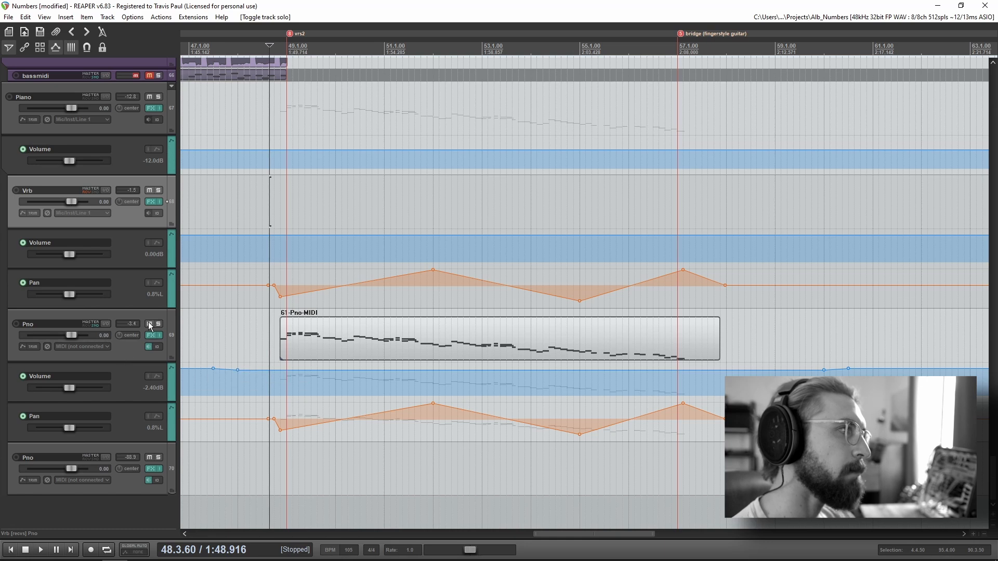
{"action": "scroll", "coordinate": [144, 341], "scroll_direction": "up", "scroll_amount": 3}
{"action": "left_click", "coordinate": [161, 431]}
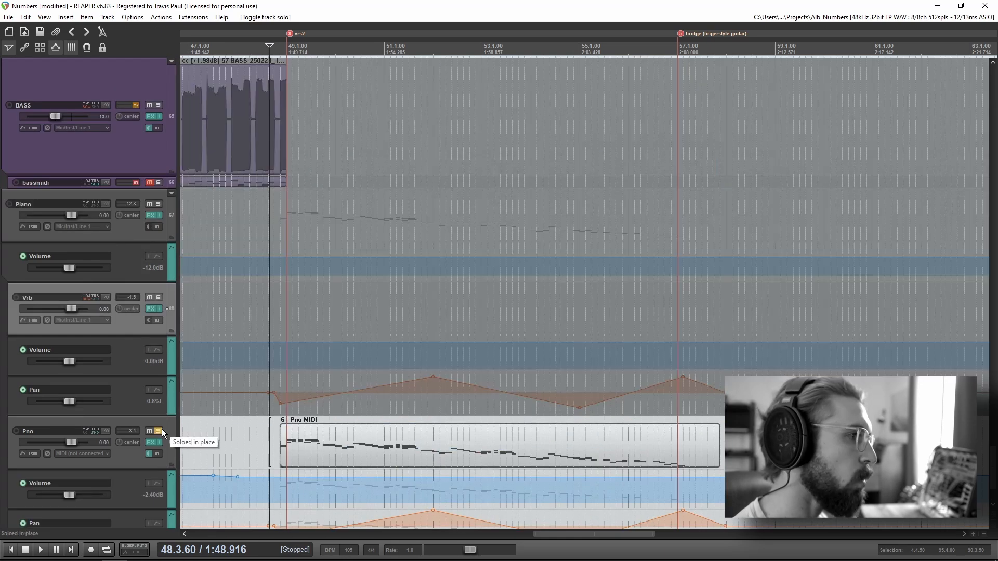
{"action": "key", "text": "space"}
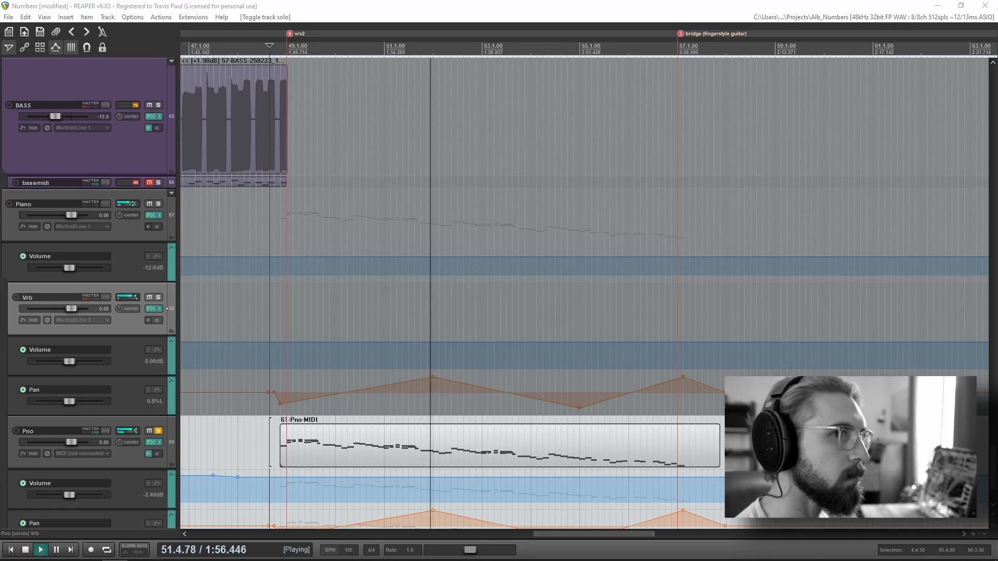
Step: Inspect Tape MELLO-FI in the Pno track's FX chain, stop playback and show the Komplete Kontrol instrument
{"action": "left_click_drag", "start_coordinate": [997, 179], "coordinate": [474, 138]}
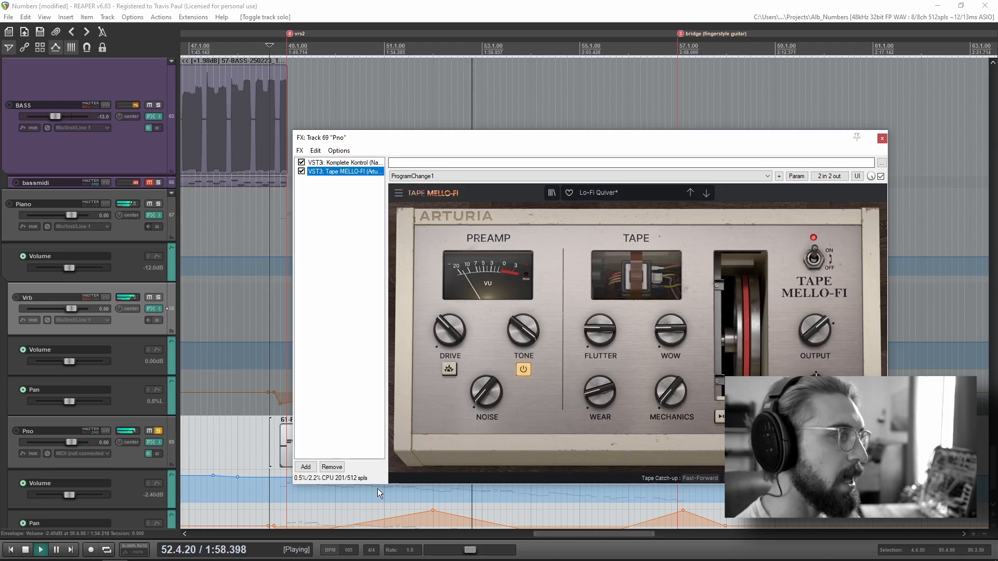
{"action": "left_click", "coordinate": [271, 446]}
{"action": "key", "text": "space"}
{"action": "left_click", "coordinate": [356, 163]}
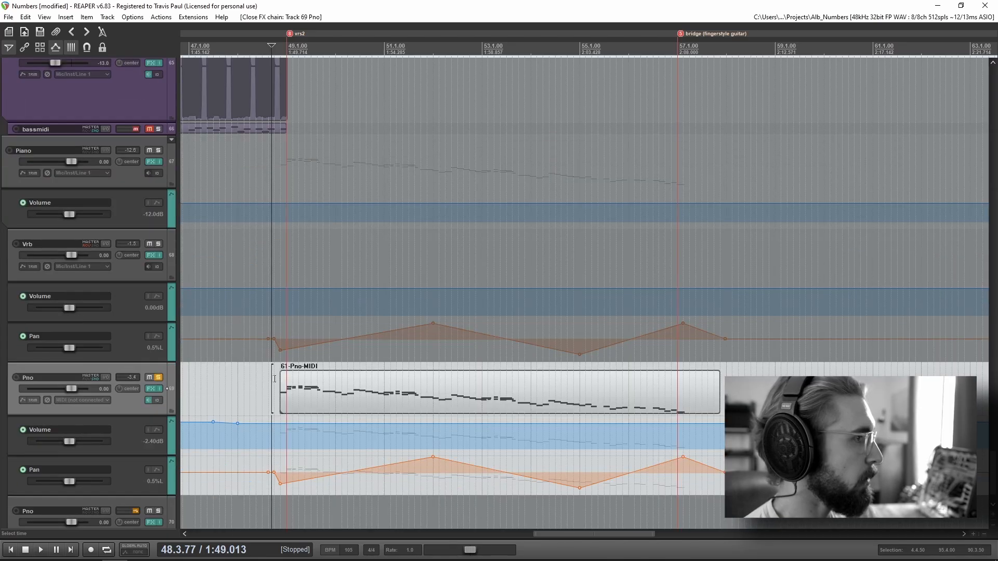
Step: Close the Pno FX chain, replay the piano from just before vrs2 and solo its Vrb track as well
{"action": "left_click", "coordinate": [275, 390]}
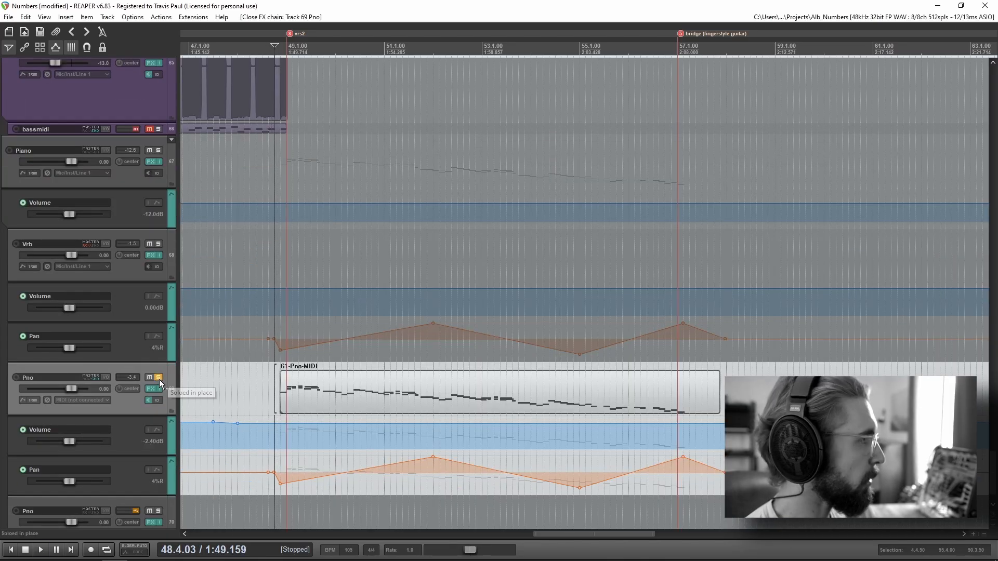
{"action": "key", "text": "space"}
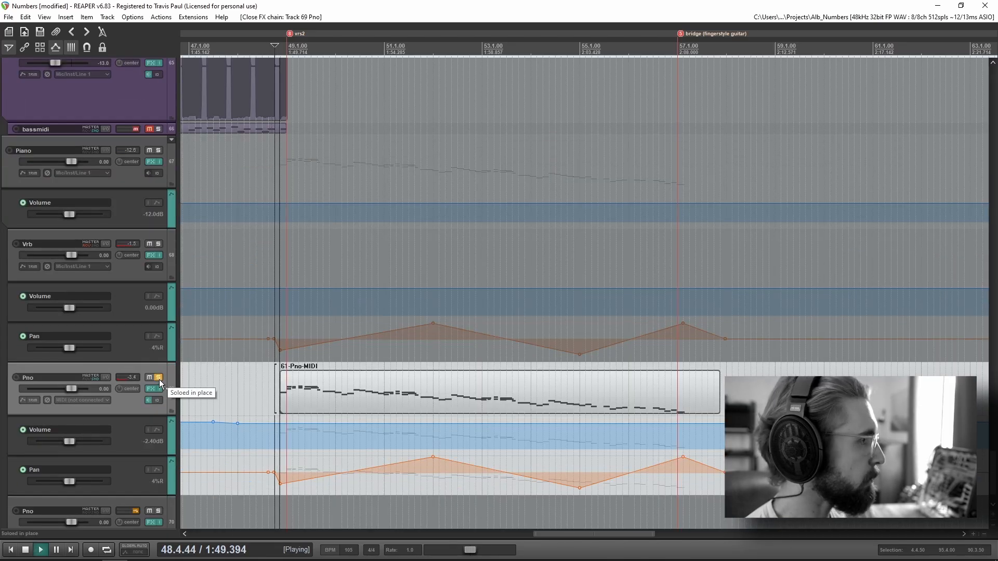
{"action": "left_click", "coordinate": [159, 244]}
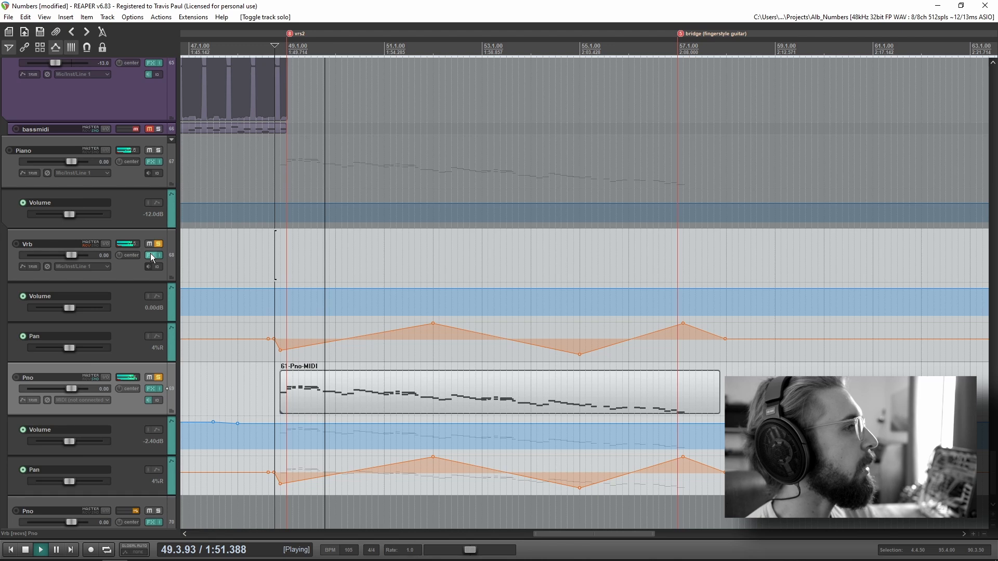
Step: Inspect the MReverbMB settings on the piano's Vrb track during playback, then stop and close the FX window
{"action": "left_click", "coordinate": [150, 253]}
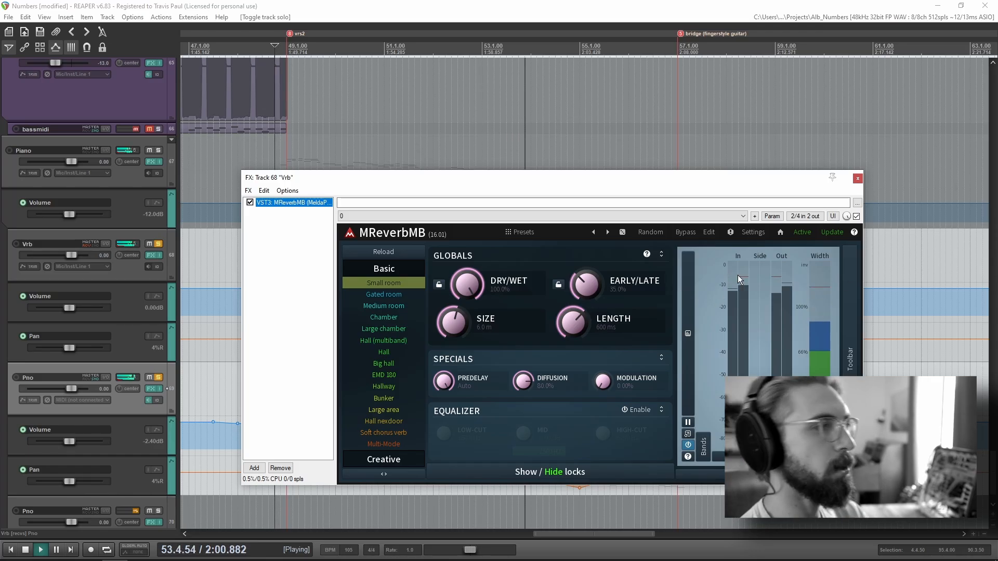
{"action": "left_click_drag", "start_coordinate": [490, 179], "coordinate": [492, 170]}
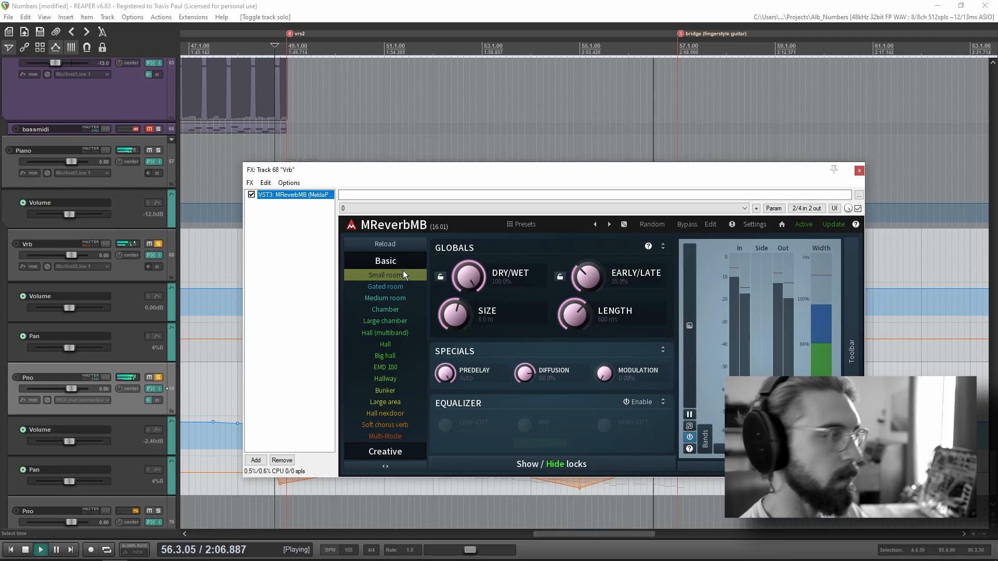
{"action": "key", "text": "space"}
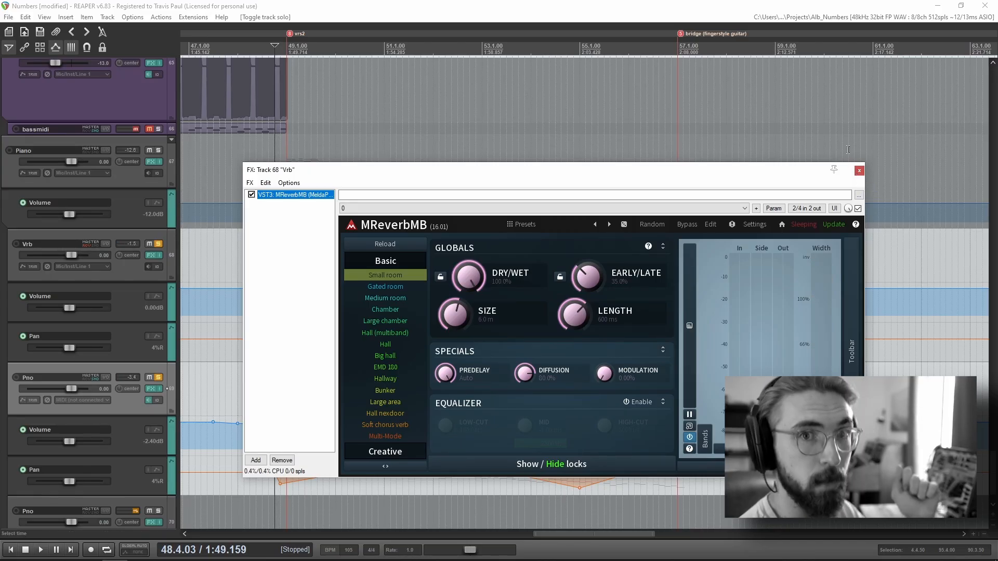
{"action": "left_click", "coordinate": [858, 171]}
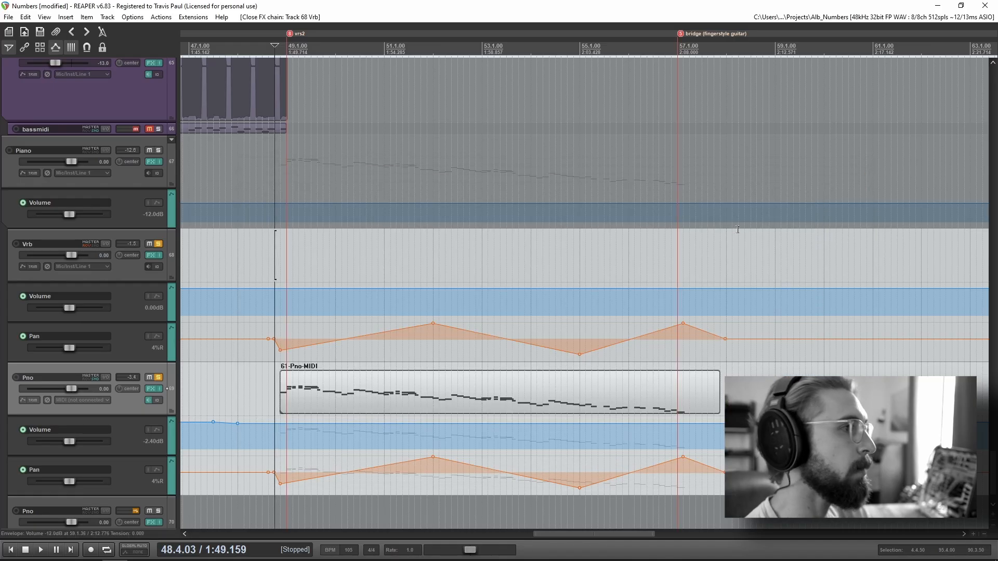
Step: Remove the piano solos, play the full mix from just before vrs2 to the bridge and stop at the guitar plucks
{"action": "scroll", "coordinate": [574, 300], "scroll_direction": "down", "scroll_amount": 2}
{"action": "left_click", "coordinate": [581, 260]}
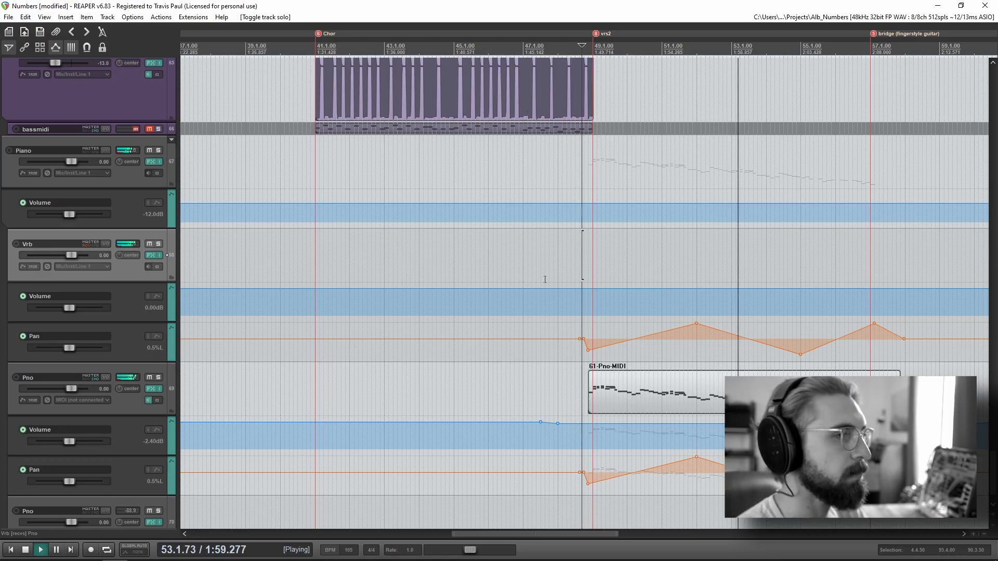
{"action": "left_click_drag", "start_coordinate": [823, 315], "coordinate": [416, 283]}
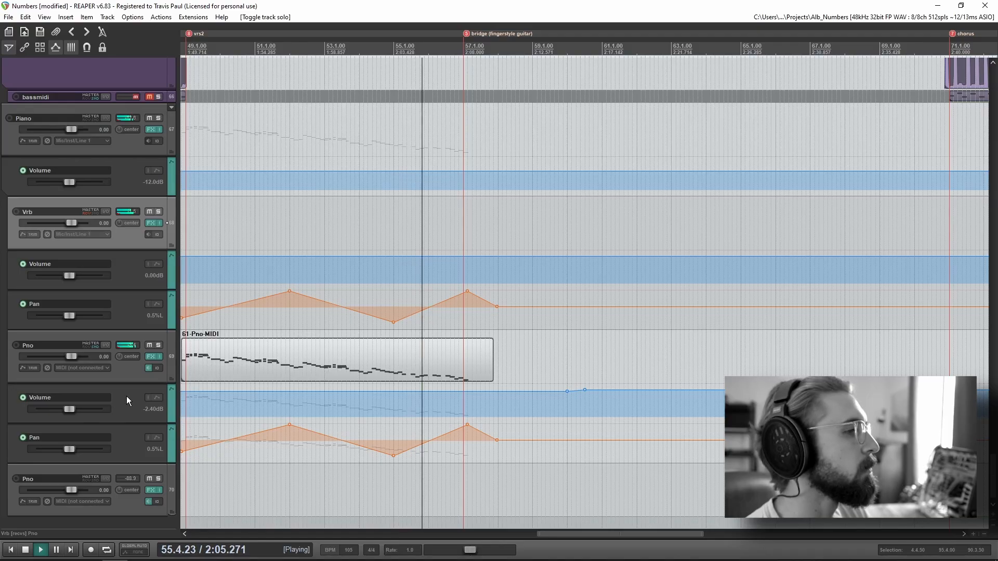
{"action": "scroll", "coordinate": [126, 395], "scroll_direction": "up", "scroll_amount": 10}
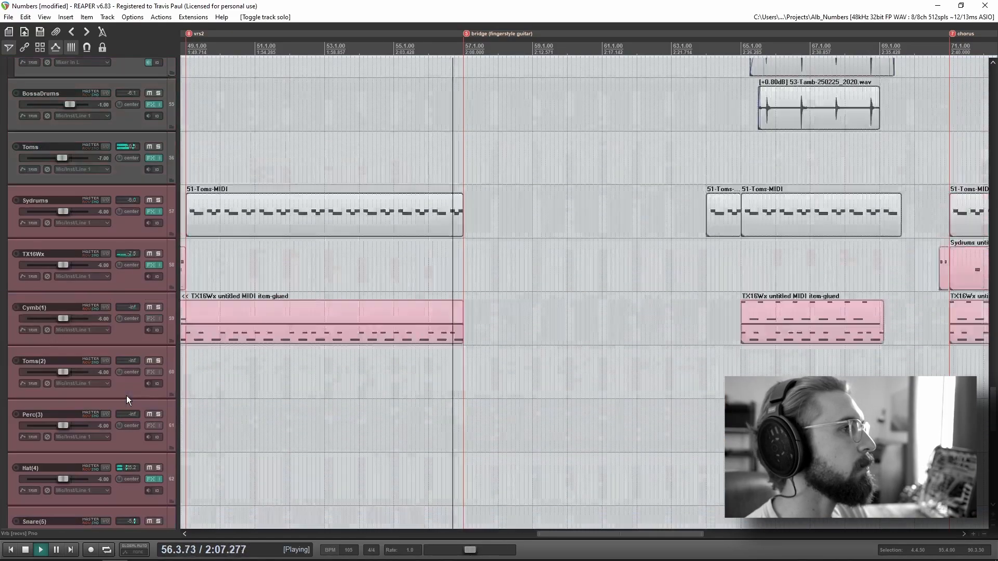
{"action": "scroll", "coordinate": [126, 395], "scroll_direction": "up", "scroll_amount": 15}
{"action": "key", "text": "space"}
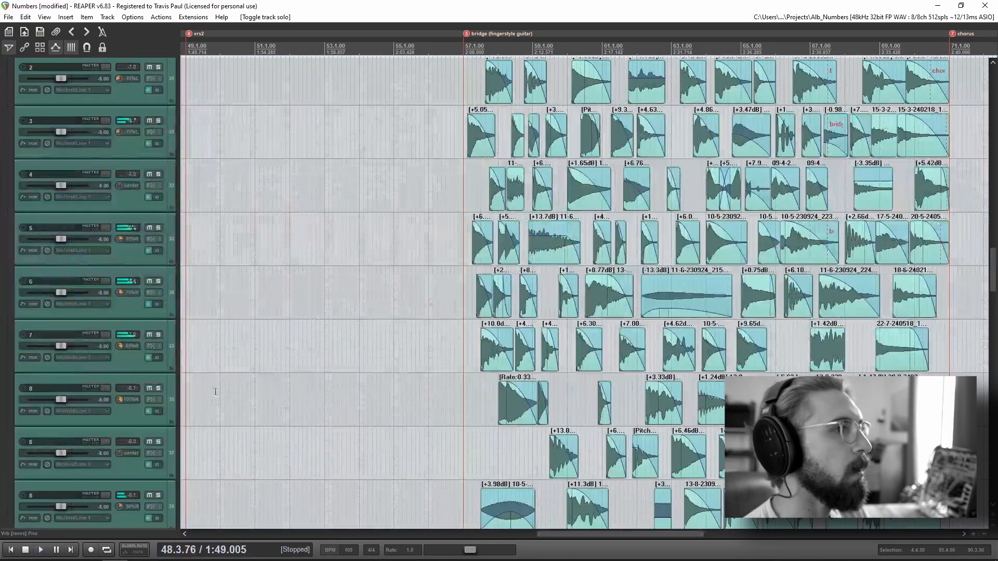
Step: Examine the bridge guitar plucks between the bridge and chorus markers and the panning of tracks 1 through 8
{"action": "scroll", "coordinate": [698, 395], "scroll_direction": "down", "scroll_amount": 2}
{"action": "left_click_drag", "start_coordinate": [856, 339], "coordinate": [356, 394]}
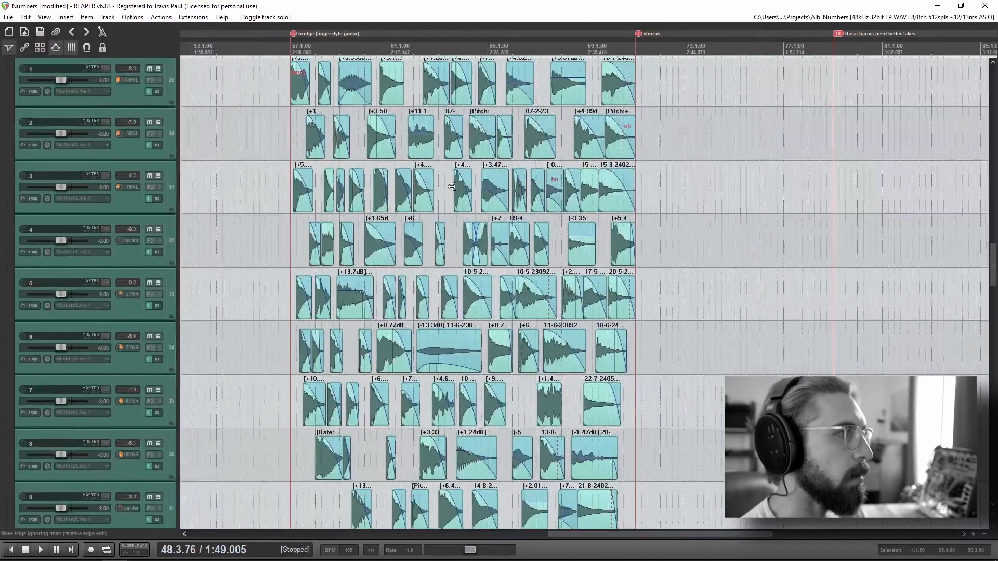
{"action": "left_click_drag", "start_coordinate": [436, 181], "coordinate": [488, 295]}
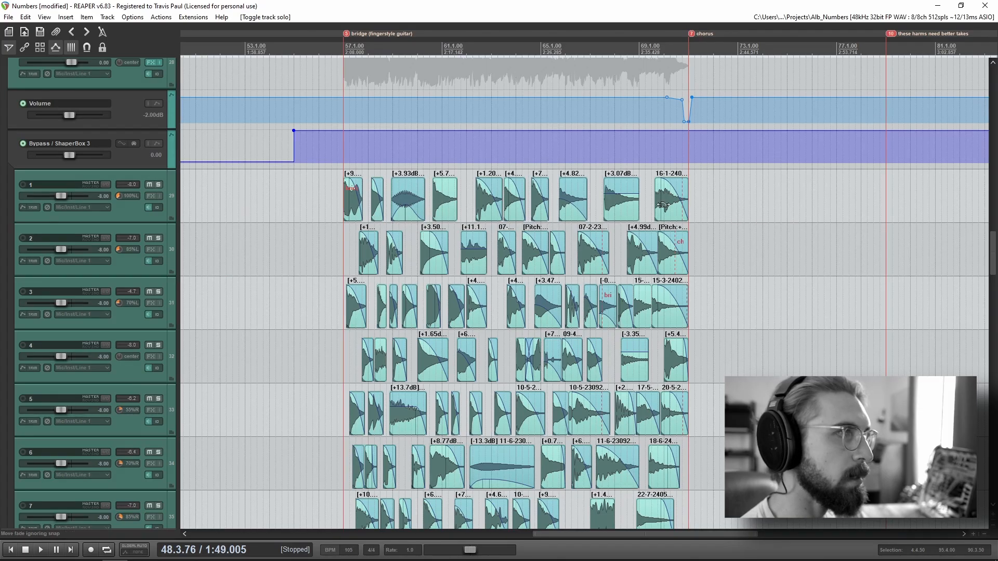
{"action": "scroll", "coordinate": [126, 391], "scroll_direction": "down", "scroll_amount": 6}
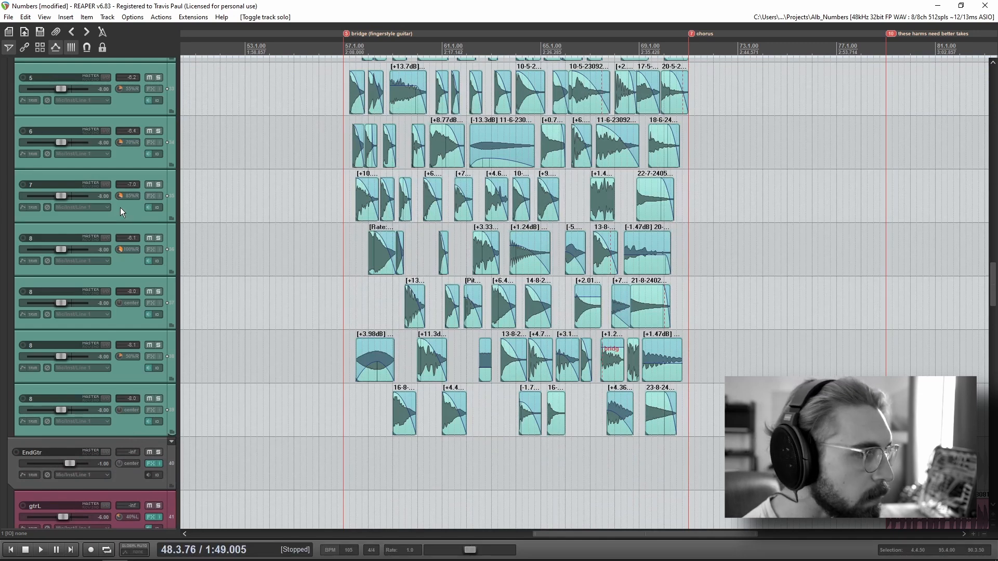
{"action": "scroll", "coordinate": [117, 476], "scroll_direction": "up", "scroll_amount": 6}
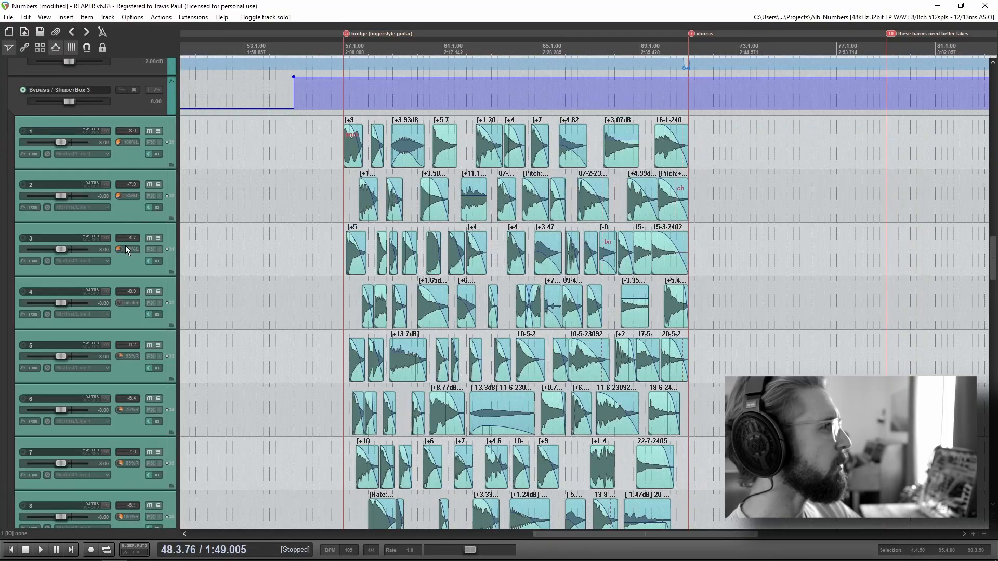
{"action": "scroll", "coordinate": [55, 417], "scroll_direction": "down", "scroll_amount": 1}
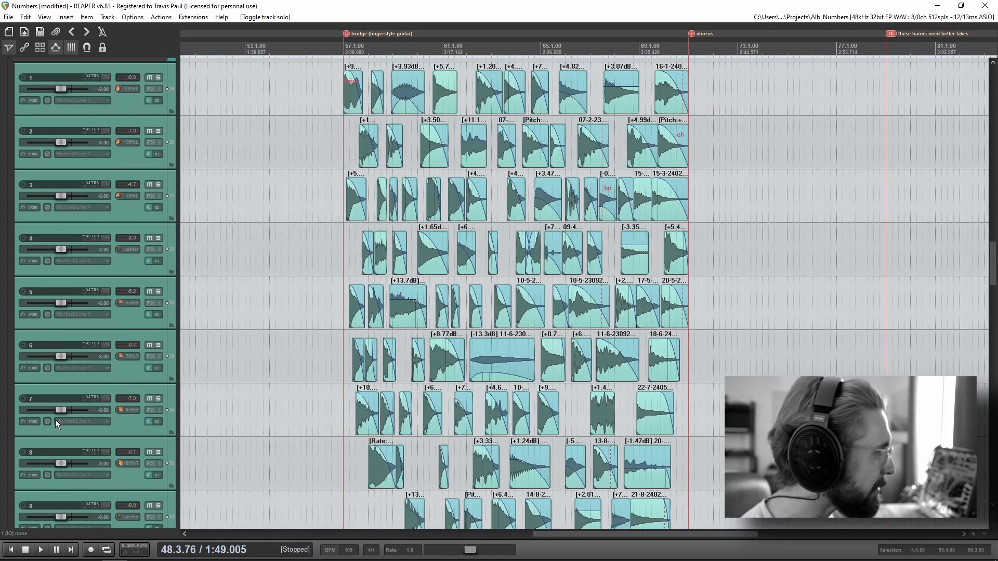
{"action": "scroll", "coordinate": [55, 420], "scroll_direction": "down", "scroll_amount": 1}
{"action": "scroll", "coordinate": [44, 470], "scroll_direction": "down", "scroll_amount": 1}
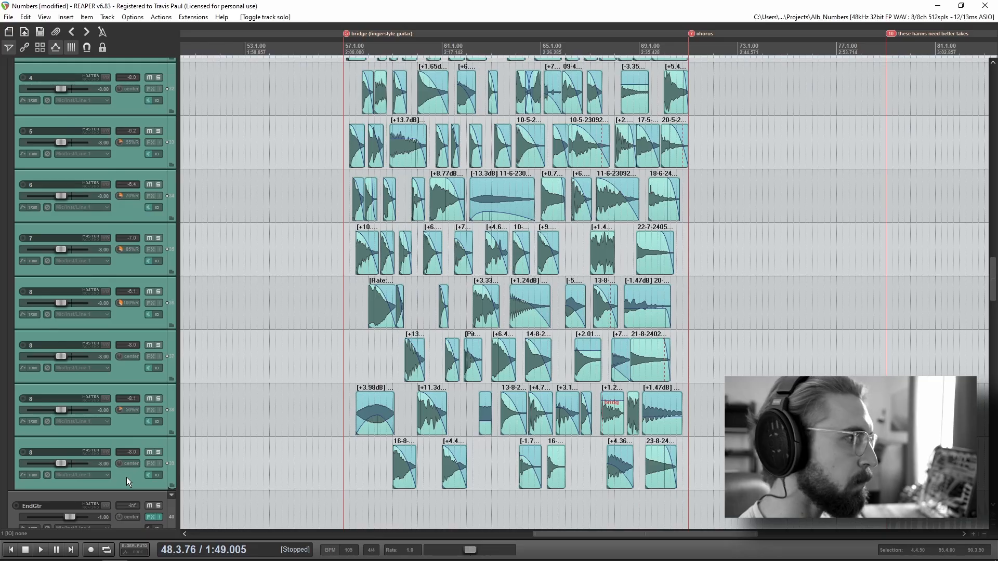
{"action": "scroll", "coordinate": [126, 477], "scroll_direction": "up", "scroll_amount": 3}
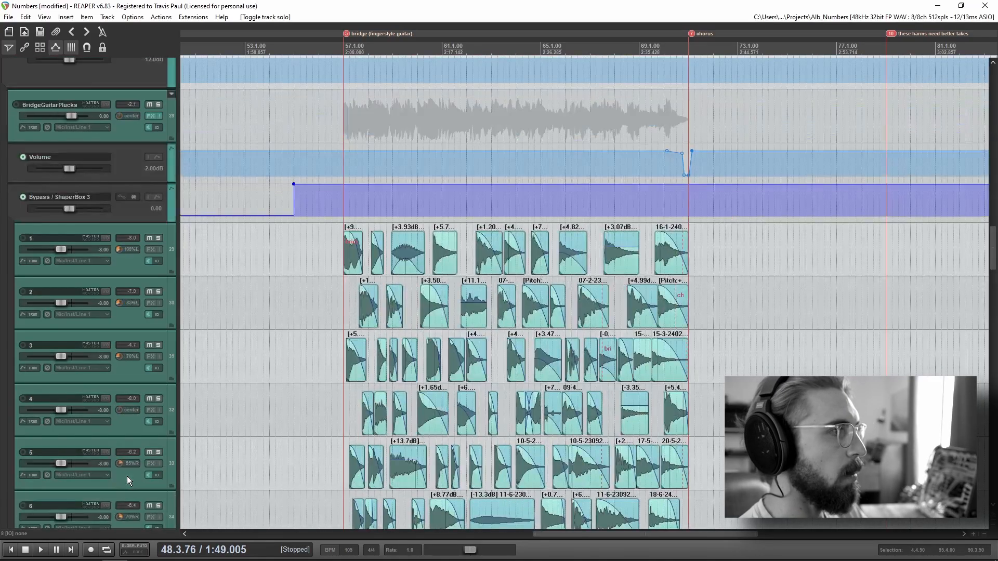
{"action": "scroll", "coordinate": [127, 476], "scroll_direction": "down", "scroll_amount": 1}
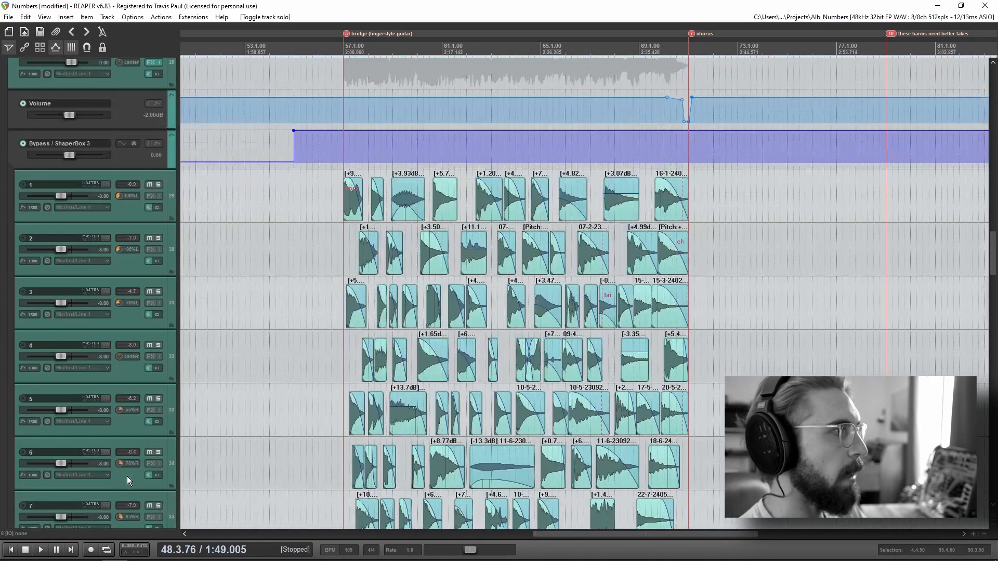
Step: Place the edit cursor just before the bridge marker and examine the pluck clips on all numbered guitar tracks up to the chorus
{"action": "left_click", "coordinate": [342, 174]}
{"action": "scroll", "coordinate": [707, 349], "scroll_direction": "up", "scroll_amount": 3}
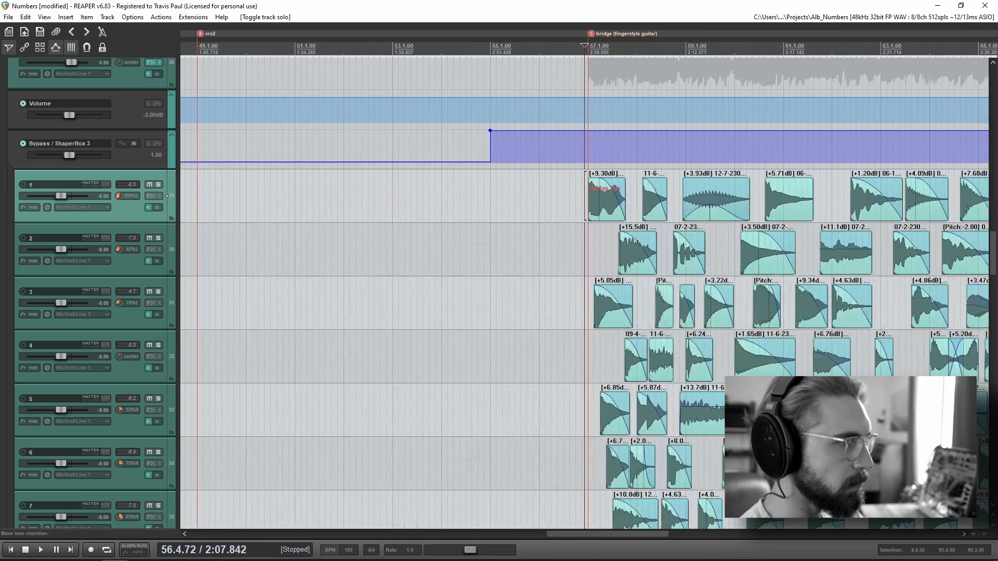
{"action": "left_click_drag", "start_coordinate": [926, 394], "coordinate": [581, 365]}
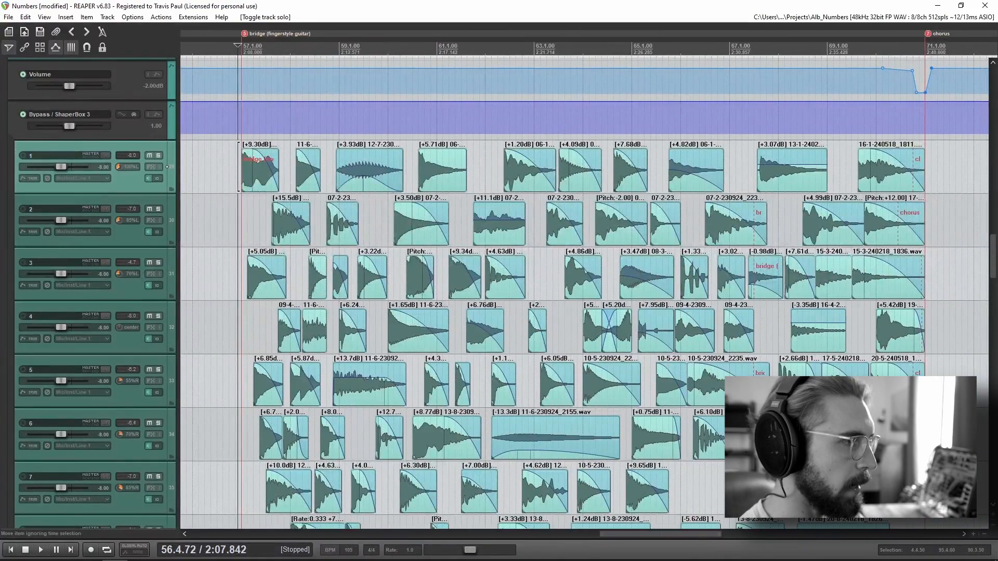
{"action": "scroll", "coordinate": [584, 284], "scroll_direction": "down", "scroll_amount": 4}
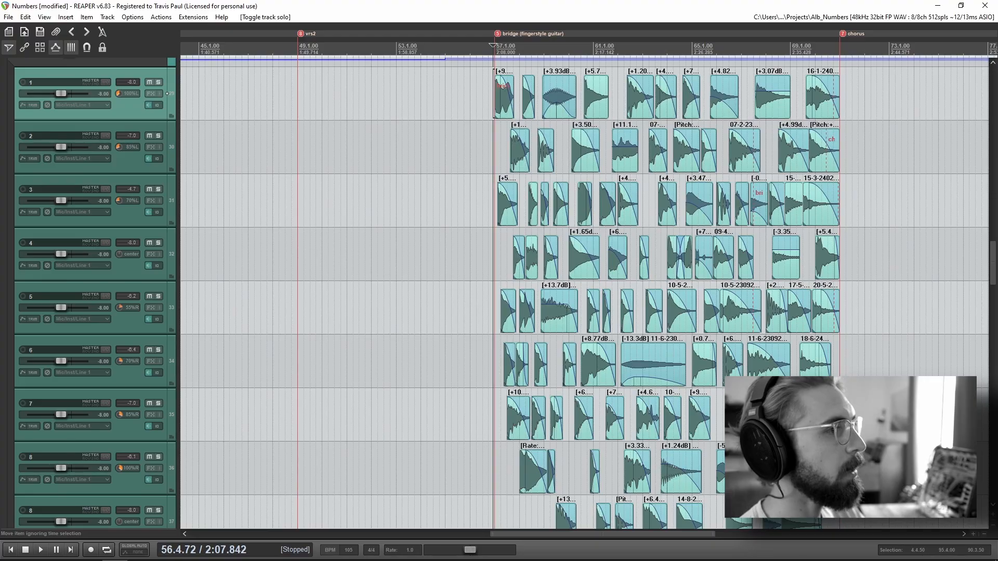
{"action": "left_click_drag", "start_coordinate": [829, 416], "coordinate": [716, 388]}
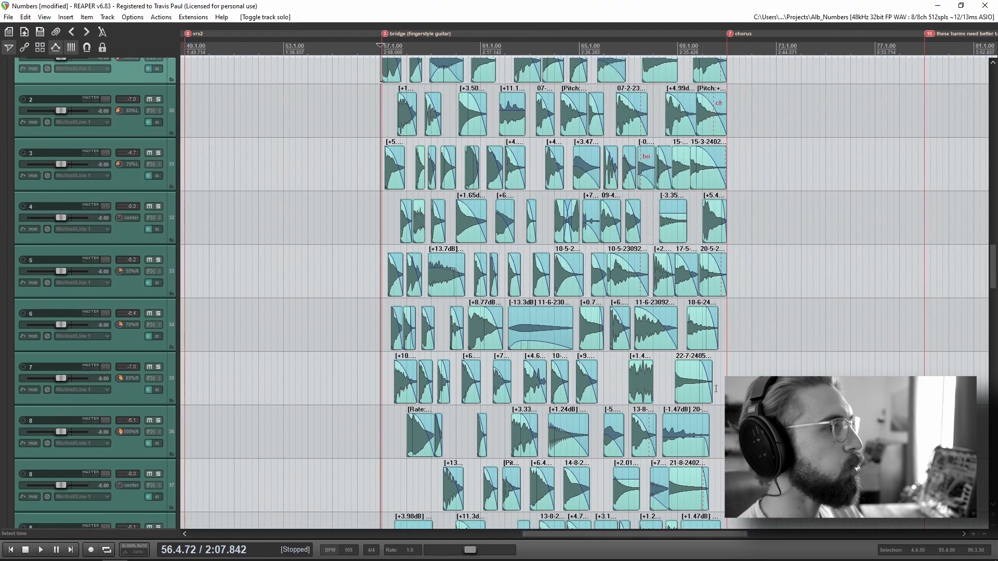
{"action": "scroll", "coordinate": [74, 441], "scroll_direction": "down", "scroll_amount": 3}
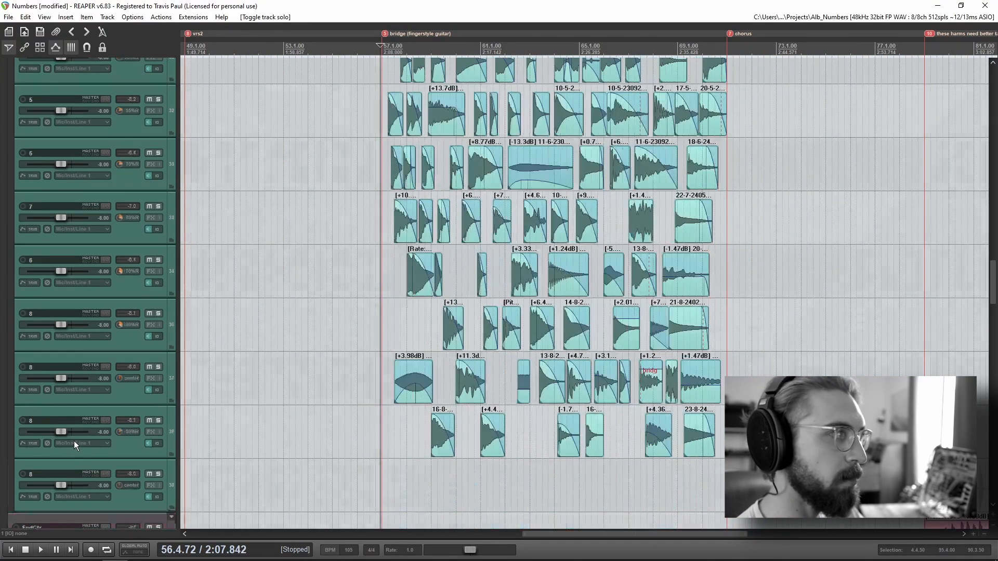
Step: Play the guitar plucks from just after the bridge marker and watch the meters on the numbered tracks and their BridgeGuitarPlucks folder
{"action": "left_click", "coordinate": [389, 450]}
{"action": "key", "text": "space"}
{"action": "scroll", "coordinate": [78, 442], "scroll_direction": "up", "scroll_amount": 10}
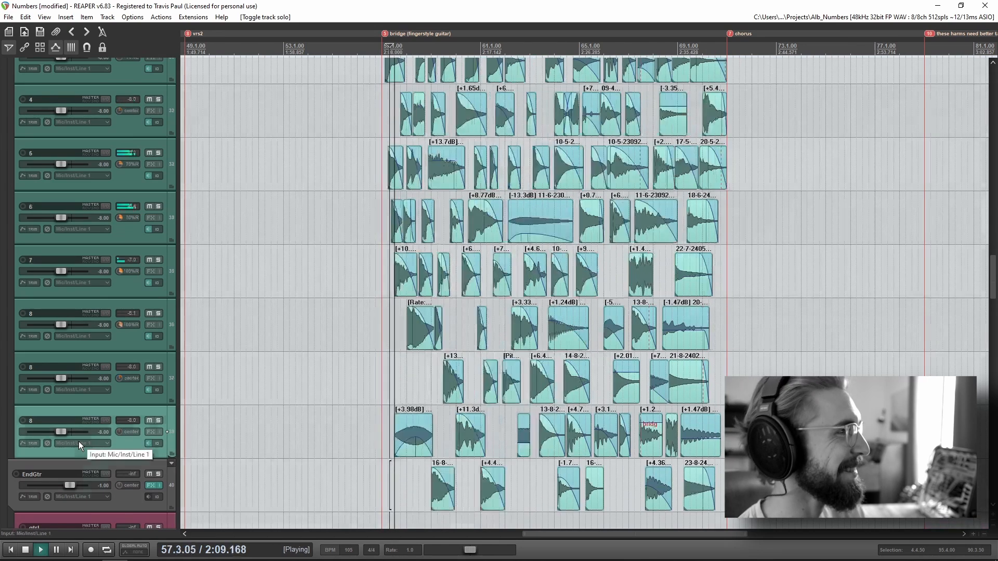
{"action": "scroll", "coordinate": [79, 442], "scroll_direction": "down", "scroll_amount": 2}
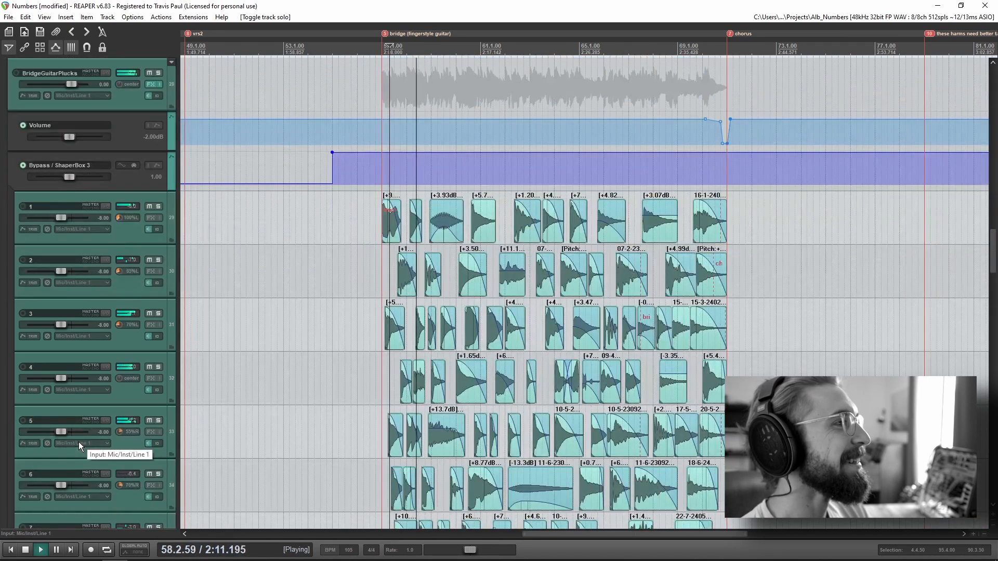
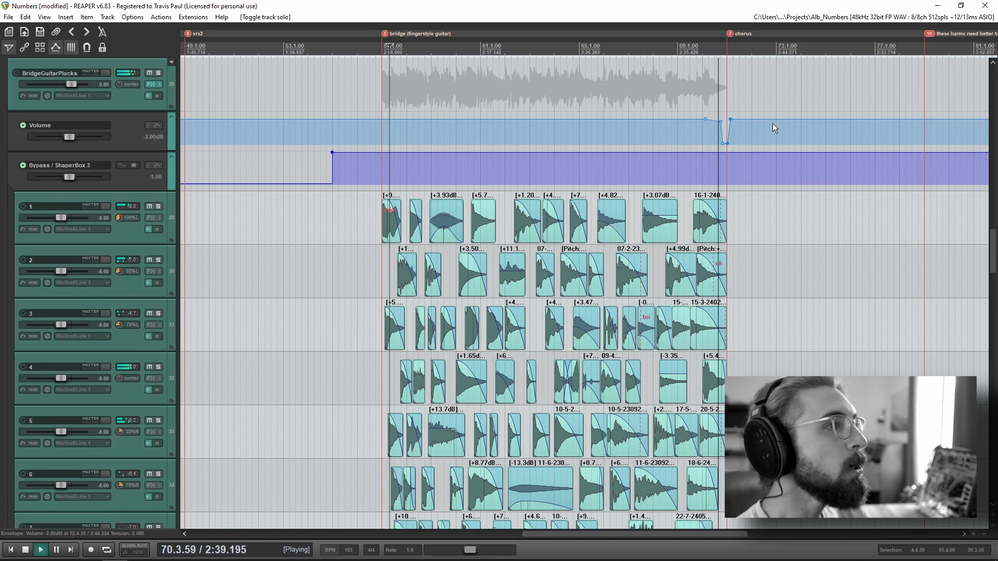
Step: Stop playback, place the edit cursor at the bridge marker and examine the opening pluck clips on the numbered guitar tracks
{"action": "key", "text": "space"}
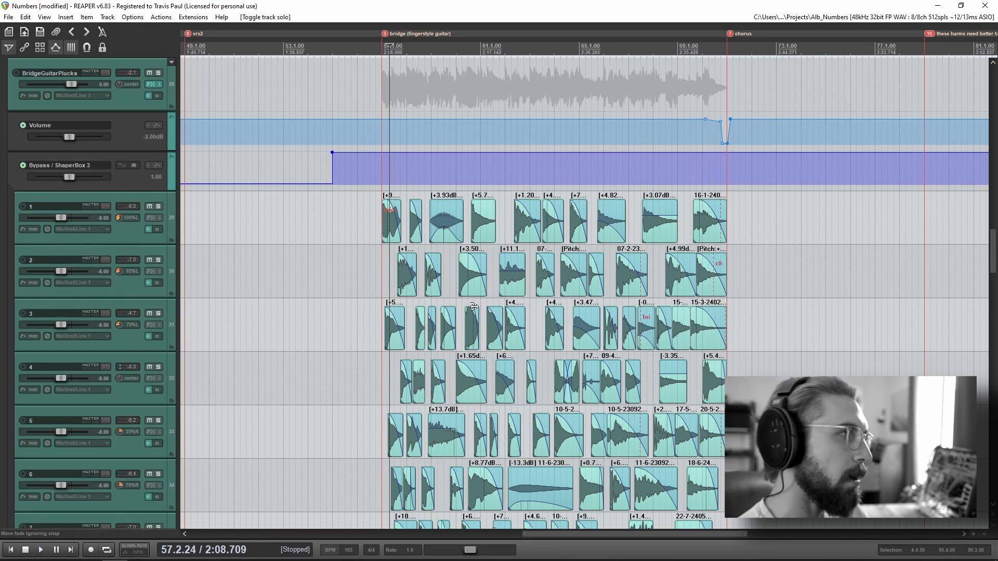
{"action": "left_click", "coordinate": [382, 196]}
{"action": "scroll", "coordinate": [566, 356], "scroll_direction": "up", "scroll_amount": 3}
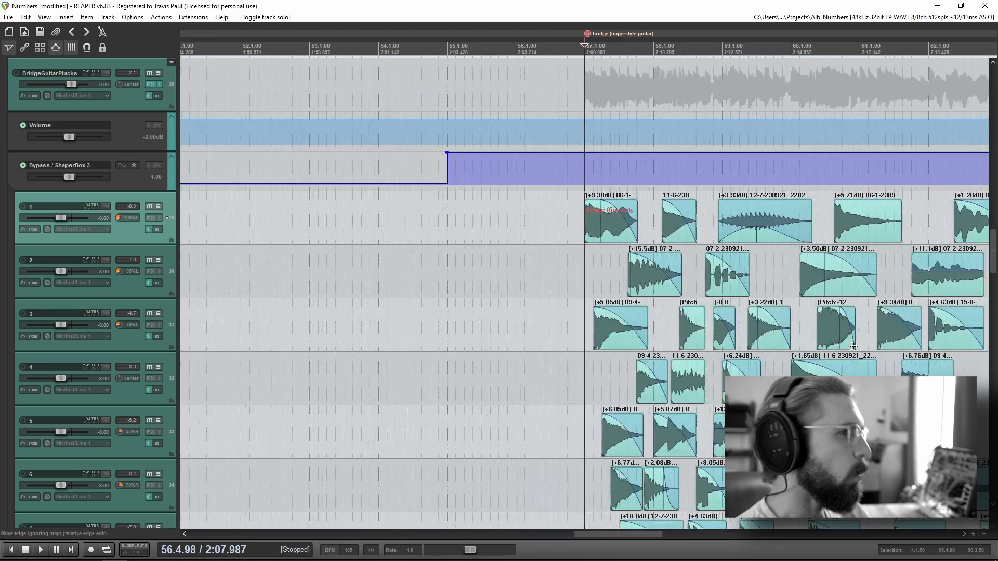
{"action": "left_click_drag", "start_coordinate": [852, 346], "coordinate": [492, 316]}
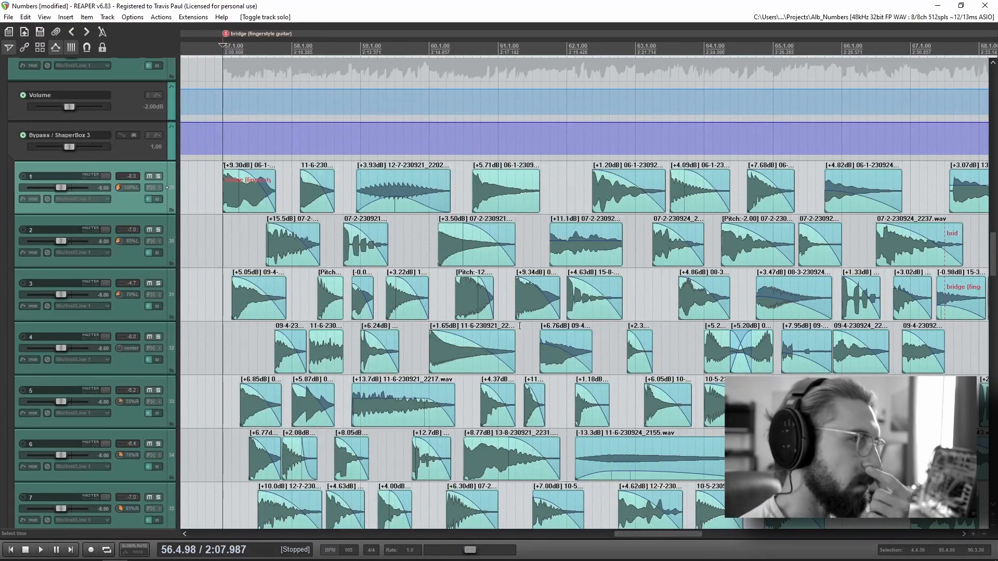
{"action": "scroll", "coordinate": [576, 341], "scroll_direction": "down", "scroll_amount": 1}
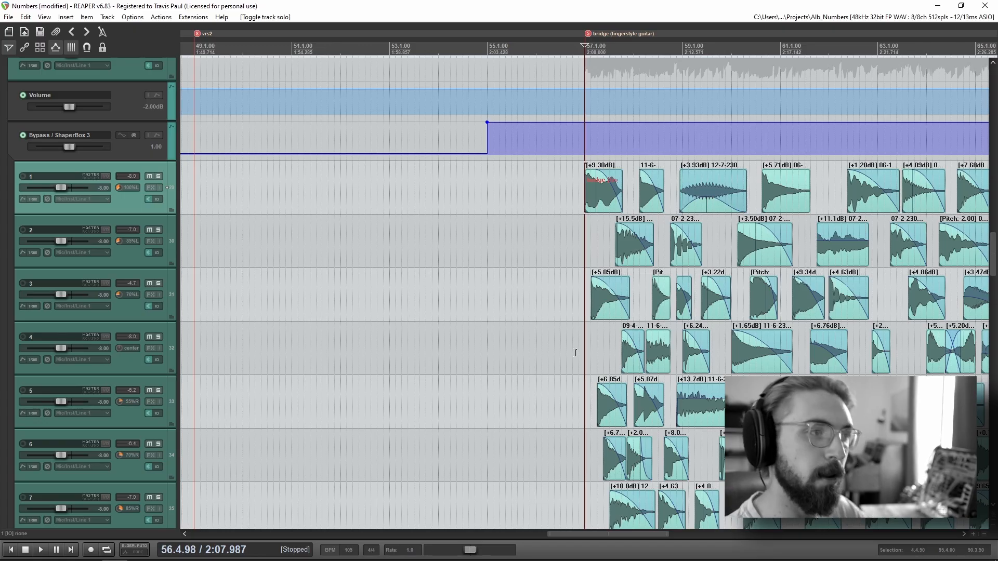
{"action": "scroll", "coordinate": [470, 283], "scroll_direction": "up", "scroll_amount": 1}
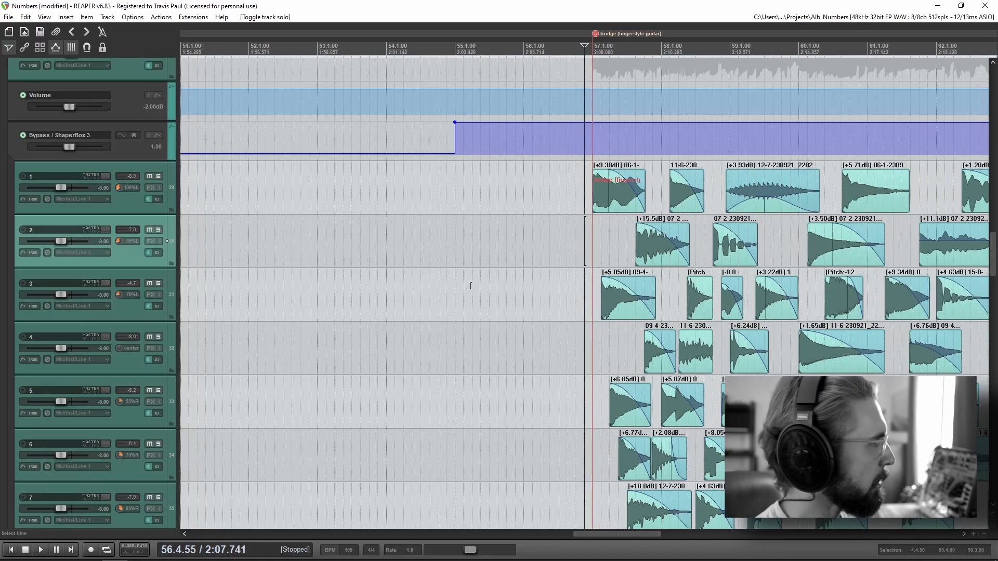
Step: Solo the BridgeGuitarPlucks folder and play its opening plucks from just before the bridge marker
{"action": "scroll", "coordinate": [89, 306], "scroll_direction": "up", "scroll_amount": 3}
{"action": "left_click", "coordinate": [158, 150]}
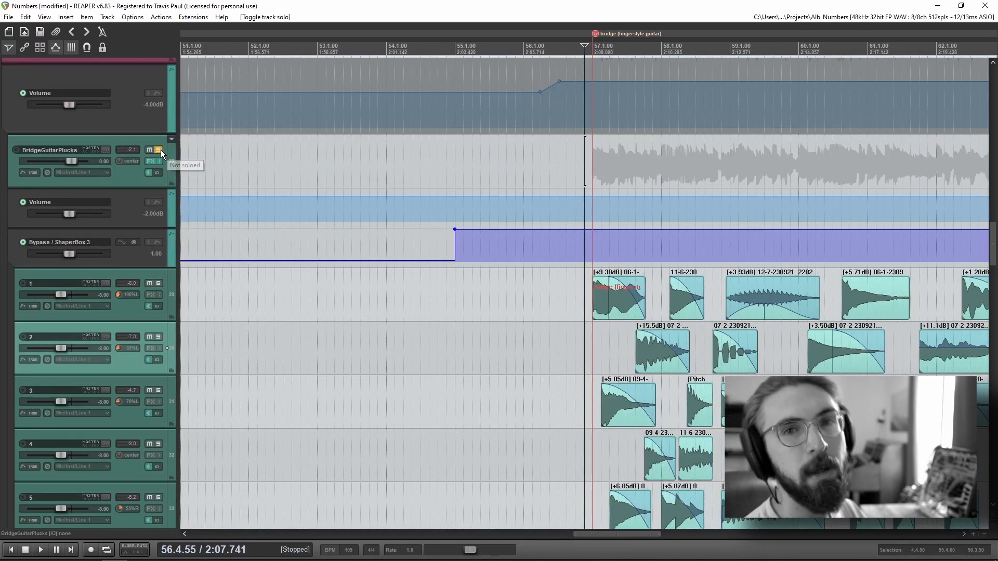
{"action": "left_click_drag", "start_coordinate": [680, 381], "coordinate": [427, 320]}
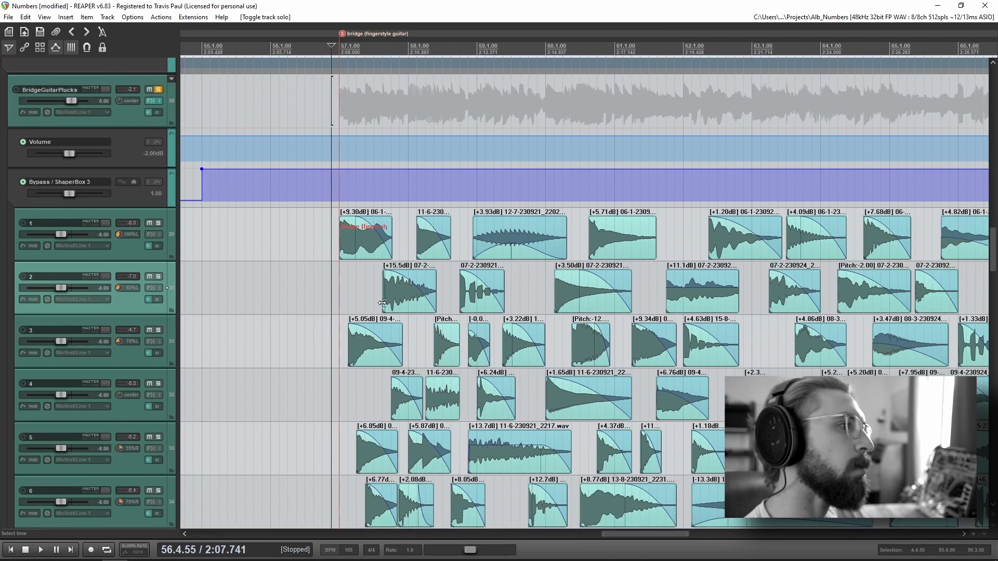
{"action": "left_click", "coordinate": [320, 225]}
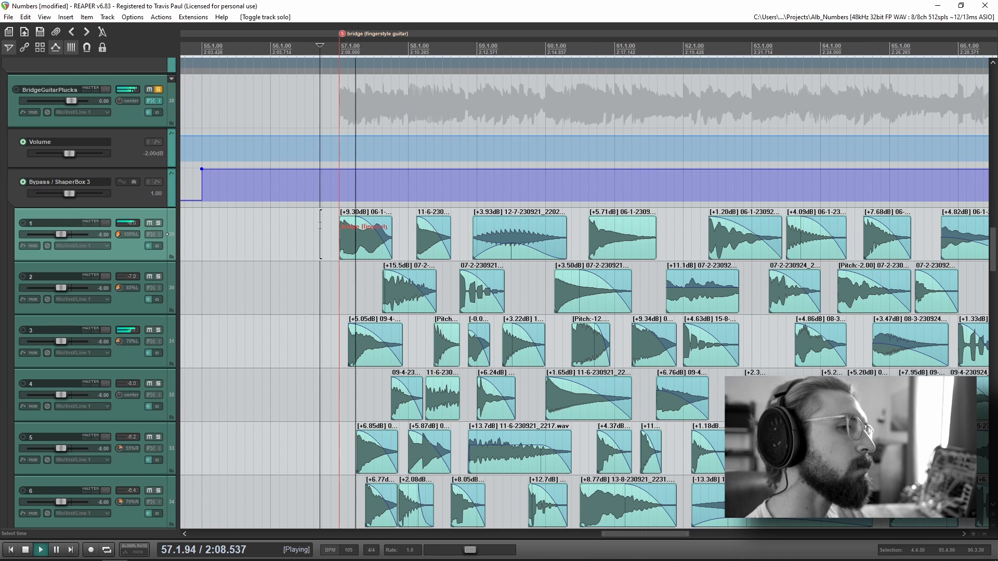
Step: Place the edit cursor at the bridge marker and examine the staggered first plucks on tracks 1 through 7
{"action": "left_click", "coordinate": [340, 274]}
{"action": "scroll", "coordinate": [497, 321], "scroll_direction": "up", "scroll_amount": 3}
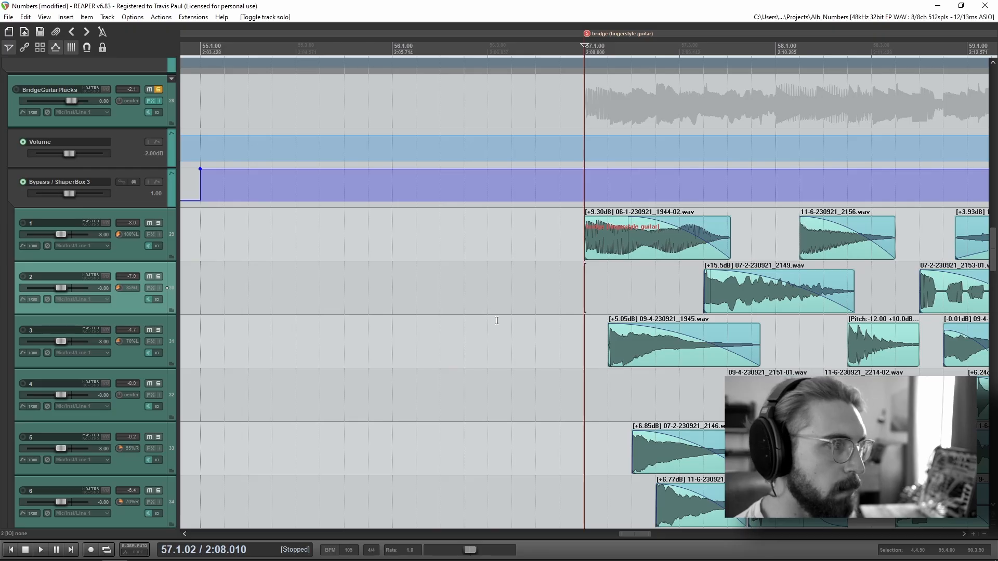
{"action": "left_click_drag", "start_coordinate": [785, 351], "coordinate": [661, 324]}
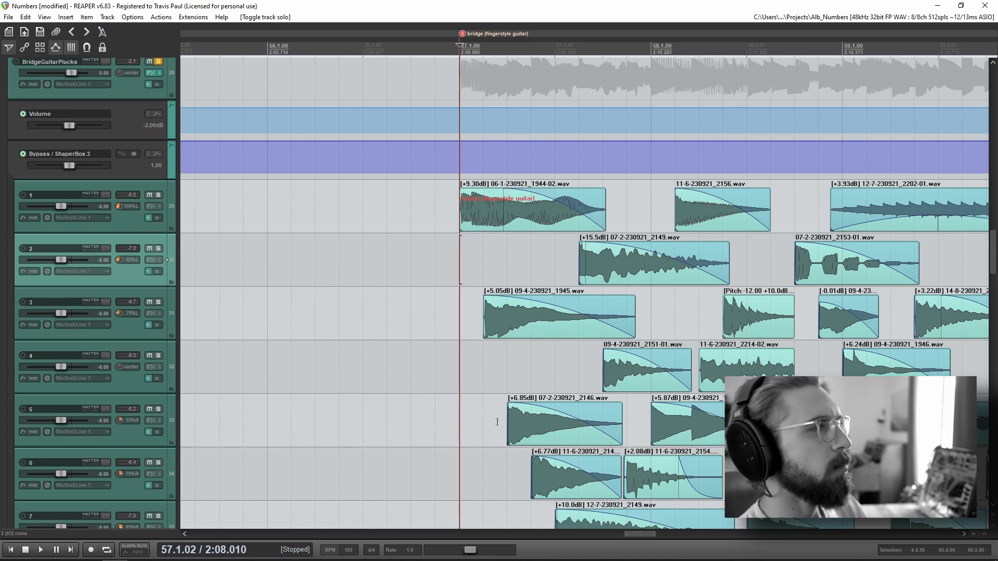
{"action": "scroll", "coordinate": [497, 422], "scroll_direction": "down", "scroll_amount": 1}
{"action": "scroll", "coordinate": [14, 428], "scroll_direction": "up", "scroll_amount": 4}
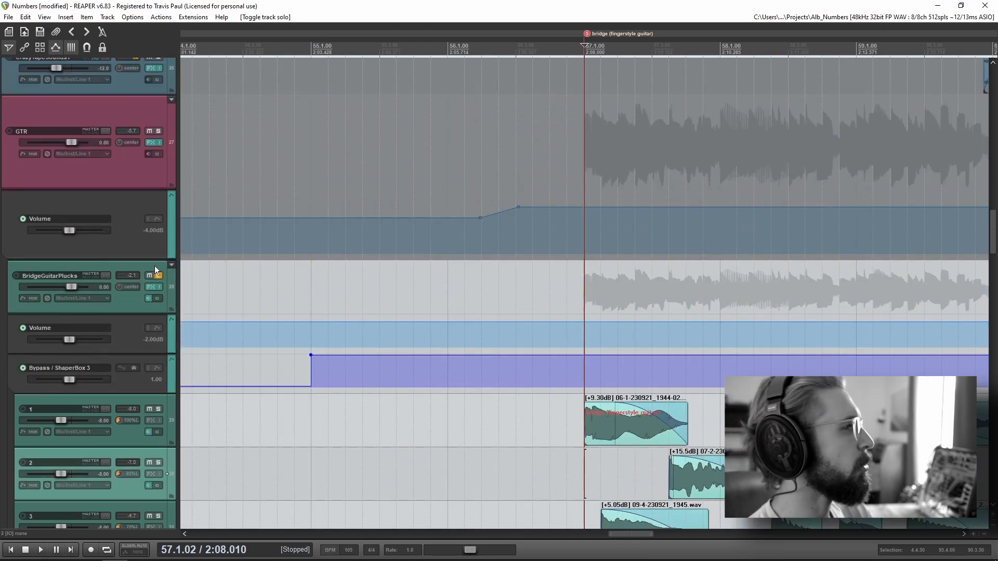
Step: Unsolo the guitar plucks, solo the VOX folder instead and play the bridge vocals from the bridge marker to about measure 61
{"action": "scroll", "coordinate": [111, 329], "scroll_direction": "up", "scroll_amount": 12}
{"action": "scroll", "coordinate": [525, 387], "scroll_direction": "down", "scroll_amount": 1}
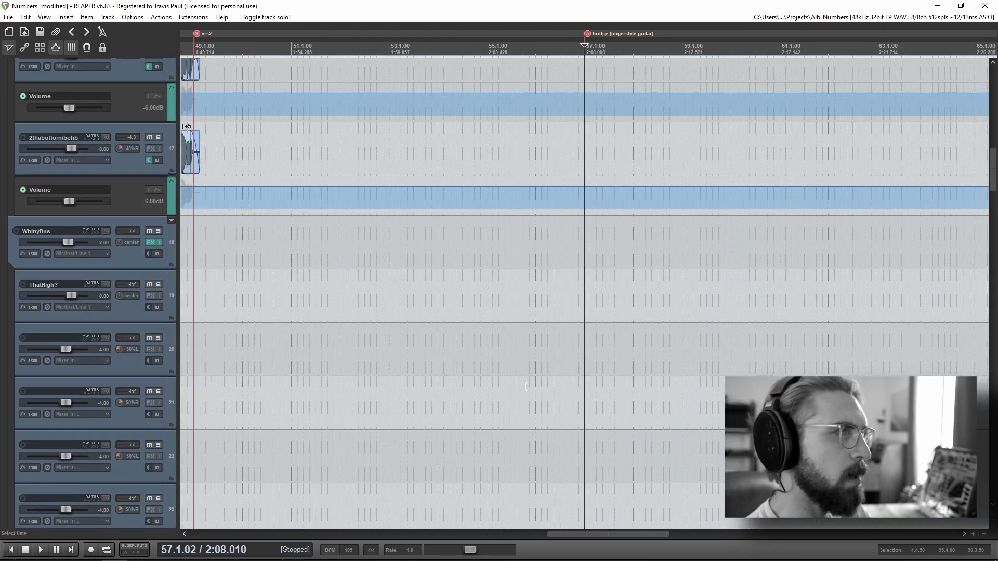
{"action": "scroll", "coordinate": [525, 386], "scroll_direction": "down", "scroll_amount": 1}
{"action": "scroll", "coordinate": [102, 414], "scroll_direction": "up", "scroll_amount": 8}
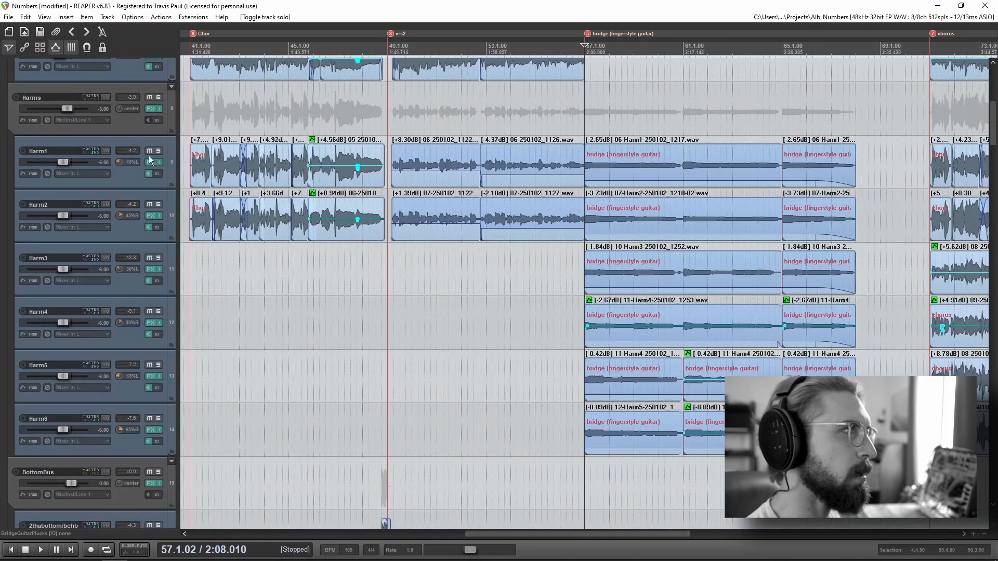
{"action": "scroll", "coordinate": [120, 251], "scroll_direction": "up", "scroll_amount": 7}
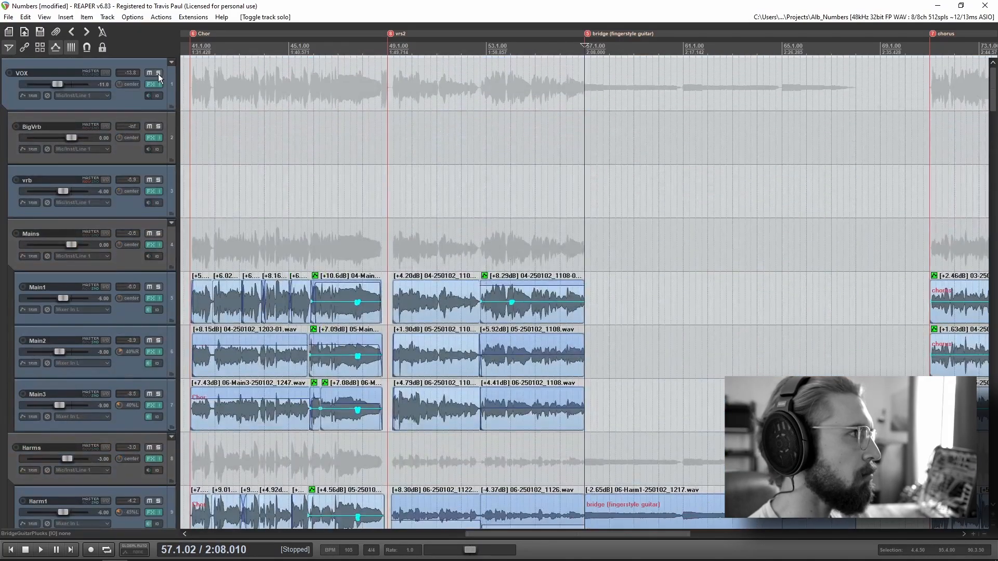
{"action": "left_click", "coordinate": [158, 74]}
{"action": "key", "text": "space"}
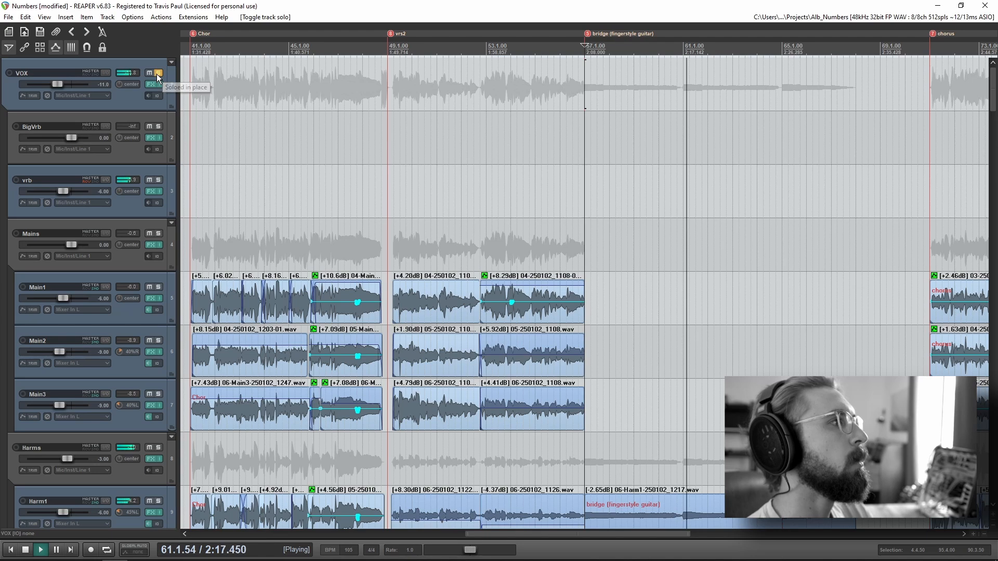
{"action": "key", "text": "space"}
Step: Unsolo the vocals and place the edit cursor just before the bridge marker on the numbered guitar pluck tracks
{"action": "scroll", "coordinate": [70, 354], "scroll_direction": "down", "scroll_amount": 15}
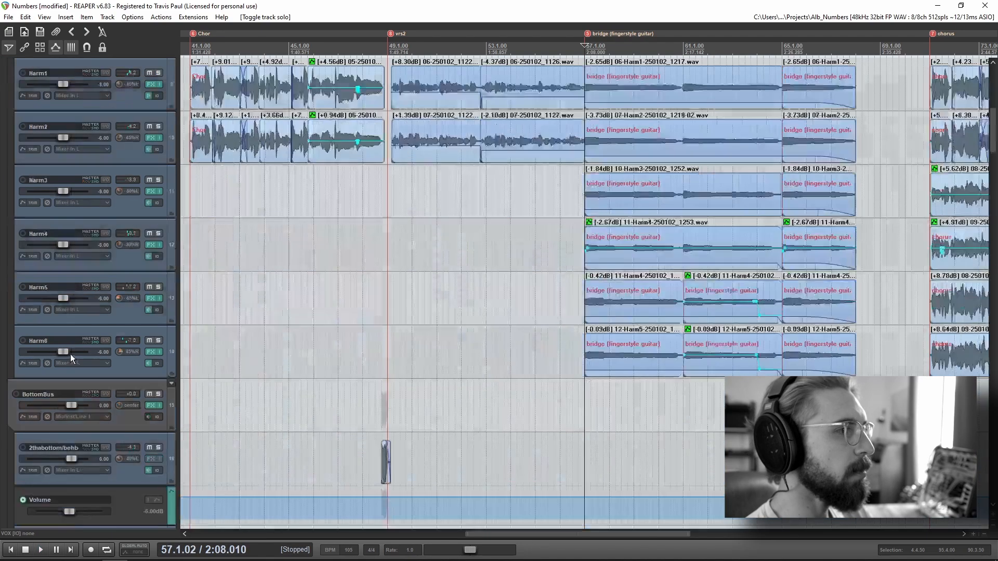
{"action": "scroll", "coordinate": [71, 354], "scroll_direction": "down", "scroll_amount": 20}
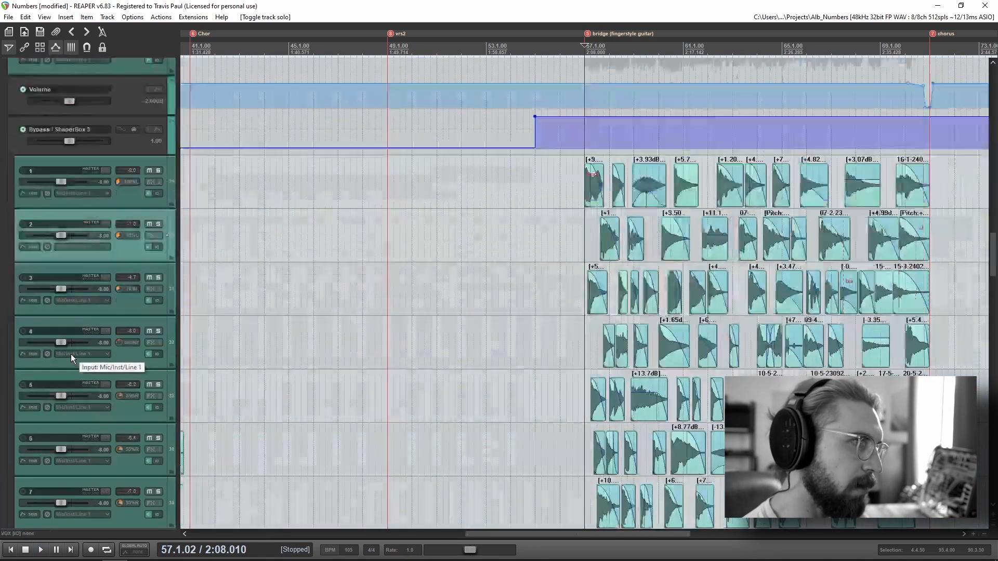
{"action": "scroll", "coordinate": [71, 355], "scroll_direction": "down", "scroll_amount": 3}
{"action": "left_click", "coordinate": [586, 128]}
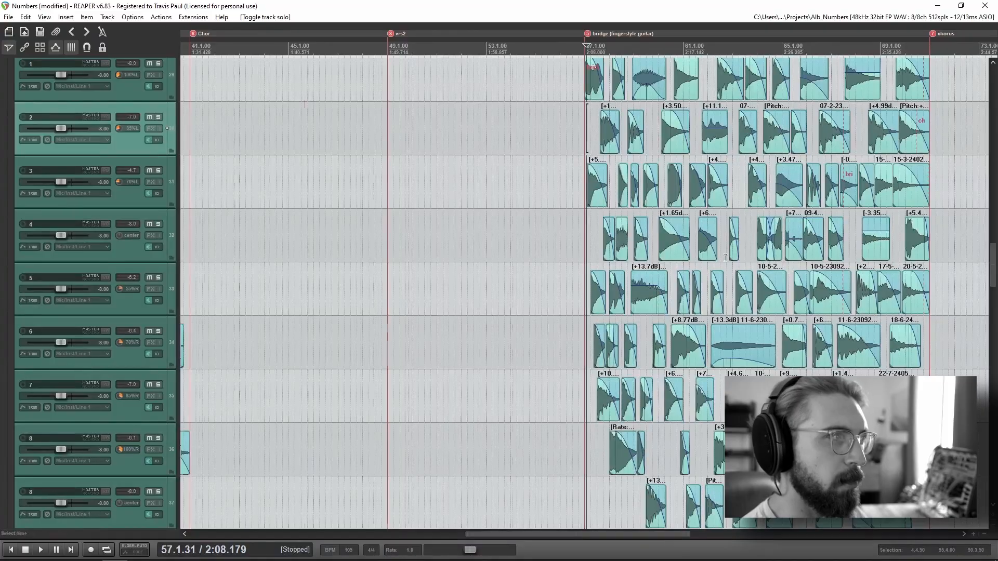
{"action": "scroll", "coordinate": [742, 308], "scroll_direction": "up", "scroll_amount": 8}
{"action": "left_click", "coordinate": [560, 168]}
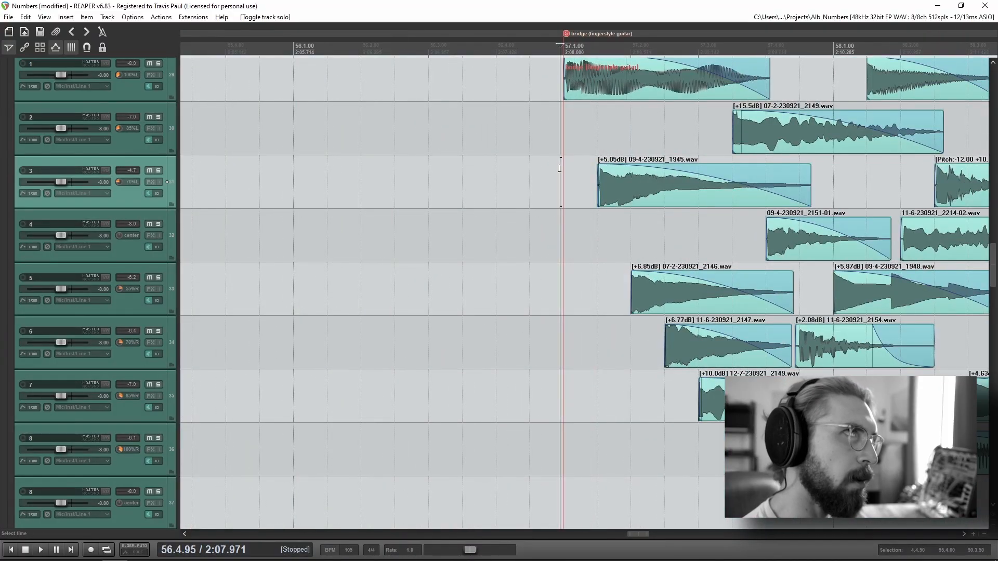
{"action": "scroll", "coordinate": [73, 359], "scroll_direction": "up", "scroll_amount": 6}
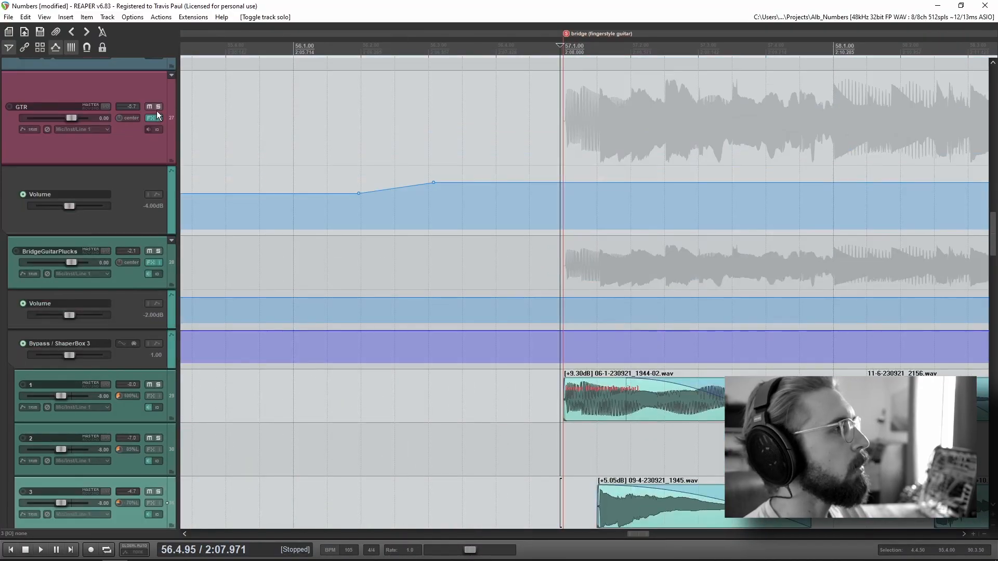
Step: Play the full bridge from just before its marker, follow the pluck clips across the numbered tracks and stop around measure 66
{"action": "key", "text": "space"}
{"action": "scroll", "coordinate": [64, 328], "scroll_direction": "down", "scroll_amount": 5}
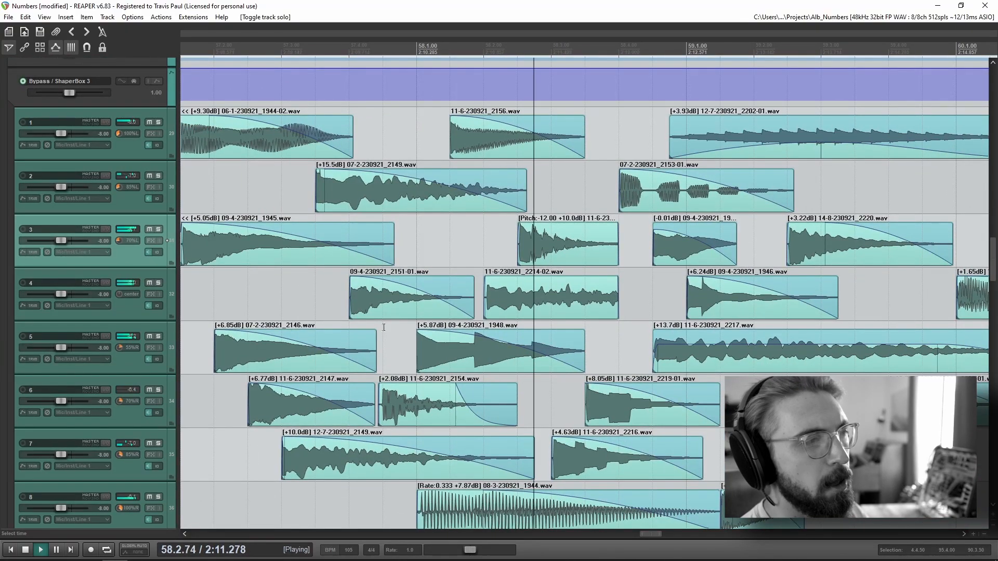
{"action": "left_click_drag", "start_coordinate": [678, 377], "coordinate": [399, 352]}
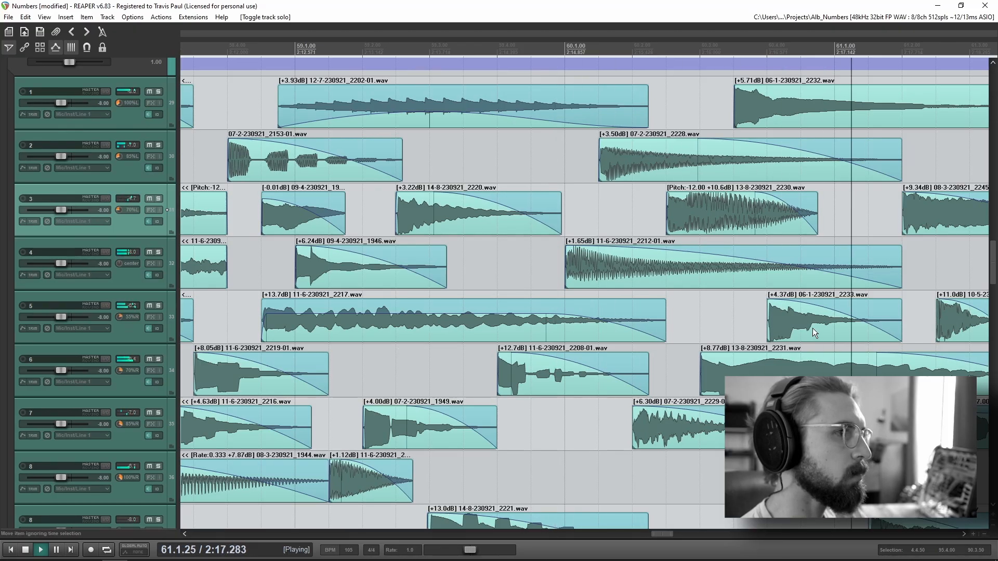
{"action": "left_click_drag", "start_coordinate": [868, 365], "coordinate": [521, 358]}
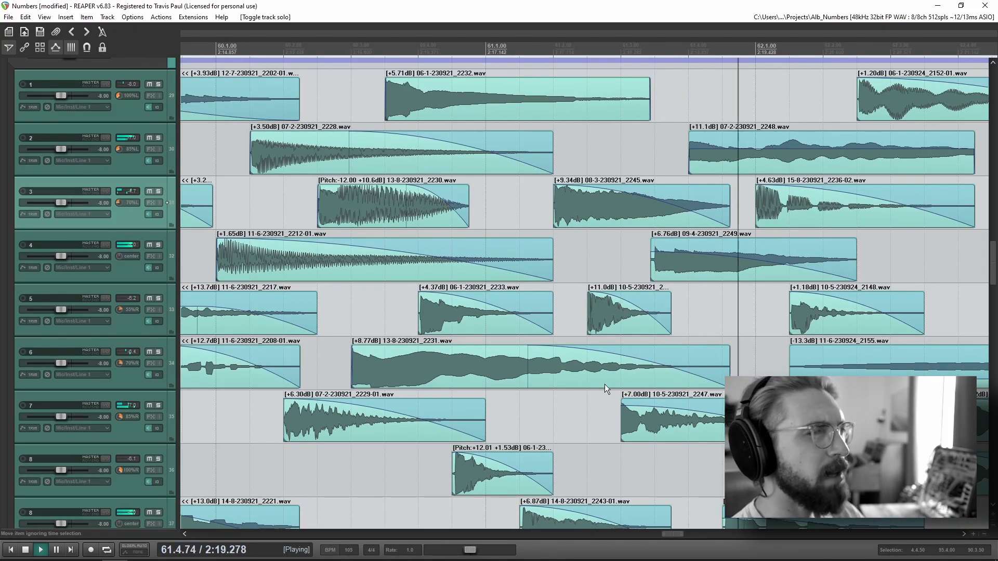
{"action": "scroll", "coordinate": [604, 385], "scroll_direction": "down", "scroll_amount": 4}
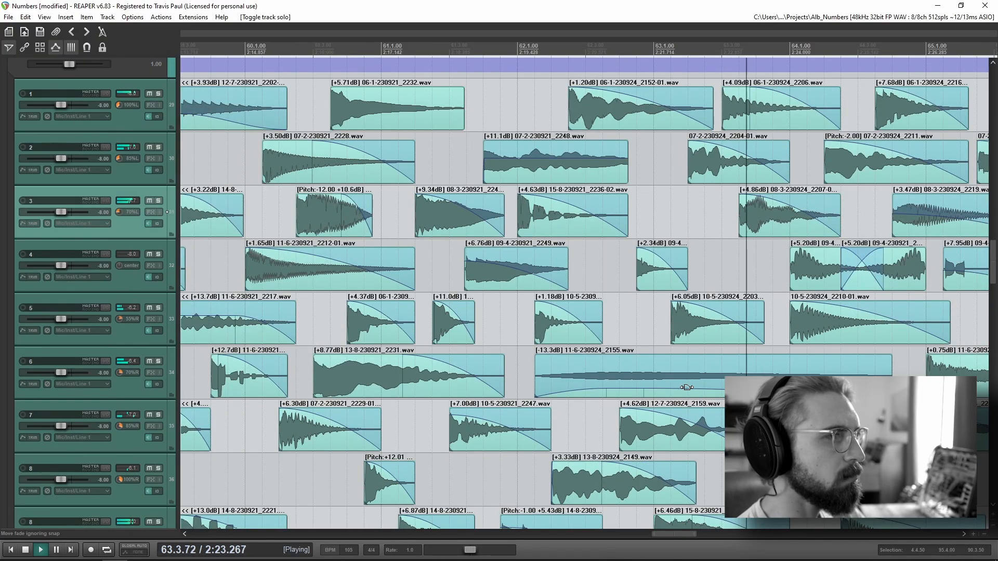
{"action": "left_click_drag", "start_coordinate": [687, 387], "coordinate": [365, 346]}
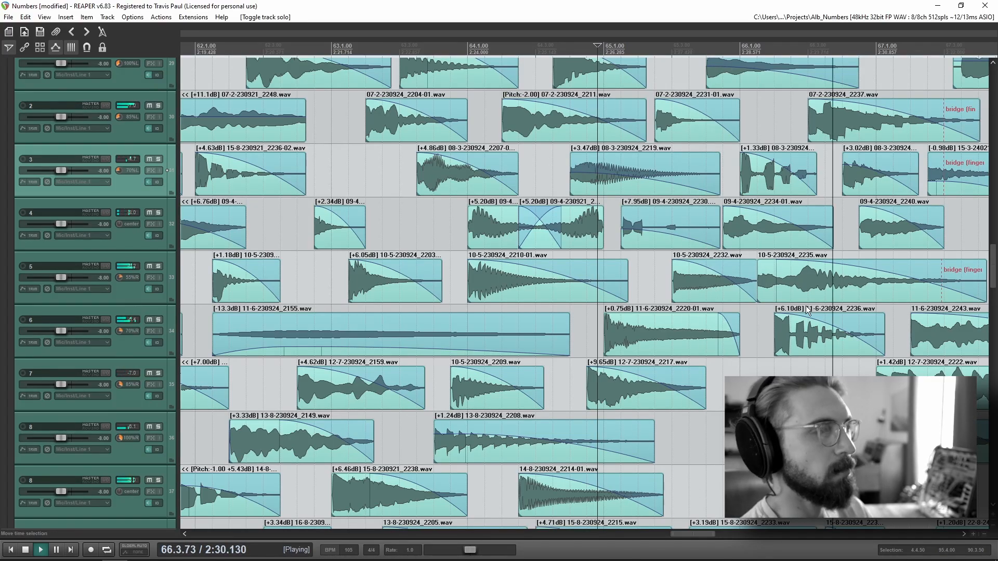
{"action": "left_click_drag", "start_coordinate": [805, 304], "coordinate": [514, 317]}
{"action": "key", "text": "space"}
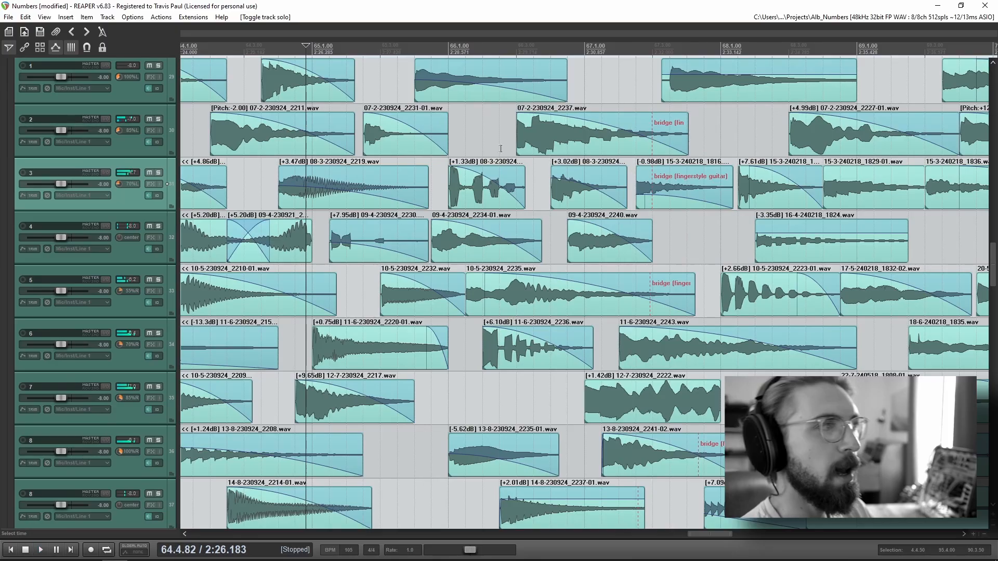
Step: Place the edit cursor midway through the bridge at about 64.3 and examine the plucks between the bridge and chorus markers
{"action": "left_click", "coordinate": [490, 142]}
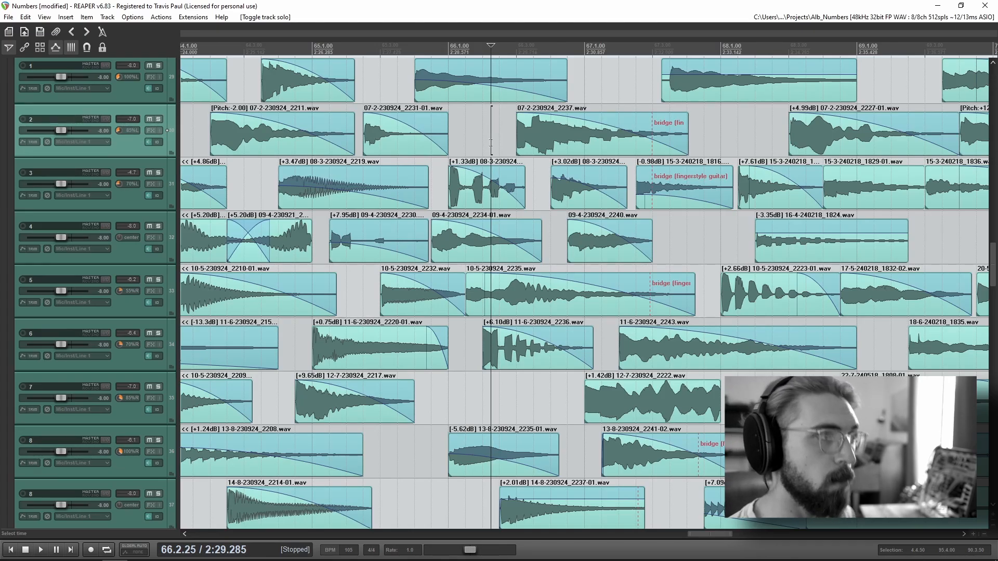
{"action": "scroll", "coordinate": [755, 208], "scroll_direction": "down", "scroll_amount": 3}
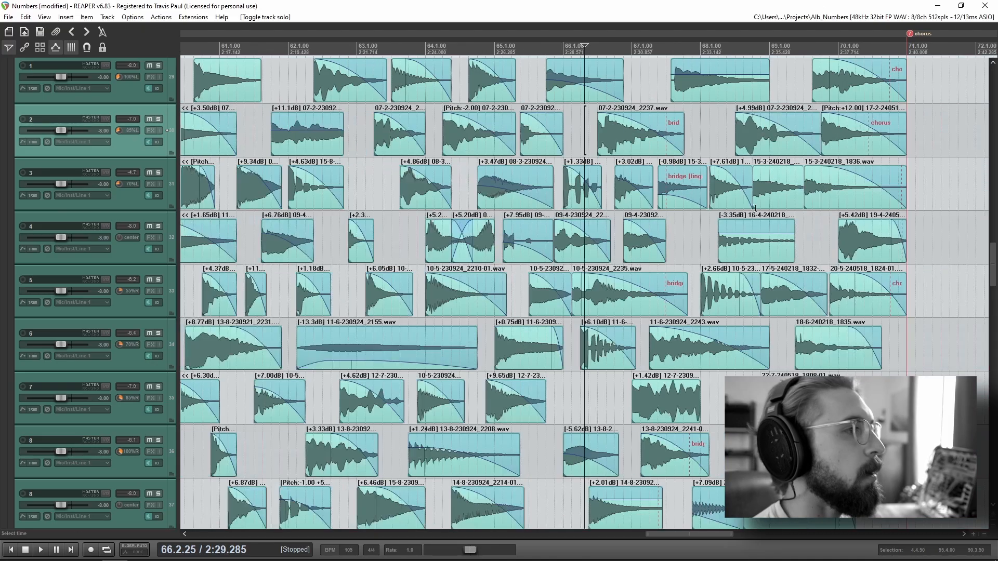
{"action": "left_click", "coordinate": [482, 48]}
{"action": "left_click", "coordinate": [461, 49]}
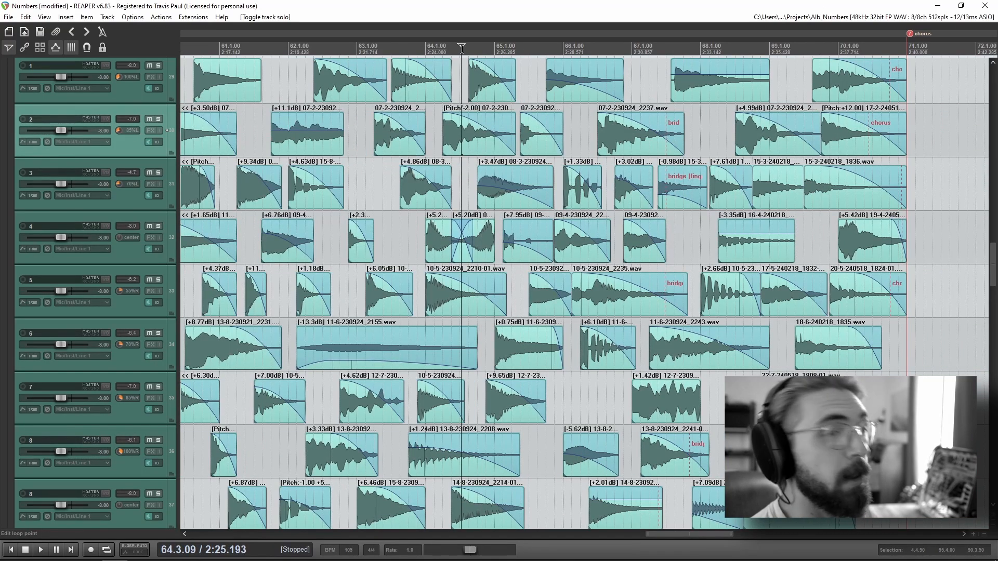
{"action": "scroll", "coordinate": [613, 255], "scroll_direction": "down", "scroll_amount": 2}
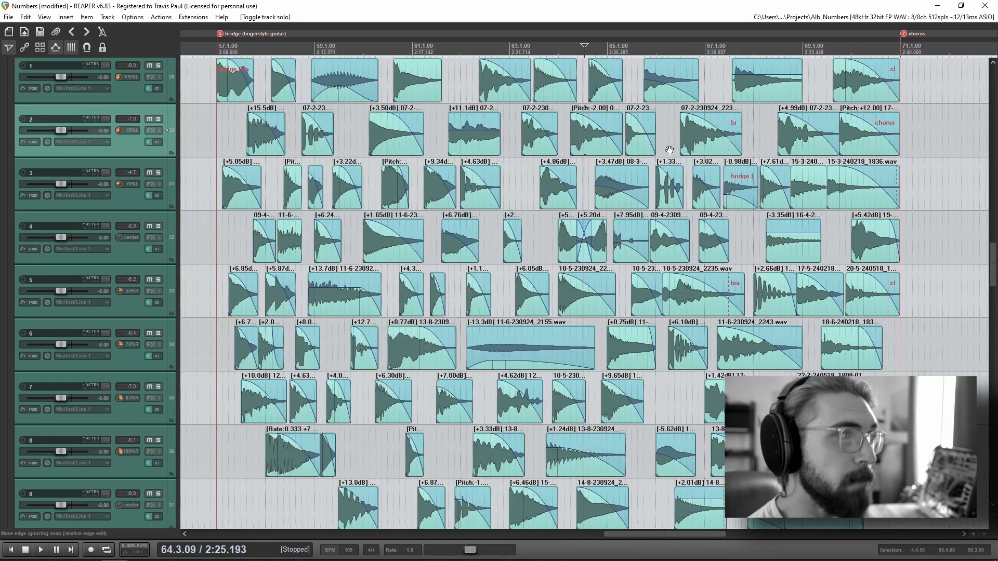
Step: Play the second half of the bridge plucks, following the track meters, and stop just before the chorus marker
{"action": "scroll", "coordinate": [519, 189], "scroll_direction": "up", "scroll_amount": 3}
{"action": "key", "text": "space"}
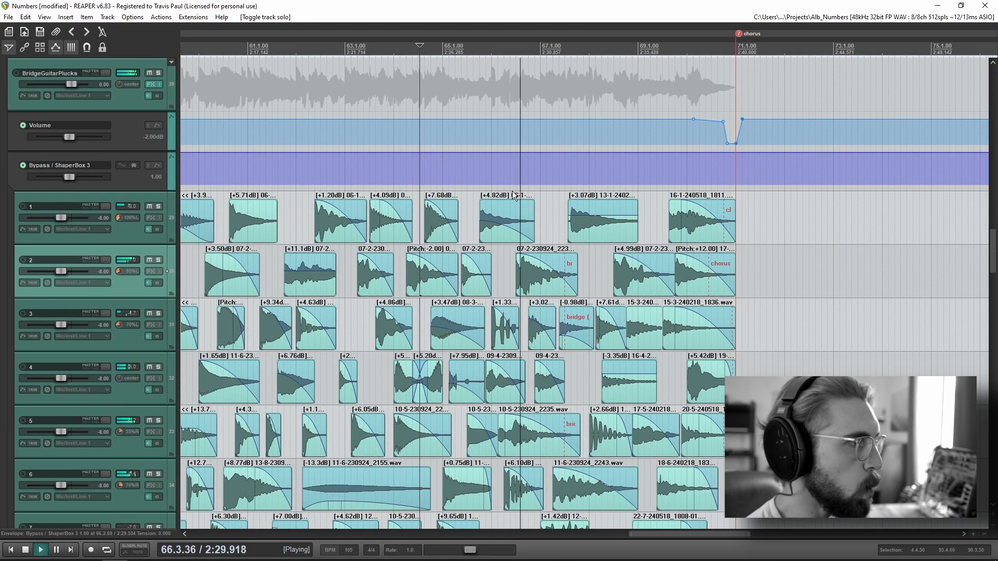
{"action": "left_click_drag", "start_coordinate": [776, 248], "coordinate": [652, 204]}
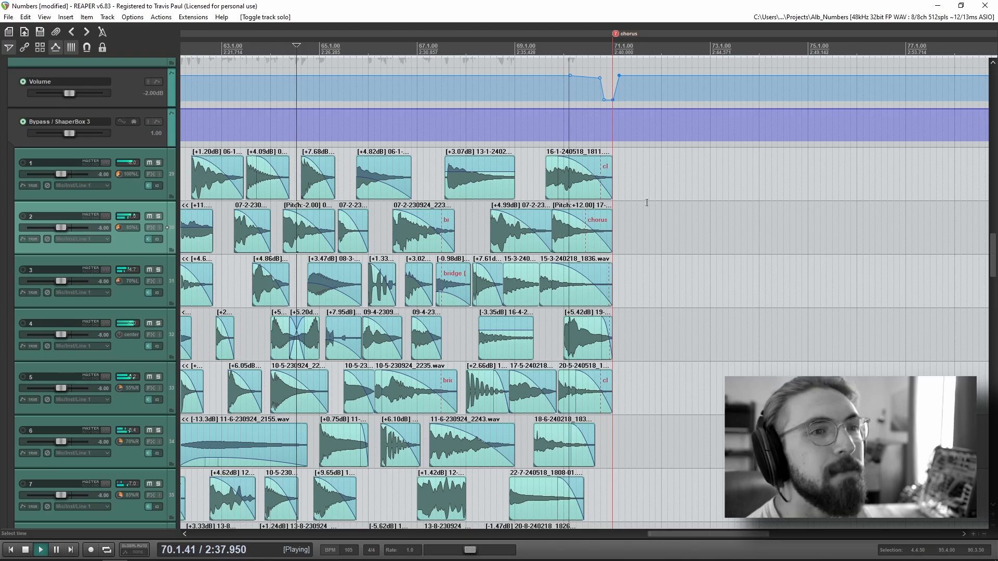
{"action": "key", "text": "space"}
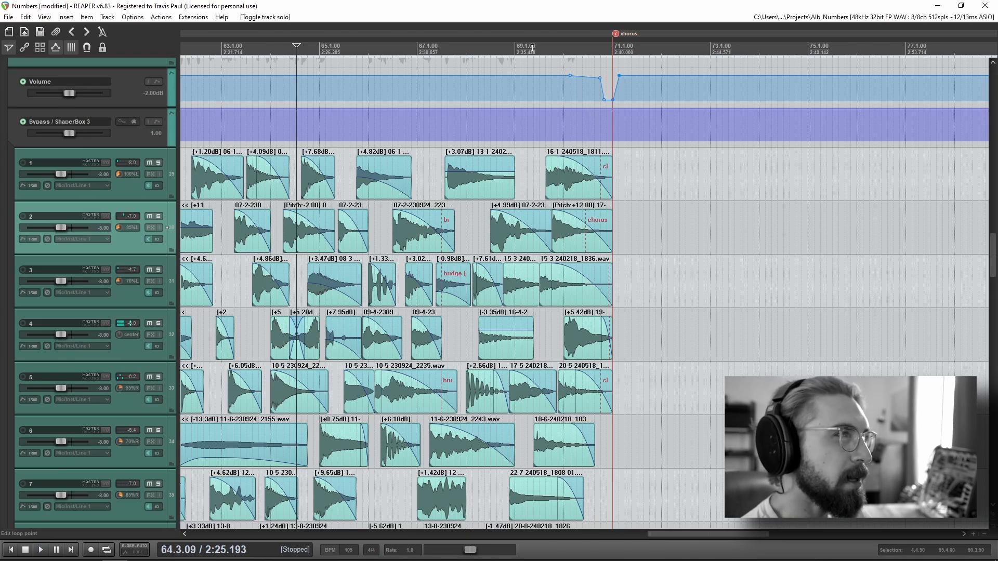
Step: Place the edit cursor a few measures before the chorus marker, at about 67.4
{"action": "left_click", "coordinate": [534, 50]}
{"action": "scroll", "coordinate": [569, 258], "scroll_direction": "down", "scroll_amount": 2}
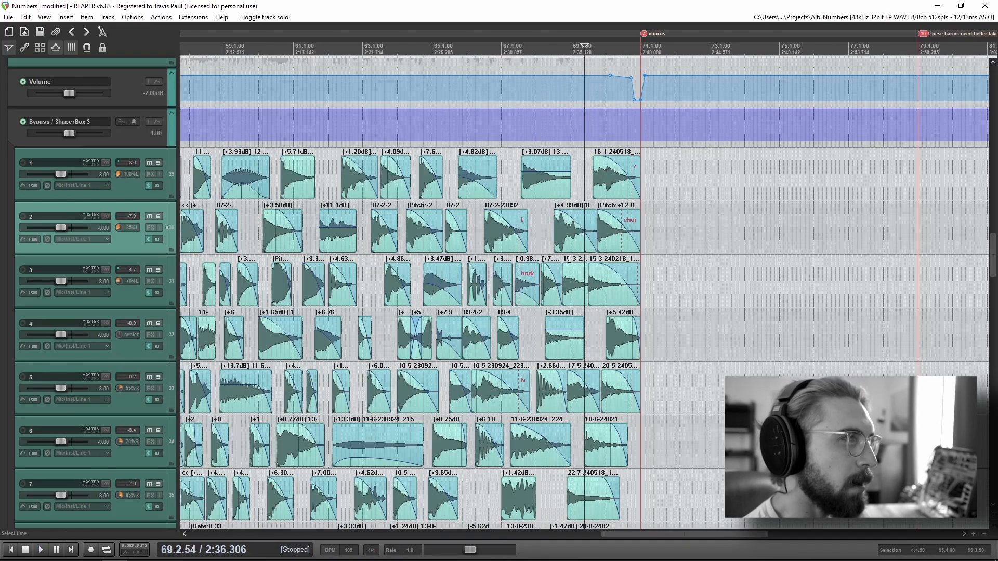
{"action": "left_click", "coordinate": [532, 45]}
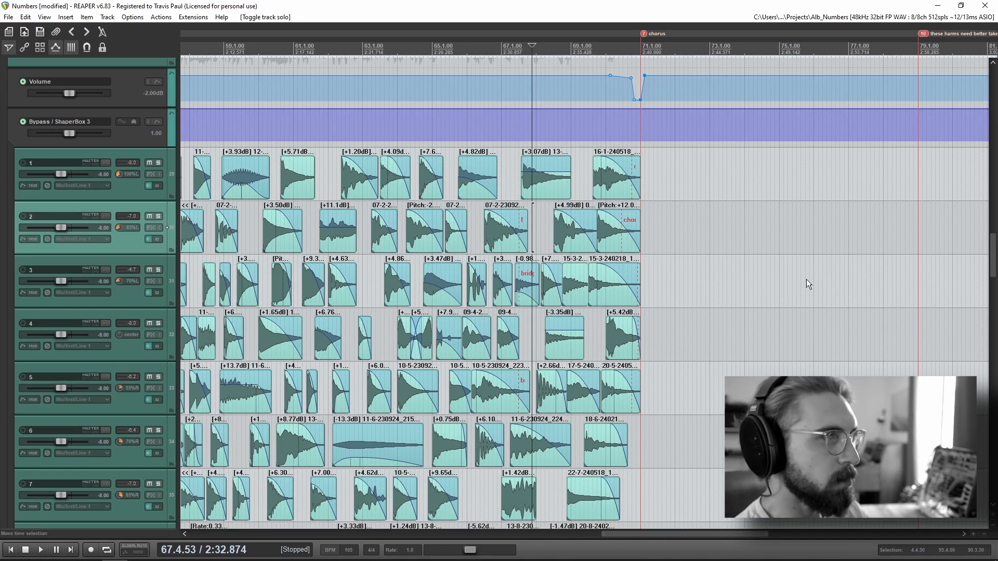
Step: Turn off the solo on the GTR track and play the end of the bridge plucks from about 69.4 into the chorus
{"action": "left_click_drag", "start_coordinate": [809, 284], "coordinate": [678, 262]}
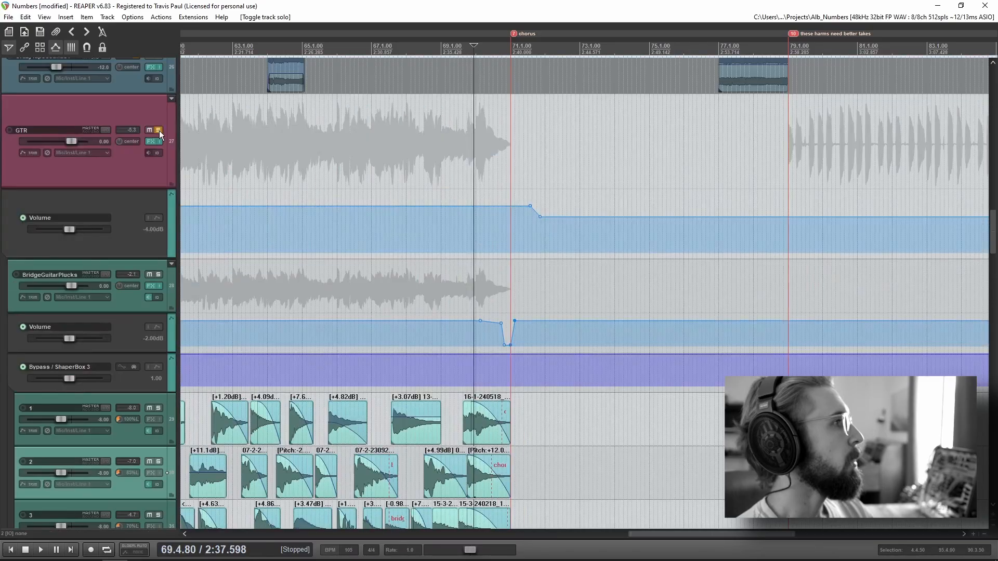
{"action": "scroll", "coordinate": [89, 254], "scroll_direction": "down", "scroll_amount": 3}
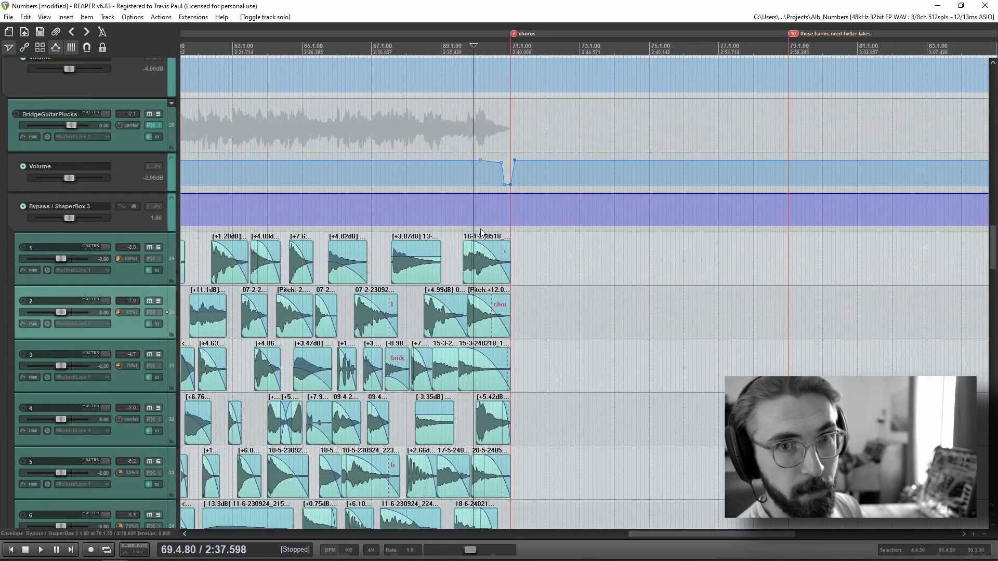
{"action": "scroll", "coordinate": [481, 234], "scroll_direction": "down", "scroll_amount": 2}
{"action": "key", "text": "space"}
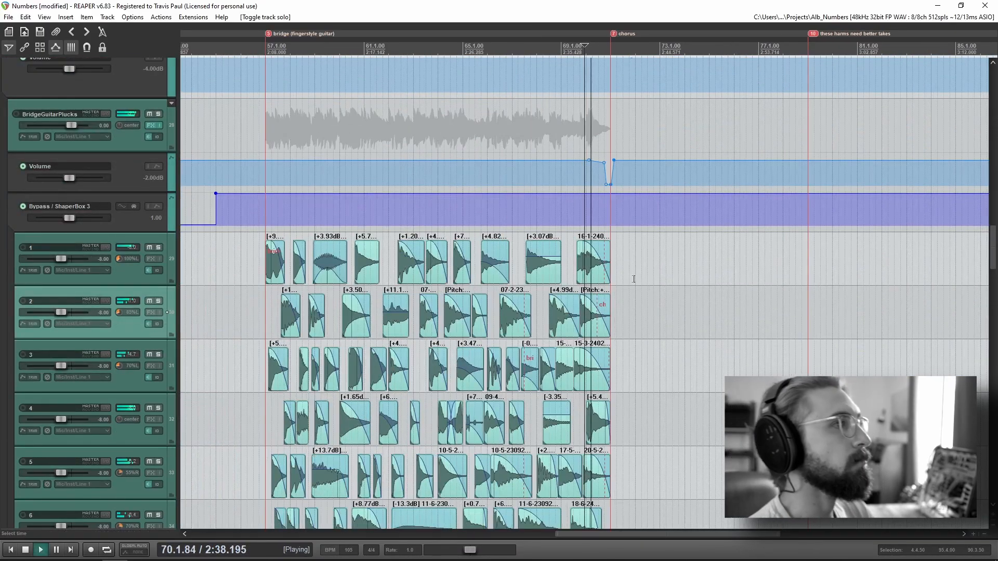
{"action": "scroll", "coordinate": [755, 318], "scroll_direction": "down", "scroll_amount": 2}
{"action": "scroll", "coordinate": [755, 318], "scroll_direction": "down", "scroll_amount": 2}
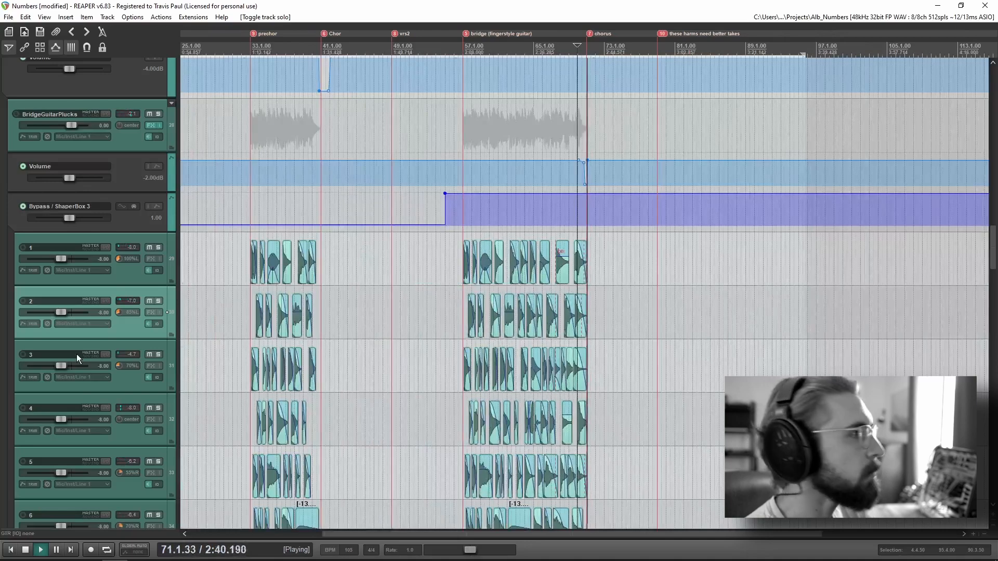
Step: Keep playing into the chorus, follow the active tracks up to the Harms and Mains vocals, and stop playback
{"action": "scroll", "coordinate": [79, 354], "scroll_direction": "up", "scroll_amount": 8}
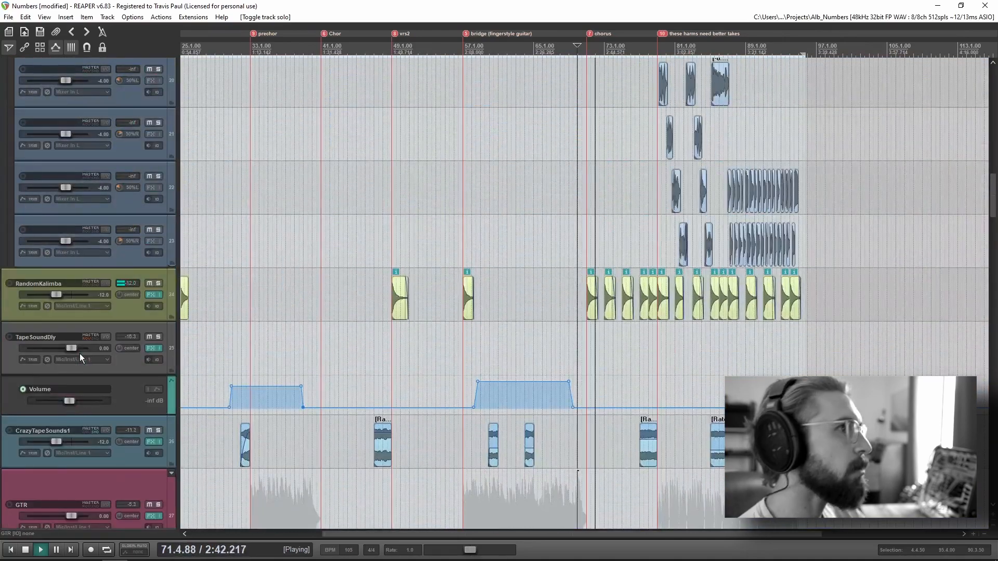
{"action": "scroll", "coordinate": [108, 335], "scroll_direction": "up", "scroll_amount": 4}
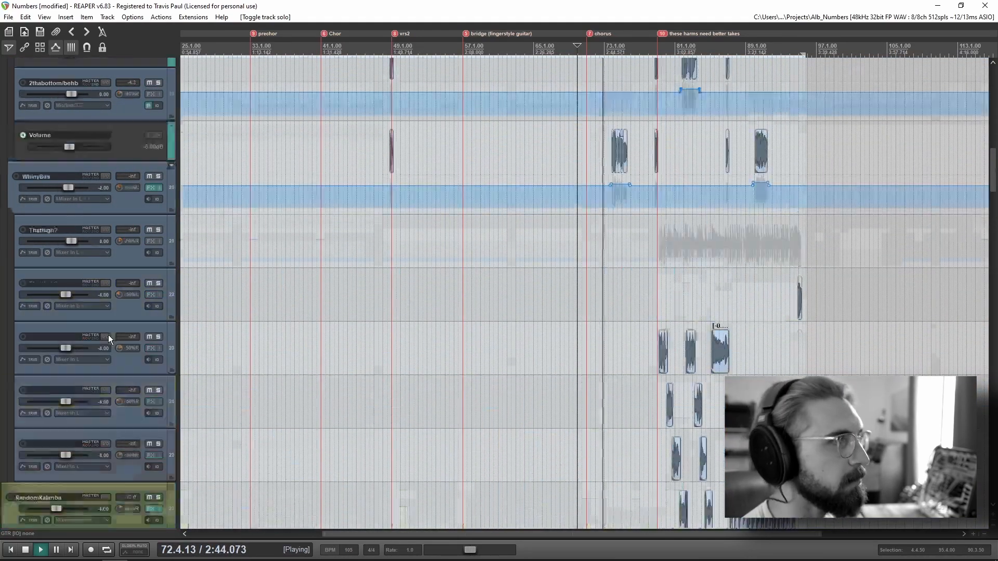
{"action": "scroll", "coordinate": [109, 335], "scroll_direction": "up", "scroll_amount": 10}
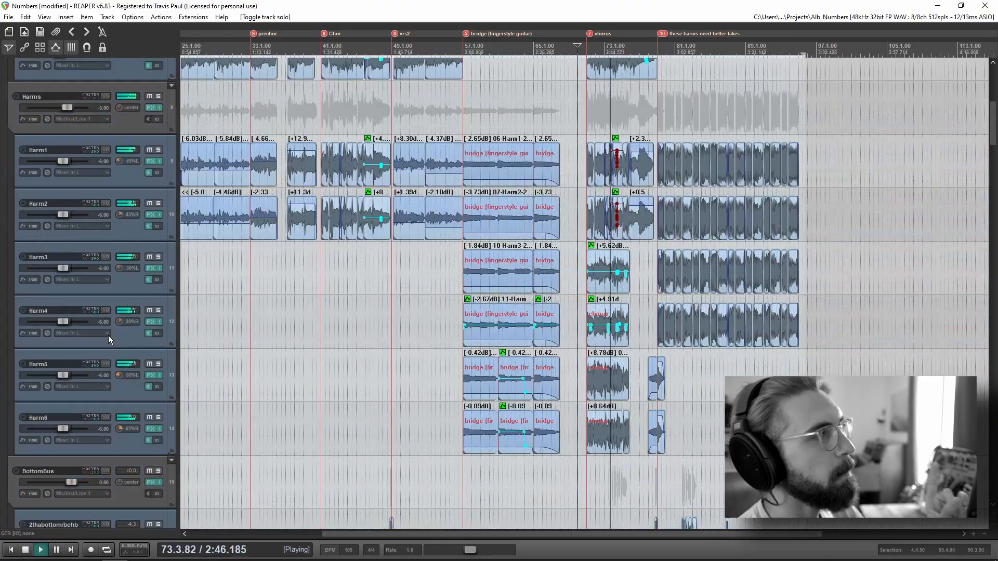
{"action": "scroll", "coordinate": [108, 335], "scroll_direction": "up", "scroll_amount": 4}
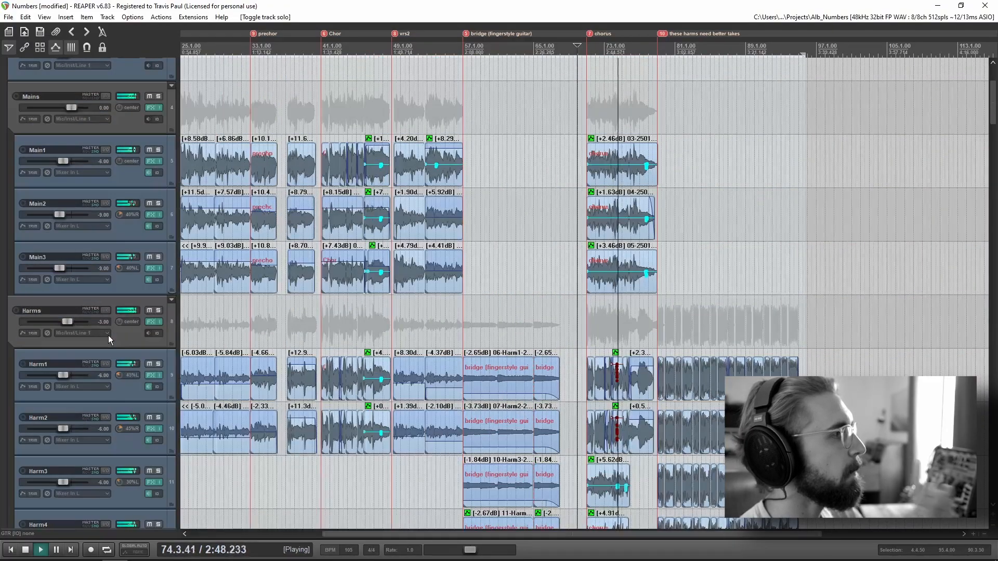
{"action": "scroll", "coordinate": [139, 321], "scroll_direction": "up", "scroll_amount": 3}
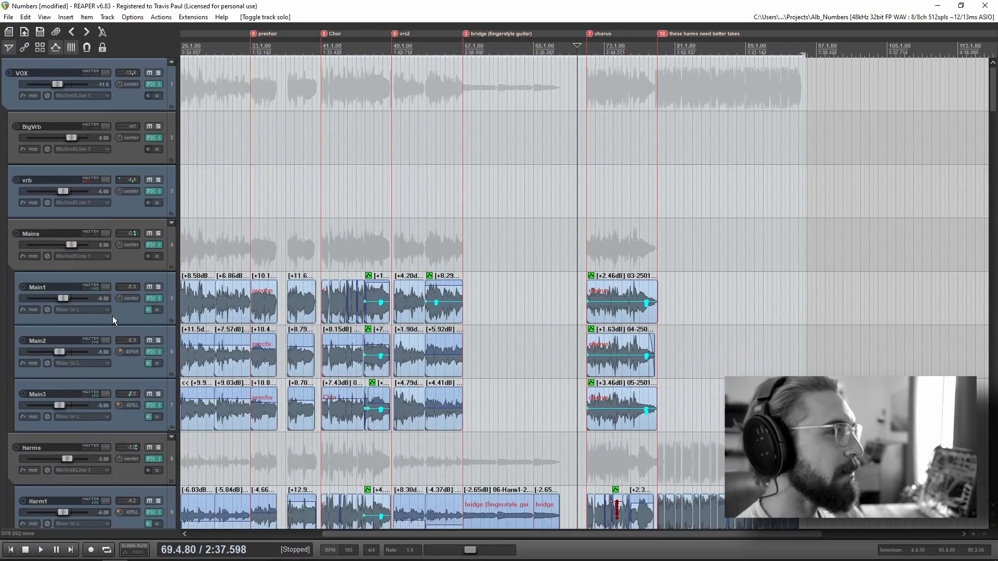
{"action": "scroll", "coordinate": [156, 185], "scroll_direction": "down", "scroll_amount": 2}
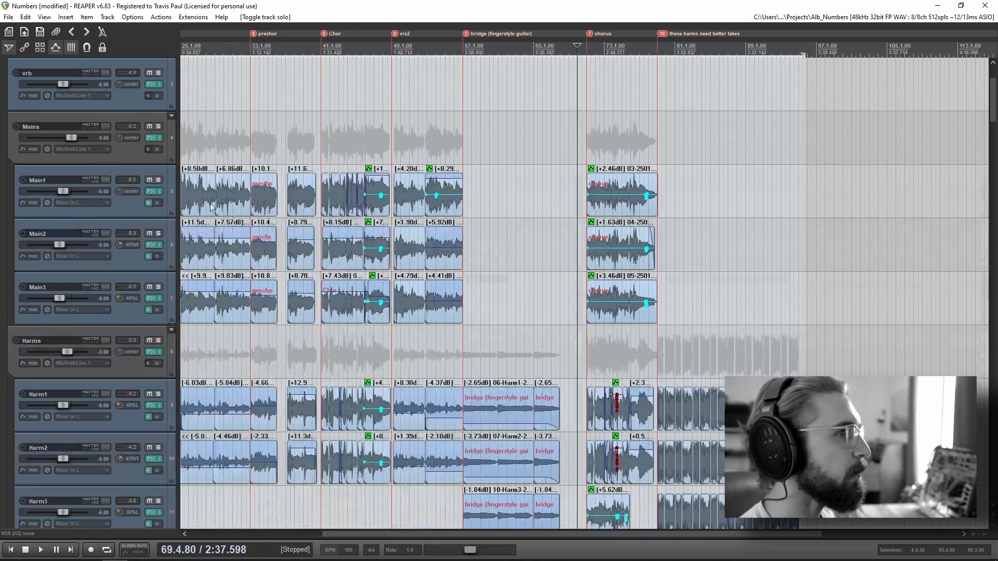
Step: Play the opening of the chorus from its marker at 71.1, following the Mains and Harms clips, and stop
{"action": "left_click", "coordinate": [586, 132]}
{"action": "key", "text": "space"}
{"action": "scroll", "coordinate": [679, 304], "scroll_direction": "up", "scroll_amount": 8}
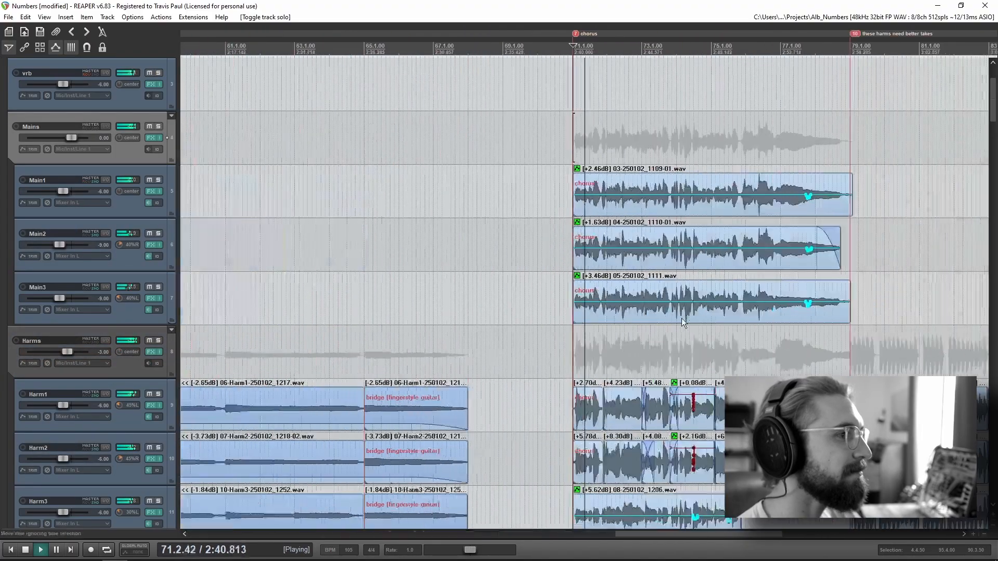
{"action": "left_click_drag", "start_coordinate": [710, 387], "coordinate": [397, 332]}
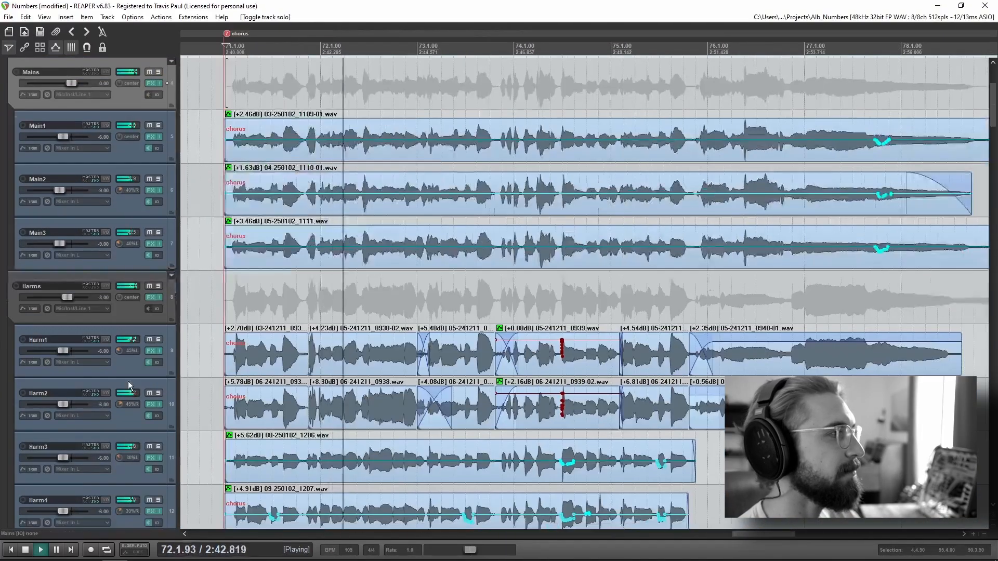
{"action": "key", "text": "space"}
Step: Solo the Harms track, play the chorus harmonies from 71.1 to about measure 74, and remove the solo
{"action": "left_click", "coordinate": [158, 286]}
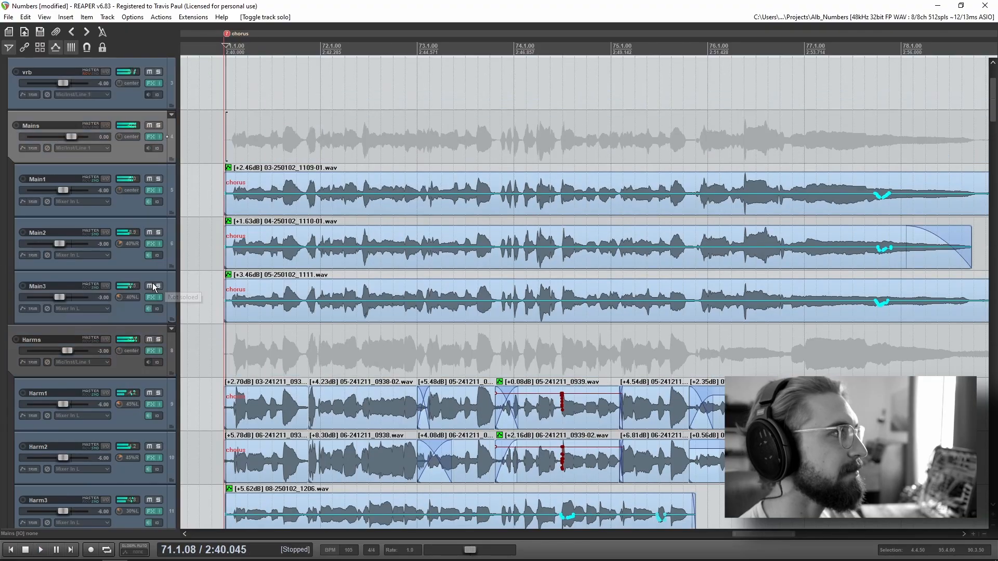
{"action": "scroll", "coordinate": [91, 347], "scroll_direction": "down", "scroll_amount": 3}
{"action": "scroll", "coordinate": [92, 345], "scroll_direction": "down", "scroll_amount": 1}
{"action": "key", "text": "space"}
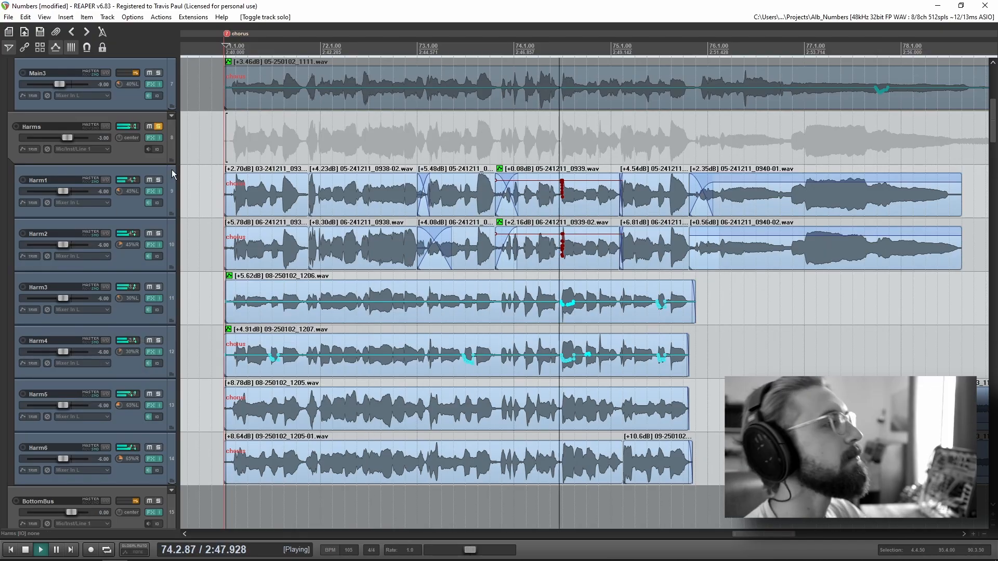
{"action": "key", "text": "space"}
{"action": "left_click", "coordinate": [158, 127]}
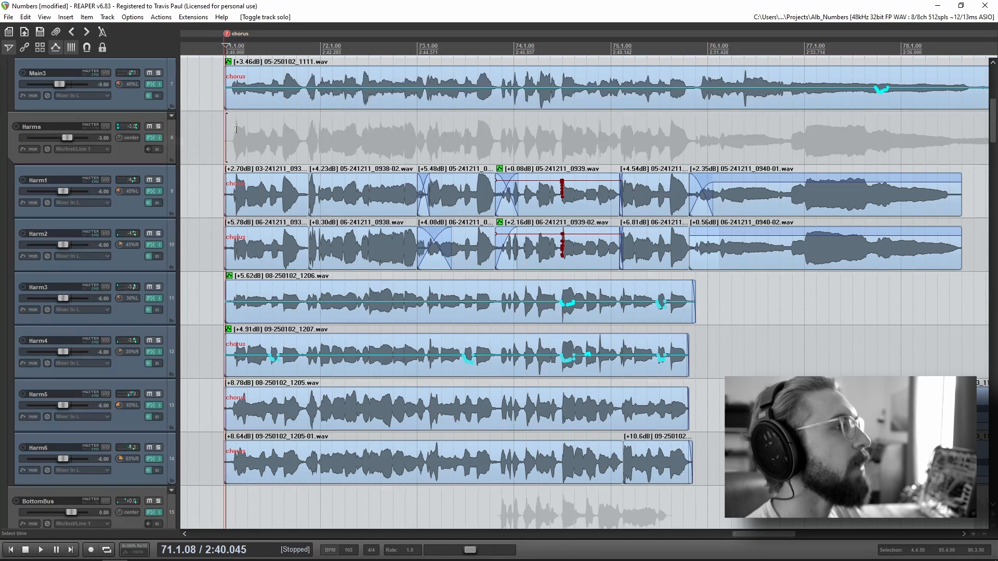
Step: Place the edit cursor where the chorus vocals begin, play the full mix briefly while viewing the VOX group, and stop
{"action": "left_click", "coordinate": [236, 148]}
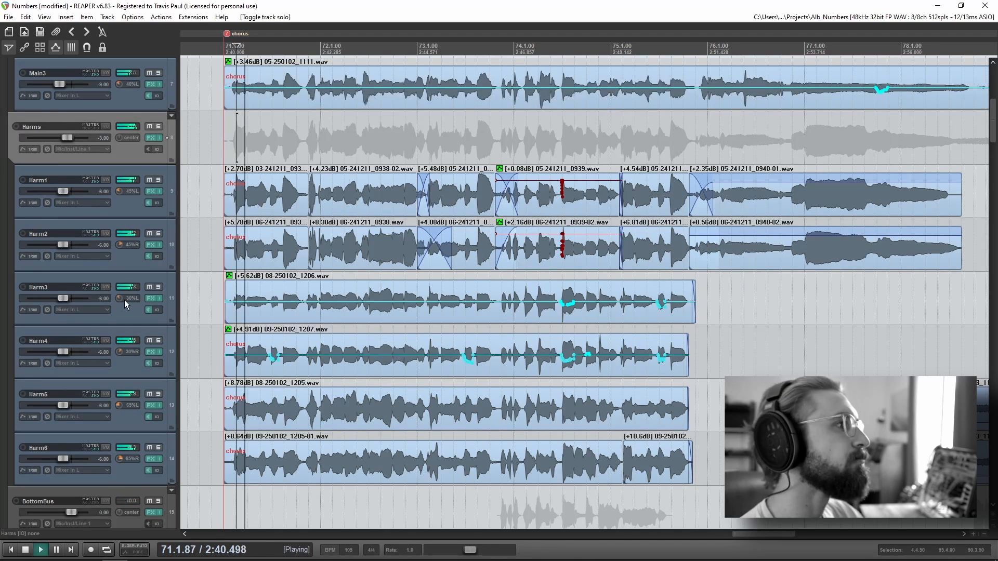
{"action": "scroll", "coordinate": [124, 301], "scroll_direction": "up", "scroll_amount": 3}
{"action": "scroll", "coordinate": [127, 301], "scroll_direction": "up", "scroll_amount": 3}
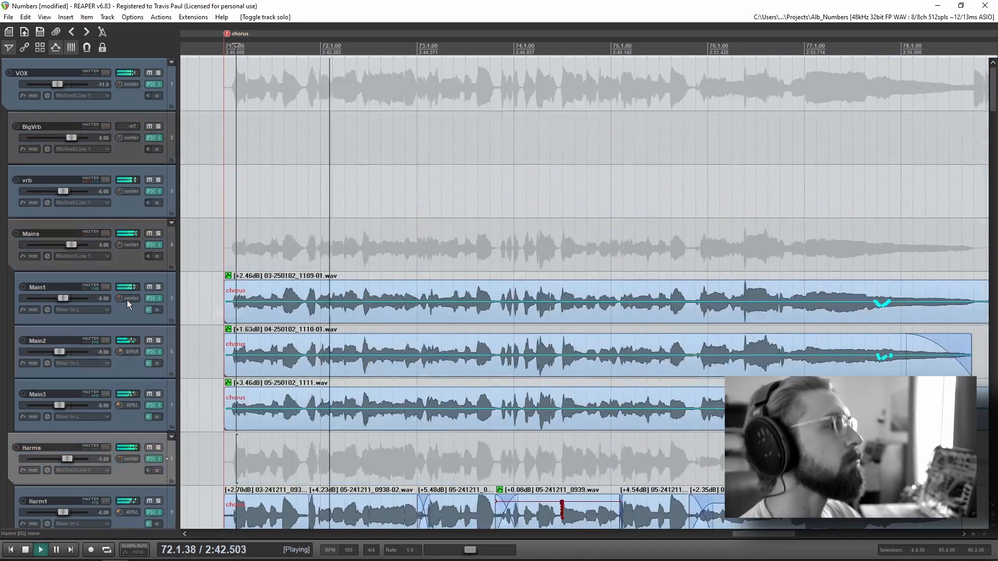
{"action": "key", "text": "space"}
Step: Solo the VOX folder and show its Tape MELLO-FI effect, positioning the effects window clear of the track controls
{"action": "left_click", "coordinate": [159, 73]}
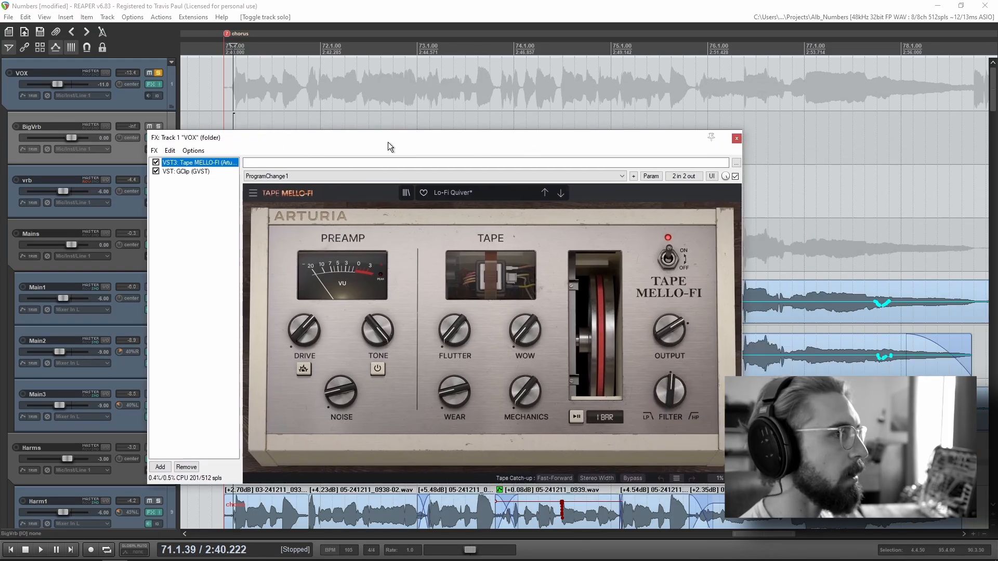
{"action": "left_click_drag", "start_coordinate": [387, 142], "coordinate": [498, 145]}
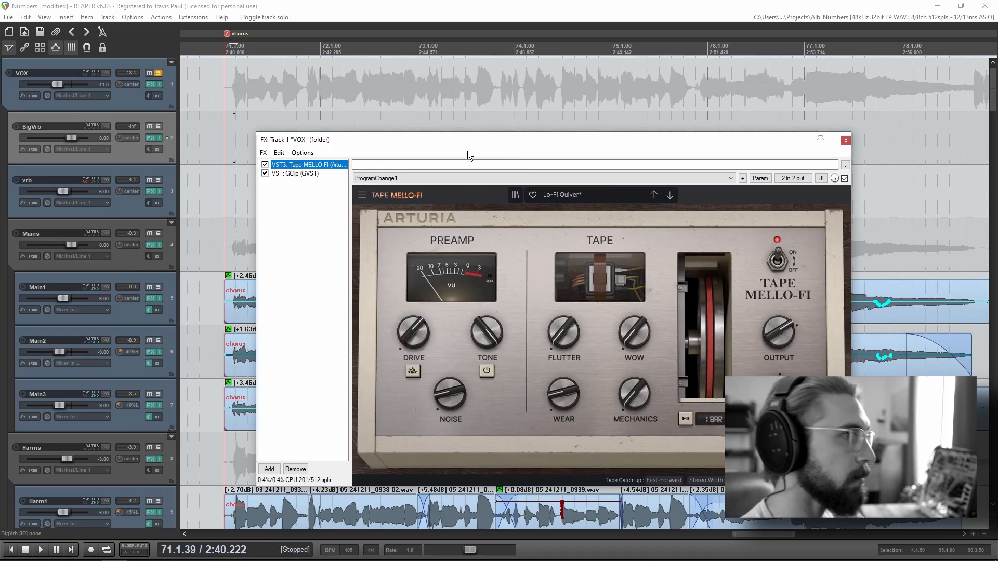
{"action": "left_click_drag", "start_coordinate": [467, 141], "coordinate": [471, 135]}
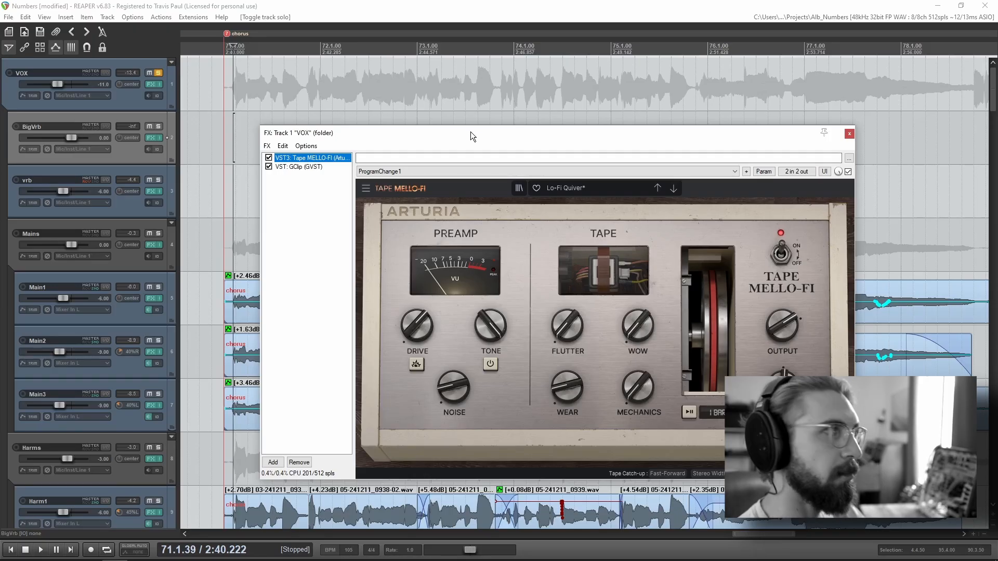
{"action": "mouse_move", "coordinate": [474, 132]}
{"action": "left_mouse_down"}
{"action": "mouse_move", "coordinate": [497, 96]}
{"action": "mouse_move", "coordinate": [478, 142]}
{"action": "left_mouse_up"}
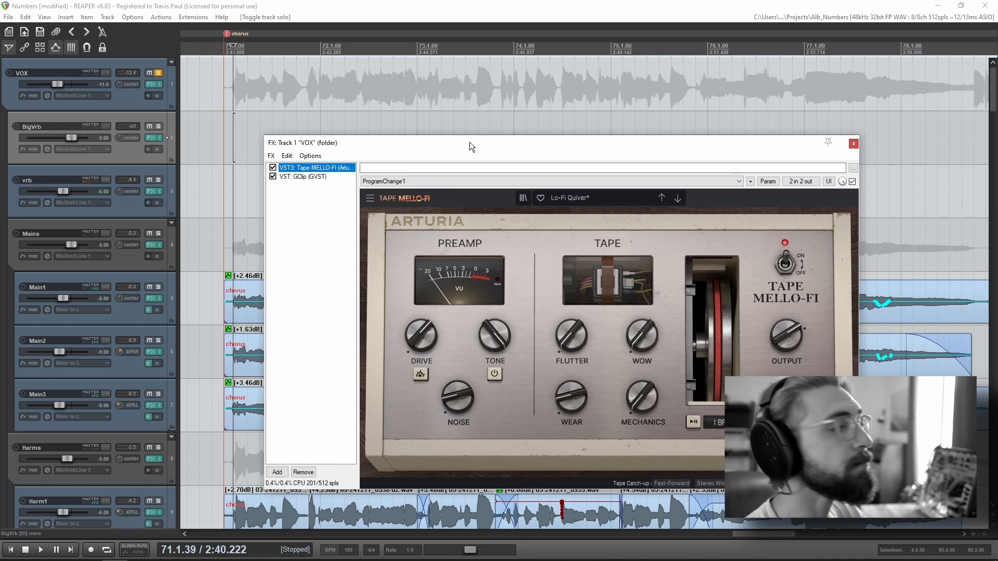
Step: Play the soloed chorus vocals through Tape MELLO-FI from 71.1.39, unsolo the VOX folder and close its effects window
{"action": "key", "text": "space"}
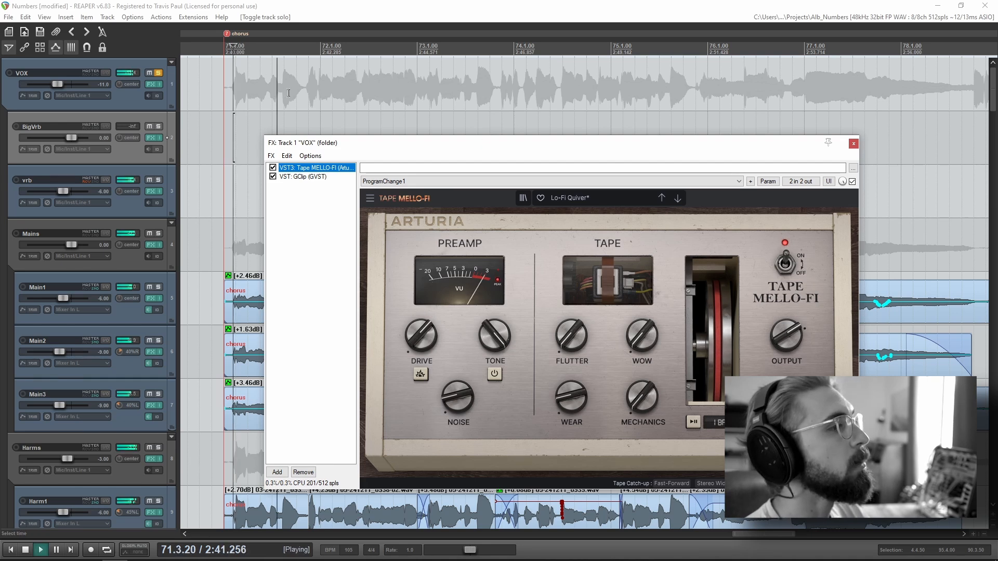
{"action": "key", "text": "space"}
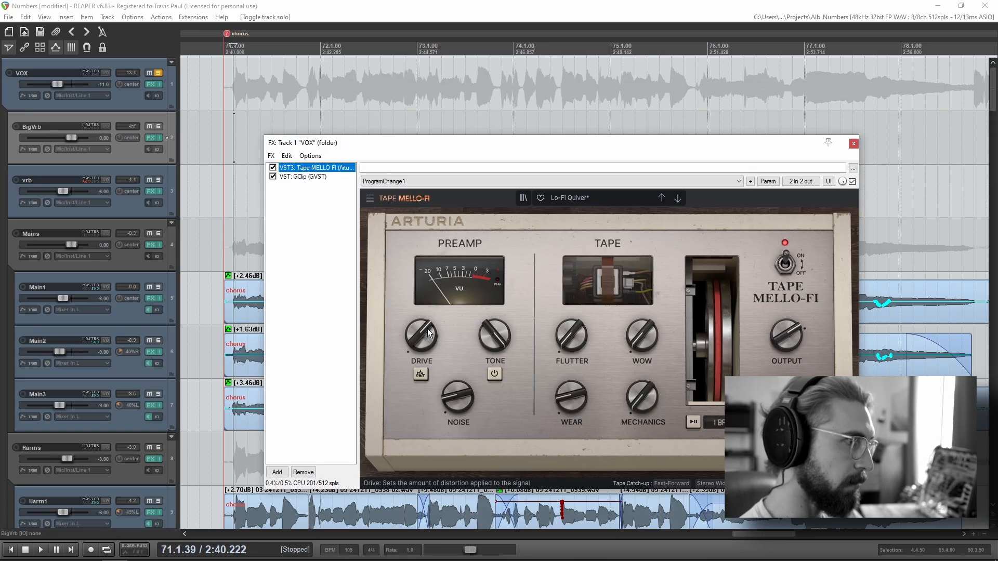
{"action": "key", "text": "space"}
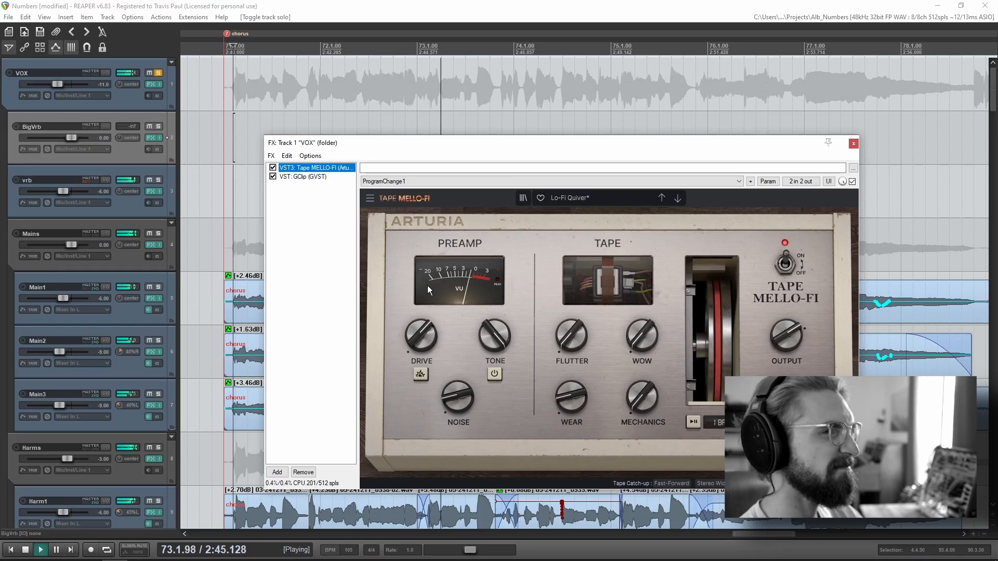
{"action": "key", "text": "space"}
{"action": "left_click", "coordinate": [158, 74]}
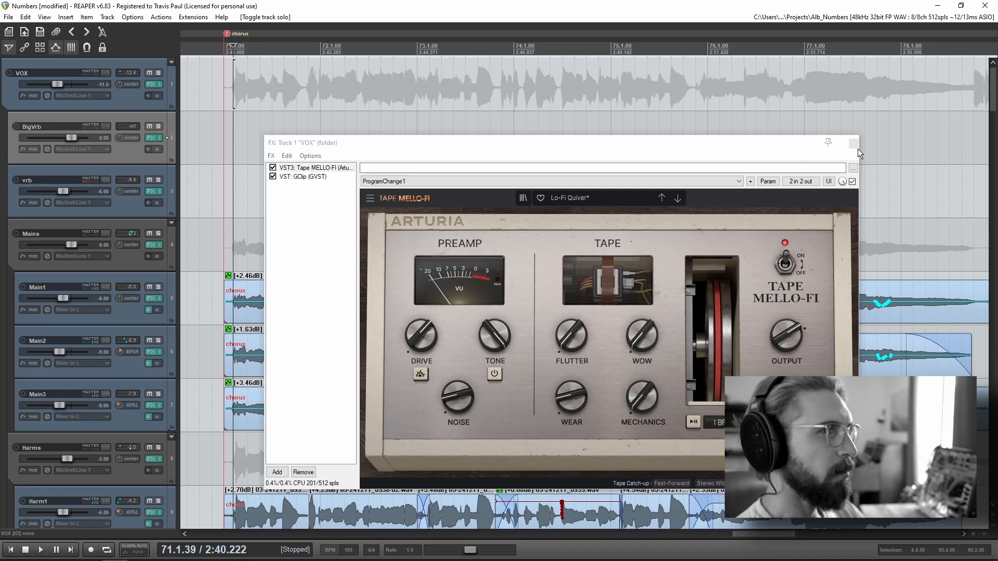
{"action": "left_click", "coordinate": [853, 144]}
Step: Play the full chorus mix from 71.1.47 through the "these harms need better takes" marker and stop around measure 82
{"action": "left_click", "coordinate": [249, 182]}
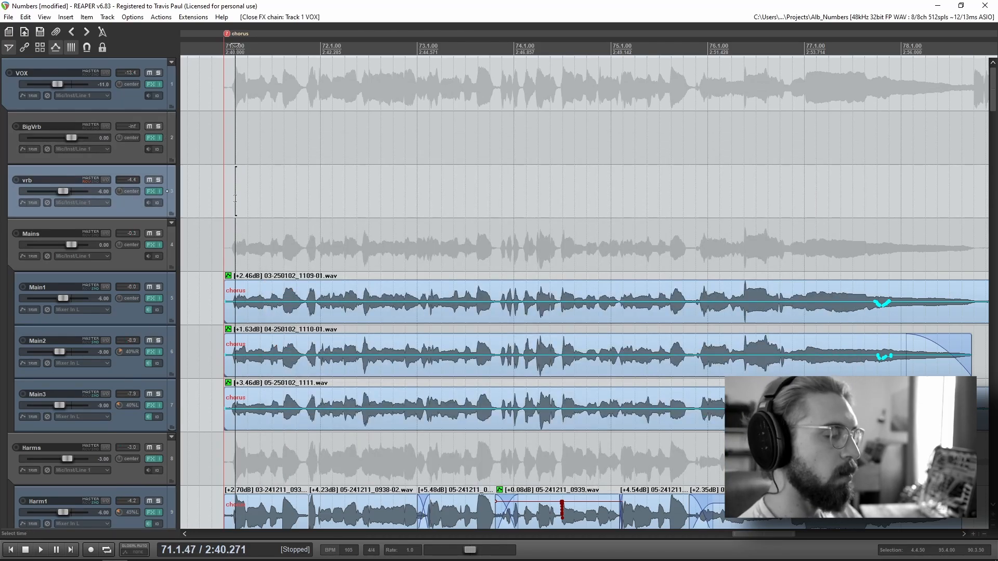
{"action": "key", "text": "space"}
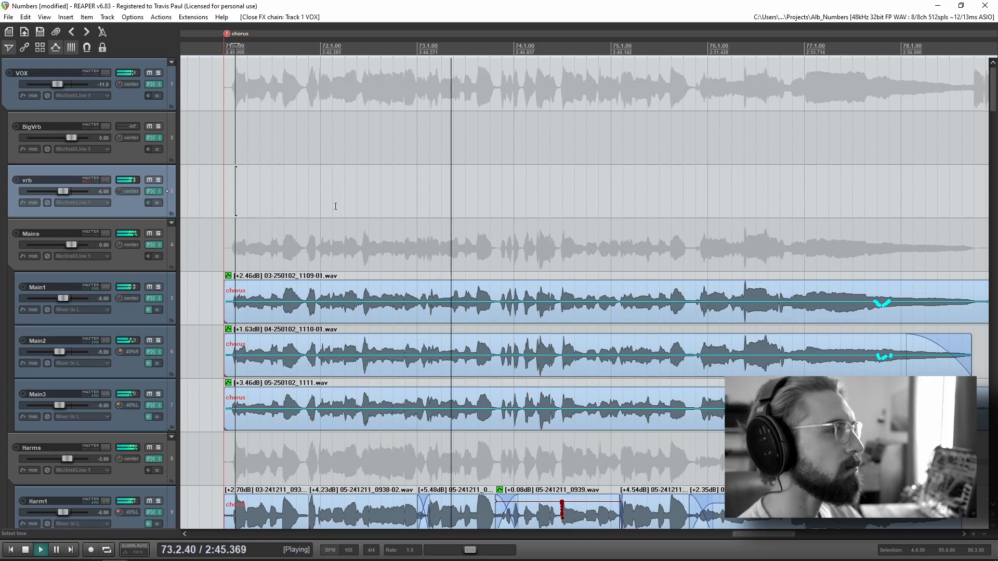
{"action": "scroll", "coordinate": [142, 313], "scroll_direction": "down", "scroll_amount": 1}
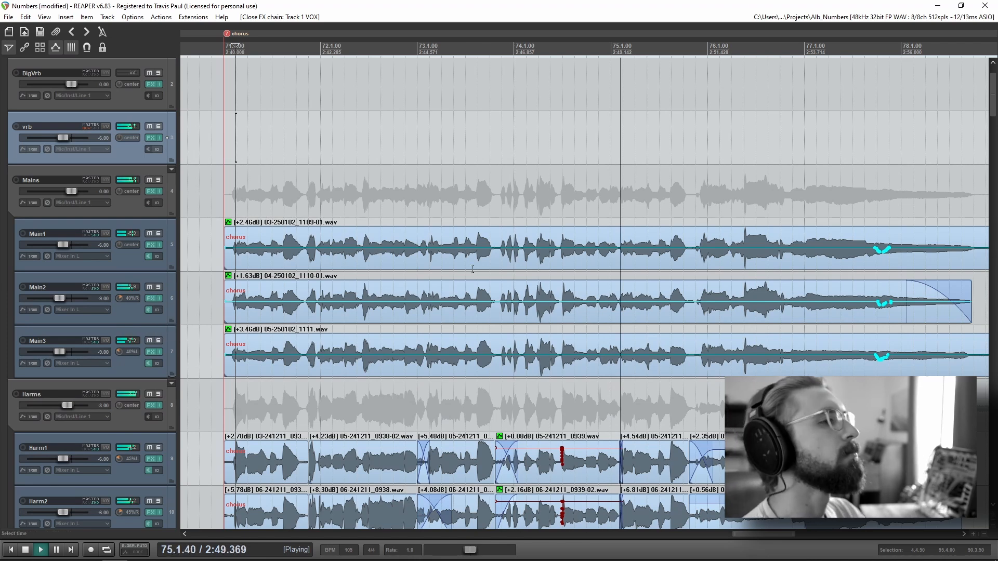
{"action": "scroll", "coordinate": [494, 276], "scroll_direction": "down", "scroll_amount": 3}
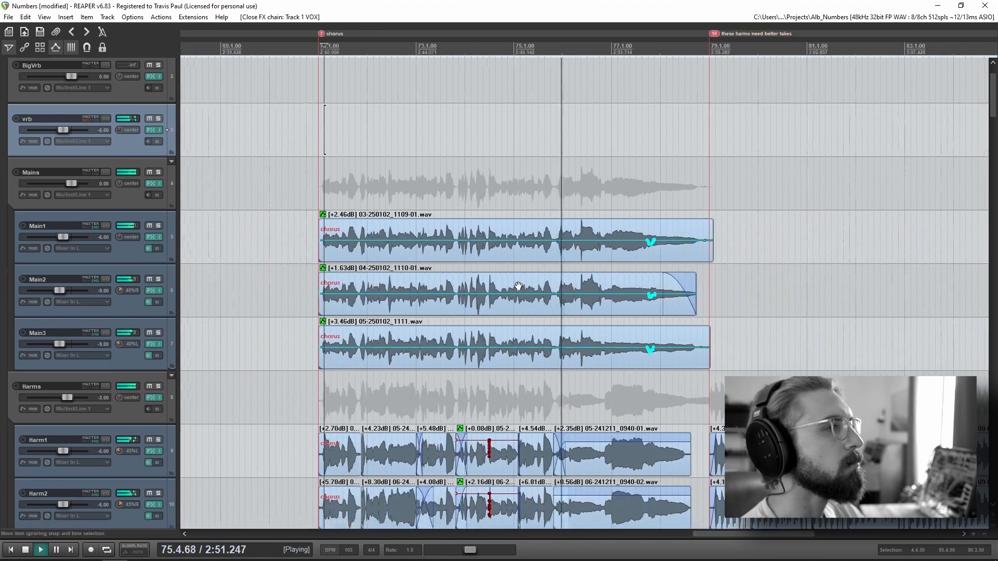
{"action": "left_click_drag", "start_coordinate": [518, 286], "coordinate": [458, 274]}
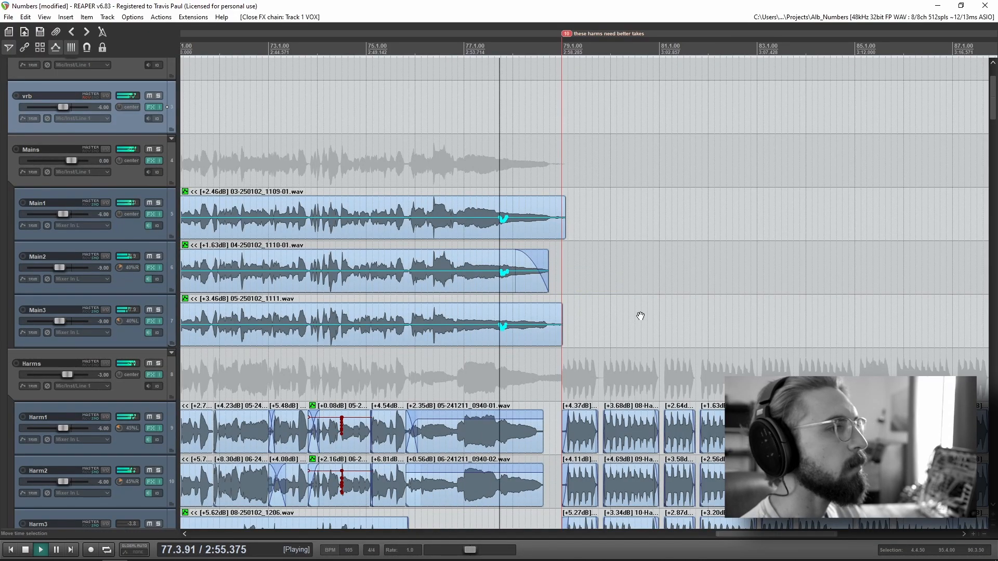
{"action": "left_click_drag", "start_coordinate": [641, 316], "coordinate": [564, 278]}
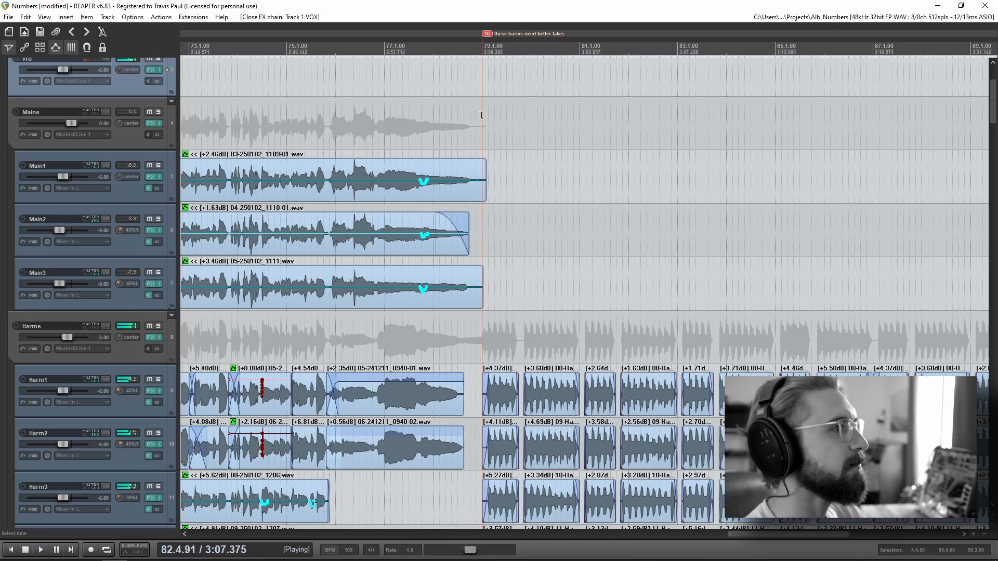
{"action": "key", "text": "space"}
Step: Solo the Harms folder, play its harmonies from 79.1.00 to around measure 82, stop and unsolo the folder
{"action": "scroll", "coordinate": [119, 411], "scroll_direction": "down", "scroll_amount": 1}
{"action": "left_click", "coordinate": [158, 272]}
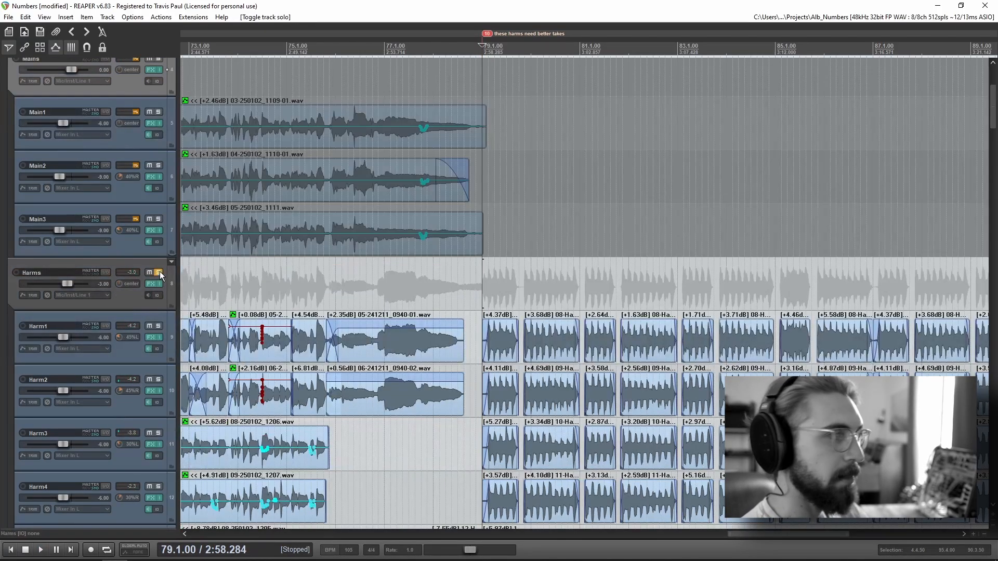
{"action": "scroll", "coordinate": [98, 317], "scroll_direction": "down", "scroll_amount": 3}
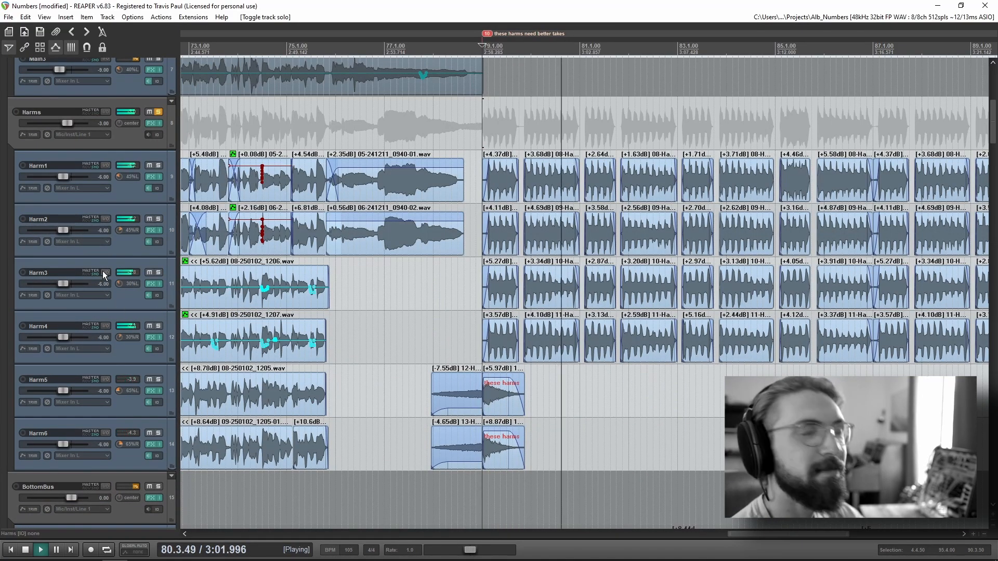
{"action": "scroll", "coordinate": [121, 245], "scroll_direction": "up", "scroll_amount": 1}
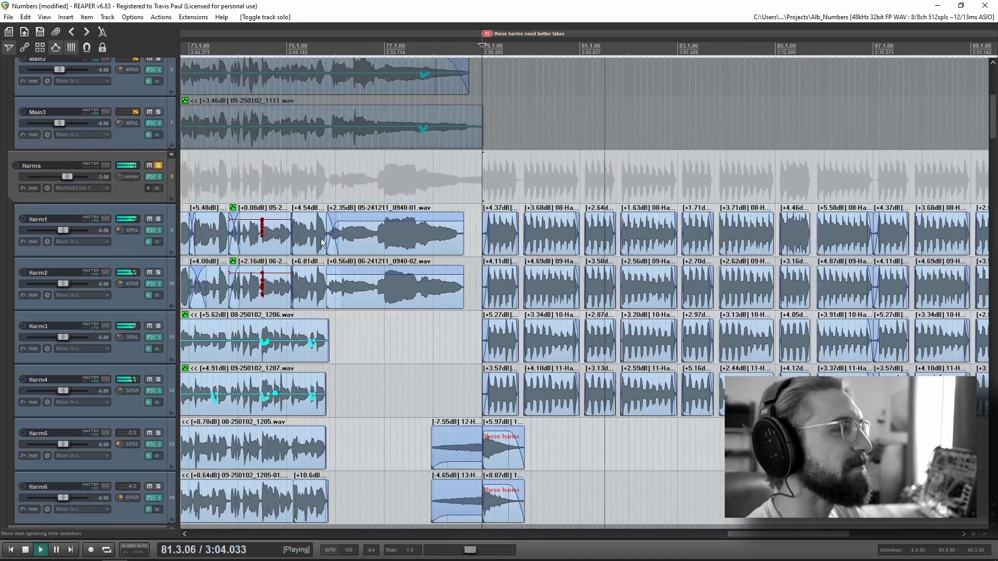
{"action": "scroll", "coordinate": [321, 240], "scroll_direction": "down", "scroll_amount": 2}
{"action": "left_click_drag", "start_coordinate": [315, 229], "coordinate": [179, 225]}
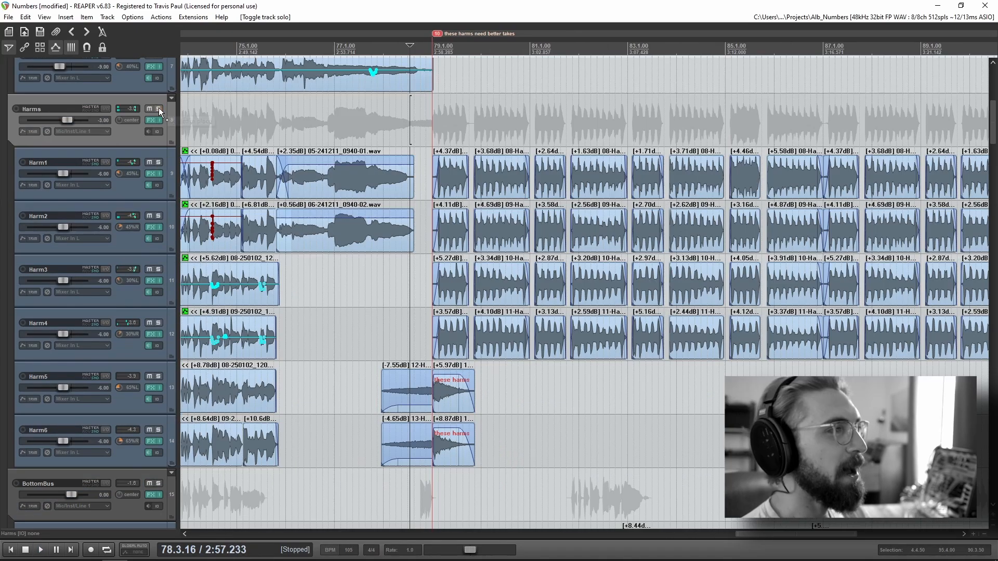
{"action": "scroll", "coordinate": [130, 315], "scroll_direction": "down", "scroll_amount": 1}
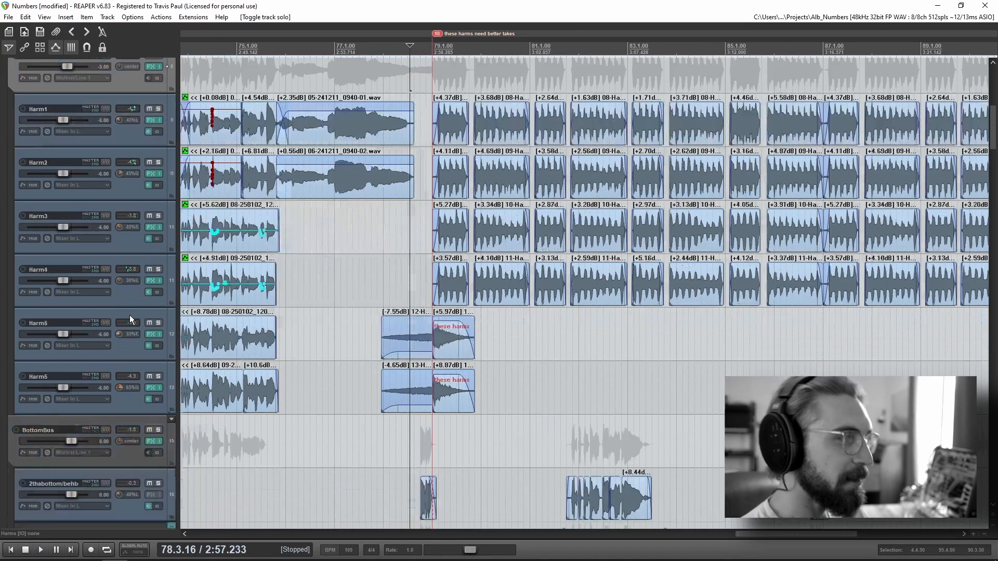
Step: Place the edit cursor at measure 79, solo the WhinyBus folder and play its staggered vocal clips, stopping playback at the end
{"action": "scroll", "coordinate": [130, 315], "scroll_direction": "down", "scroll_amount": 8}
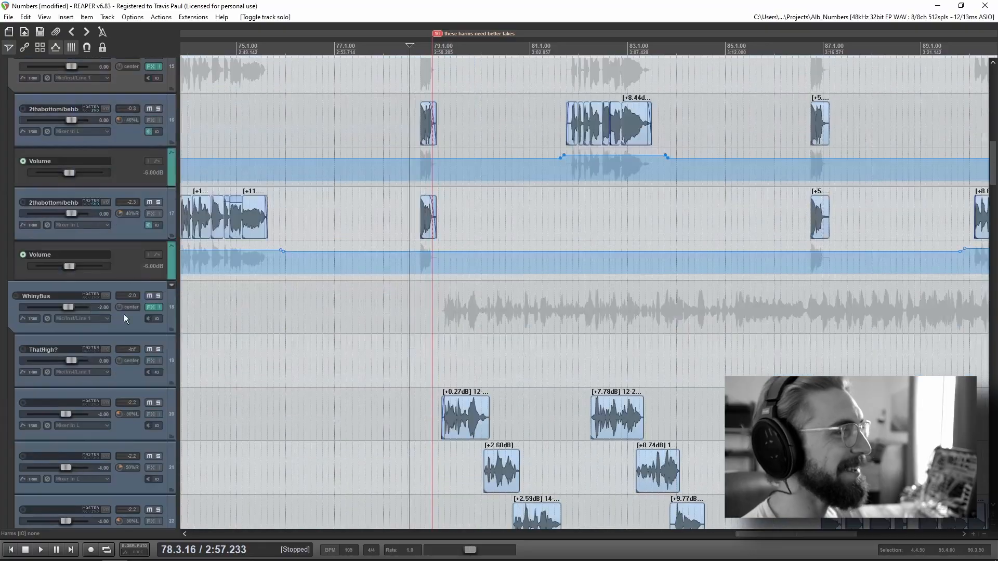
{"action": "left_click", "coordinate": [432, 337]}
{"action": "left_click_drag", "start_coordinate": [432, 337], "coordinate": [431, 180]}
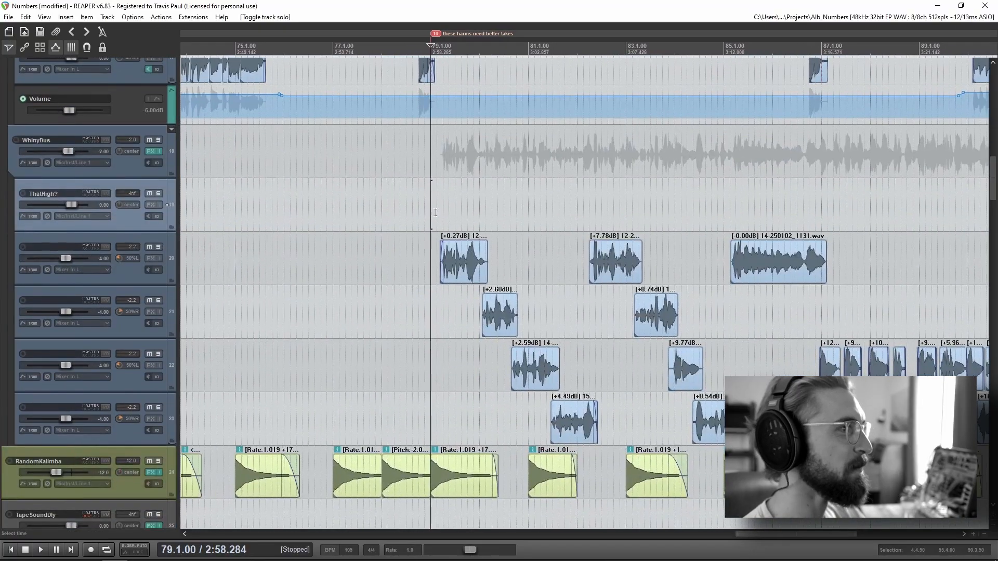
{"action": "left_click", "coordinate": [436, 211]}
{"action": "scroll", "coordinate": [435, 212], "scroll_direction": "up", "scroll_amount": 1}
{"action": "scroll", "coordinate": [617, 224], "scroll_direction": "up", "scroll_amount": 3}
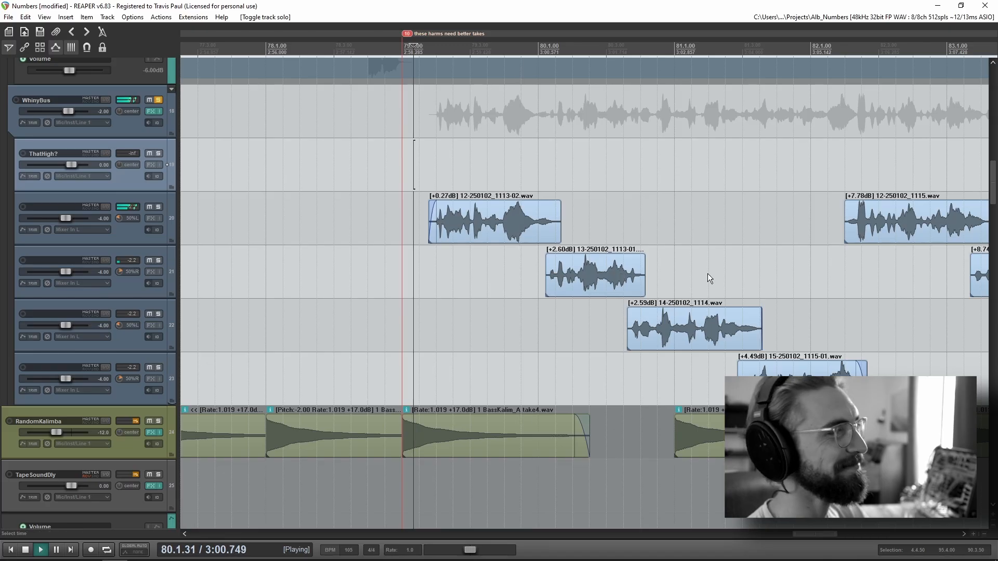
{"action": "left_click_drag", "start_coordinate": [708, 273], "coordinate": [544, 260]}
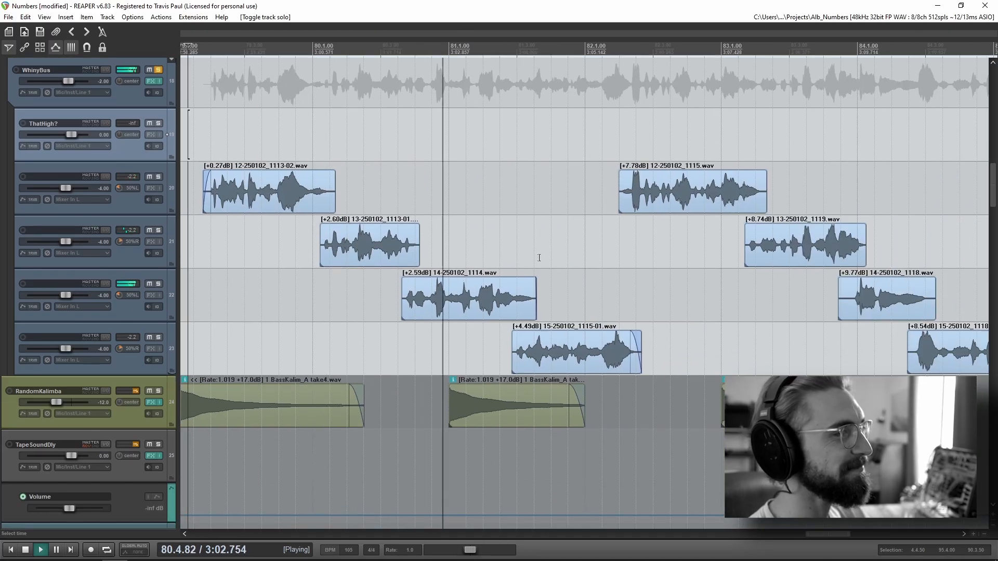
{"action": "scroll", "coordinate": [659, 271], "scroll_direction": "down", "scroll_amount": 5}
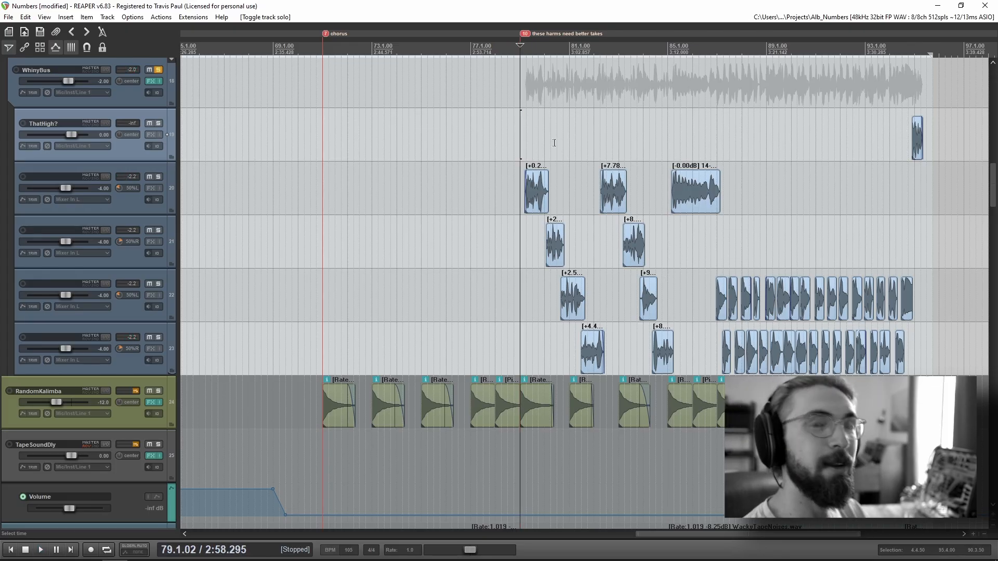
Step: Replay the soloed WhinyBus vocals from 79.1.53, just after the "these harms need better takes" marker, and stop and unsolo the folder
{"action": "scroll", "coordinate": [599, 183], "scroll_direction": "up", "scroll_amount": 5}
{"action": "left_click_drag", "start_coordinate": [869, 330], "coordinate": [639, 358]}
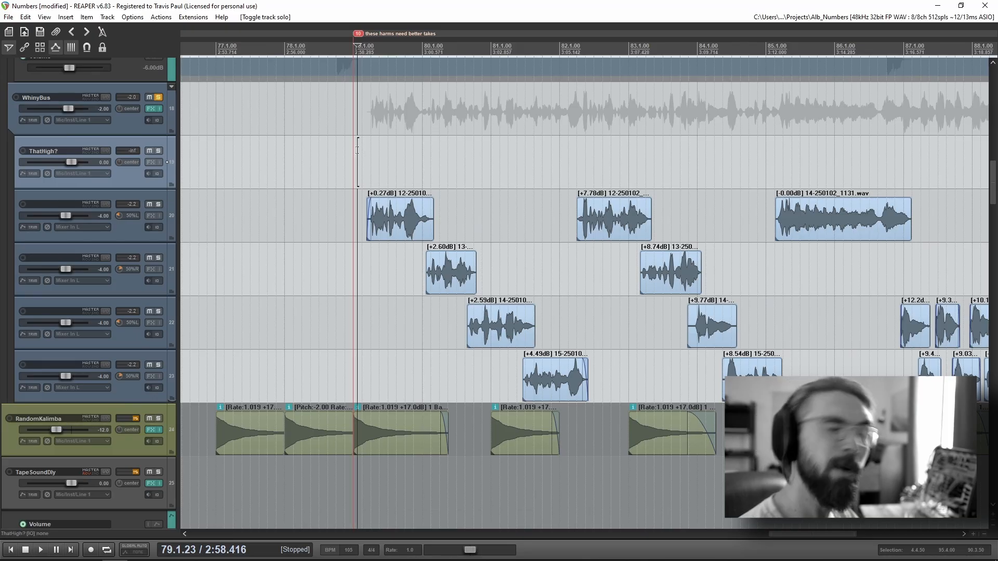
{"action": "left_click", "coordinate": [369, 138]}
{"action": "scroll", "coordinate": [401, 229], "scroll_direction": "up", "scroll_amount": 2}
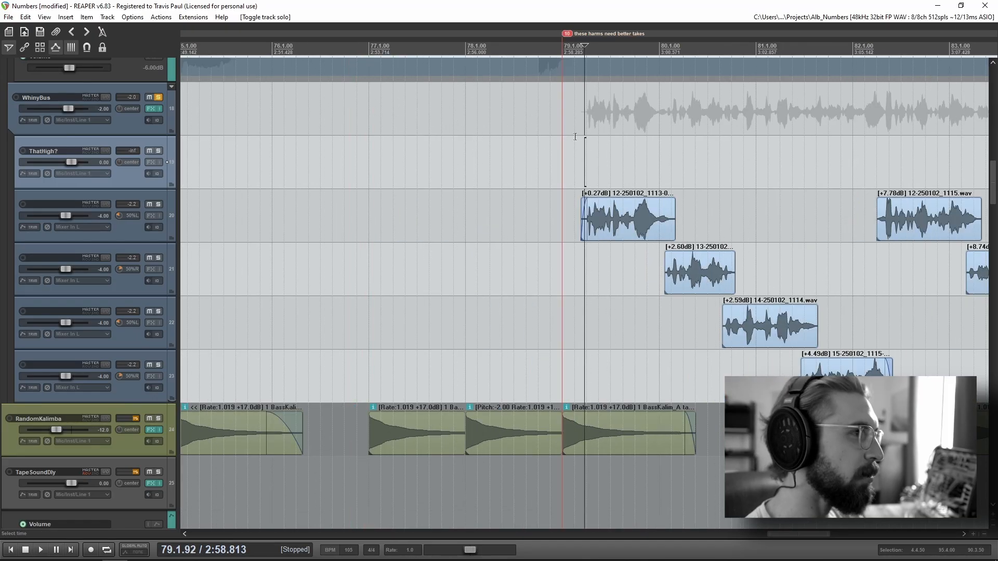
{"action": "key", "text": "space"}
{"action": "left_click_drag", "start_coordinate": [816, 271], "coordinate": [455, 258]}
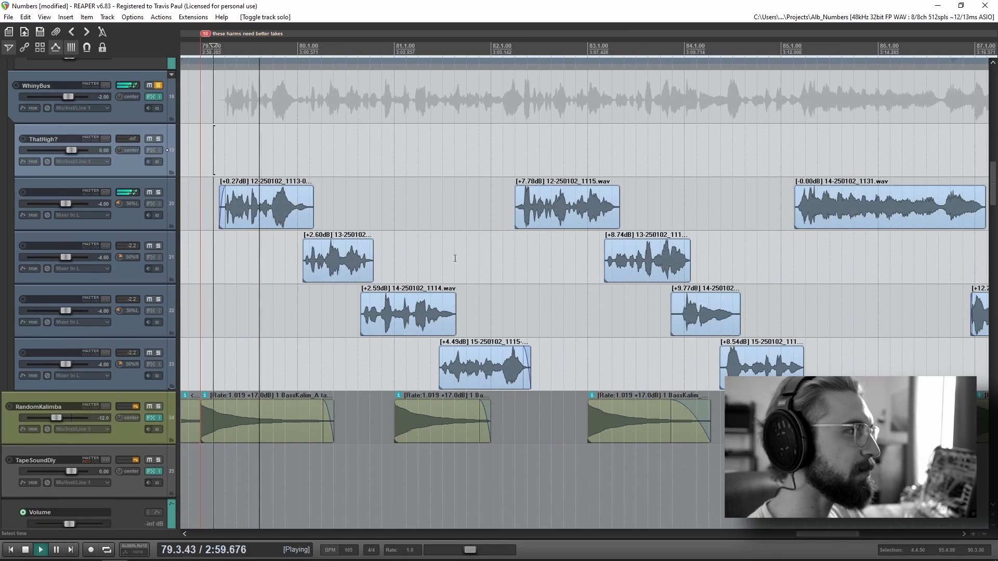
{"action": "left_click", "coordinate": [155, 85]}
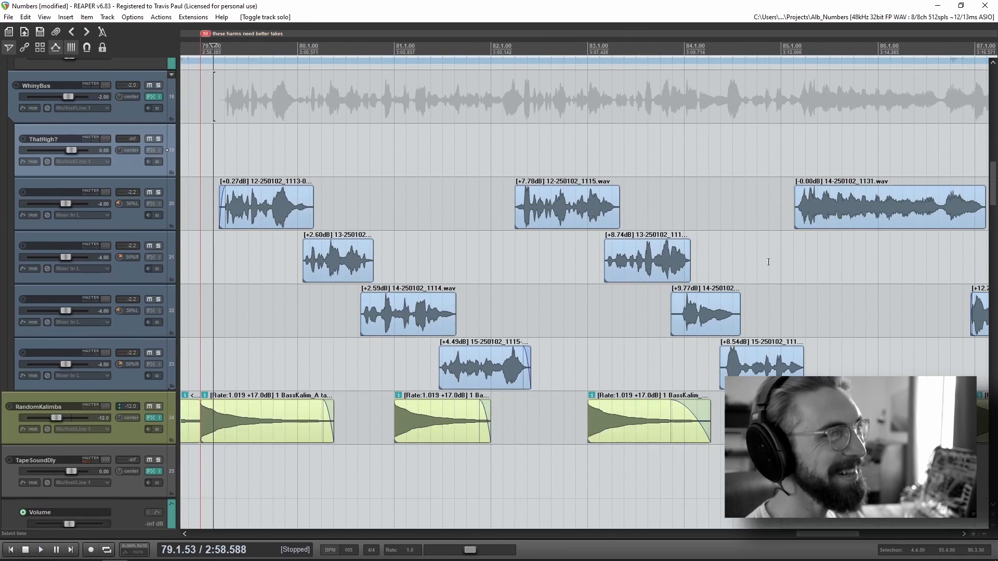
Step: Solo WhinyBus again, play its chopped vocals from 84.4.92 through the ThatHigh? clip at measure 95, stop and unsolo it
{"action": "scroll", "coordinate": [530, 154], "scroll_direction": "down", "scroll_amount": 2}
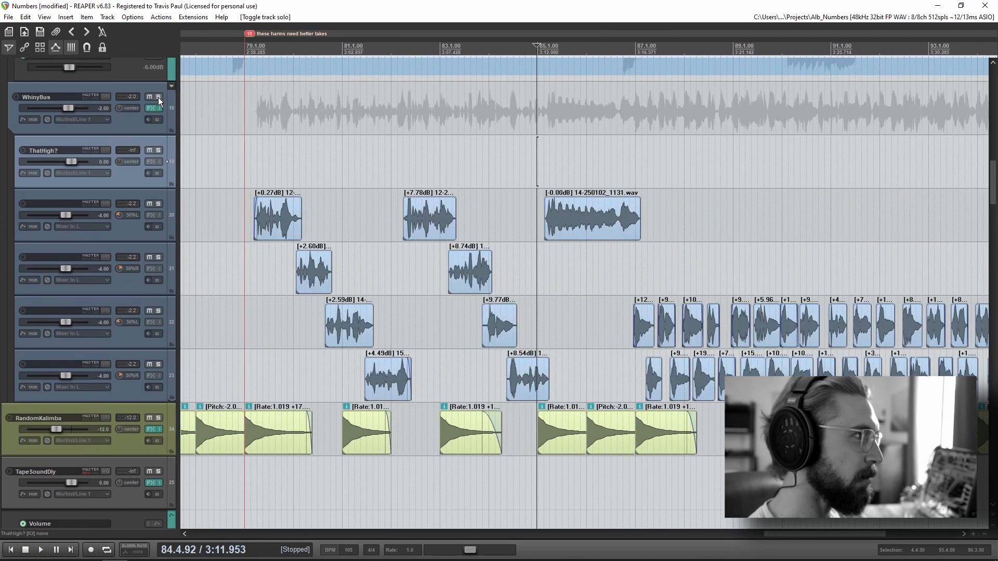
{"action": "left_click", "coordinate": [158, 98]}
{"action": "key", "text": "space"}
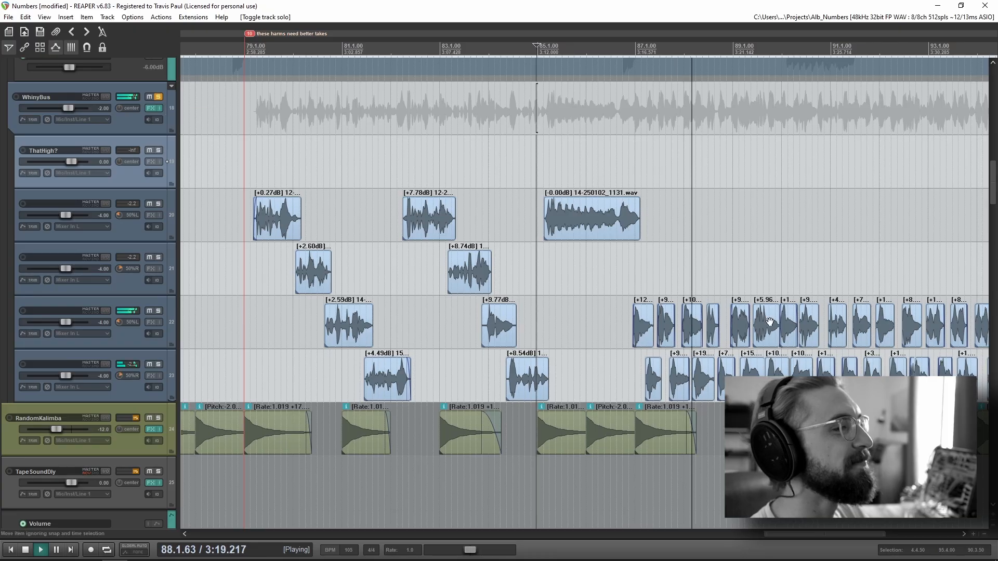
{"action": "left_click_drag", "start_coordinate": [773, 322], "coordinate": [605, 315]}
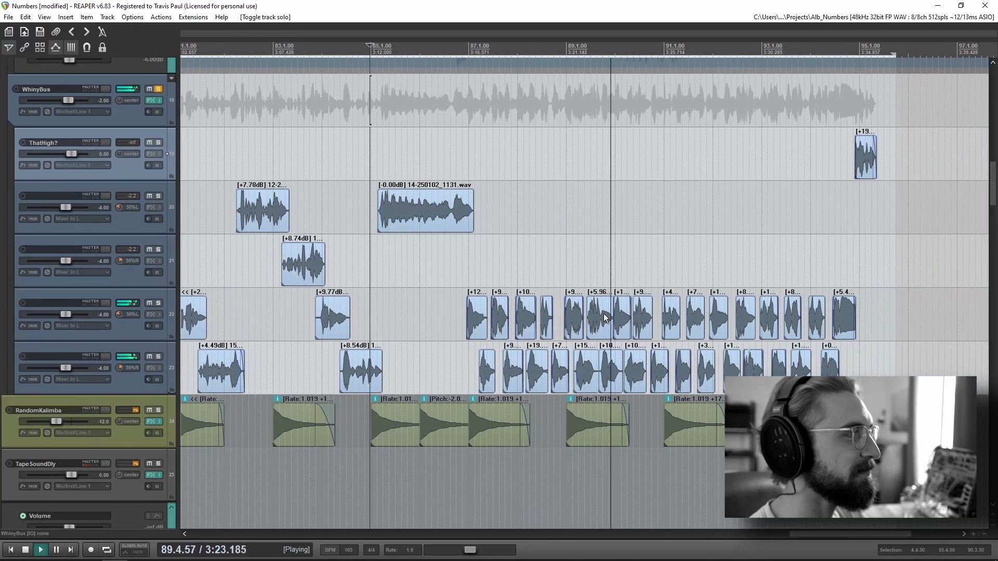
{"action": "key", "text": "space"}
{"action": "left_click", "coordinate": [160, 89]}
Step: Play the full mix from just before measure 73, following the RandomKalimba and CrazyTapeSounds1 clips up to the "these harms need better takes" marker
{"action": "scroll", "coordinate": [447, 117], "scroll_direction": "down", "scroll_amount": 3}
{"action": "left_click", "coordinate": [472, 120]}
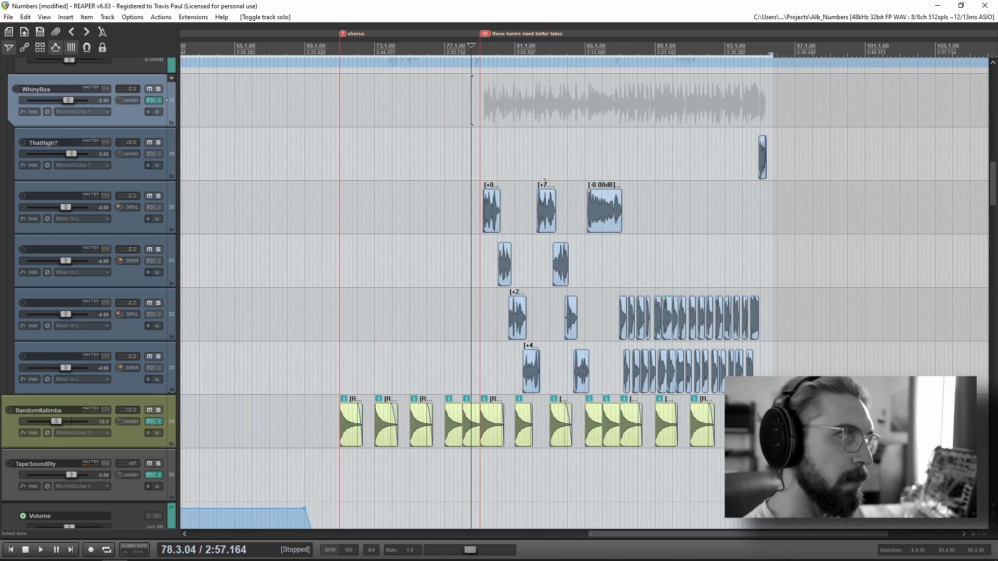
{"action": "scroll", "coordinate": [544, 182], "scroll_direction": "up", "scroll_amount": 5}
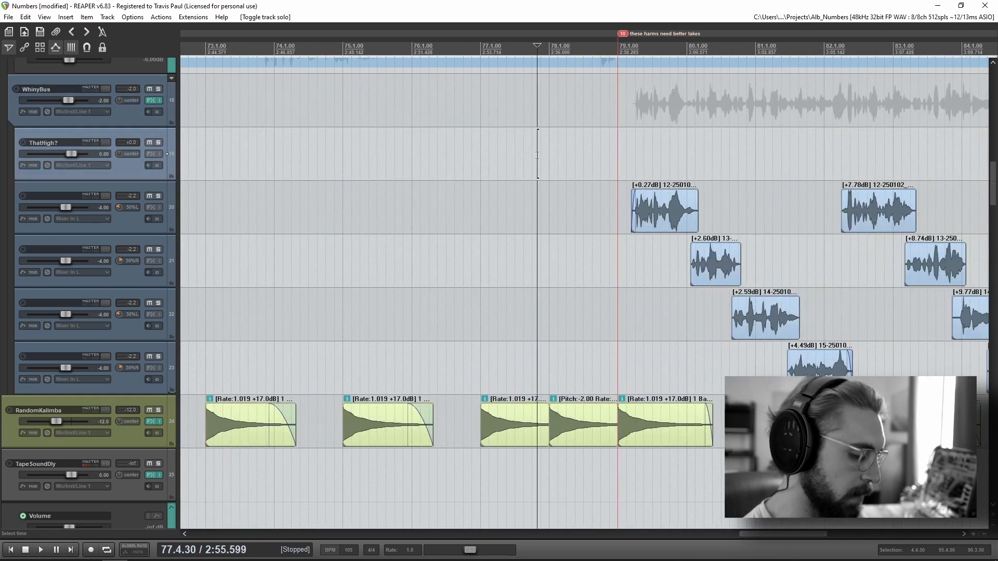
{"action": "key", "text": "space"}
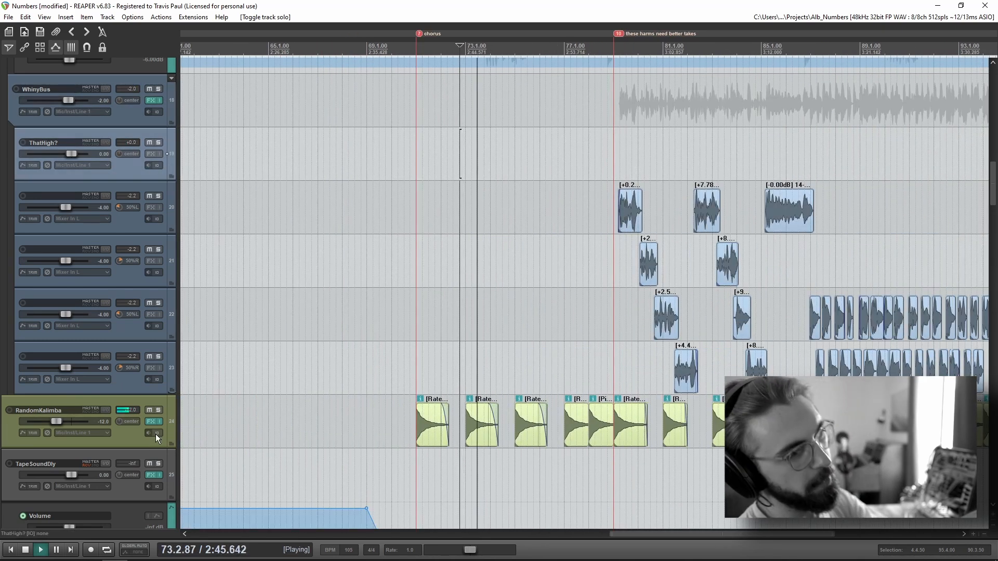
{"action": "scroll", "coordinate": [570, 463], "scroll_direction": "up", "scroll_amount": 5}
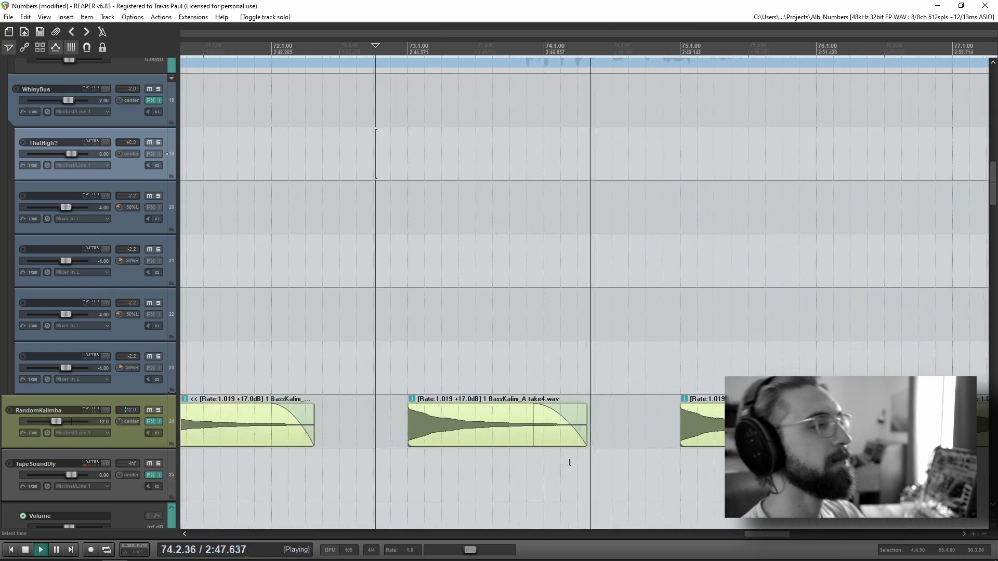
{"action": "left_click_drag", "start_coordinate": [725, 442], "coordinate": [376, 361]}
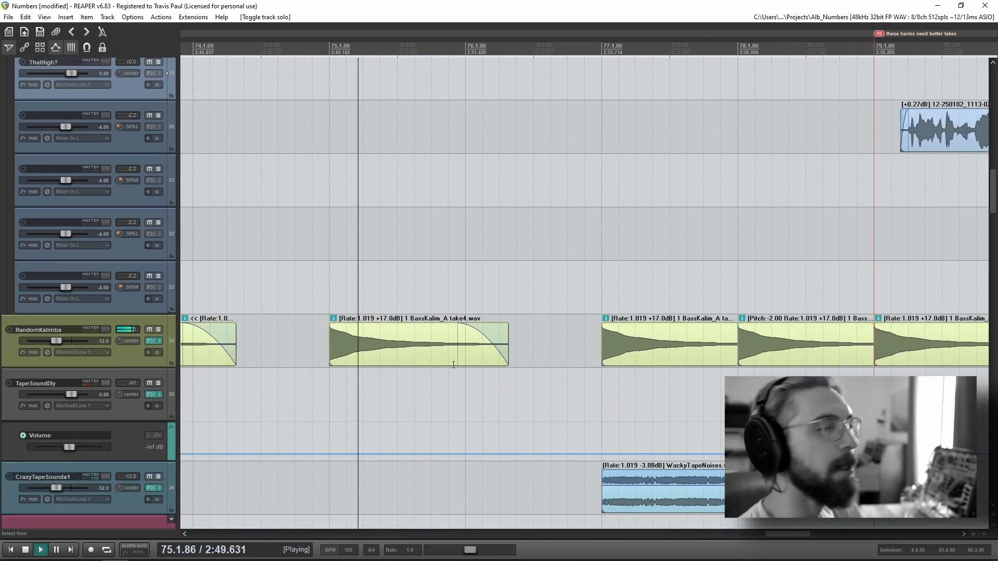
{"action": "scroll", "coordinate": [453, 377], "scroll_direction": "down", "scroll_amount": 2}
{"action": "left_click_drag", "start_coordinate": [661, 373], "coordinate": [431, 201]}
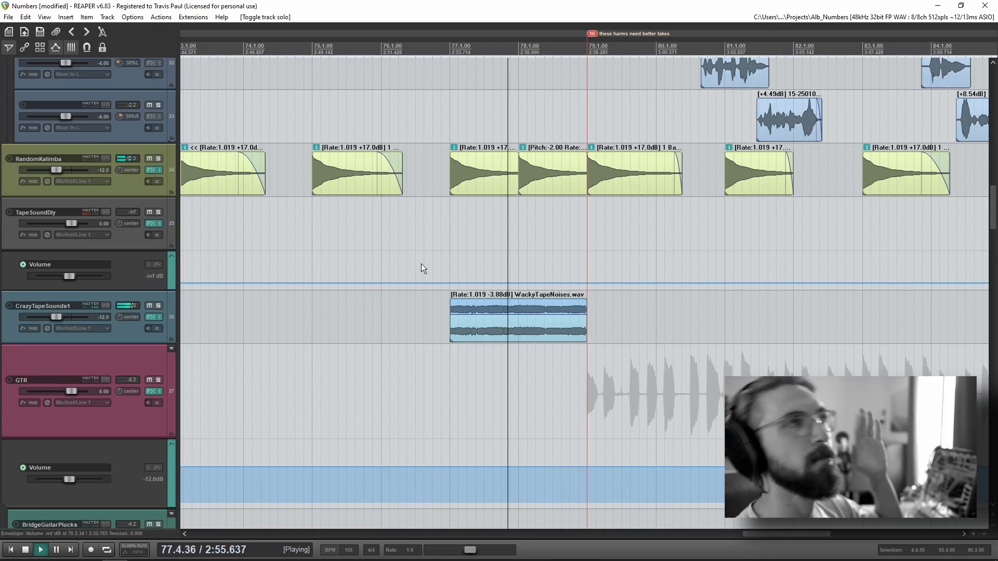
Step: Keep the full mix playing past measure 79 and examine the GTR group down to the EndGtr folder's gtrL and gtrR clips
{"action": "scroll", "coordinate": [88, 437], "scroll_direction": "down", "scroll_amount": 5}
{"action": "scroll", "coordinate": [89, 423], "scroll_direction": "down", "scroll_amount": 3}
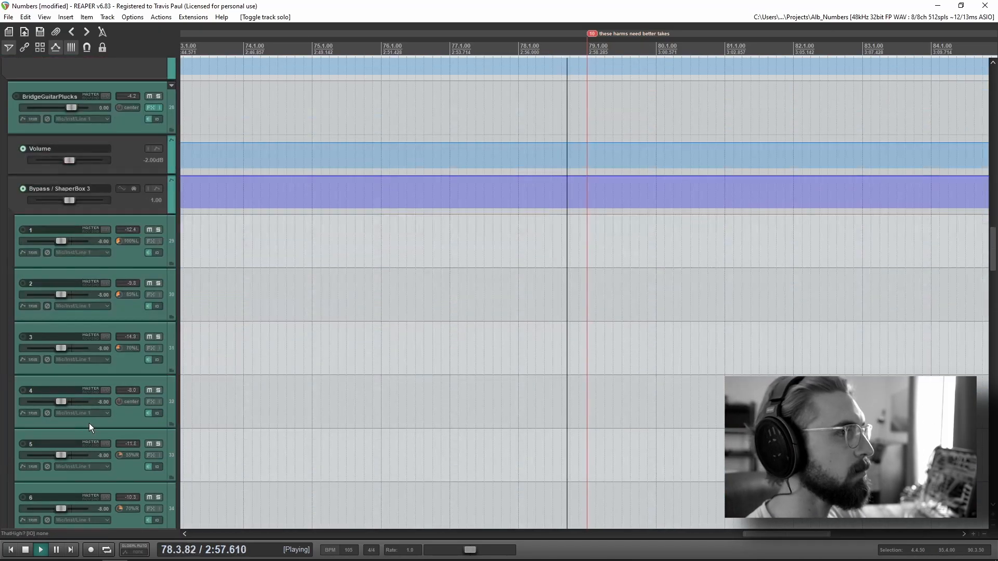
{"action": "scroll", "coordinate": [89, 424], "scroll_direction": "up", "scroll_amount": 4}
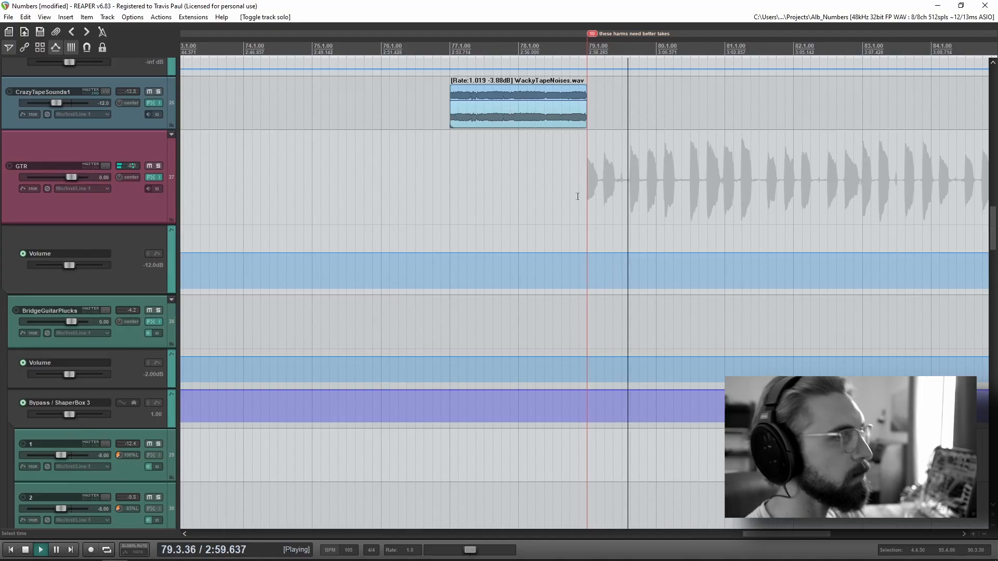
{"action": "scroll", "coordinate": [70, 344], "scroll_direction": "down", "scroll_amount": 5}
{"action": "scroll", "coordinate": [70, 345], "scroll_direction": "down", "scroll_amount": 10}
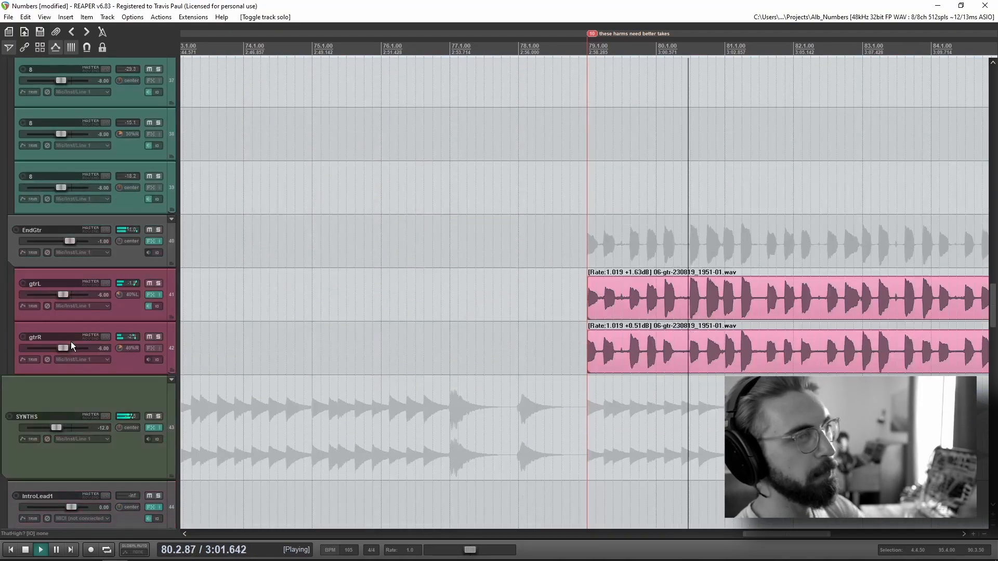
{"action": "scroll", "coordinate": [716, 318], "scroll_direction": "down", "scroll_amount": 3}
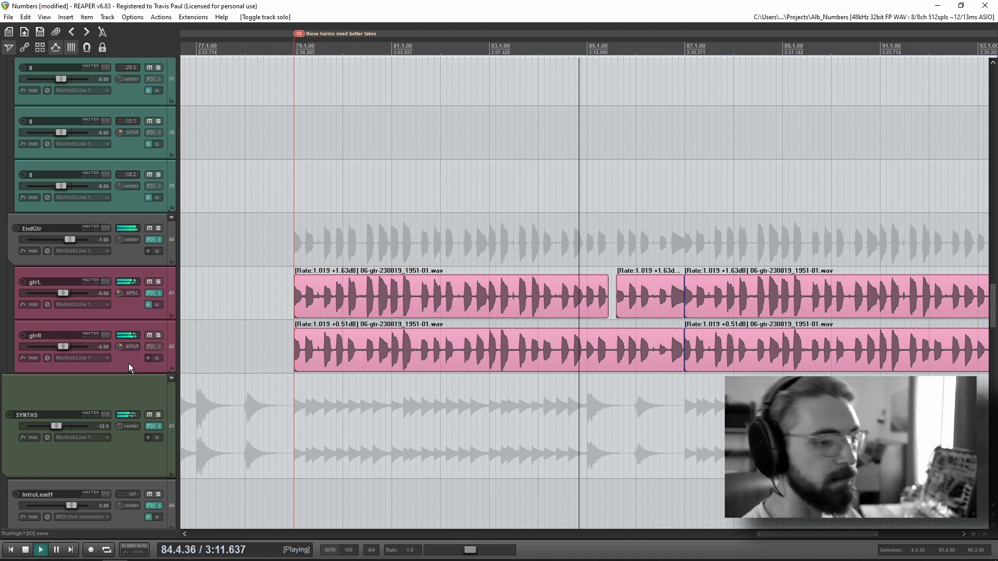
Step: Examine the SYNTHS, tambourine, drum and piano tracks through measure 89 while the full mix plays
{"action": "scroll", "coordinate": [129, 363], "scroll_direction": "down", "scroll_amount": 5}
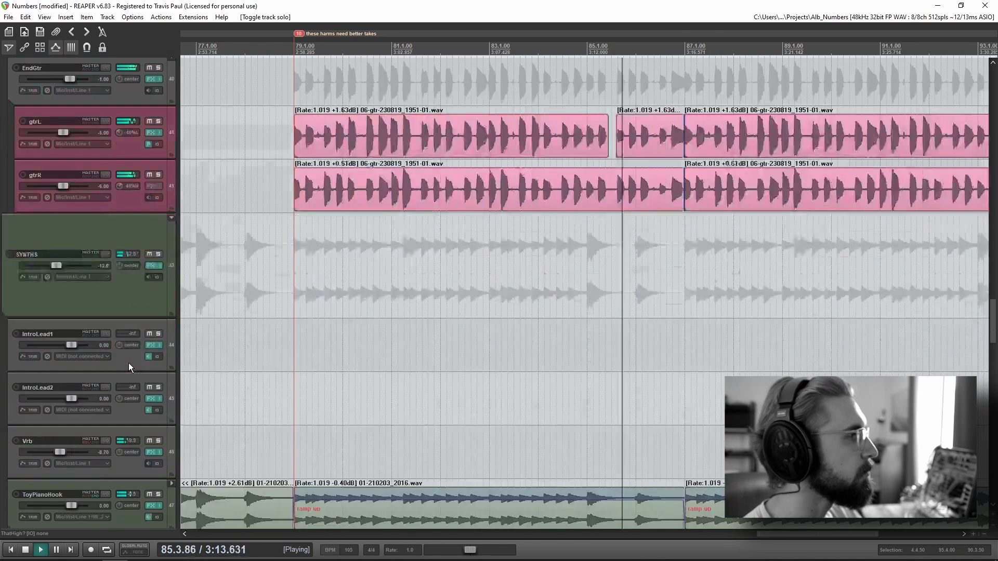
{"action": "scroll", "coordinate": [129, 362], "scroll_direction": "down", "scroll_amount": 8}
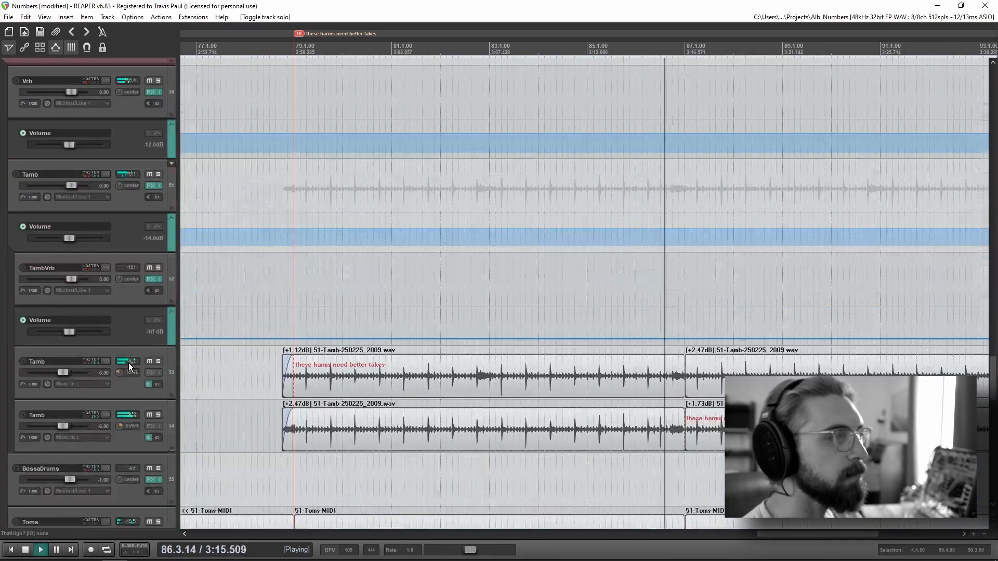
{"action": "scroll", "coordinate": [129, 363], "scroll_direction": "down", "scroll_amount": 3}
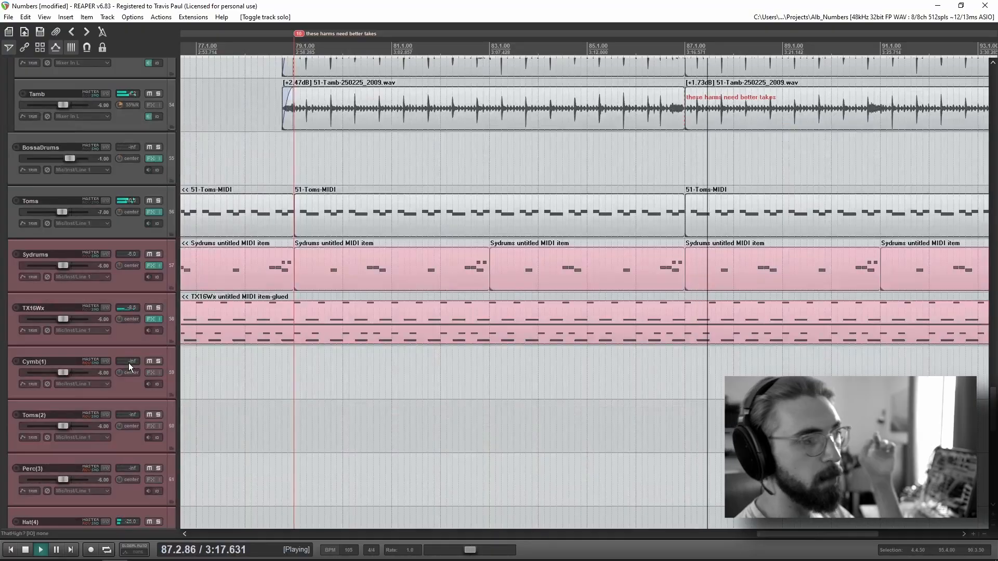
{"action": "scroll", "coordinate": [128, 363], "scroll_direction": "down", "scroll_amount": 10}
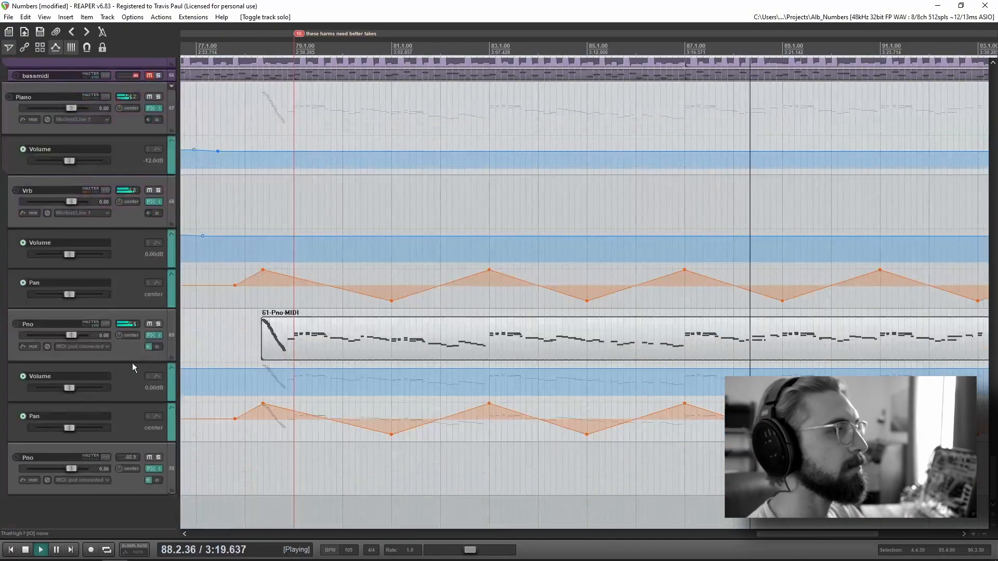
{"action": "scroll", "coordinate": [746, 290], "scroll_direction": "down", "scroll_amount": 4}
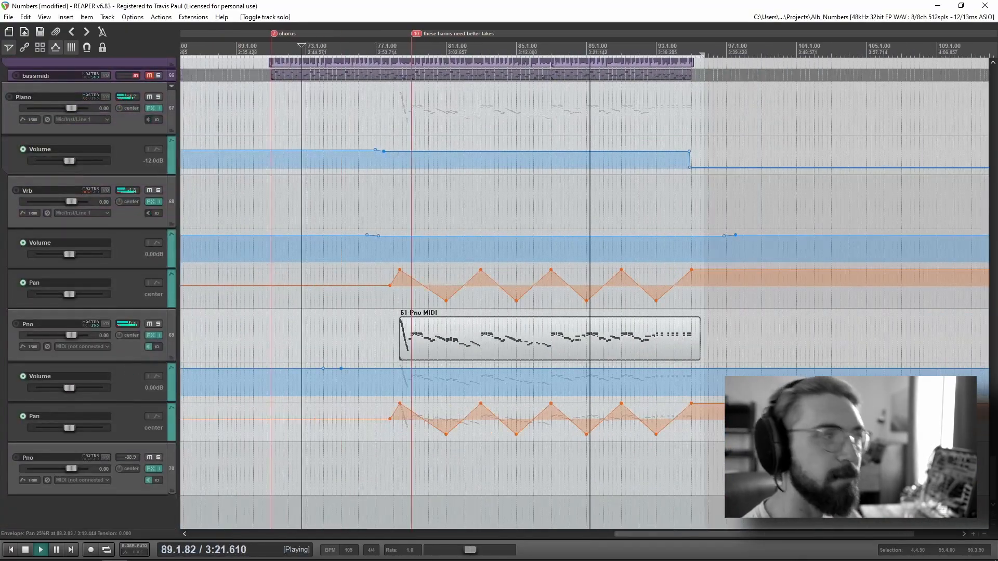
Step: Return to the WhinyBus vocal tracks and view their clips as the full mix plays on through measure 91
{"action": "scroll", "coordinate": [92, 407], "scroll_direction": "up", "scroll_amount": 15}
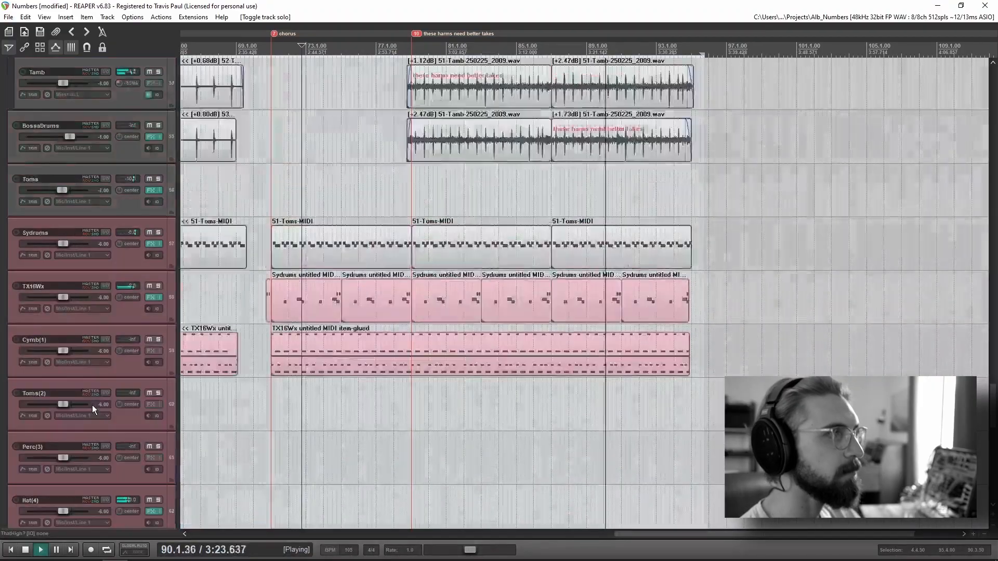
{"action": "scroll", "coordinate": [92, 404], "scroll_direction": "up", "scroll_amount": 20}
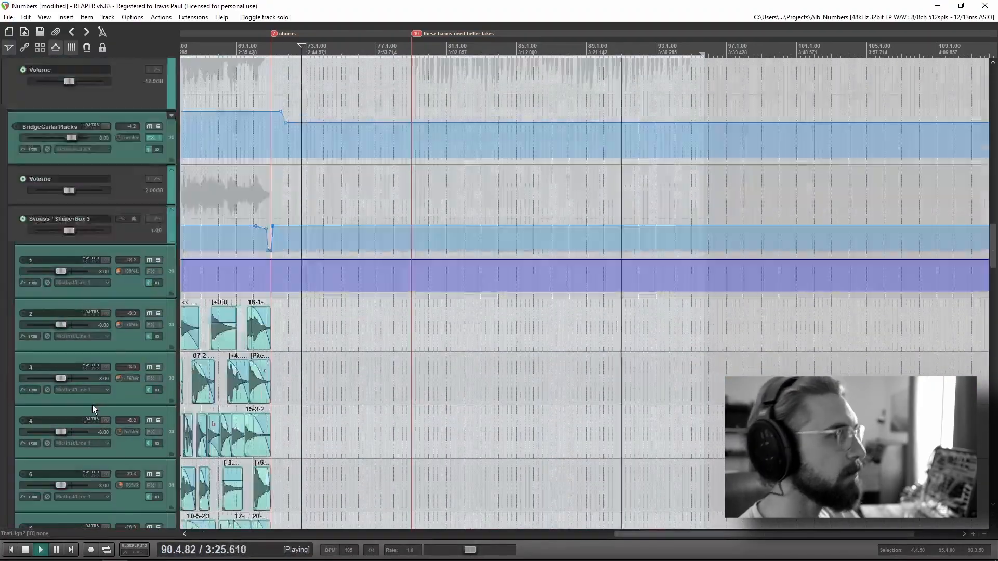
{"action": "scroll", "coordinate": [80, 401], "scroll_direction": "up", "scroll_amount": 8}
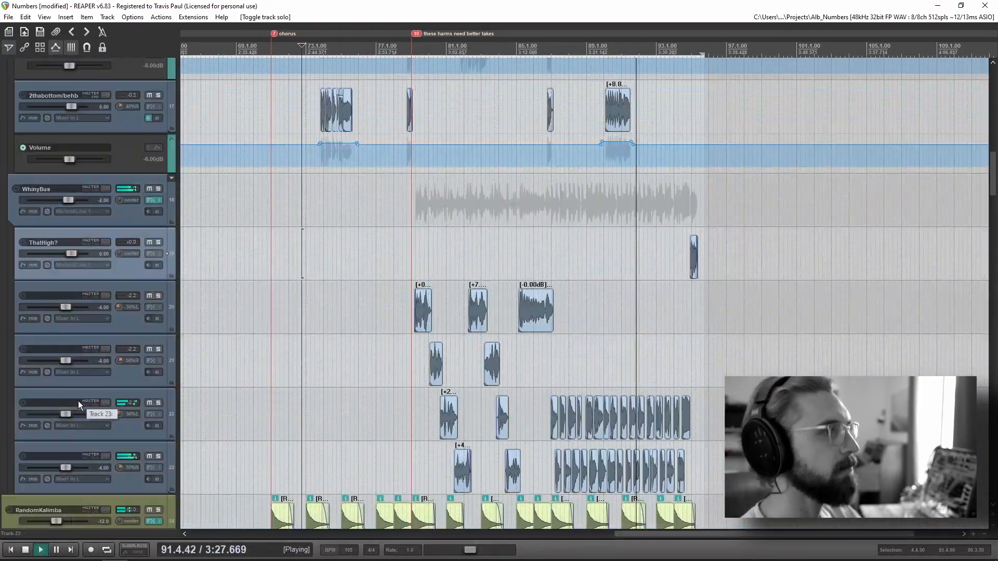
Step: Play the full mix to its end past measure 95 while viewing the Main vocal tracks, and stop playback
{"action": "scroll", "coordinate": [78, 401], "scroll_direction": "up", "scroll_amount": 12}
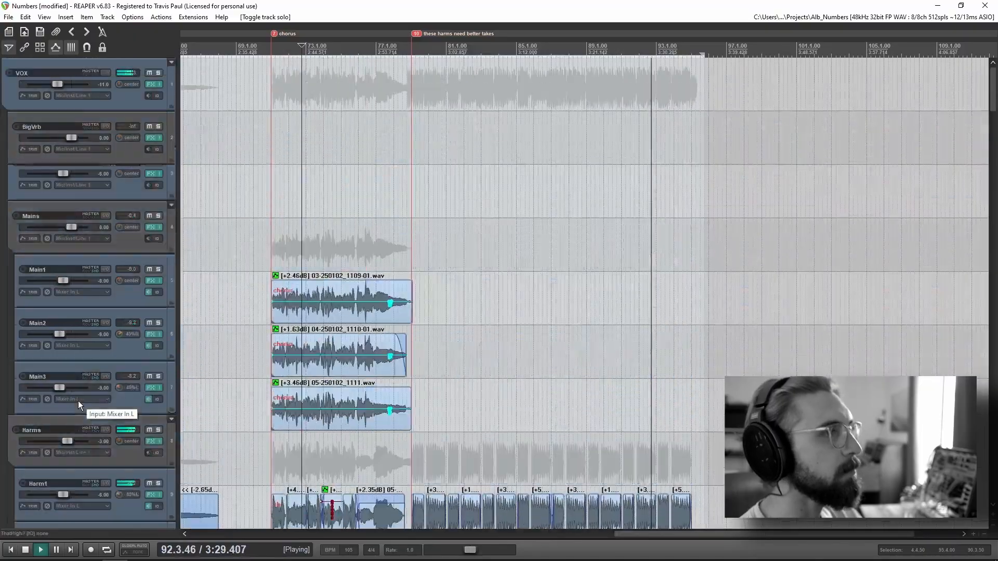
{"action": "scroll", "coordinate": [78, 400], "scroll_direction": "up", "scroll_amount": 1}
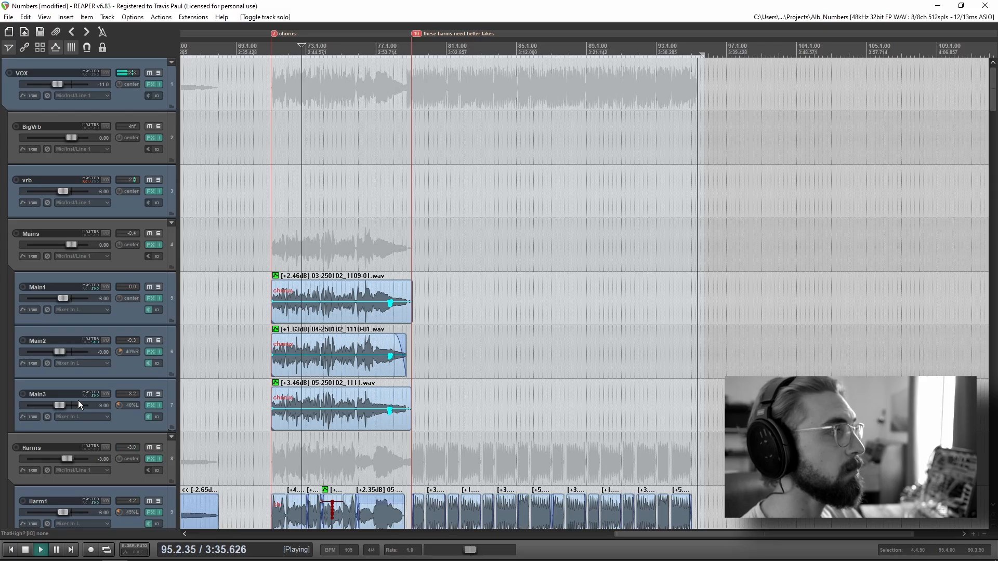
{"action": "left_click", "coordinate": [129, 213]}
{"action": "key", "text": "space"}
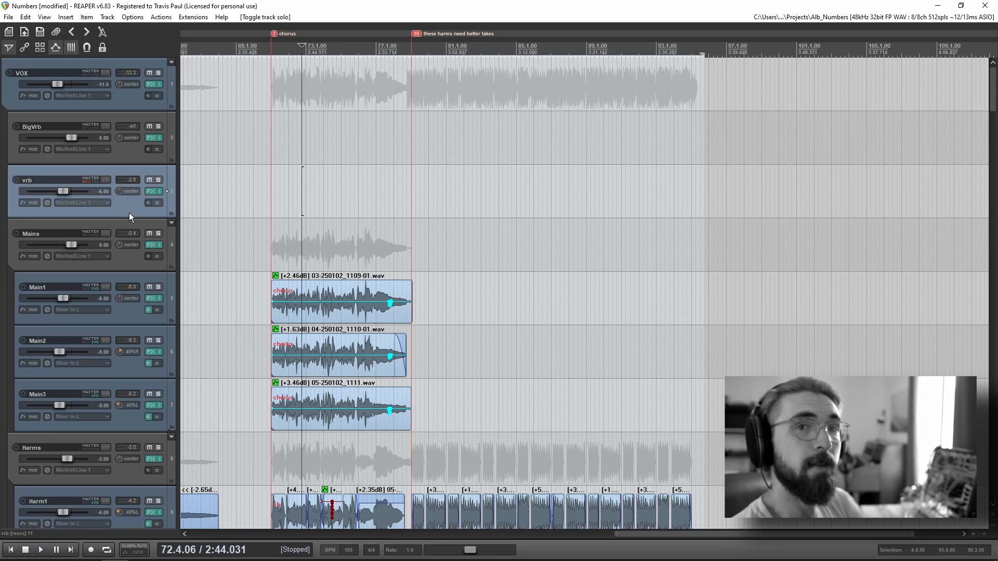
Step: Examine the Main1 to Main3 vocal tracks and the Harms folder's tracks with playback stopped
{"action": "left_click", "coordinate": [136, 308]}
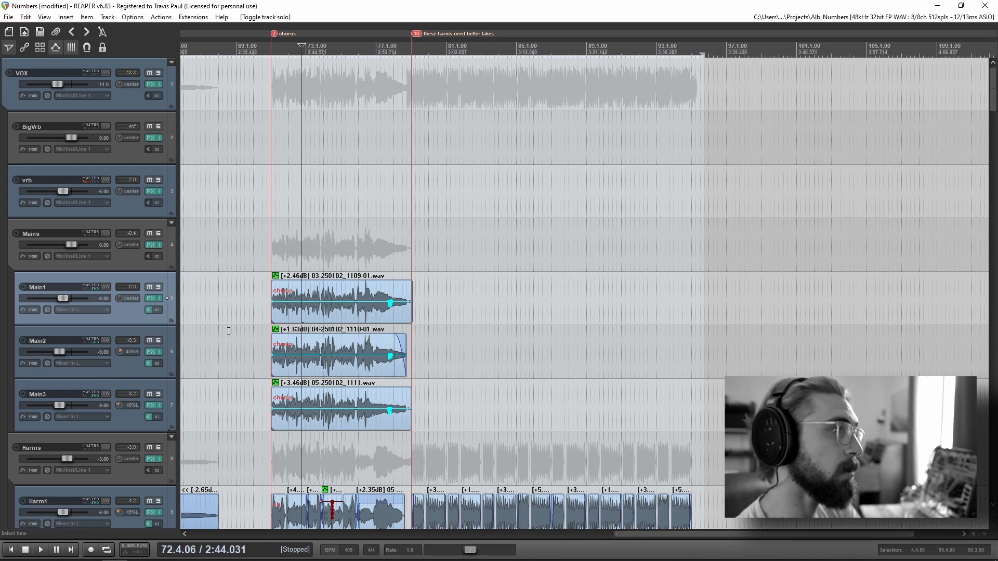
{"action": "scroll", "coordinate": [127, 309], "scroll_direction": "down", "scroll_amount": 3}
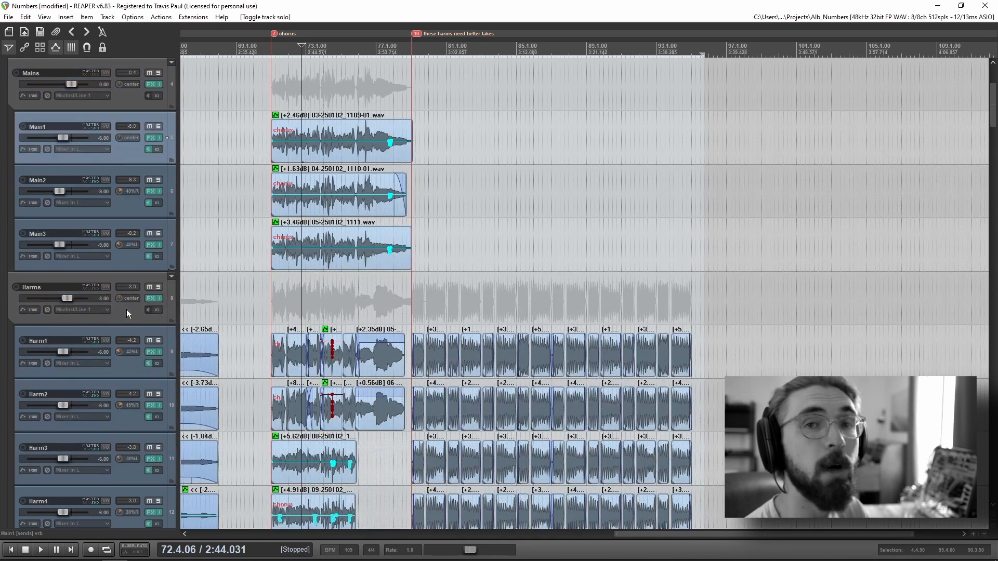
{"action": "left_click", "coordinate": [129, 314]}
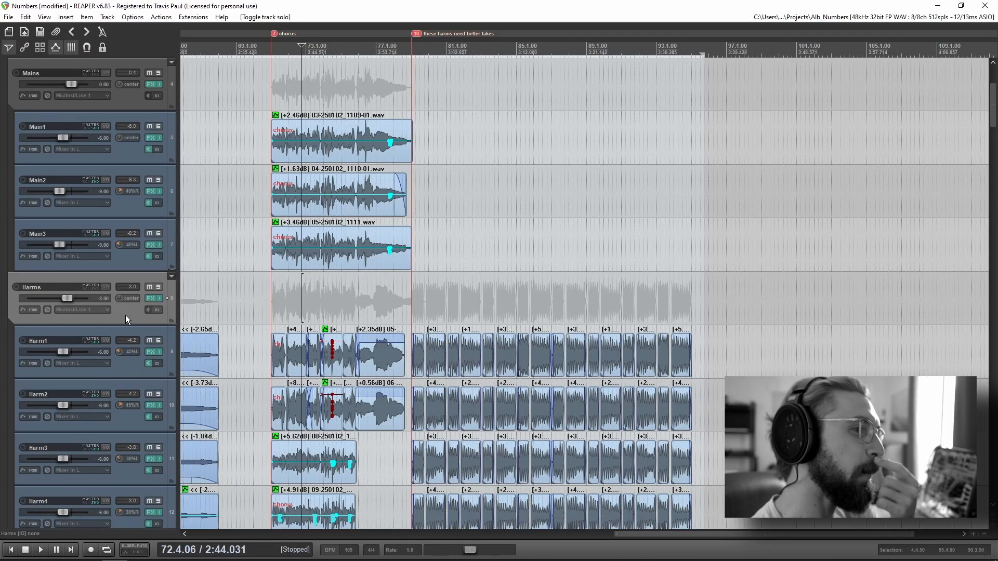
{"action": "left_click", "coordinate": [135, 373]}
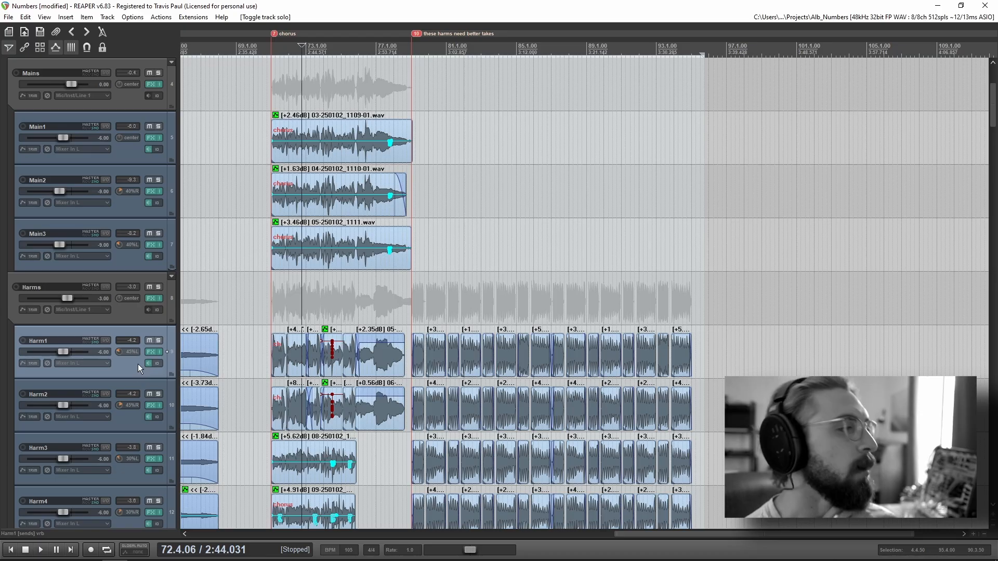
{"action": "scroll", "coordinate": [103, 357], "scroll_direction": "down", "scroll_amount": 5}
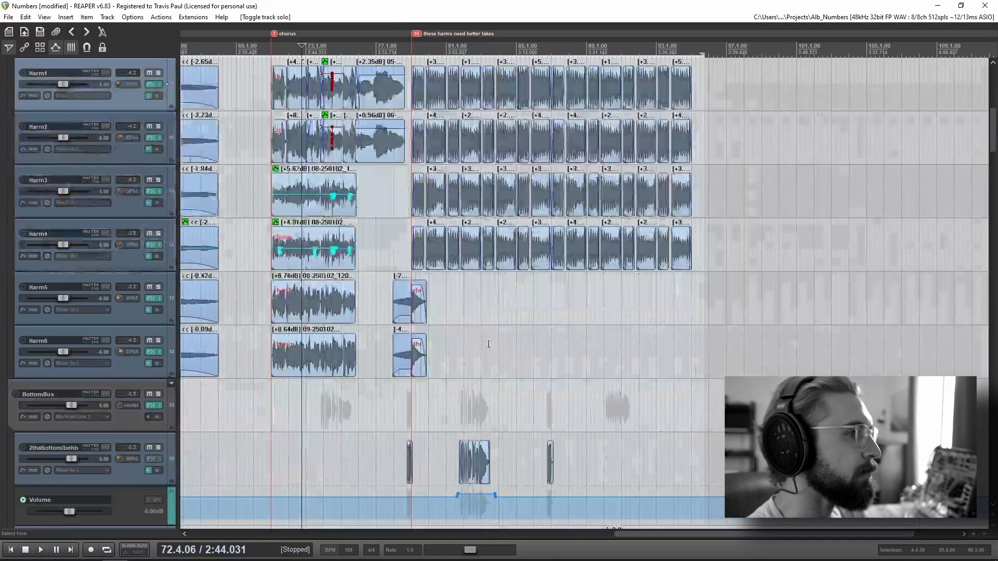
Step: Play the Harms folder soloed from just before measure 84, examine the Harm1 to Harm4 ending clips, and restore the full mix
{"action": "scroll", "coordinate": [508, 353], "scroll_direction": "down", "scroll_amount": 4}
{"action": "left_click_drag", "start_coordinate": [776, 295], "coordinate": [617, 420]}
{"action": "left_click", "coordinate": [542, 414]}
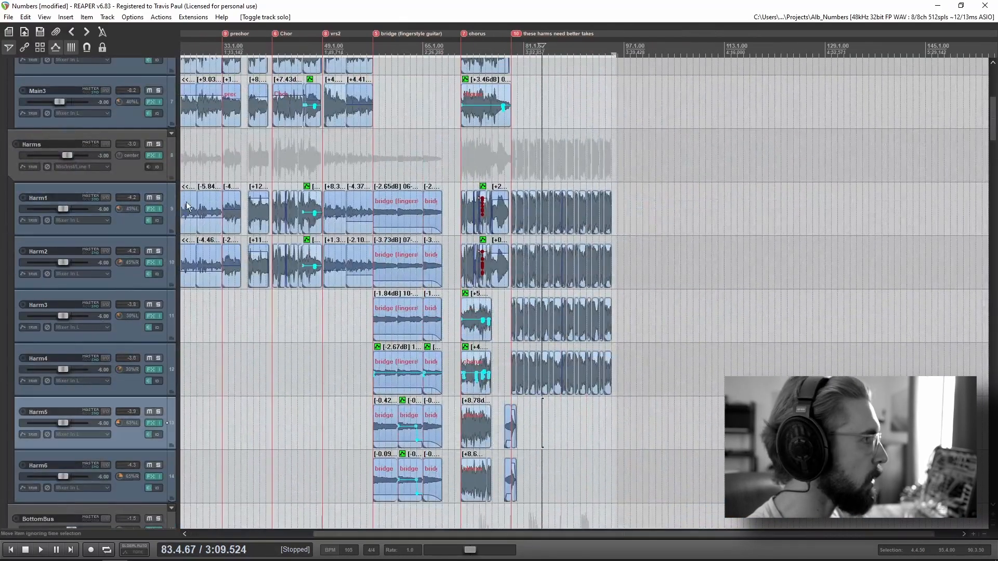
{"action": "left_click", "coordinate": [158, 144]}
{"action": "key", "text": "space"}
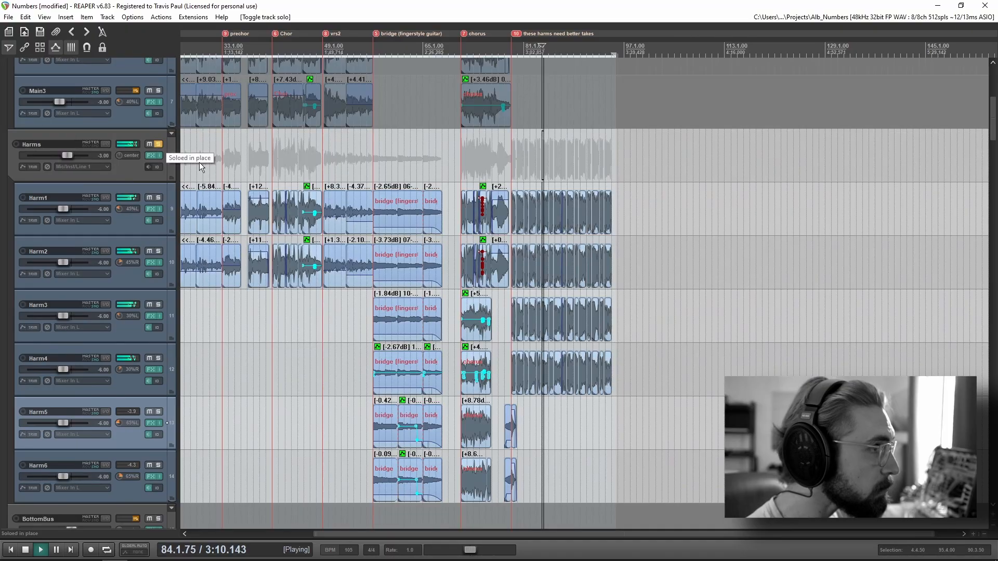
{"action": "scroll", "coordinate": [691, 365], "scroll_direction": "up", "scroll_amount": 6}
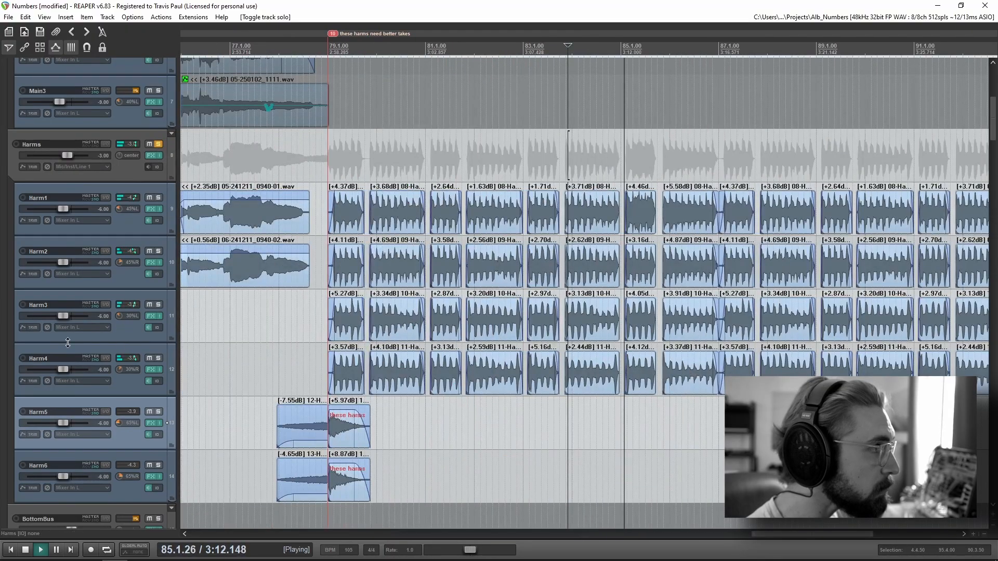
{"action": "scroll", "coordinate": [162, 262], "scroll_direction": "up", "scroll_amount": 2}
{"action": "key", "text": "space"}
Step: Play the GTR group soloed from measure 59 in the bridge, stop playback, and turn its solo off
{"action": "scroll", "coordinate": [126, 351], "scroll_direction": "down", "scroll_amount": 5}
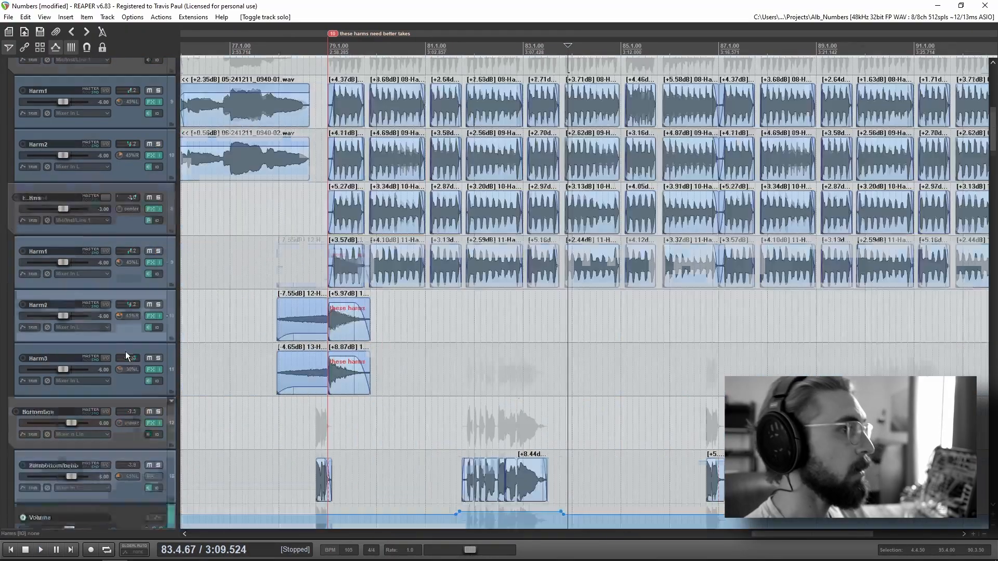
{"action": "scroll", "coordinate": [552, 344], "scroll_direction": "down", "scroll_amount": 6}
{"action": "scroll", "coordinate": [552, 344], "scroll_direction": "down", "scroll_amount": 4}
{"action": "scroll", "coordinate": [89, 353], "scroll_direction": "down", "scroll_amount": 12}
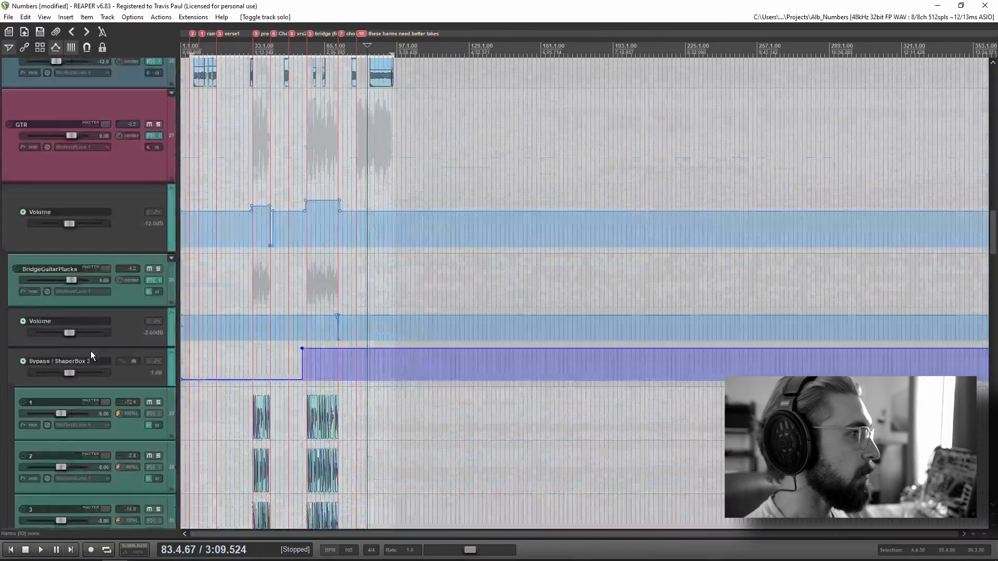
{"action": "left_click", "coordinate": [311, 65]}
{"action": "scroll", "coordinate": [80, 248], "scroll_direction": "up", "scroll_amount": 6}
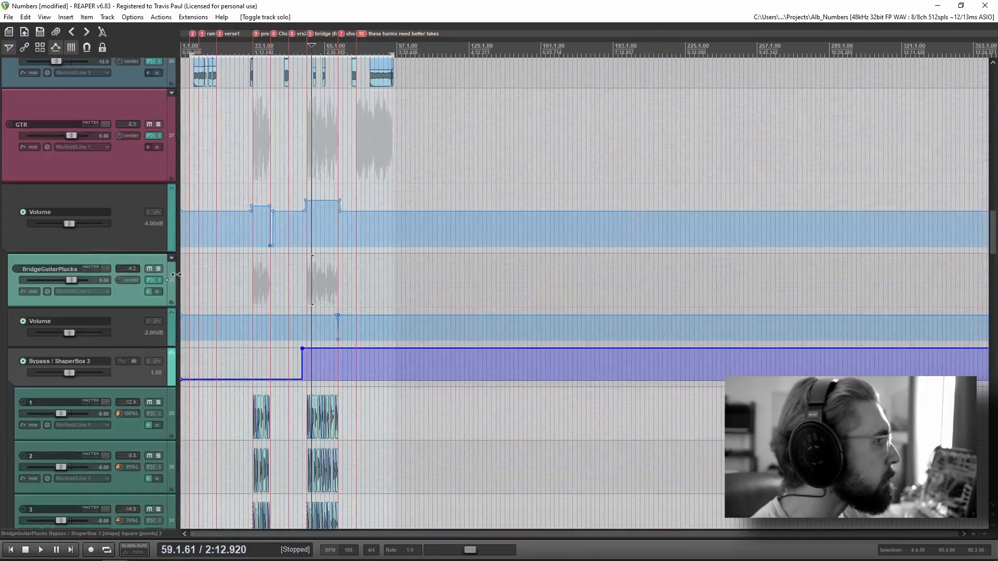
{"action": "key", "text": "space"}
{"action": "scroll", "coordinate": [139, 260], "scroll_direction": "up", "scroll_amount": 3}
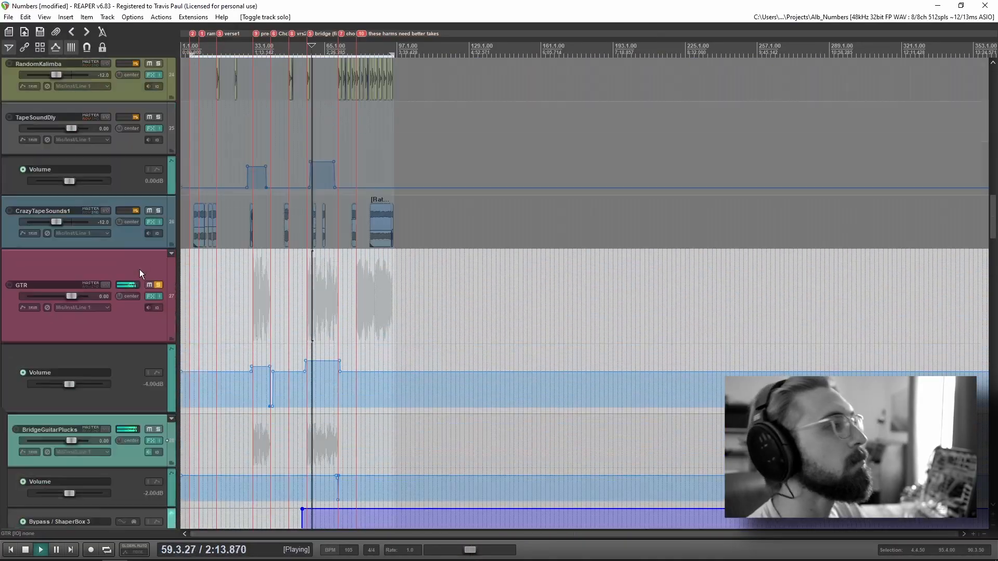
{"action": "scroll", "coordinate": [139, 269], "scroll_direction": "down", "scroll_amount": 5}
{"action": "scroll", "coordinate": [468, 379], "scroll_direction": "up", "scroll_amount": 5}
{"action": "scroll", "coordinate": [40, 333], "scroll_direction": "up", "scroll_amount": 2}
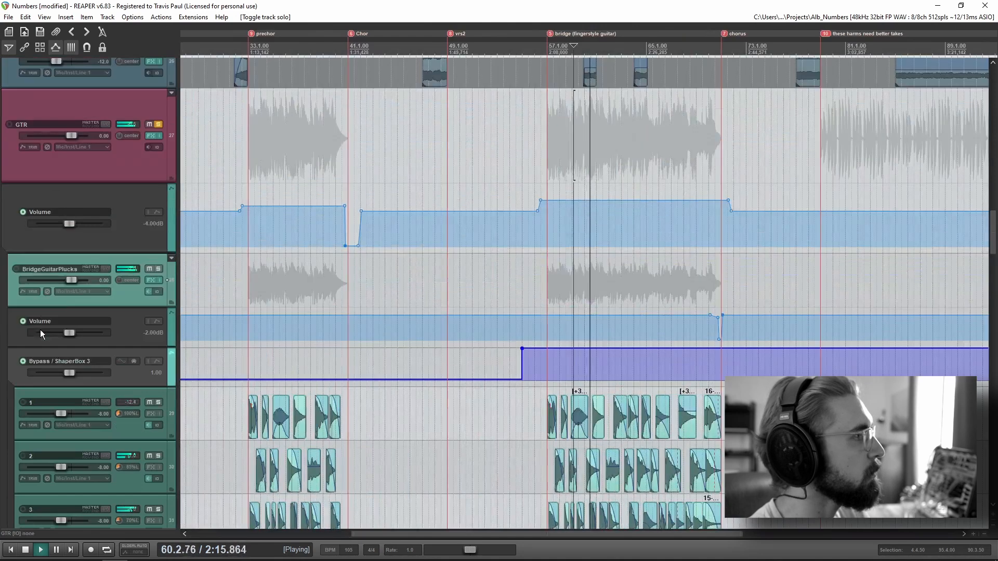
{"action": "key", "text": "space"}
{"action": "left_click", "coordinate": [157, 123]}
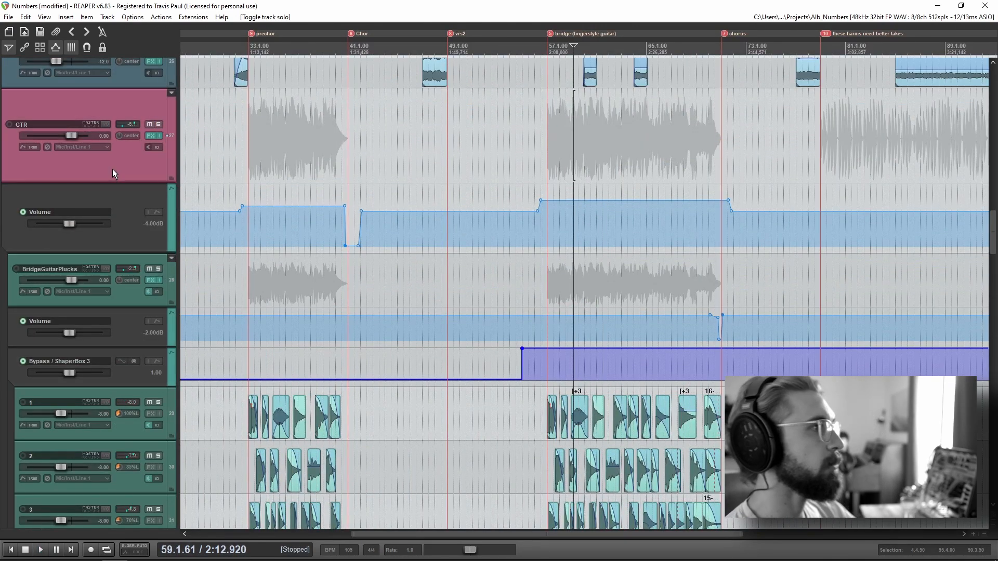
Step: Select the BridgeGuitarPlucks folder and examine its numbered pluck tracks across the whole song
{"action": "left_click", "coordinate": [857, 468]}
{"action": "scroll", "coordinate": [857, 468], "scroll_direction": "down", "scroll_amount": 5}
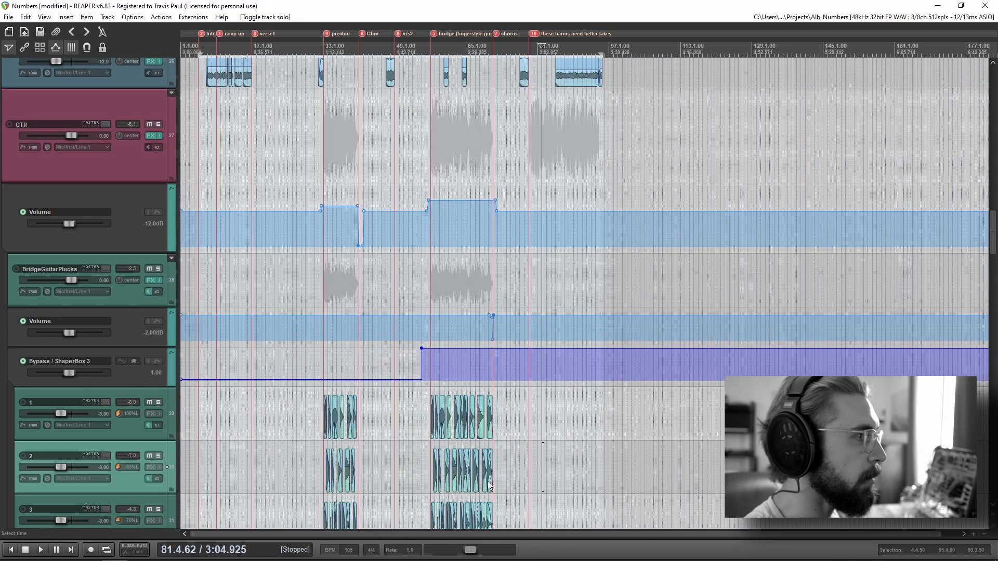
{"action": "left_click", "coordinate": [132, 304]}
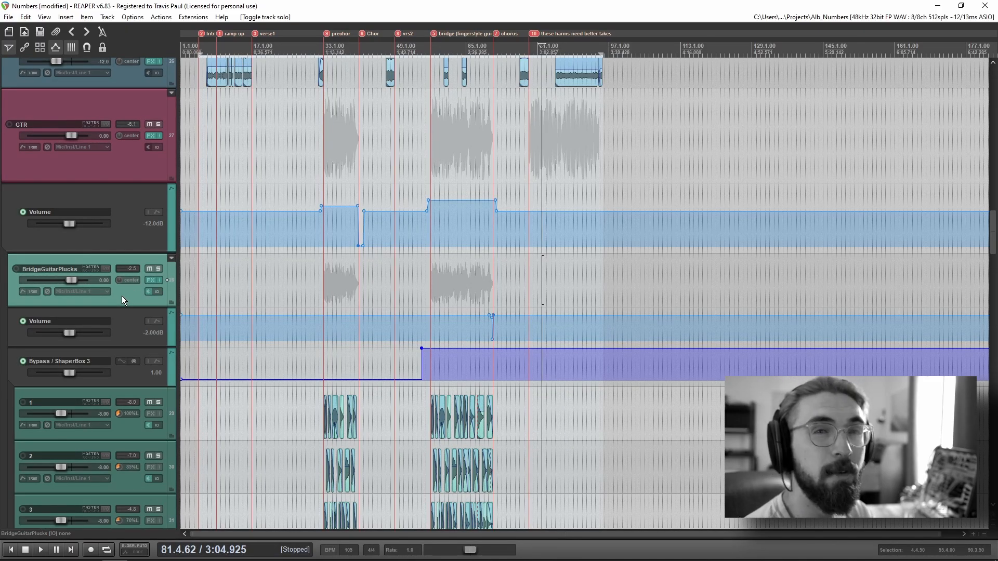
{"action": "scroll", "coordinate": [487, 323], "scroll_direction": "down", "scroll_amount": 2}
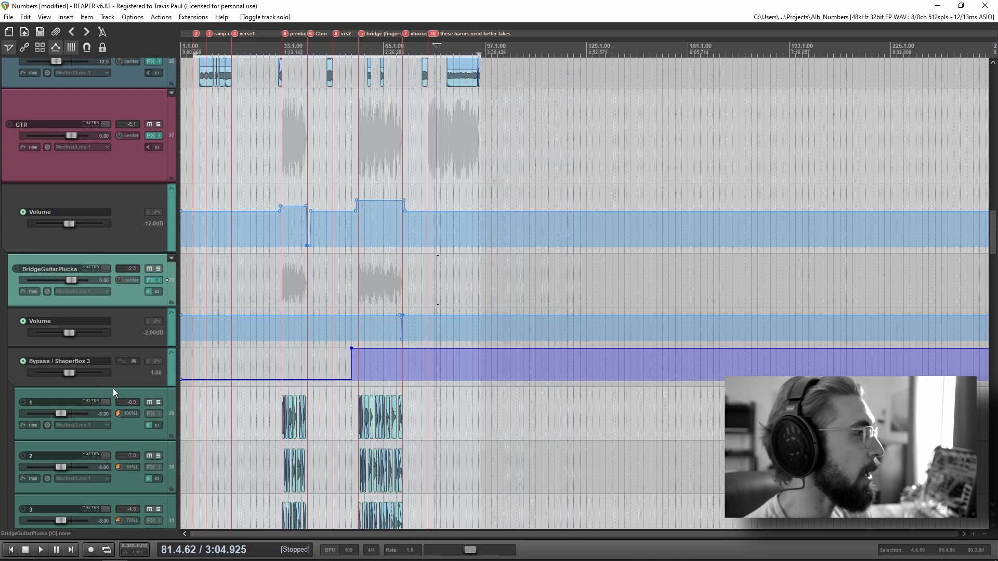
{"action": "scroll", "coordinate": [124, 371], "scroll_direction": "up", "scroll_amount": 1}
{"action": "scroll", "coordinate": [133, 351], "scroll_direction": "down", "scroll_amount": 2}
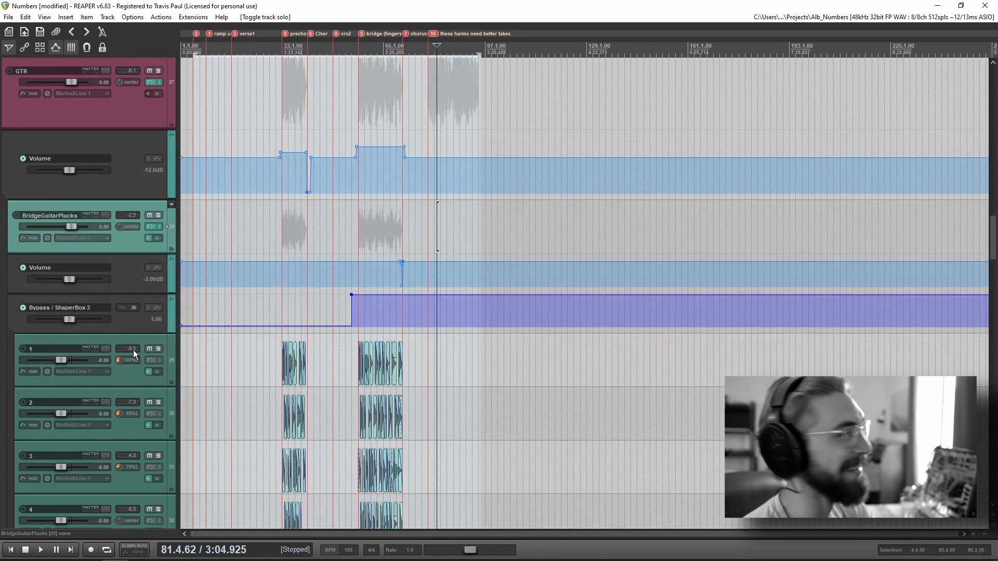
Step: Examine the bridge pluck clips up close and place the edit cursor at measure 59 on the gtrR track
{"action": "scroll", "coordinate": [598, 418], "scroll_direction": "up", "scroll_amount": 4}
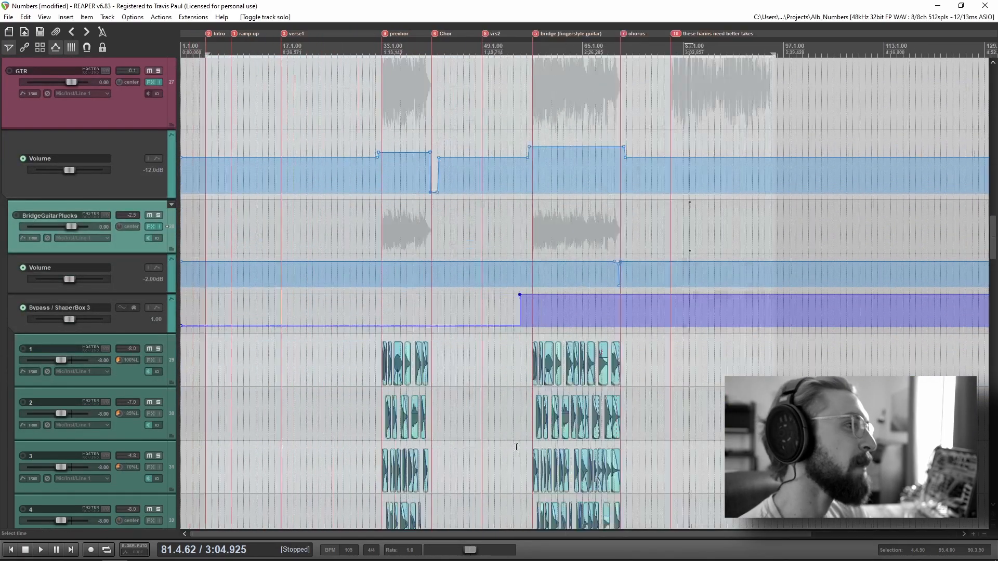
{"action": "left_click", "coordinate": [570, 415]}
{"action": "left_click", "coordinate": [598, 384]}
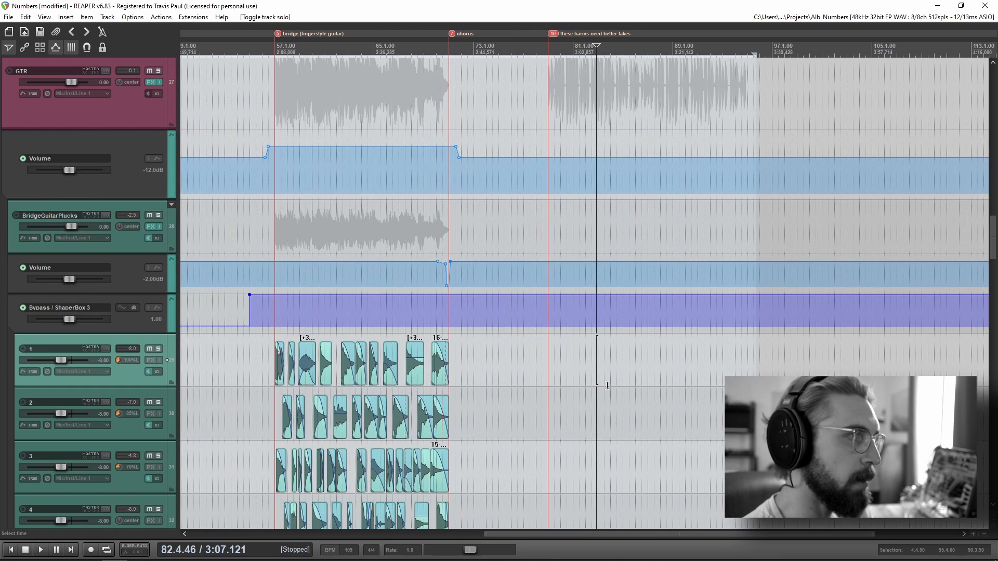
{"action": "key", "text": "Left"}
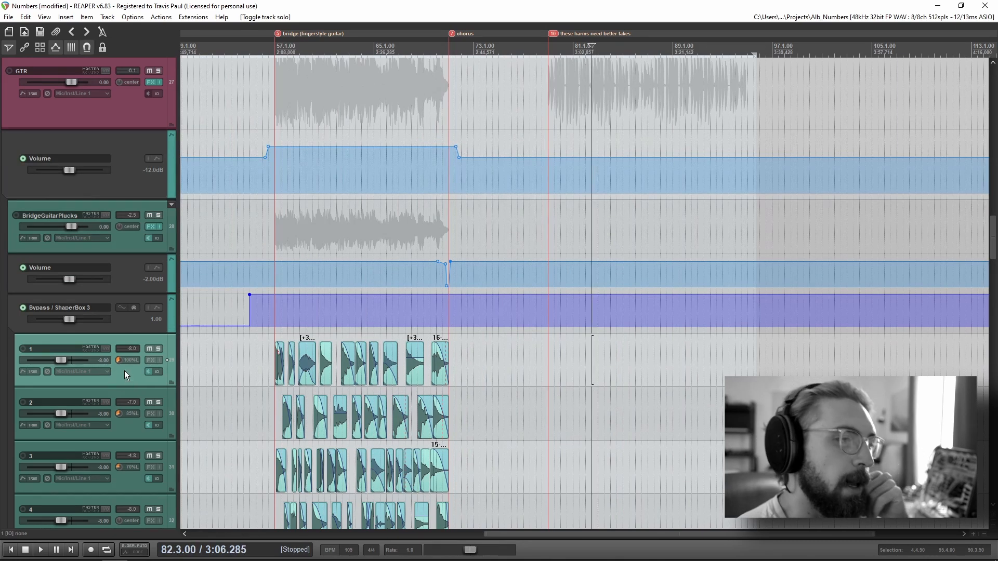
{"action": "left_click", "coordinate": [588, 374]}
{"action": "left_click", "coordinate": [735, 381]}
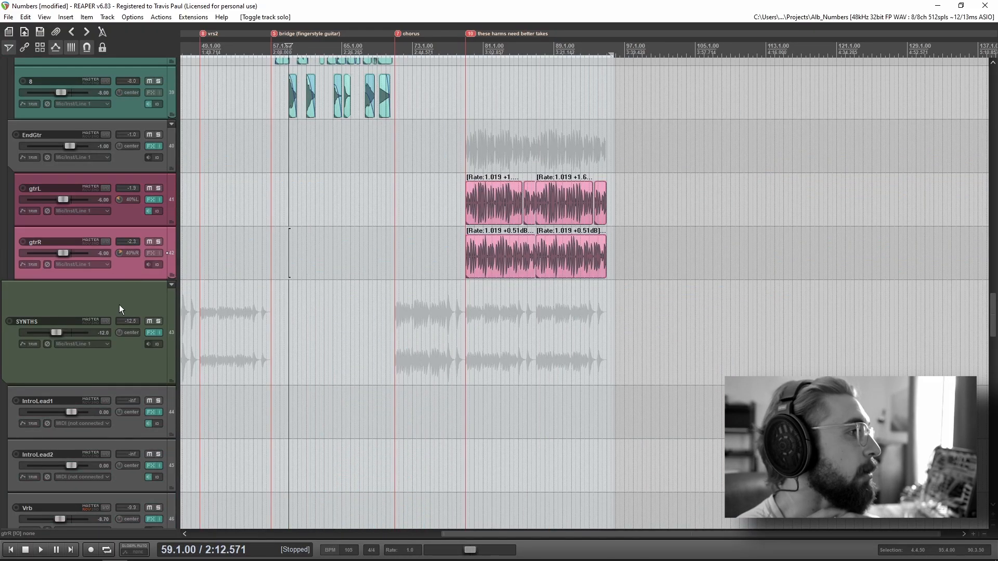
Step: Examine the SYNTHS group down to the ToyPianoHook clips and select the DRUMS folder
{"action": "scroll", "coordinate": [118, 304], "scroll_direction": "down", "scroll_amount": 2}
{"action": "scroll", "coordinate": [123, 257], "scroll_direction": "down", "scroll_amount": 4}
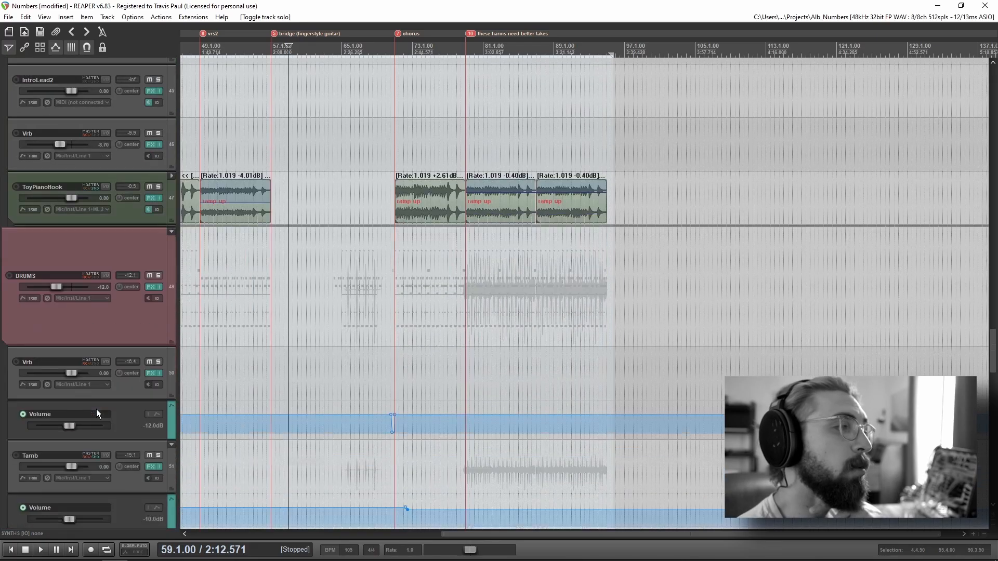
{"action": "scroll", "coordinate": [96, 409], "scroll_direction": "down", "scroll_amount": 1}
{"action": "left_click", "coordinate": [124, 327]}
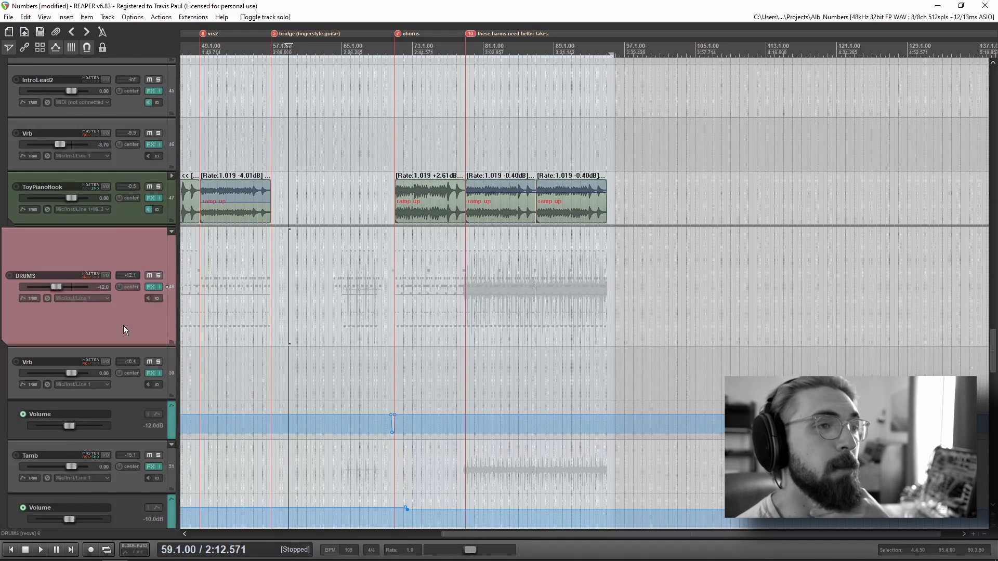
Step: Examine the tambourine, toms, Sydrums, TX16Wx, BASS and Piano tracks, and return to the SYNTHS group
{"action": "scroll", "coordinate": [123, 325], "scroll_direction": "down", "scroll_amount": 3}
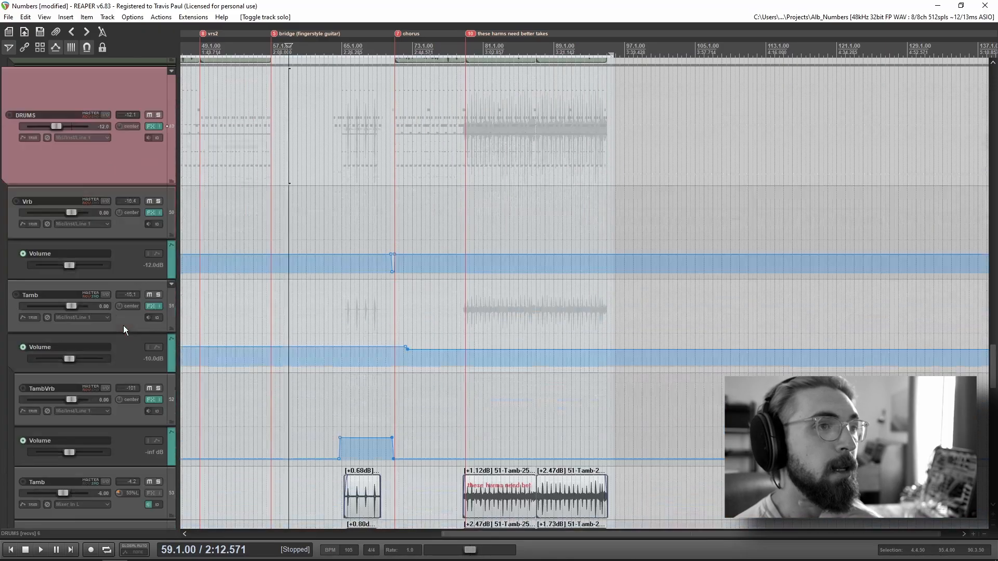
{"action": "scroll", "coordinate": [123, 325], "scroll_direction": "down", "scroll_amount": 5}
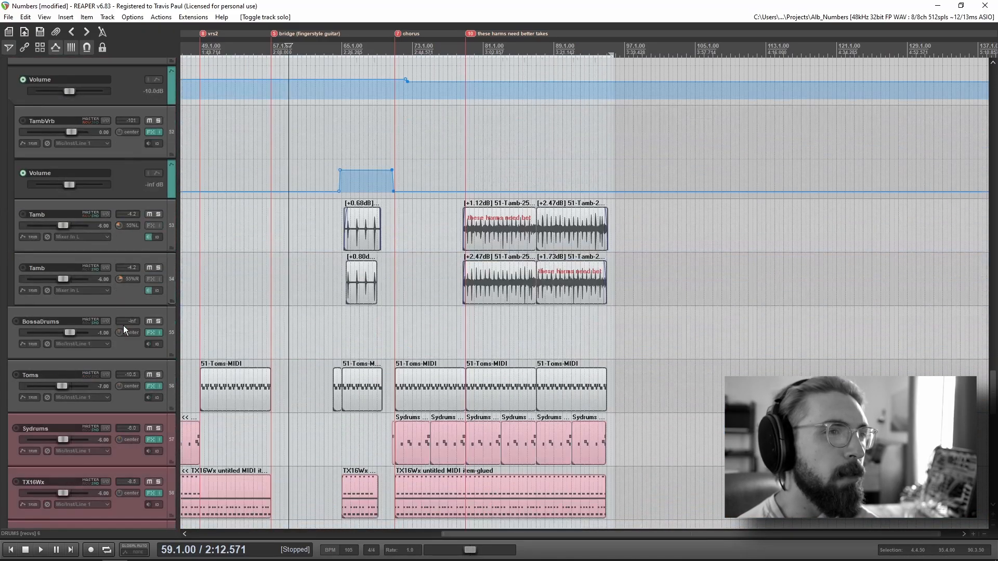
{"action": "scroll", "coordinate": [125, 331], "scroll_direction": "down", "scroll_amount": 6}
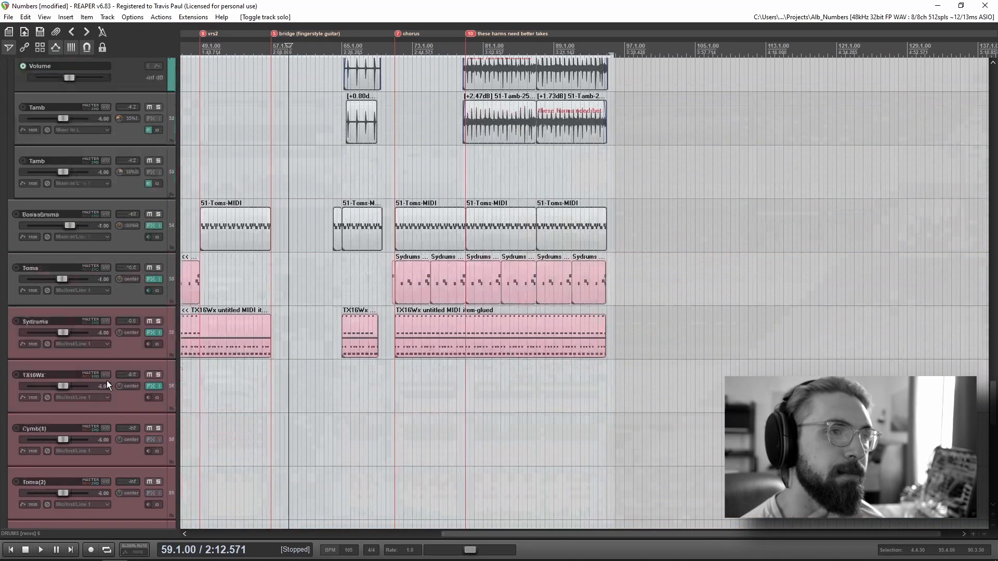
{"action": "scroll", "coordinate": [94, 496], "scroll_direction": "down", "scroll_amount": 7}
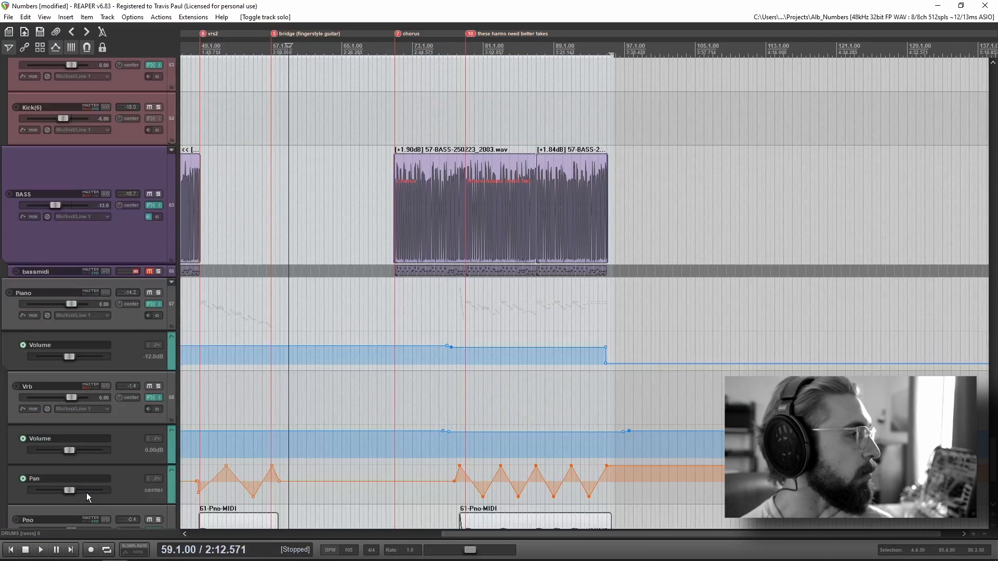
{"action": "scroll", "coordinate": [111, 482], "scroll_direction": "up", "scroll_amount": 20}
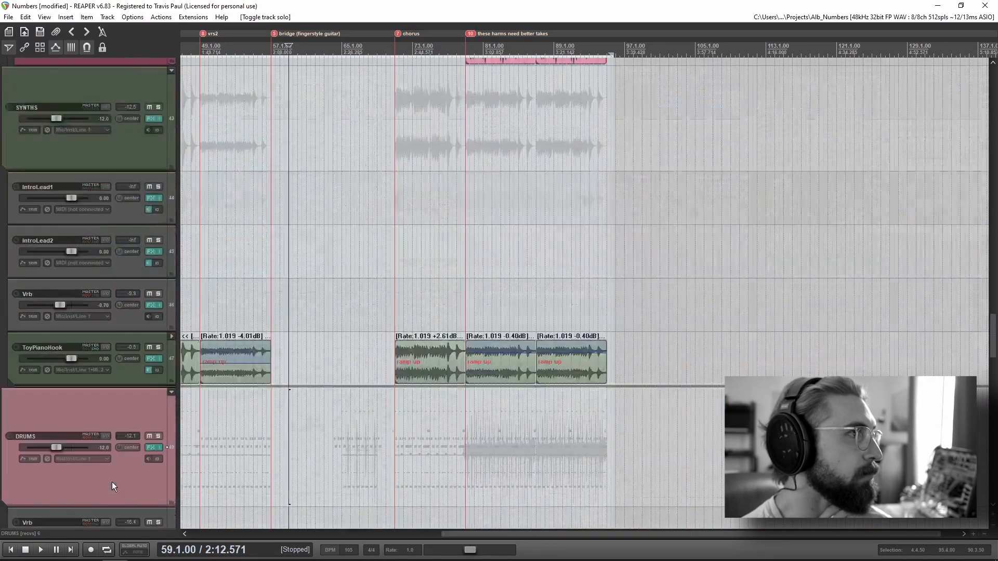
{"action": "scroll", "coordinate": [112, 481], "scroll_direction": "up", "scroll_amount": 10}
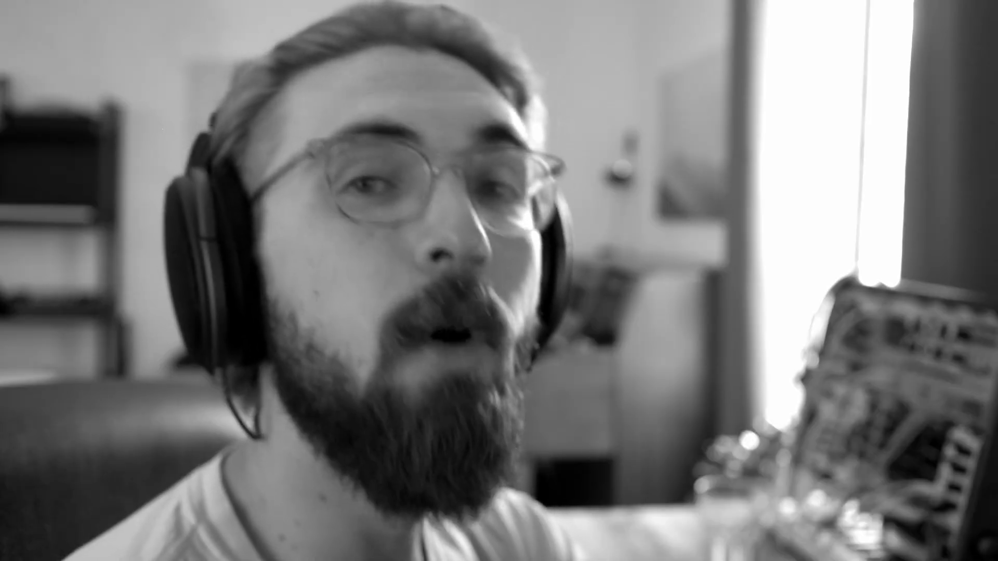